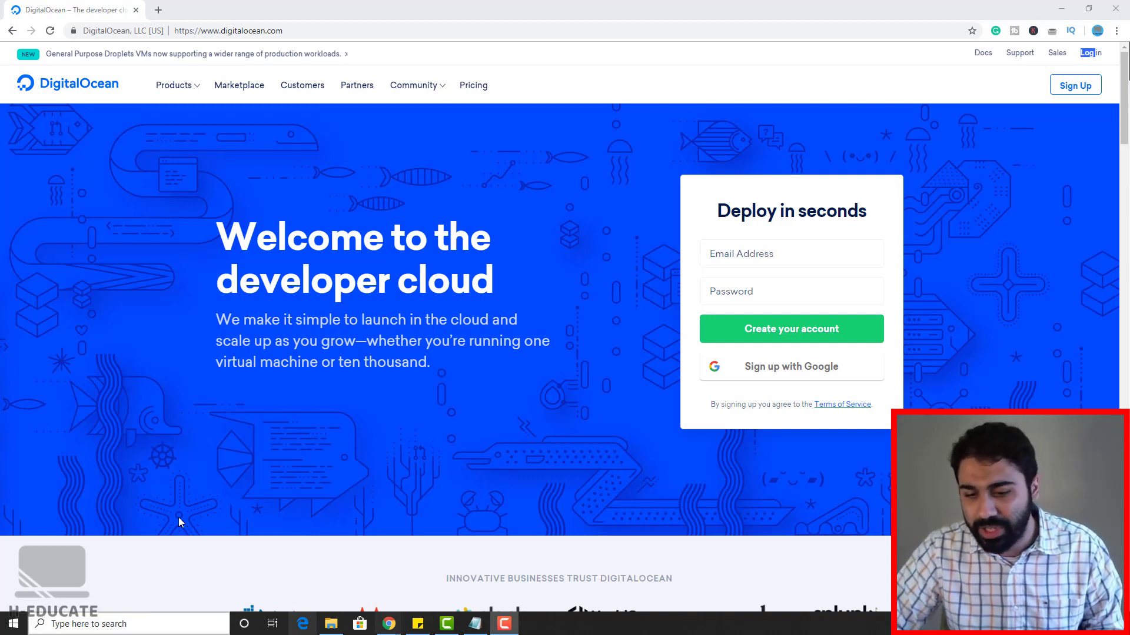
Step: Sign in to DigitalOcean with Google and start a new droplet from the H-EDUCATE project
{"action": "left_click", "coordinate": [766, 257]}
{"action": "left_click", "coordinate": [766, 257]}
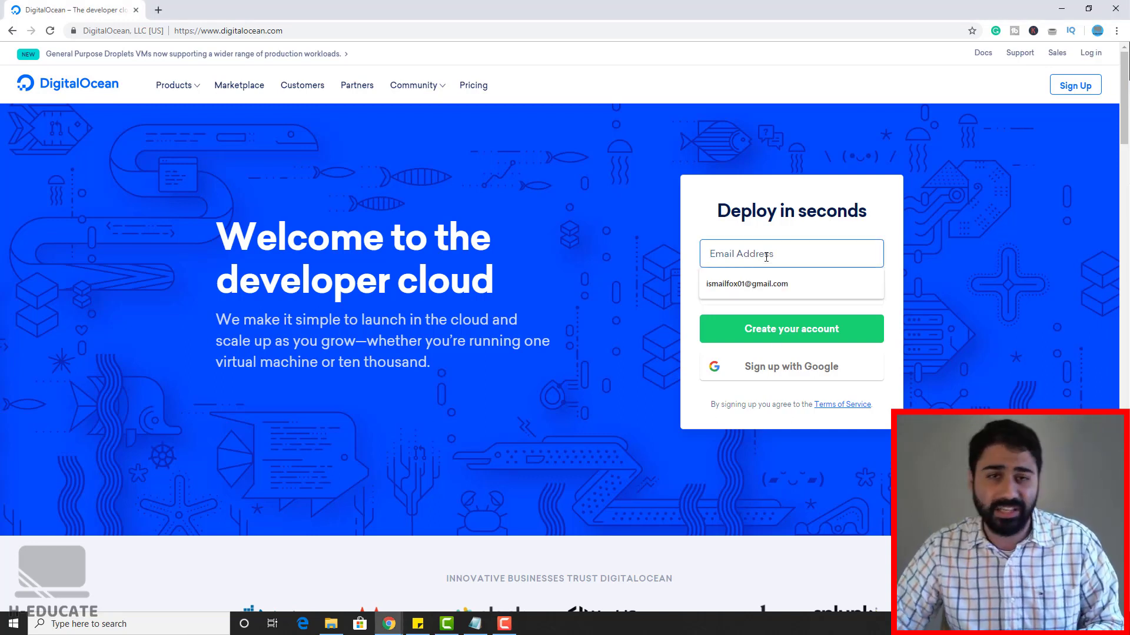
{"action": "left_click", "coordinate": [781, 234]}
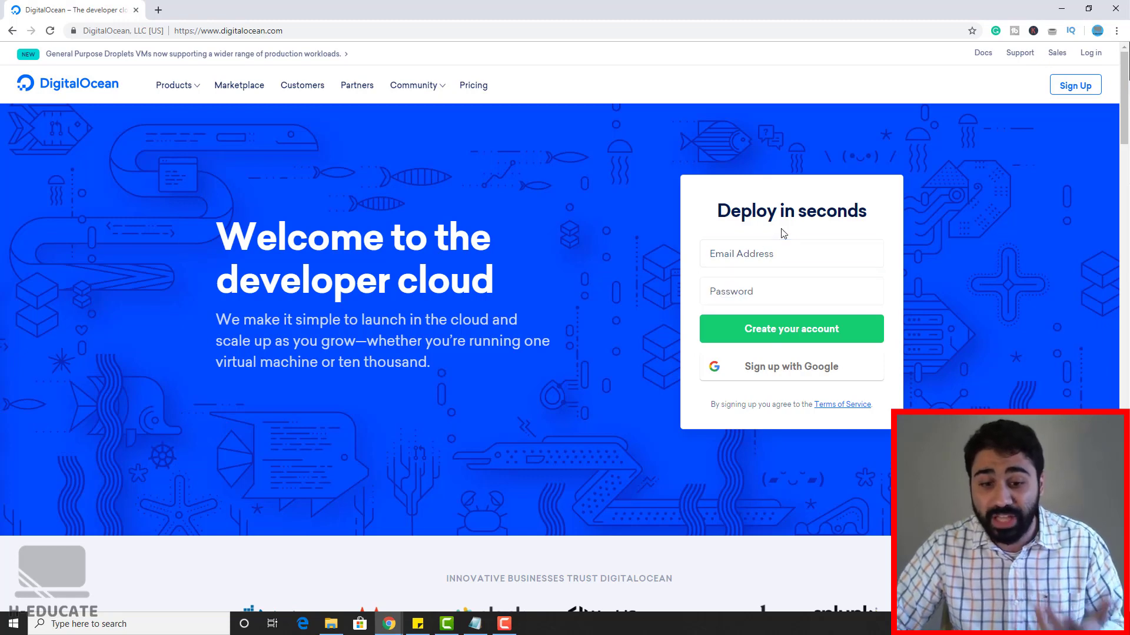
{"action": "left_click", "coordinate": [1092, 53]}
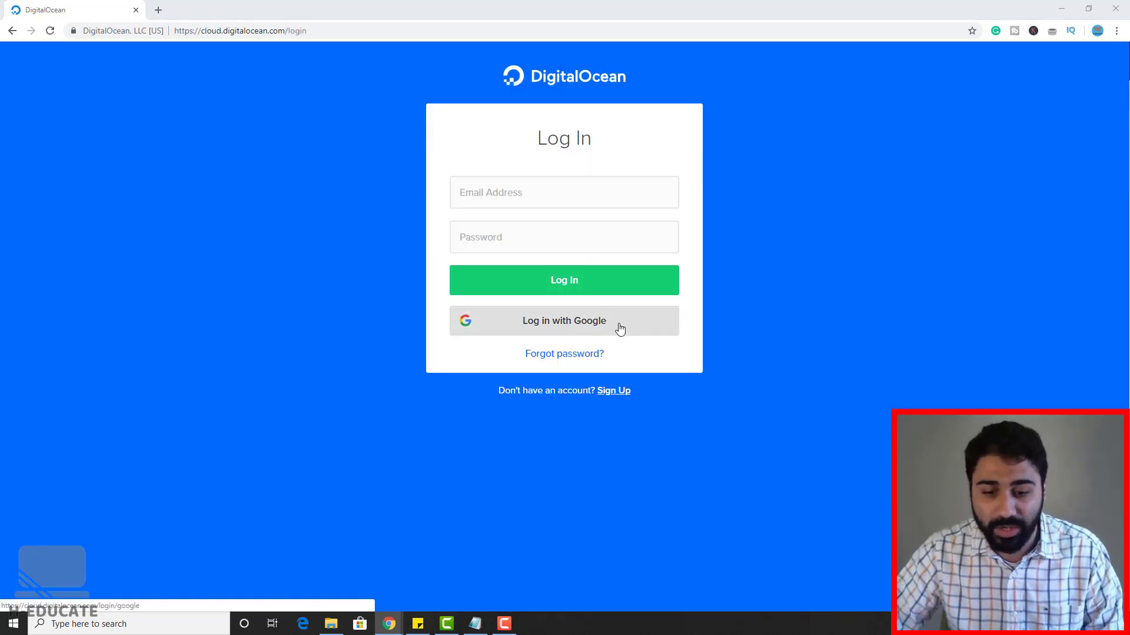
{"action": "left_click", "coordinate": [613, 328]}
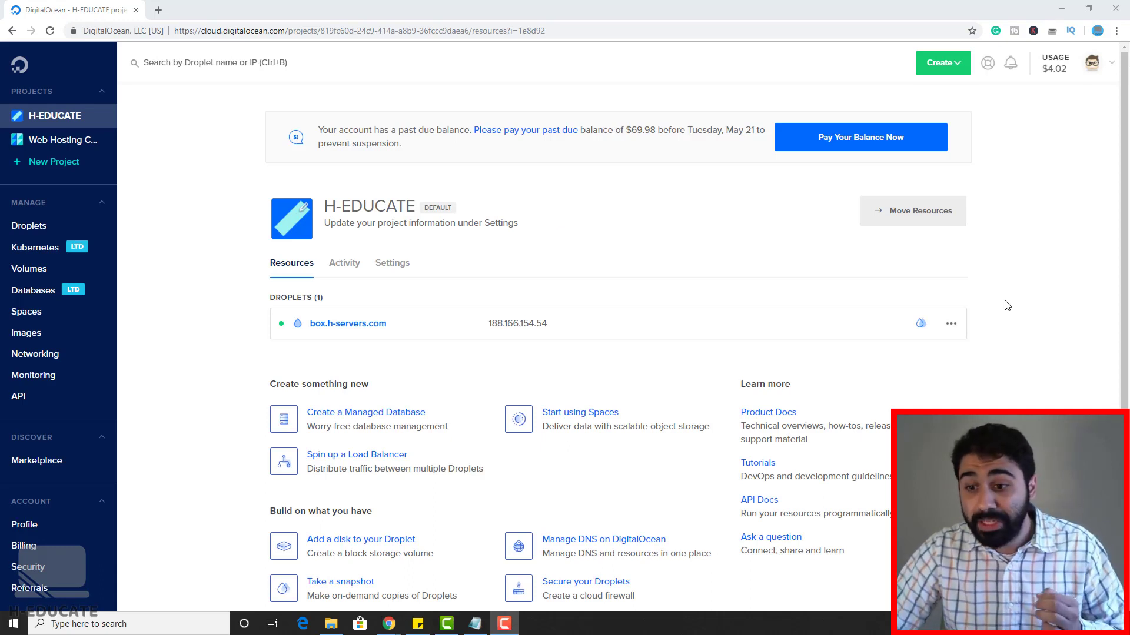
{"action": "left_click", "coordinate": [955, 66]}
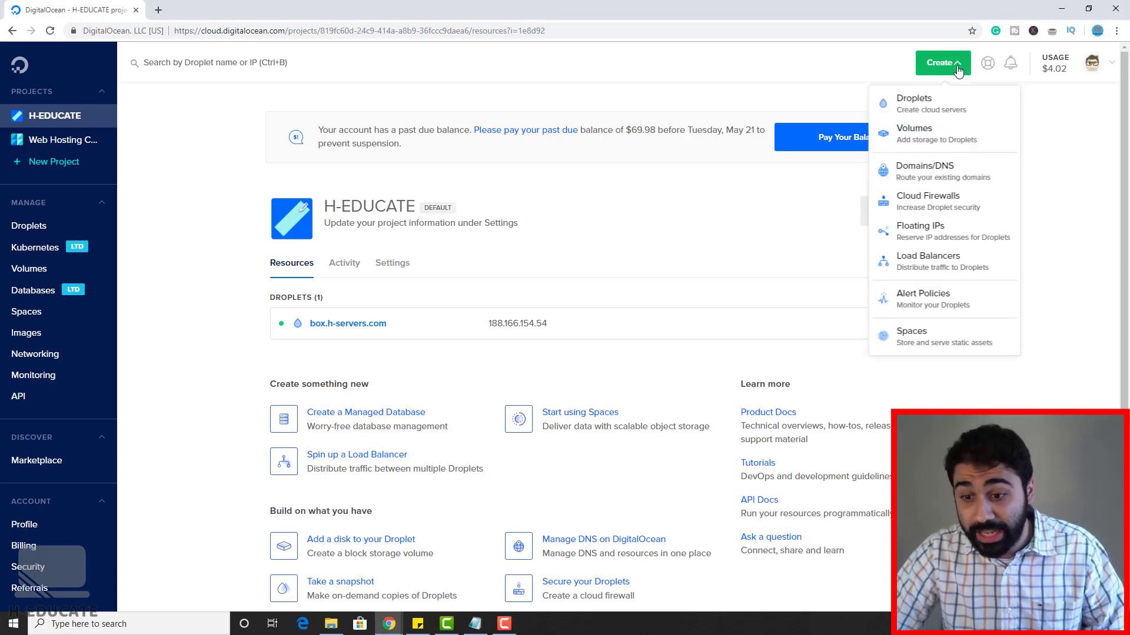
{"action": "left_click", "coordinate": [965, 106]}
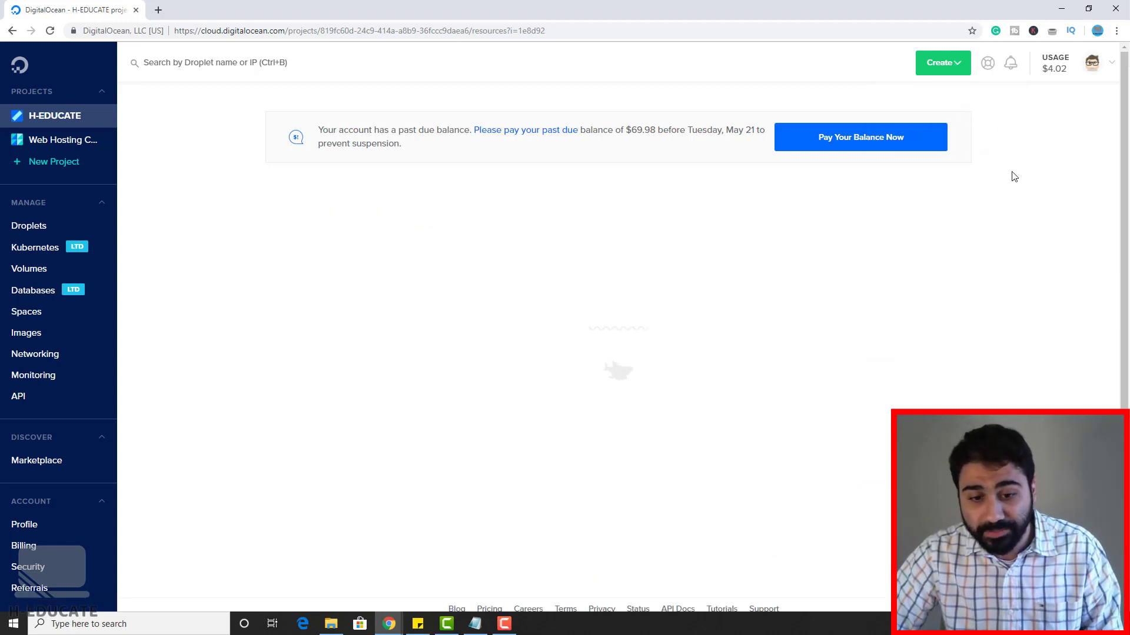
Step: Choose the $10/mo Standard plan with 2 GB RAM, 1 CPU and 50 GB SSD
{"action": "scroll", "coordinate": [1002, 167], "scroll_direction": "down", "scroll_amount": 2}
{"action": "scroll", "coordinate": [1005, 168], "scroll_direction": "down", "scroll_amount": 1}
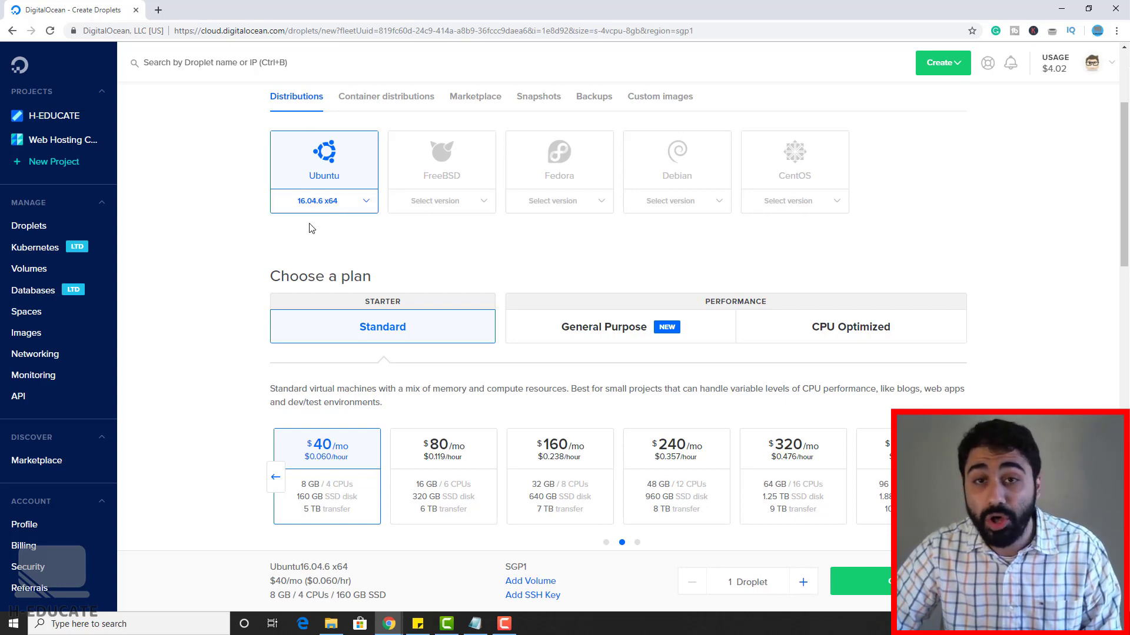
{"action": "scroll", "coordinate": [570, 203], "scroll_direction": "down", "scroll_amount": 2}
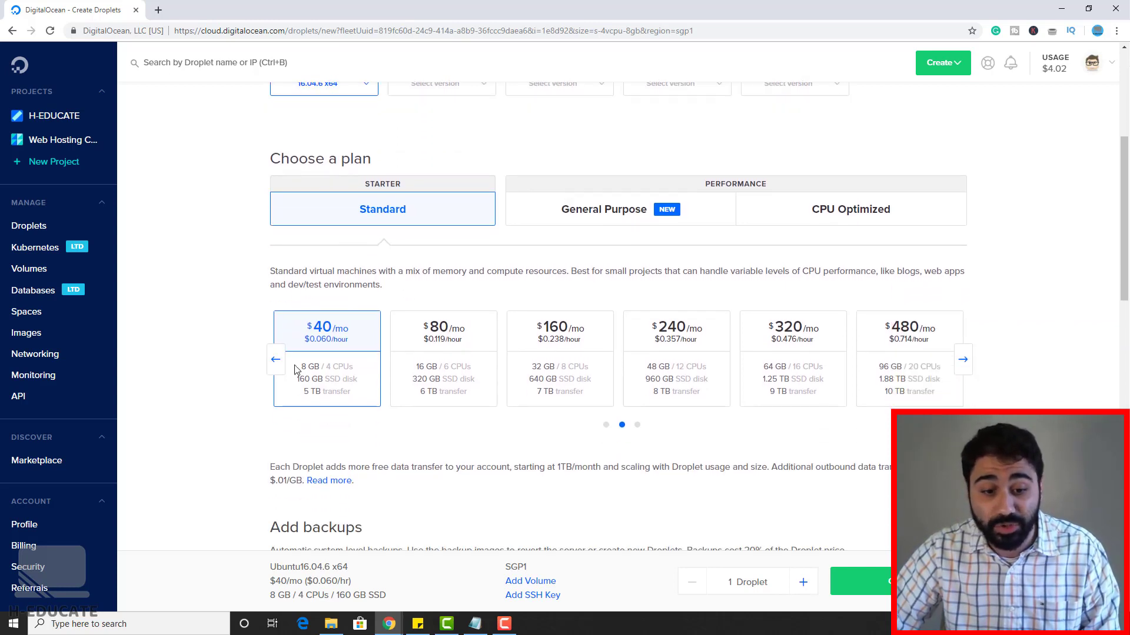
{"action": "left_click", "coordinate": [275, 358]}
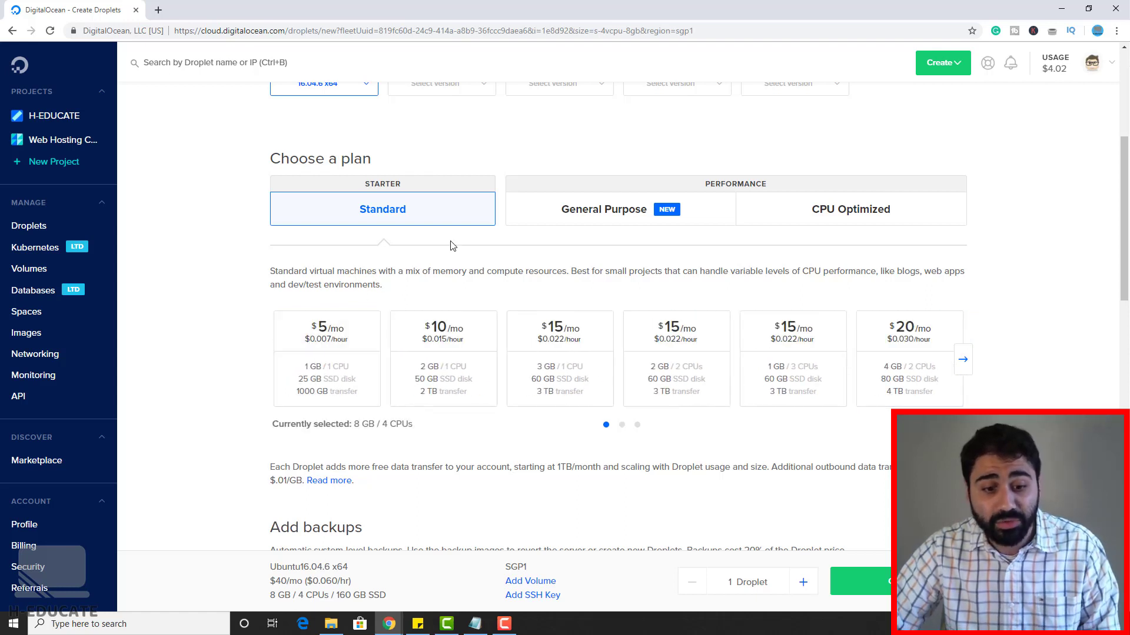
{"action": "left_click", "coordinate": [452, 321]}
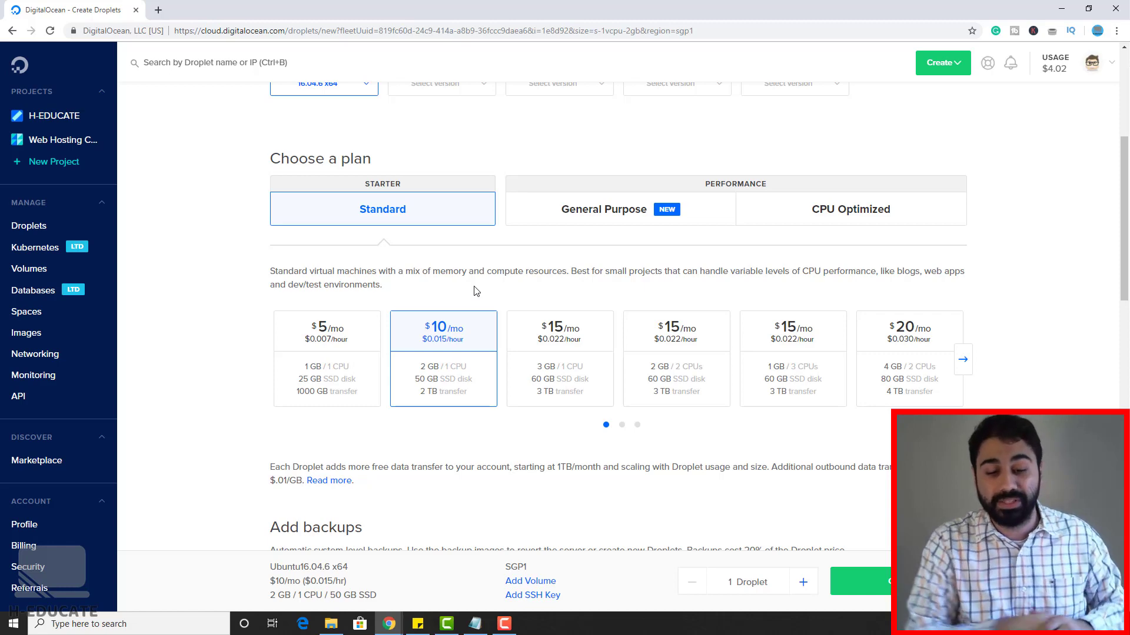
{"action": "scroll", "coordinate": [476, 291], "scroll_direction": "down", "scroll_amount": 10}
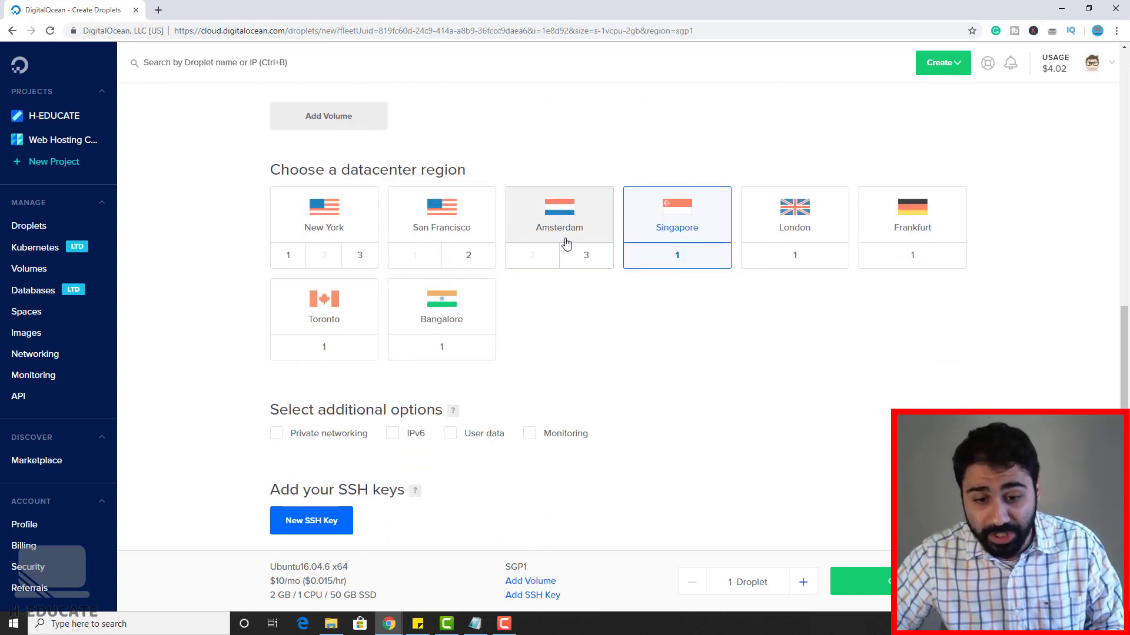
Step: Place the droplet in the London datacenter region
{"action": "left_click", "coordinate": [790, 212]}
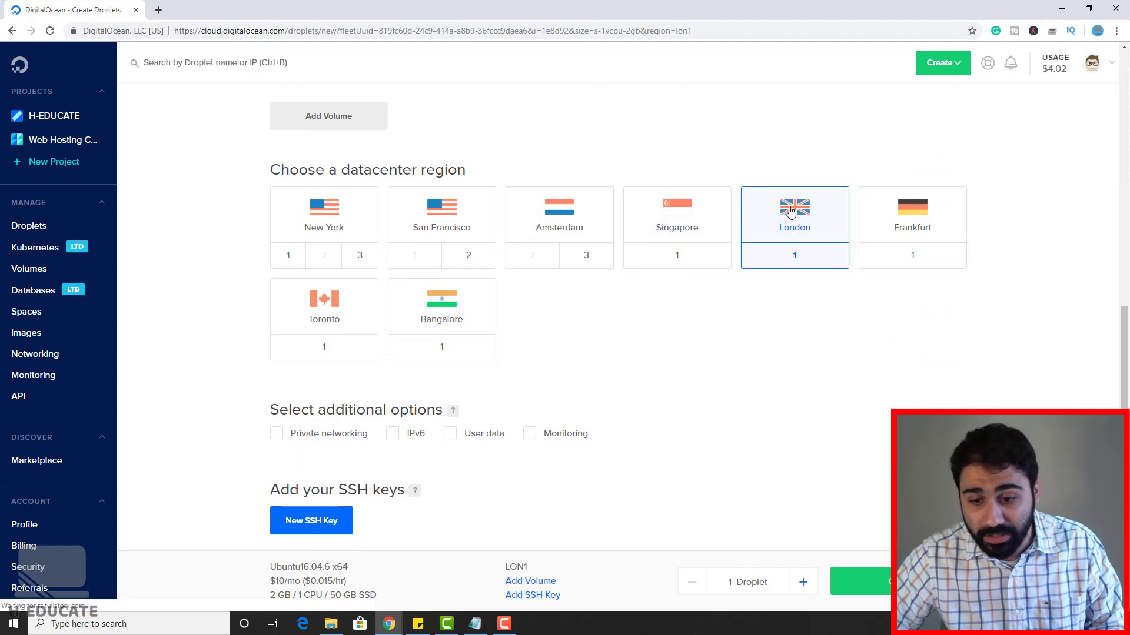
{"action": "scroll", "coordinate": [803, 264], "scroll_direction": "down", "scroll_amount": 3}
{"action": "scroll", "coordinate": [691, 232], "scroll_direction": "down", "scroll_amount": 2}
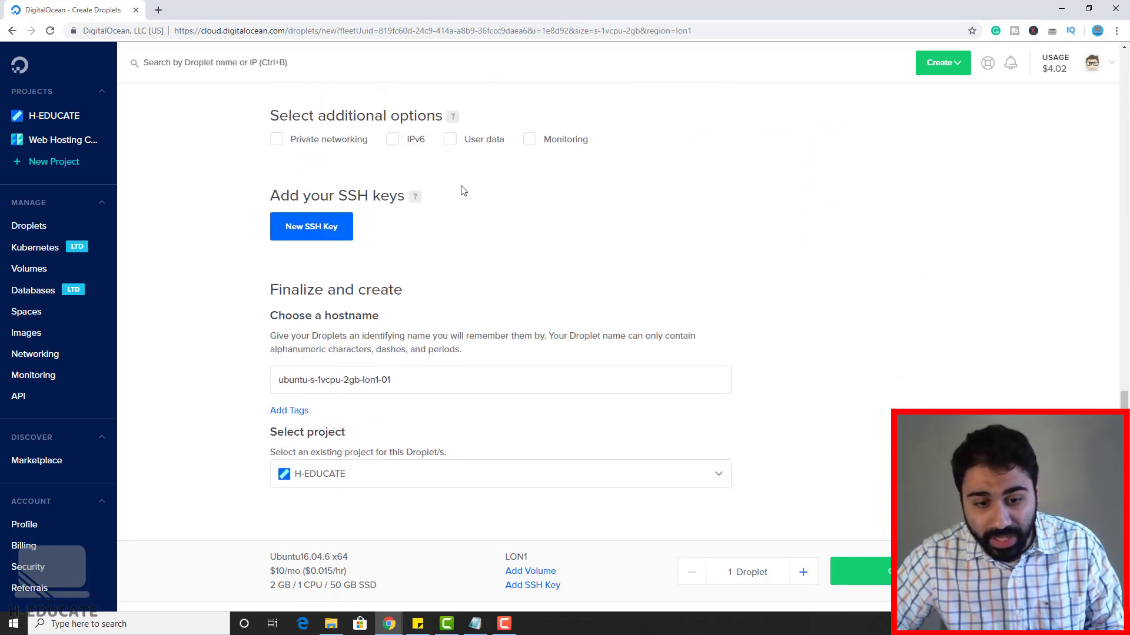
{"action": "scroll", "coordinate": [461, 189], "scroll_direction": "down", "scroll_amount": 3}
Step: Set the droplet hostname to box.h-ly.me and create the droplet
{"action": "triple_click", "coordinate": [434, 218]}
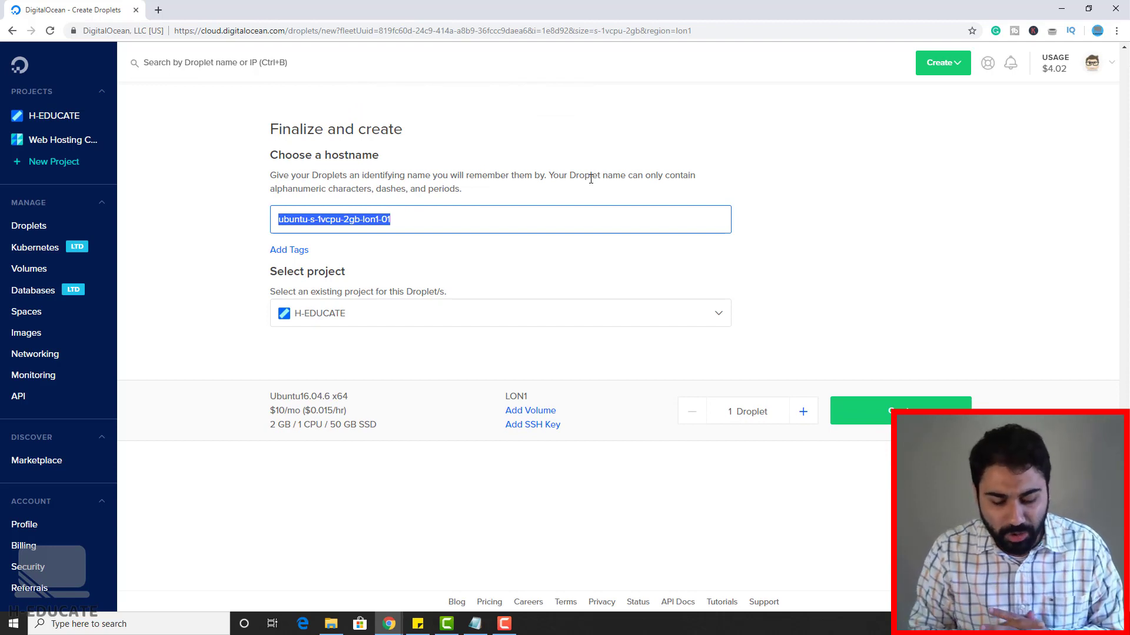
{"action": "type", "text": "box"}
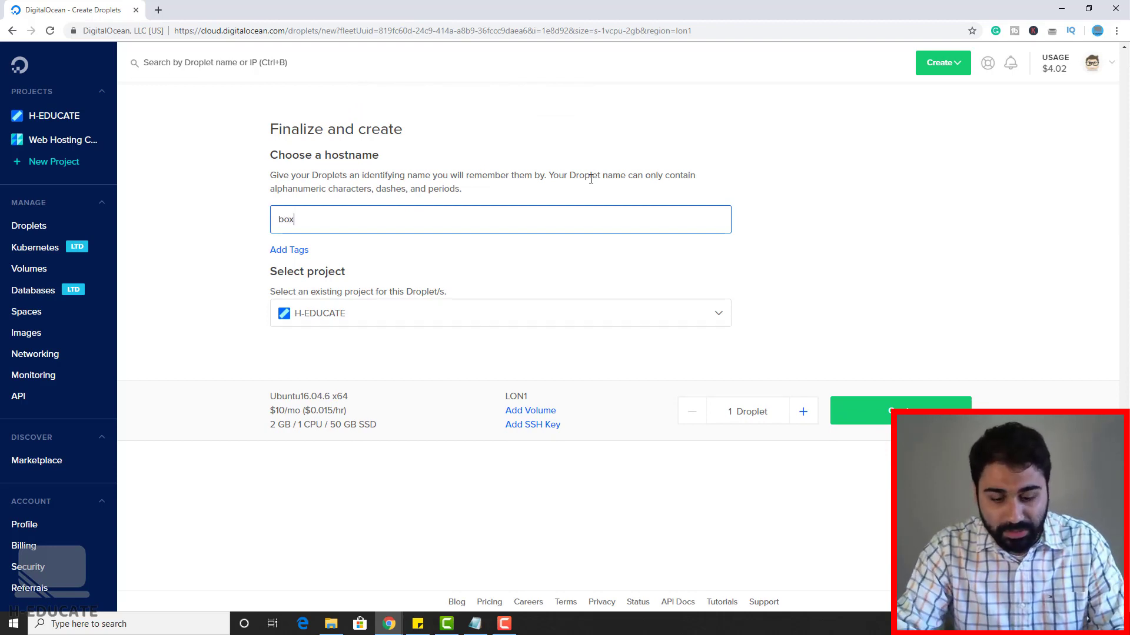
{"action": "type", "text": ".h-ly.me"}
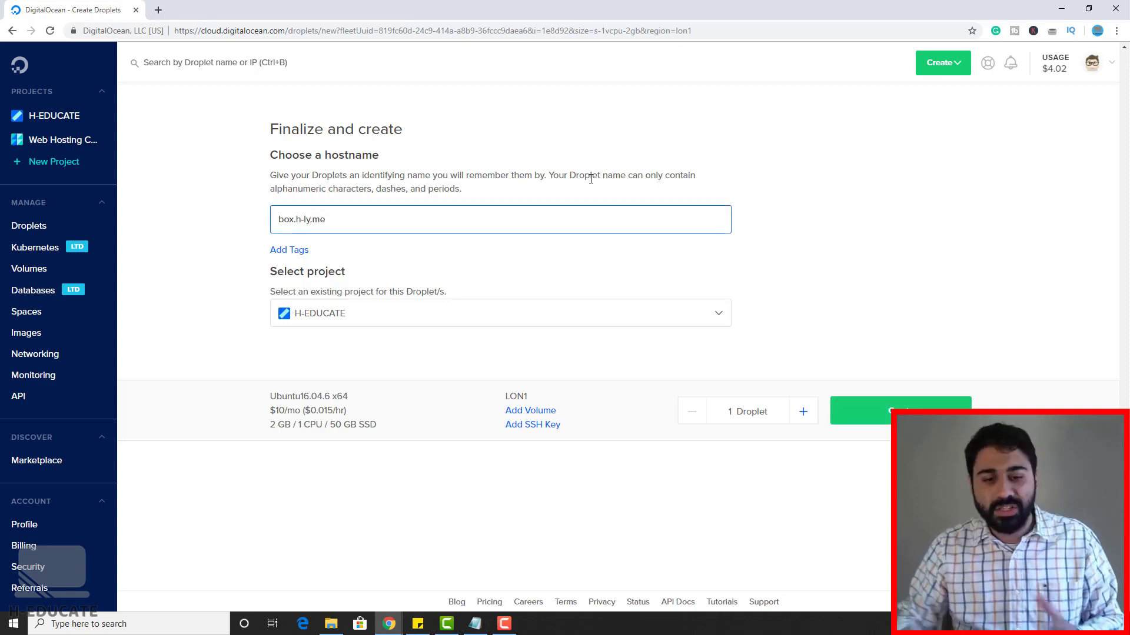
{"action": "left_click_drag", "start_coordinate": [296, 218], "coordinate": [340, 218]}
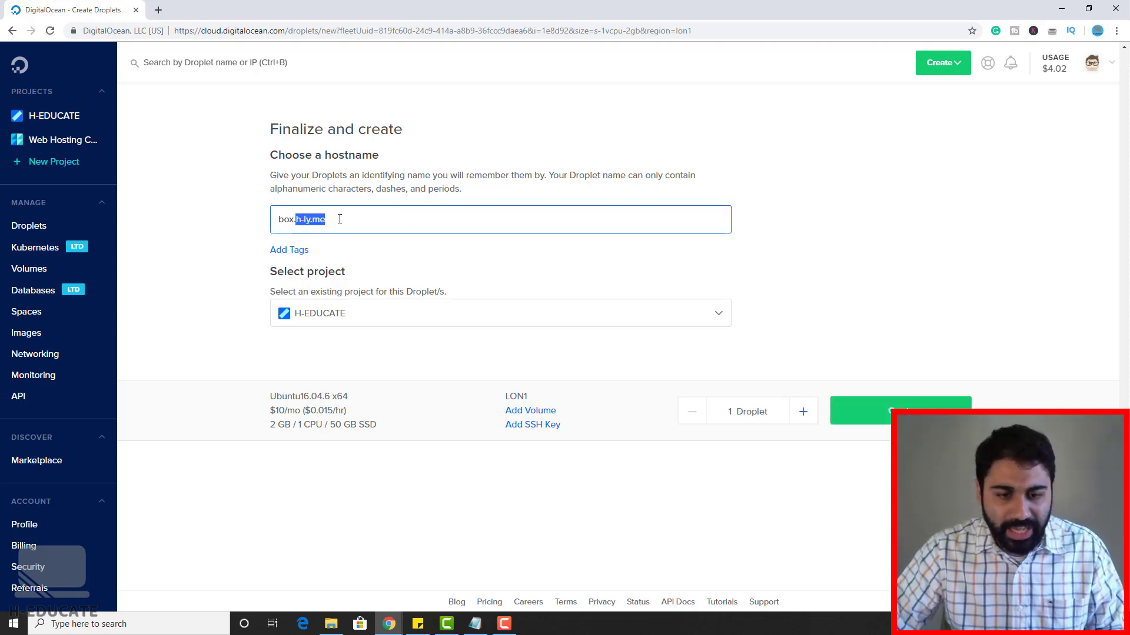
{"action": "left_click", "coordinate": [390, 218]}
{"action": "left_click_drag", "start_coordinate": [358, 220], "coordinate": [295, 220]}
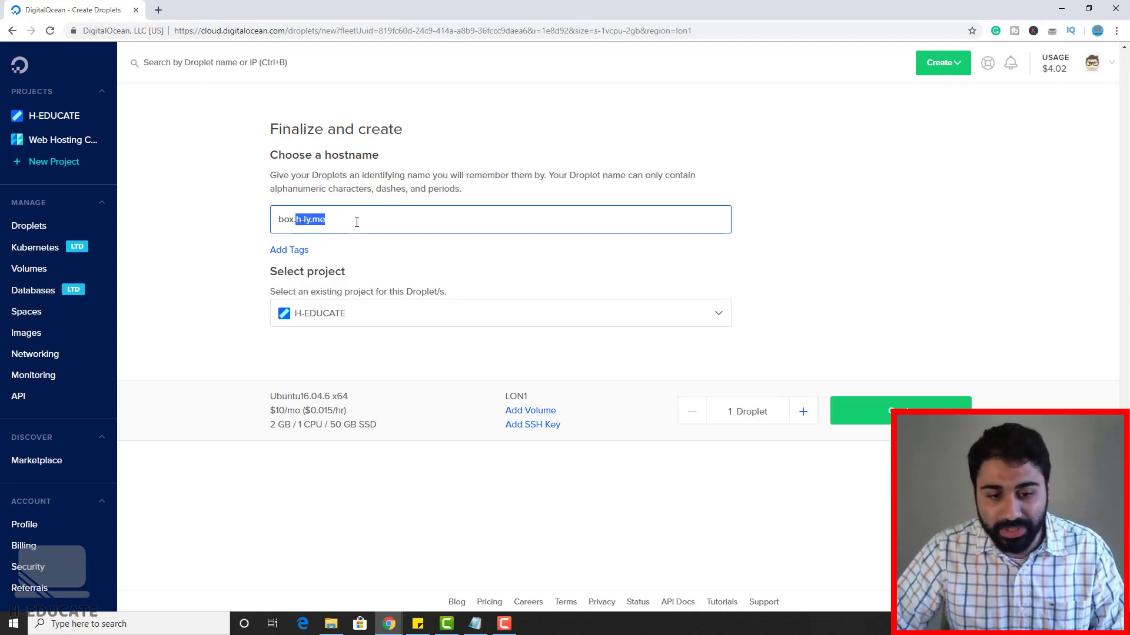
{"action": "left_click", "coordinate": [357, 223]}
{"action": "left_click_drag", "start_coordinate": [296, 219], "coordinate": [277, 219]}
{"action": "left_click", "coordinate": [348, 223]}
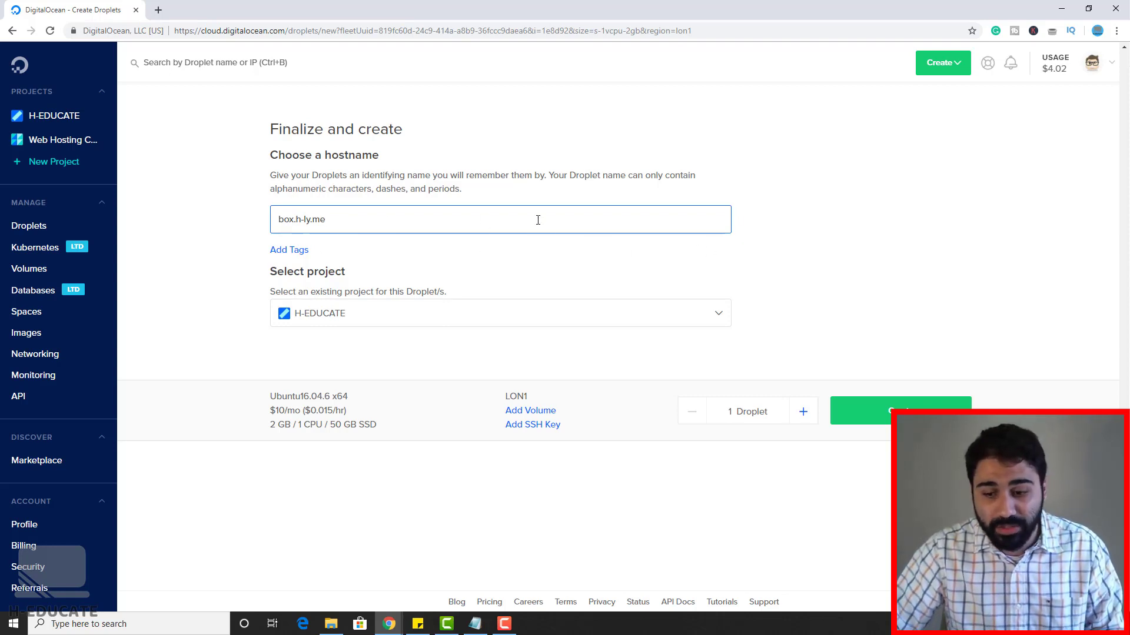
{"action": "left_click", "coordinate": [902, 409]}
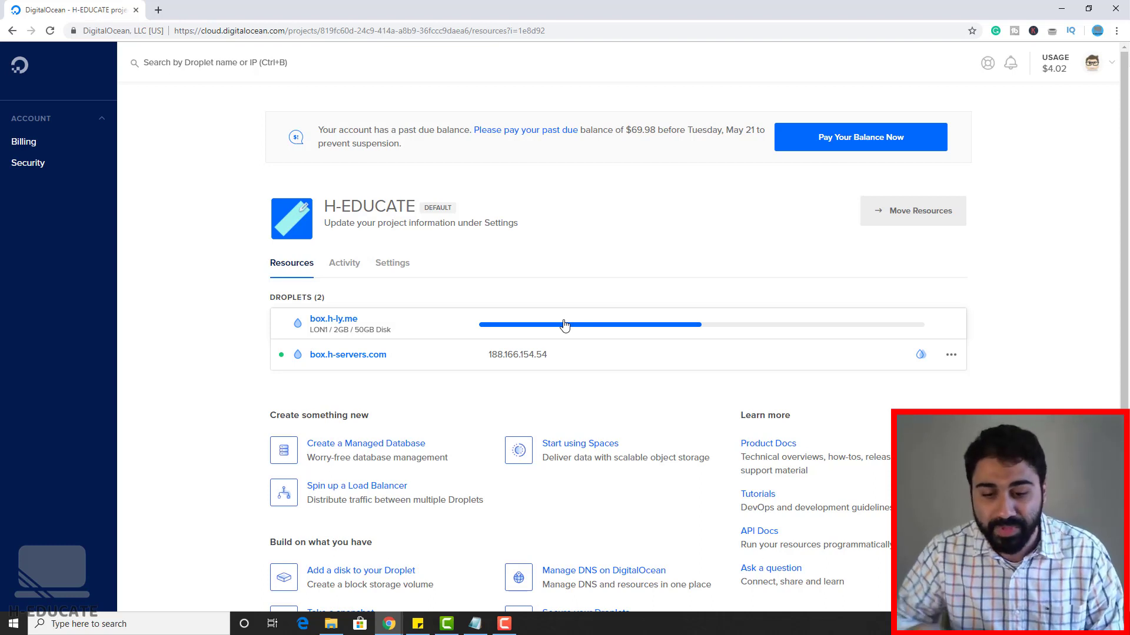
Step: Open the Gmail inbox in a new browser tab
{"action": "left_click", "coordinate": [160, 10]}
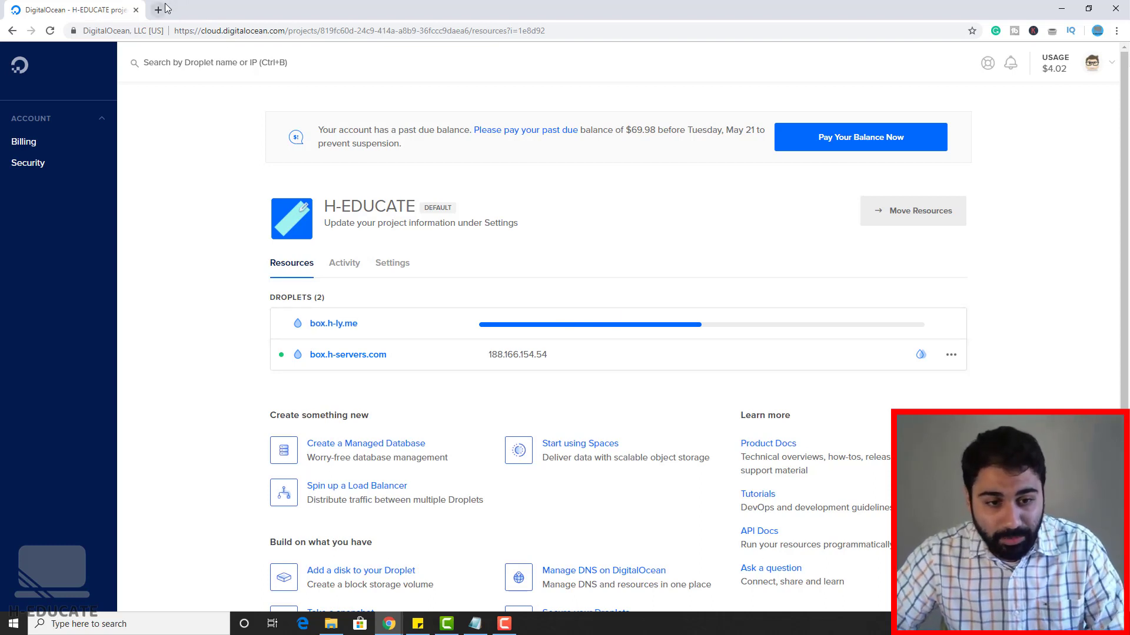
{"action": "type", "text": "gm"}
{"action": "key", "text": "Return"}
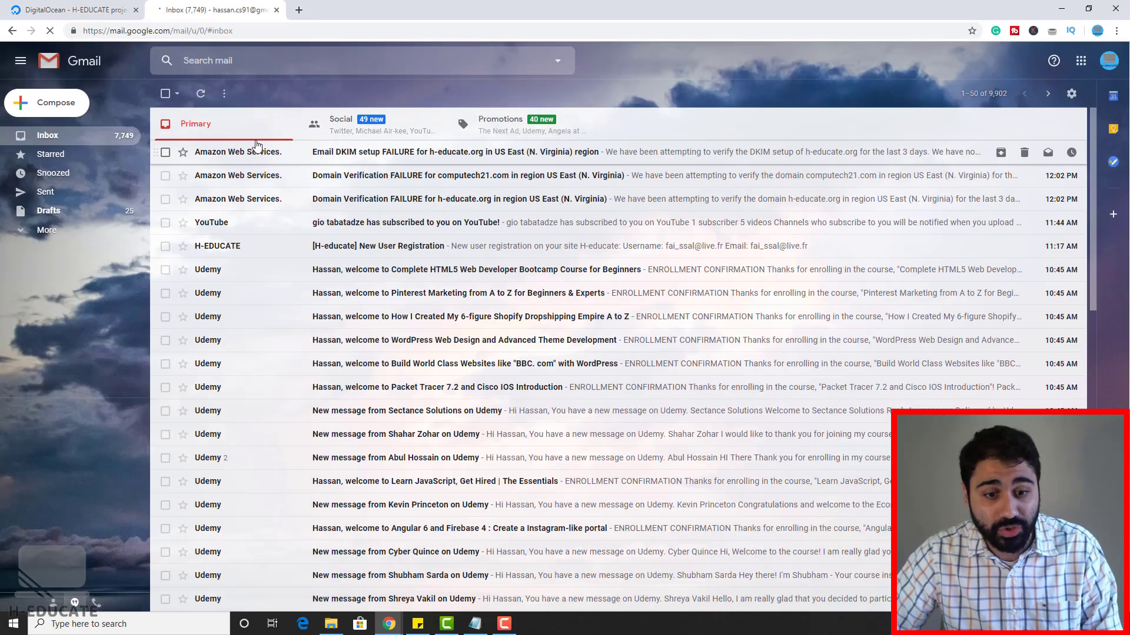
Step: Copy the droplet's IP 178.62.39.184, then refresh the Gmail inbox
{"action": "left_click", "coordinate": [81, 7]}
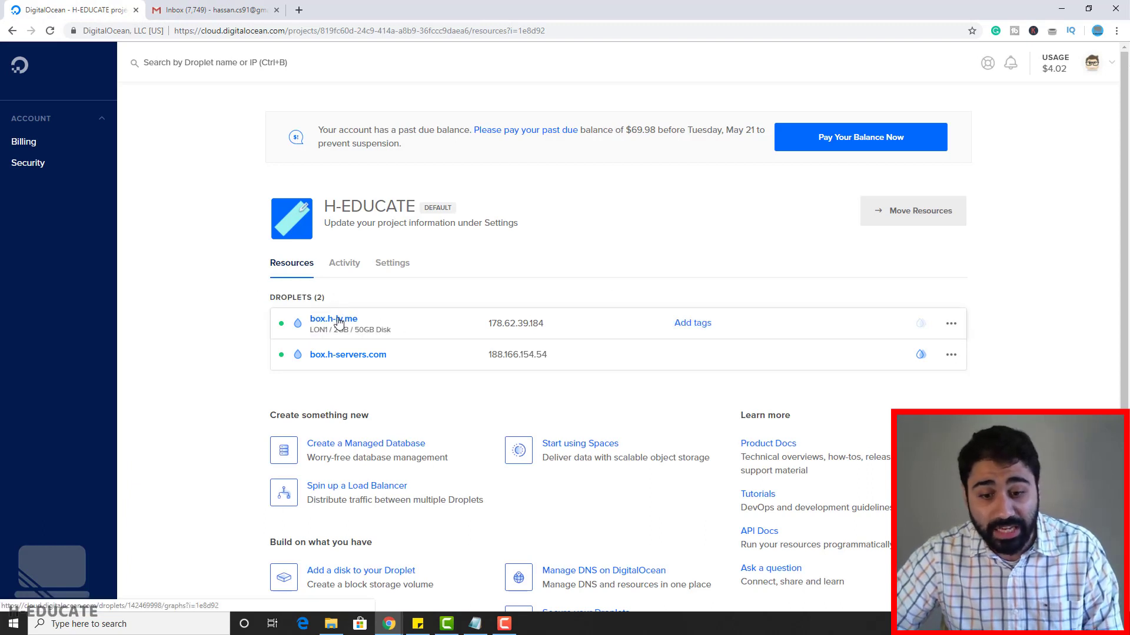
{"action": "mouse_move", "coordinate": [516, 323]}
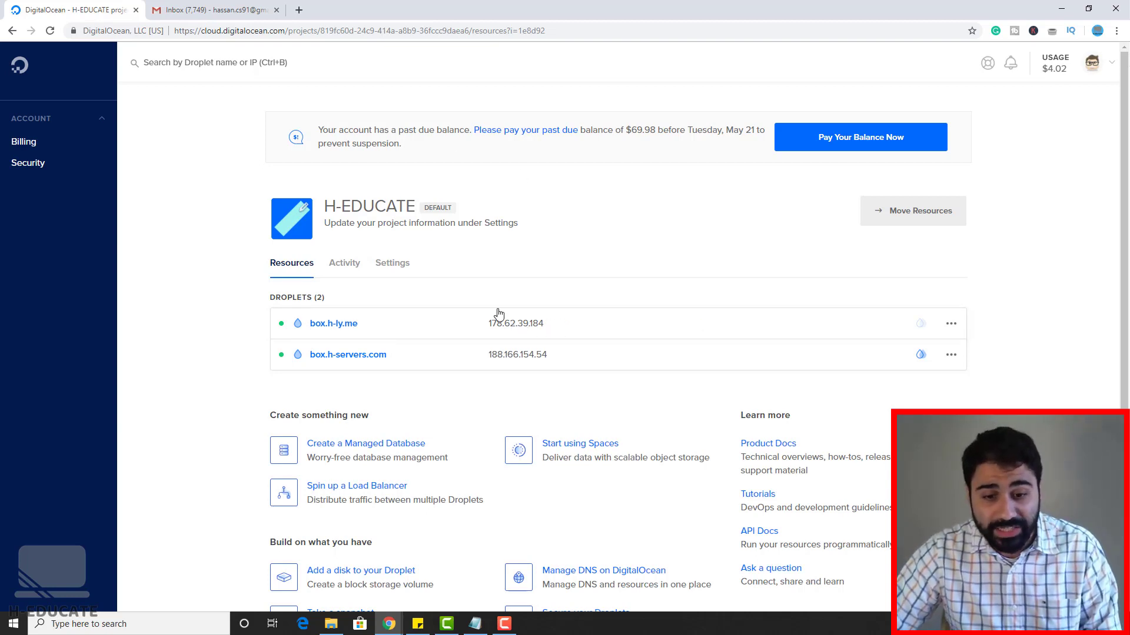
{"action": "left_click", "coordinate": [556, 324]}
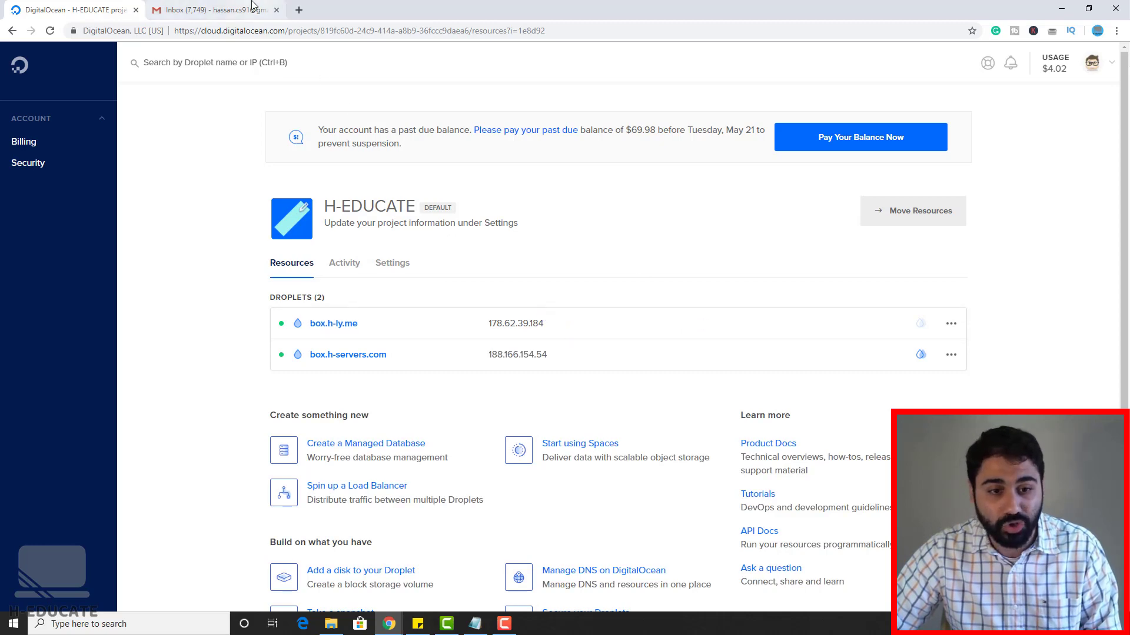
{"action": "left_click", "coordinate": [212, 10]}
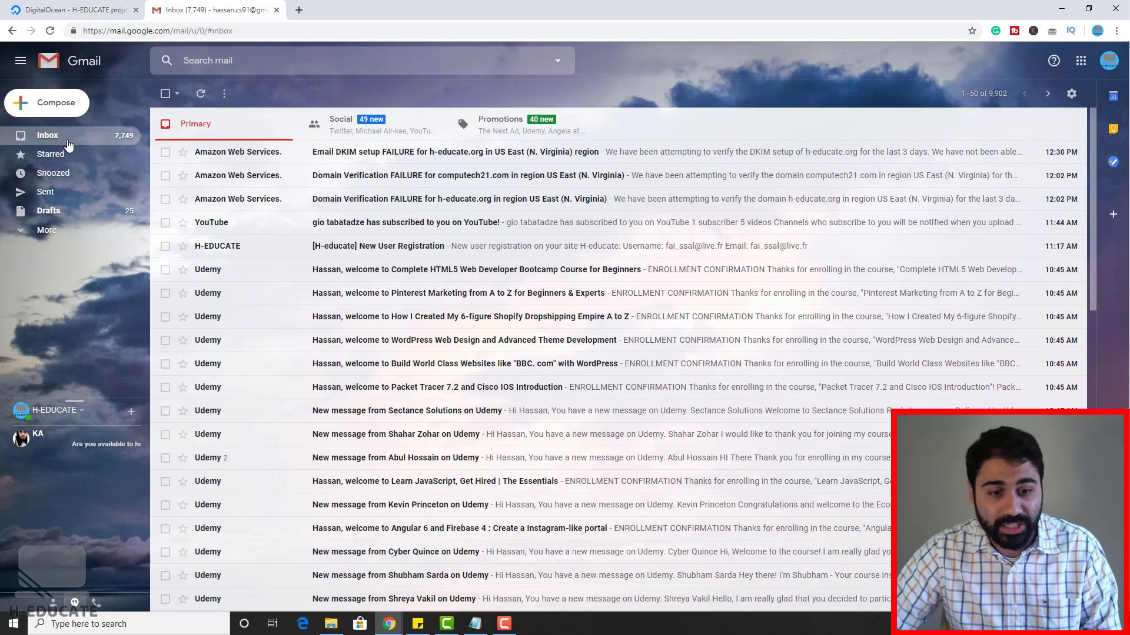
{"action": "left_click", "coordinate": [69, 141]}
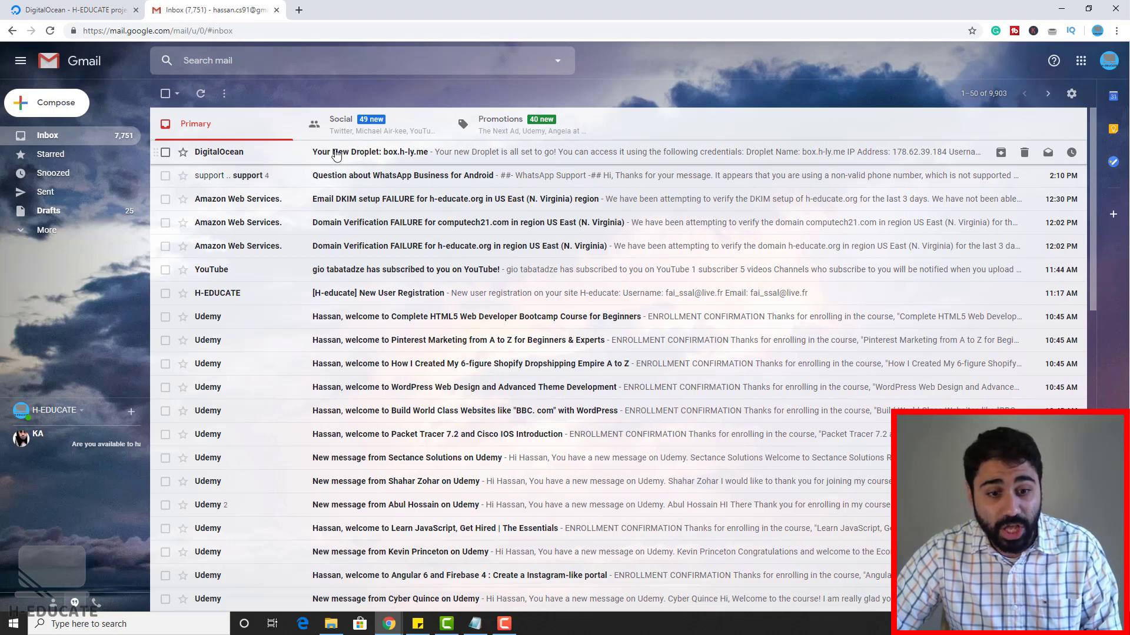
Step: Open the 'Your New Droplet: box.h-ly.me' email and select its IP address and root password
{"action": "left_click", "coordinate": [357, 154]}
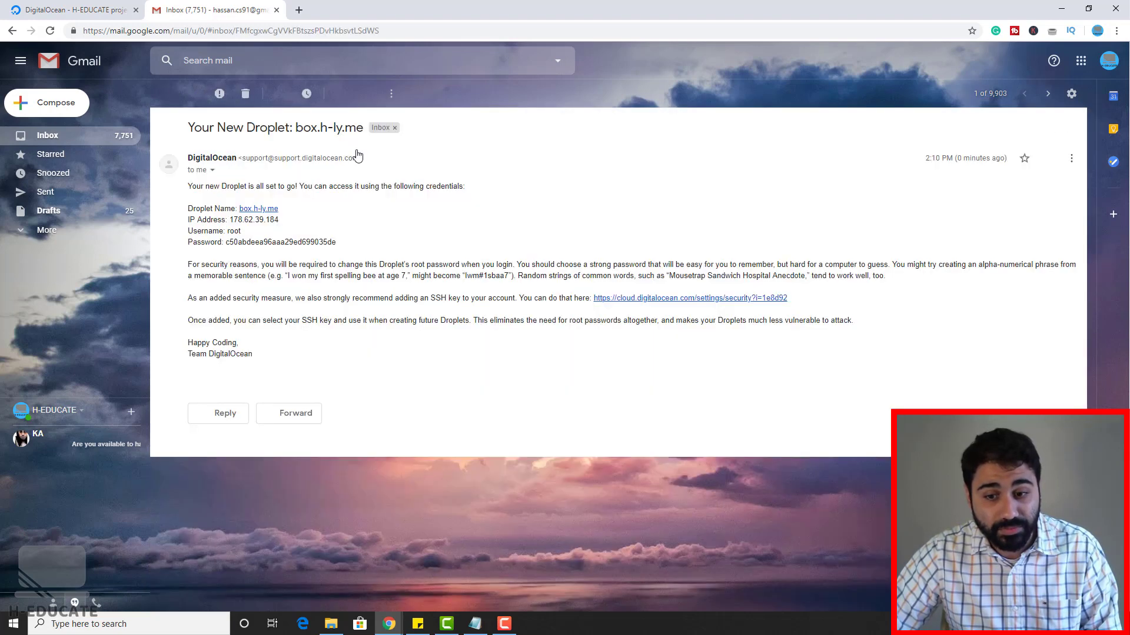
{"action": "left_click_drag", "start_coordinate": [233, 220], "coordinate": [301, 226]}
{"action": "left_click_drag", "start_coordinate": [224, 242], "coordinate": [348, 246]}
{"action": "left_click", "coordinate": [351, 248]}
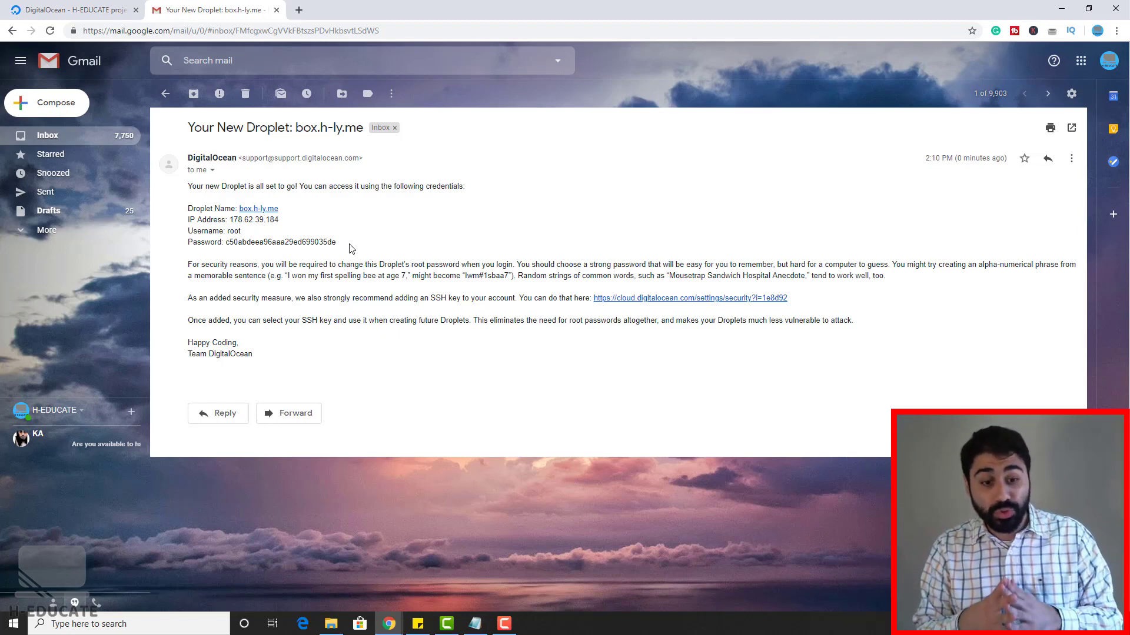
Step: Launch PuTTY and enter 178.62.39.184 as the SSH host name
{"action": "key", "text": "super"}
{"action": "type", "text": "putt"}
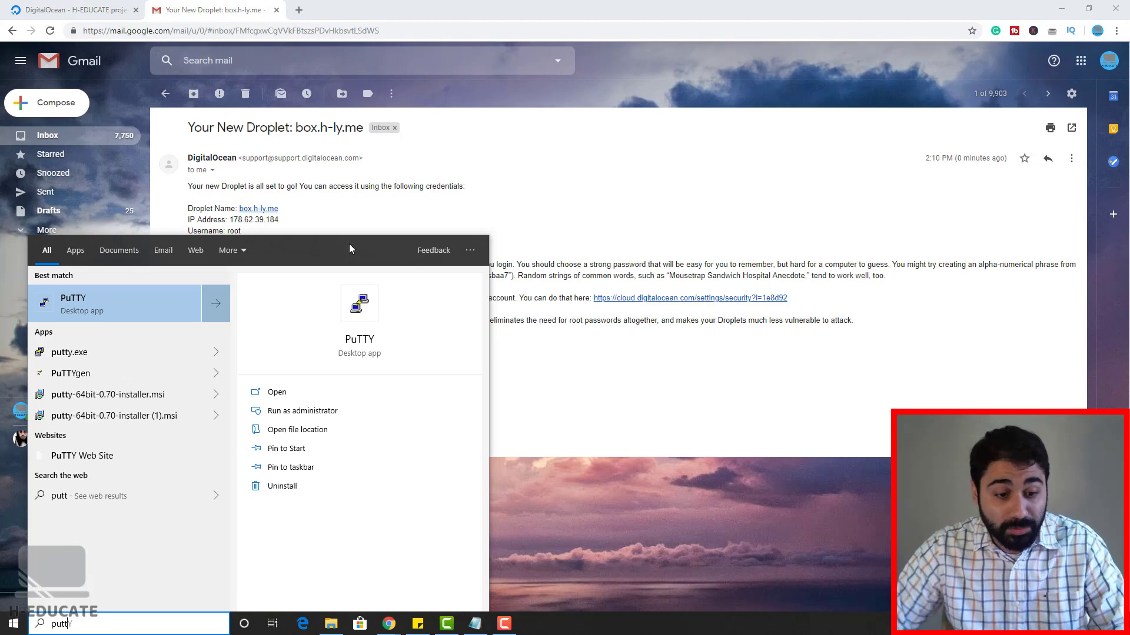
{"action": "left_click", "coordinate": [70, 352]}
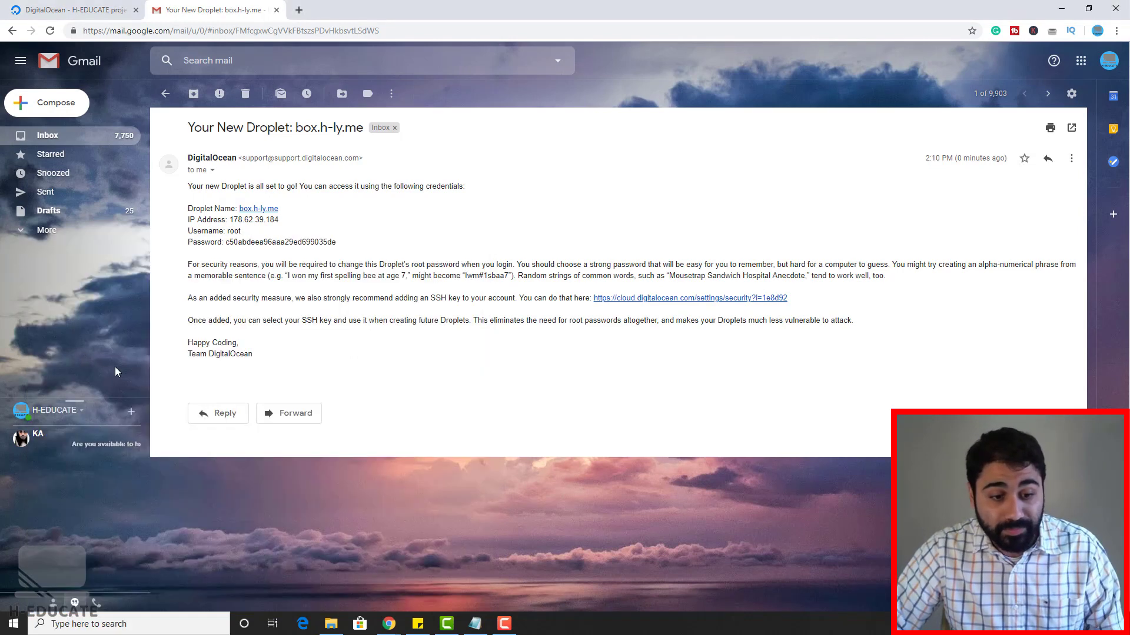
{"action": "left_click_drag", "start_coordinate": [795, 200], "coordinate": [729, 136]}
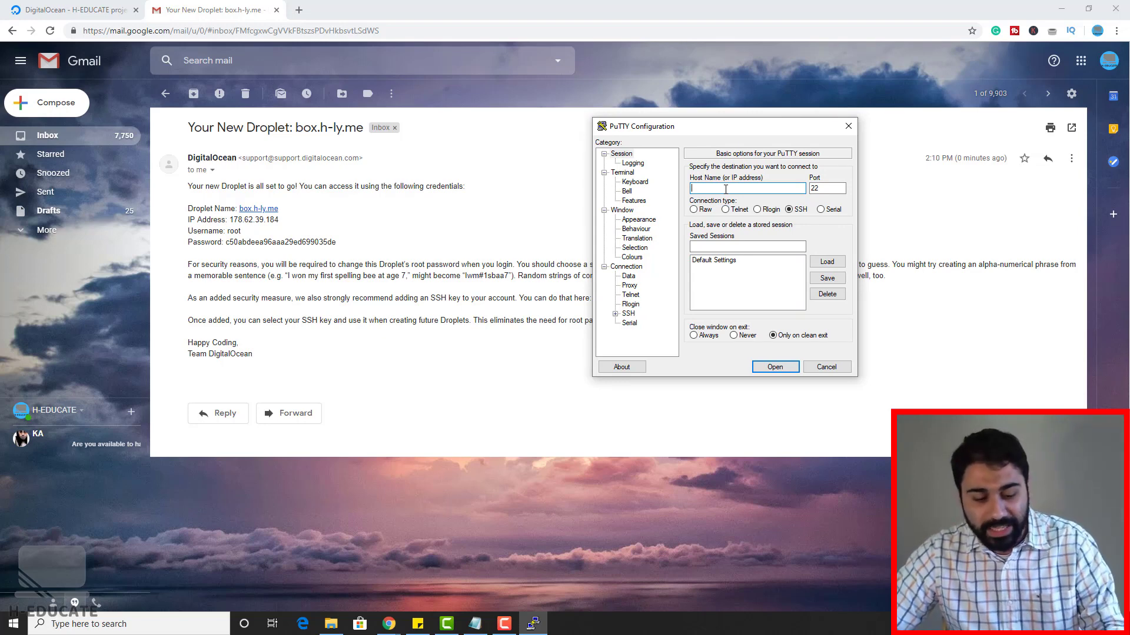
{"action": "type", "text": "178.62.39.184"}
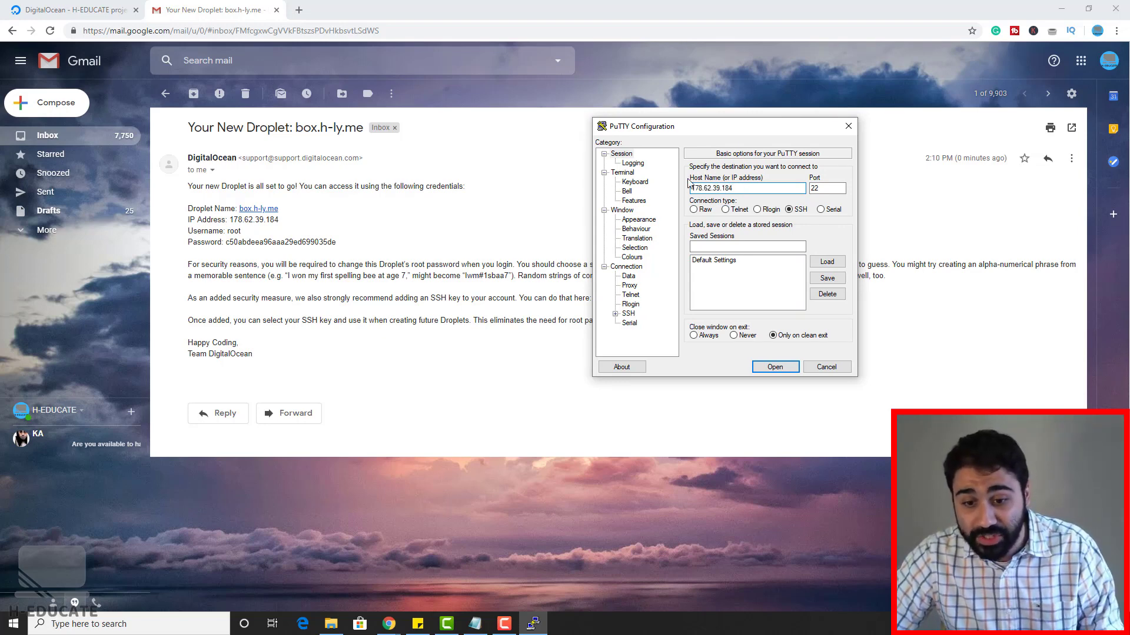
Step: Connect over SSH, trust the server's host key, and log in as root
{"action": "left_click", "coordinate": [775, 367]}
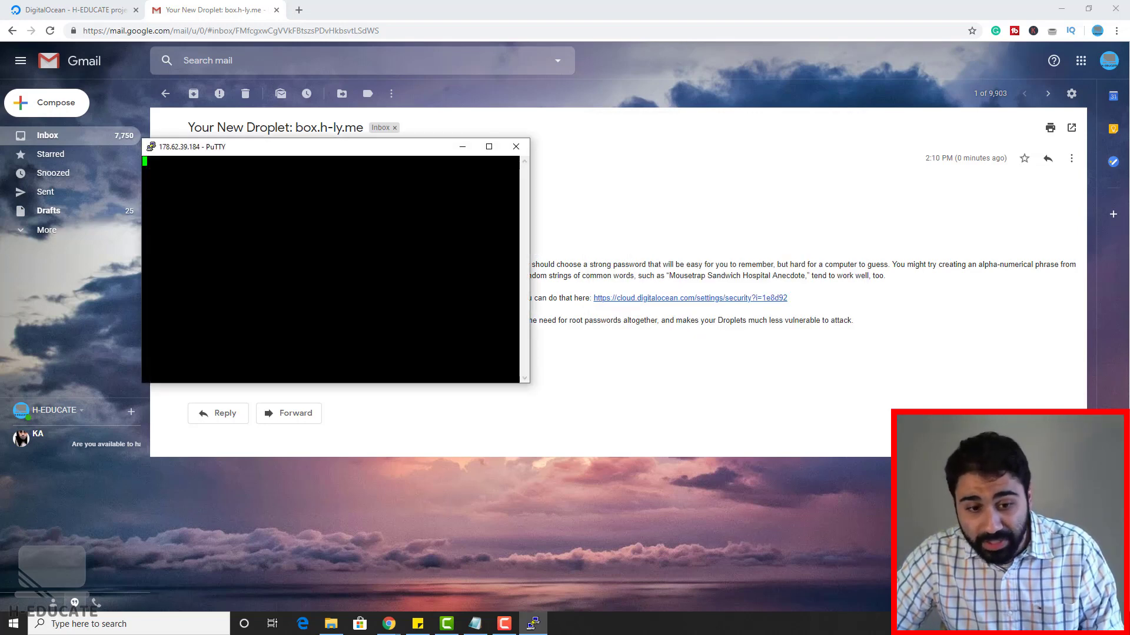
{"action": "left_click", "coordinate": [552, 388]}
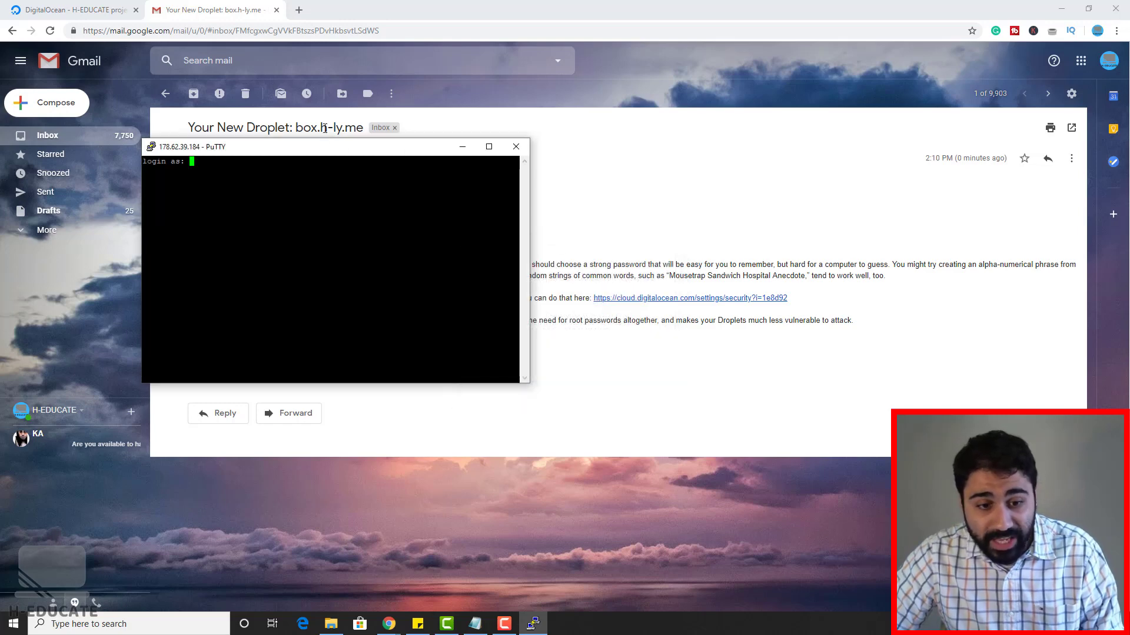
{"action": "left_click_drag", "start_coordinate": [314, 155], "coordinate": [754, 197]}
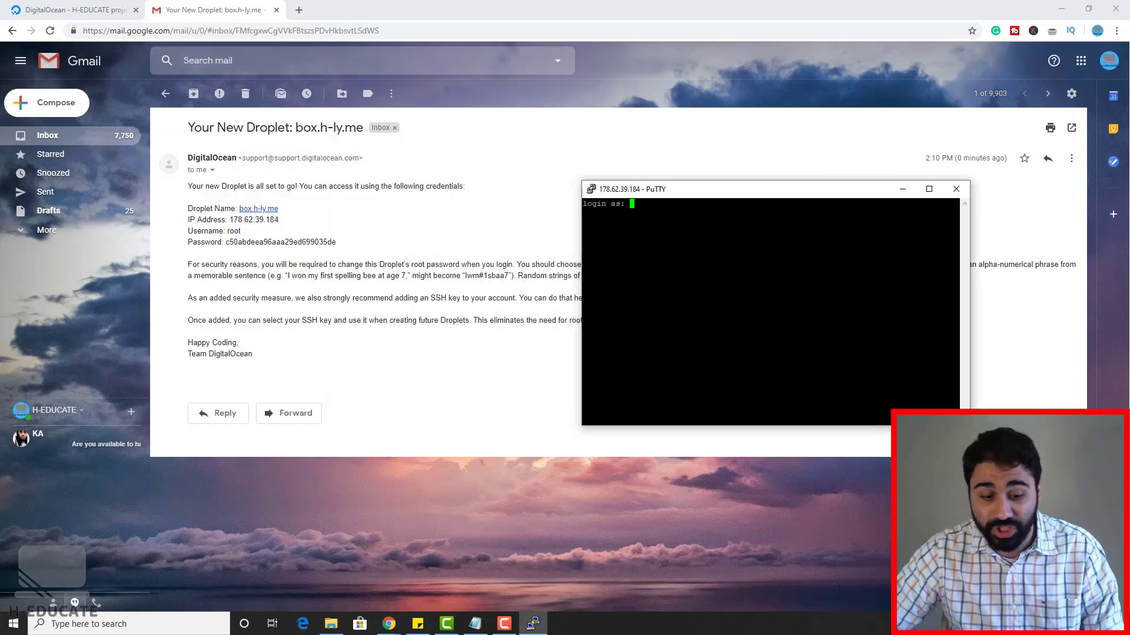
{"action": "type", "text": "root"}
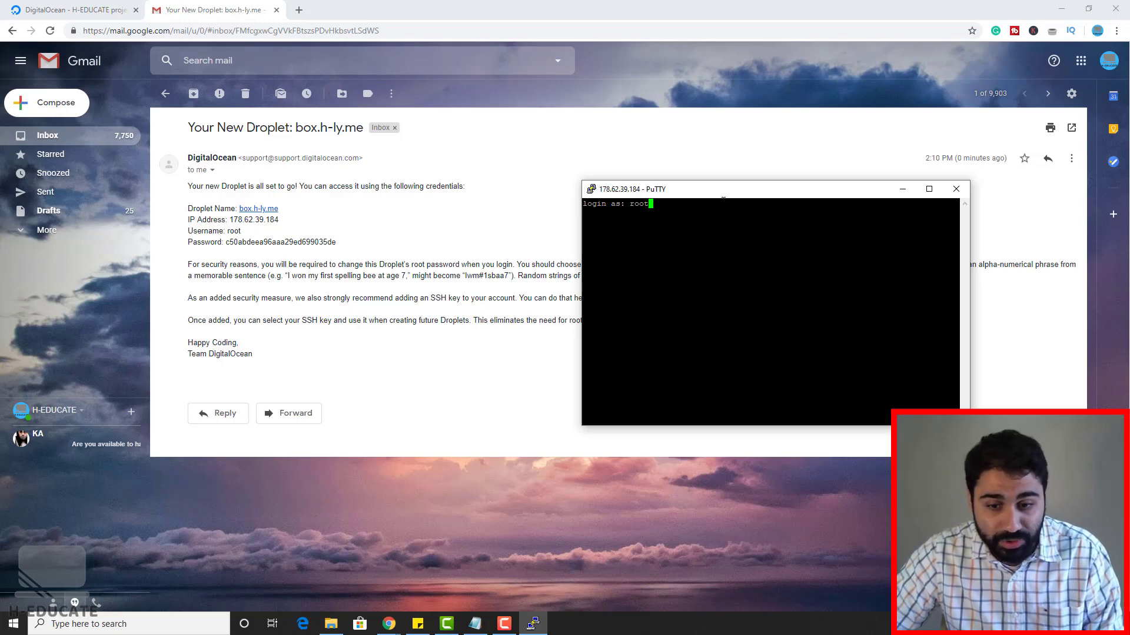
{"action": "key", "text": "Return"}
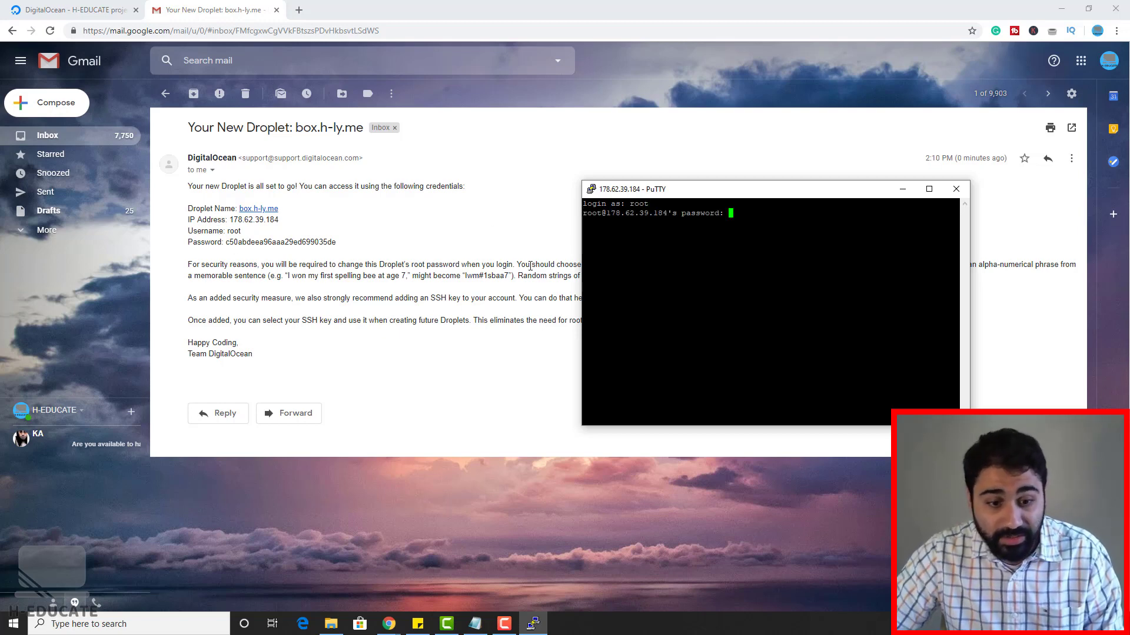
Step: Copy the root password from the droplet email and submit it at the password prompt
{"action": "left_click", "coordinate": [270, 252]}
{"action": "double_click", "coordinate": [271, 242]}
{"action": "right_click", "coordinate": [271, 241]}
{"action": "left_click", "coordinate": [290, 251]}
{"action": "left_click", "coordinate": [533, 623]}
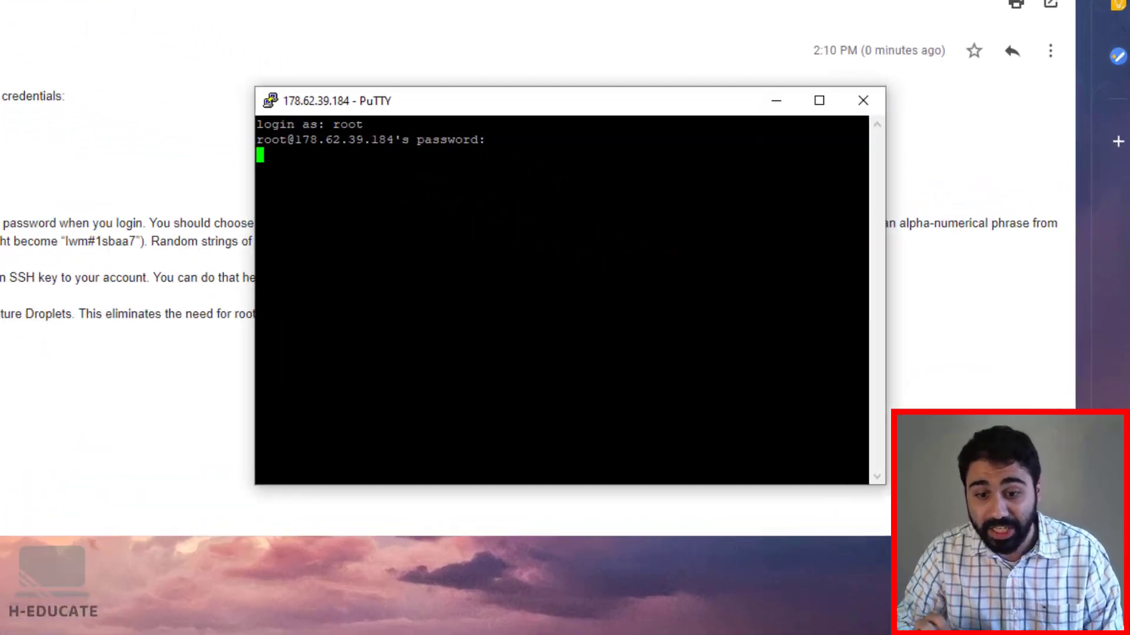
{"action": "key", "text": "Return"}
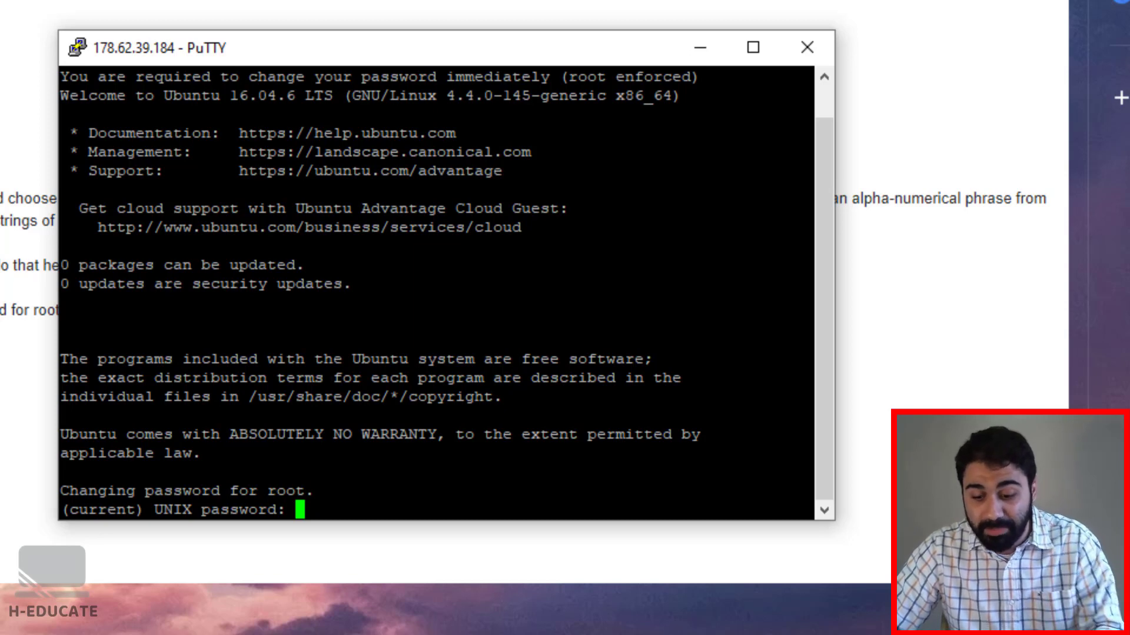
Step: Change the enforced root password and paste the Virtualmin install.sh wget command
{"action": "key", "text": "Return"}
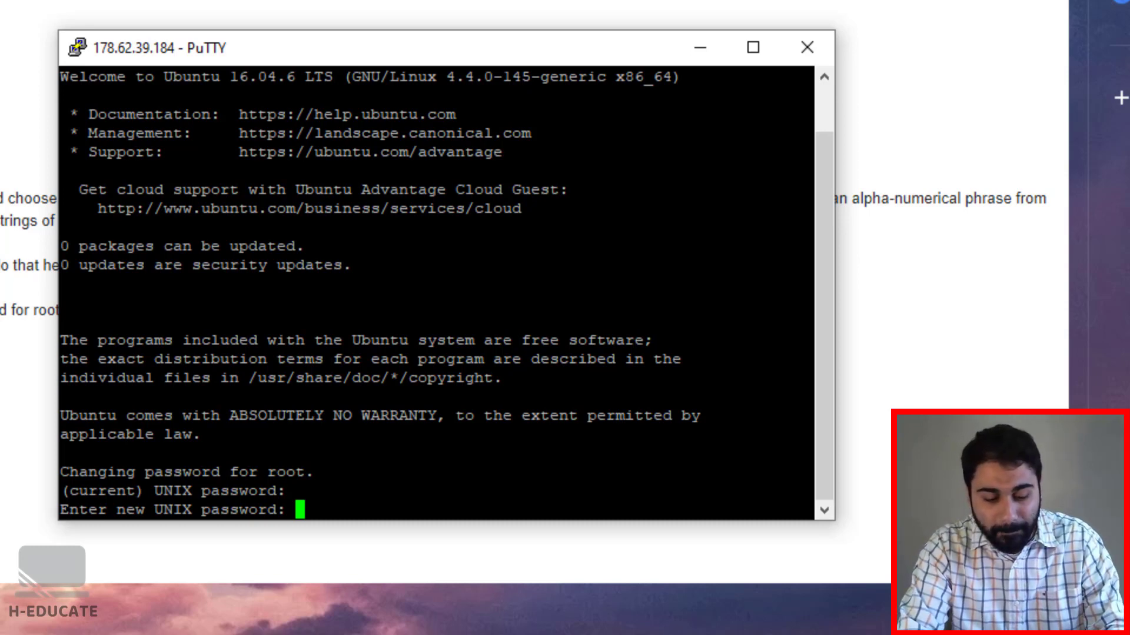
{"action": "key", "text": "Return"}
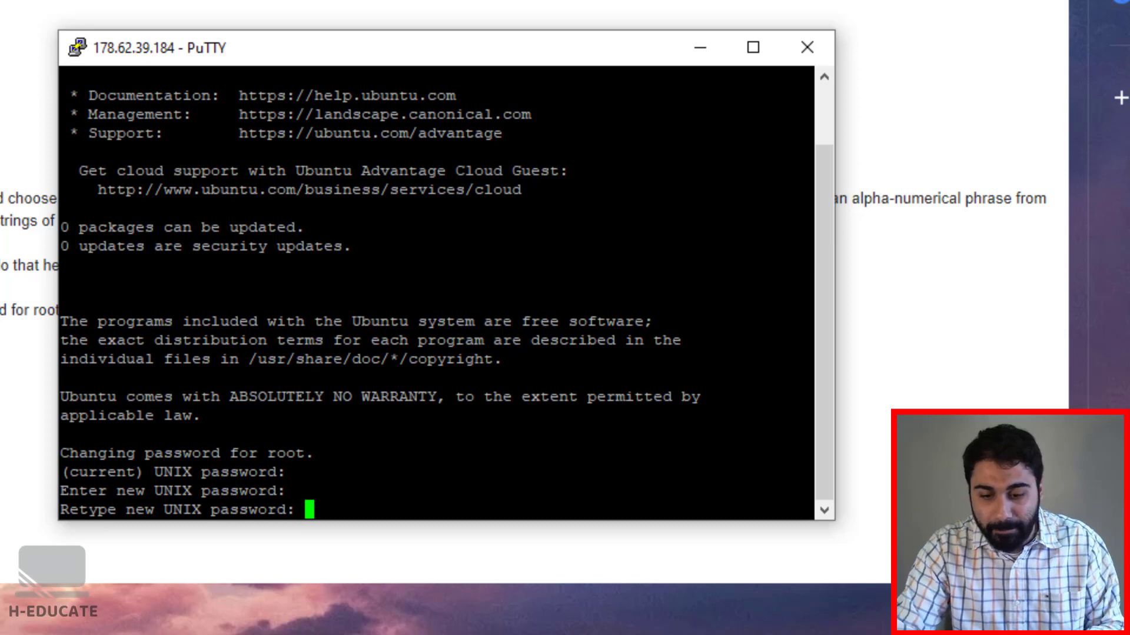
{"action": "key", "text": "Return"}
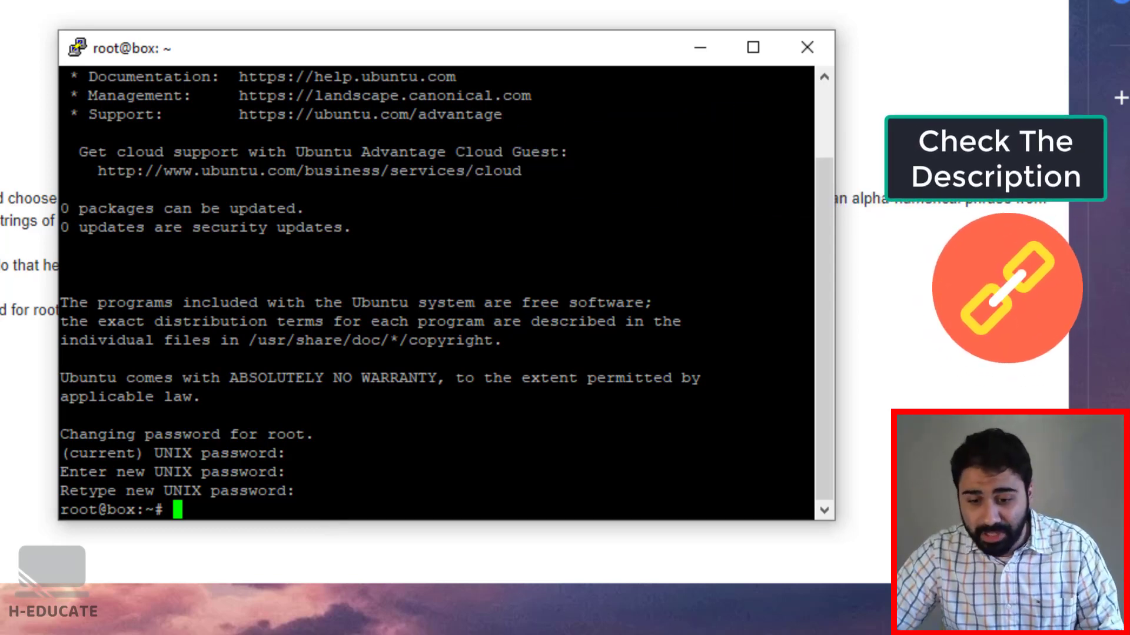
{"action": "key", "text": "shift+Insert"}
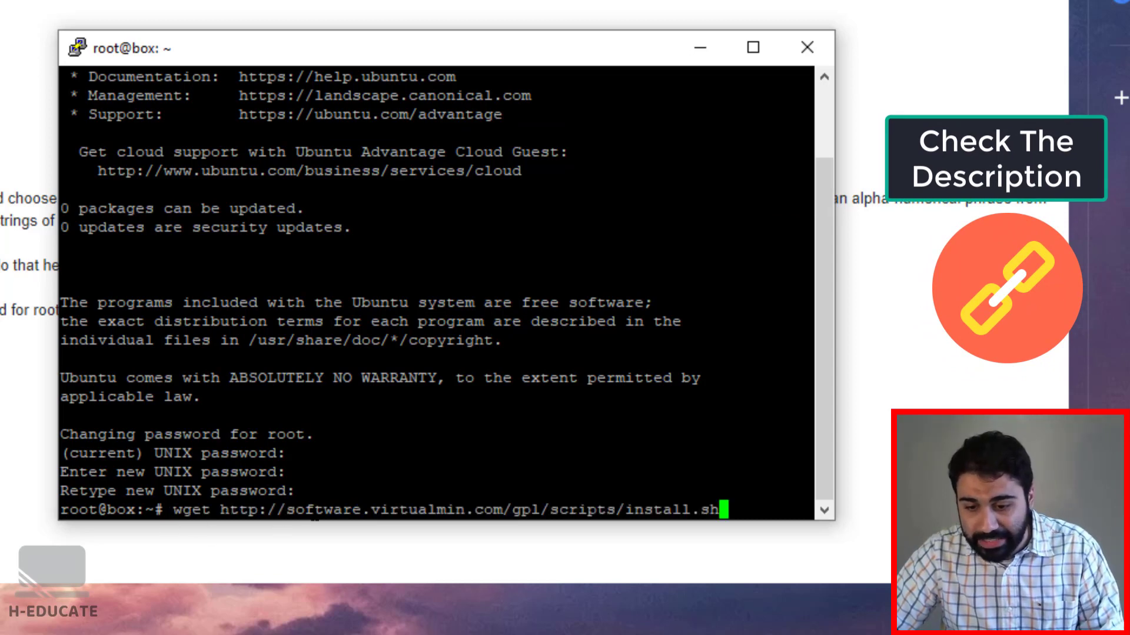
Step: Download install.sh, run it with sudo /bin/sh install.sh, and answer y to continue
{"action": "key", "text": "Return"}
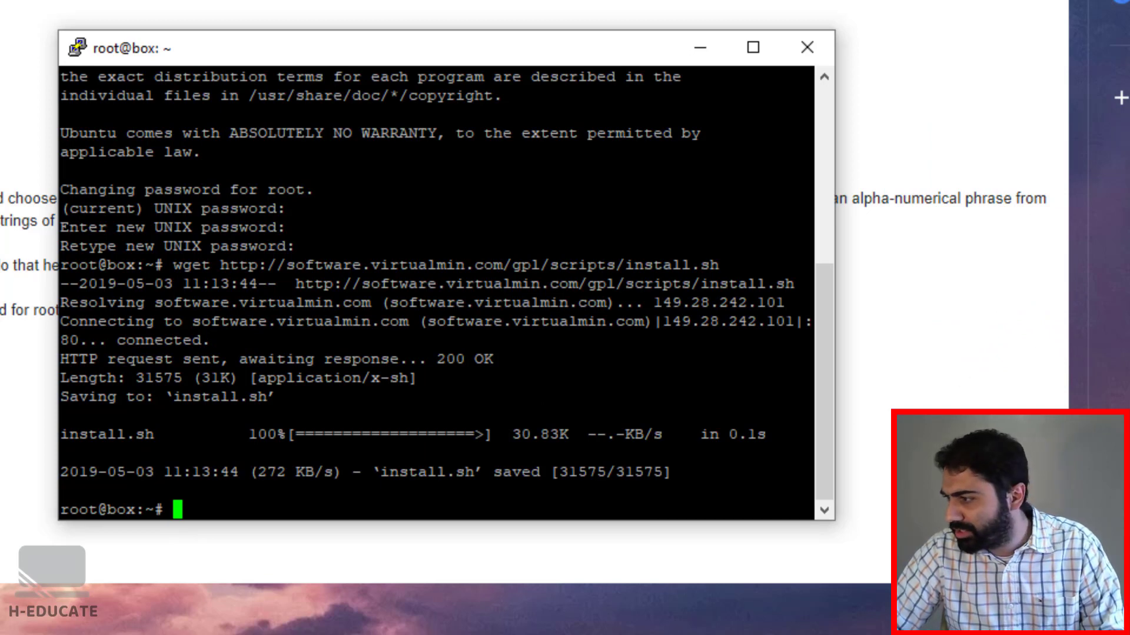
{"action": "key", "text": "alt+Tab"}
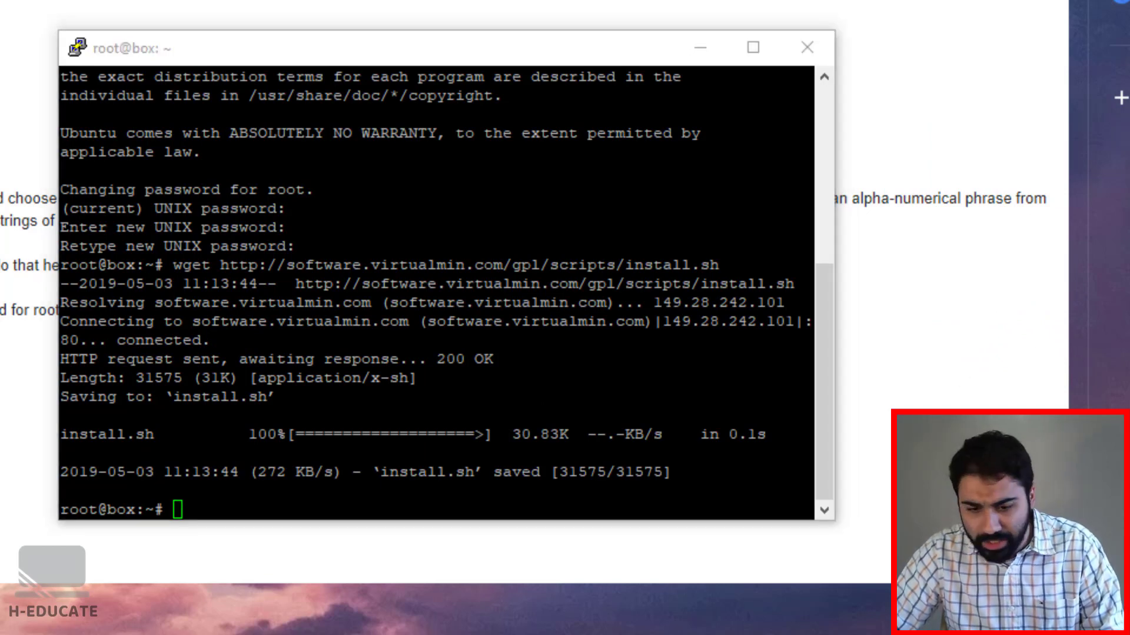
{"action": "key", "text": "alt+Tab"}
{"action": "key", "text": "shift+Insert"}
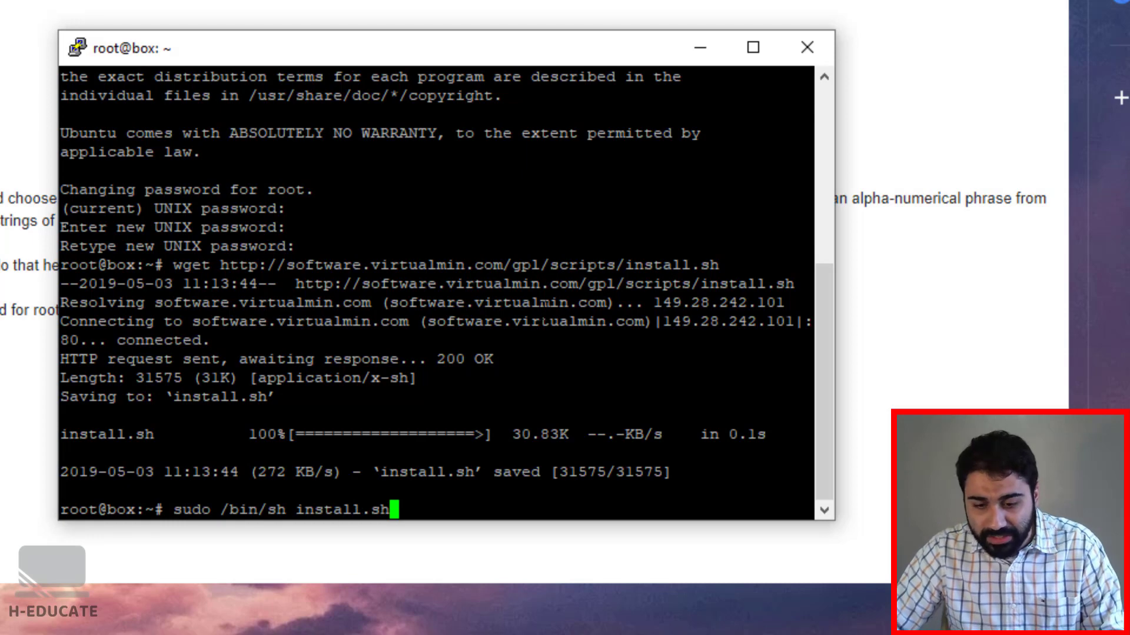
{"action": "key", "text": "Return"}
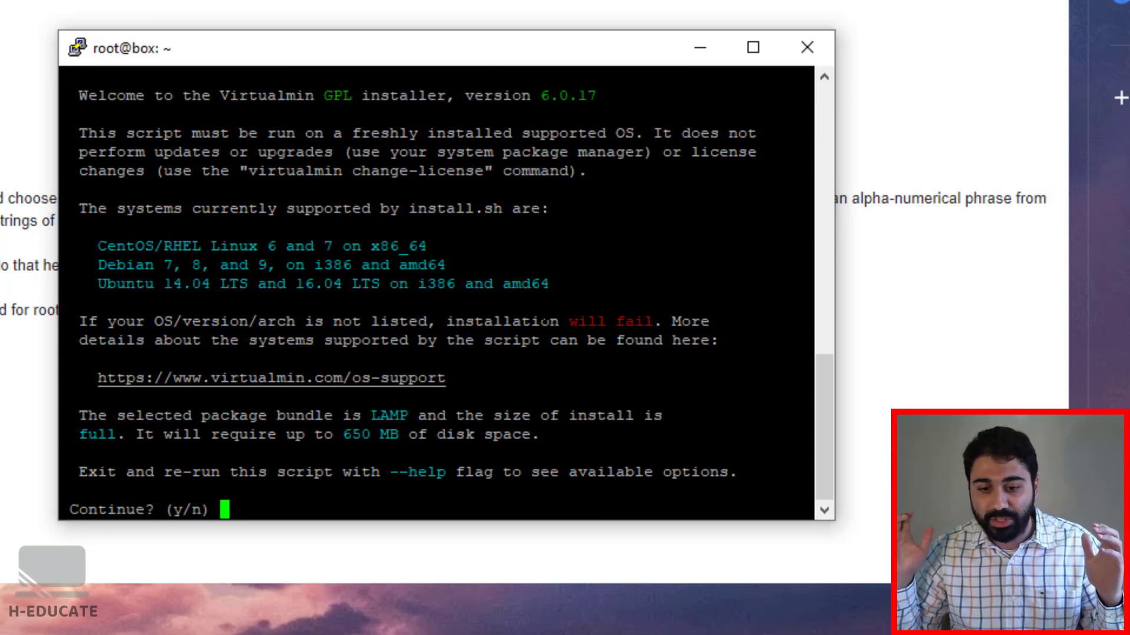
{"action": "type", "text": "y"}
{"action": "key", "text": "Return"}
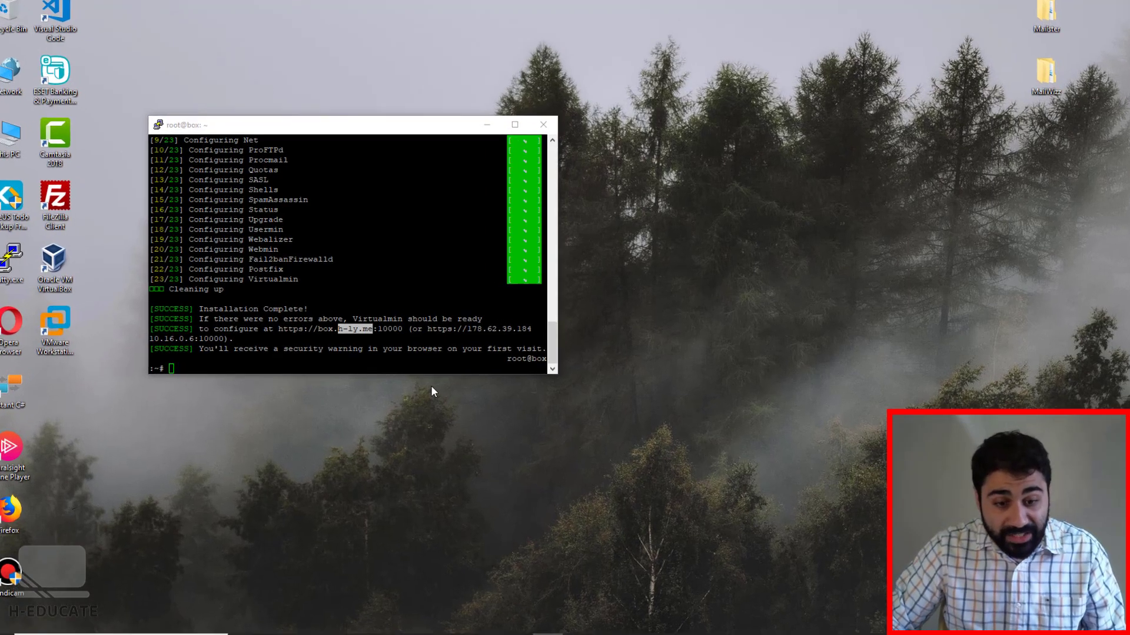
{"action": "left_click", "coordinate": [380, 346]}
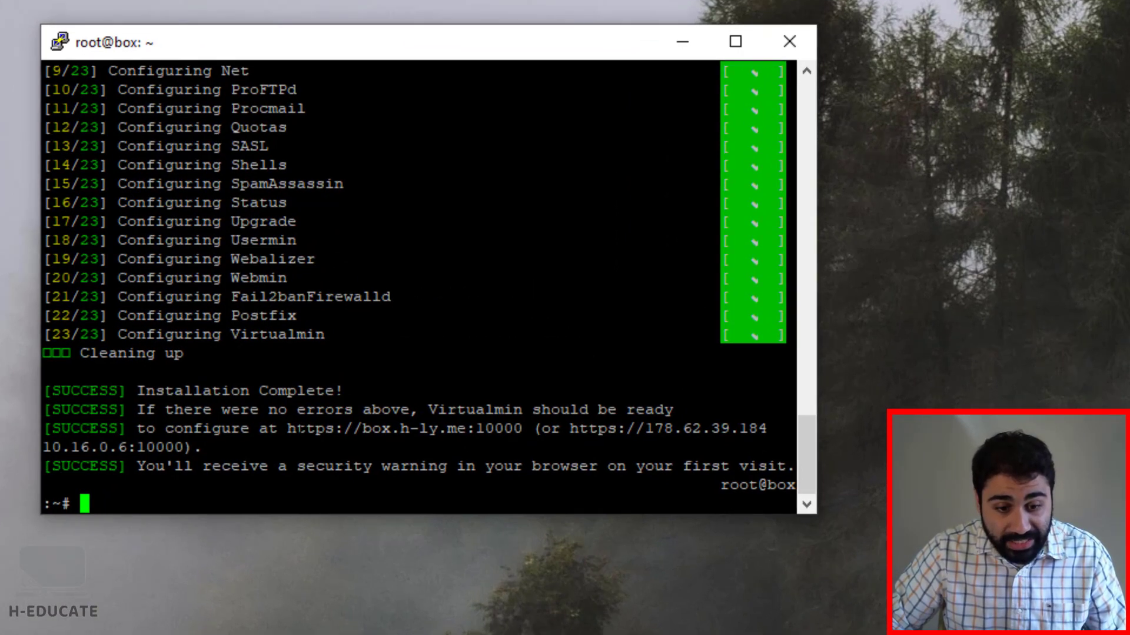
{"action": "left_click_drag", "start_coordinate": [288, 428], "coordinate": [529, 428]}
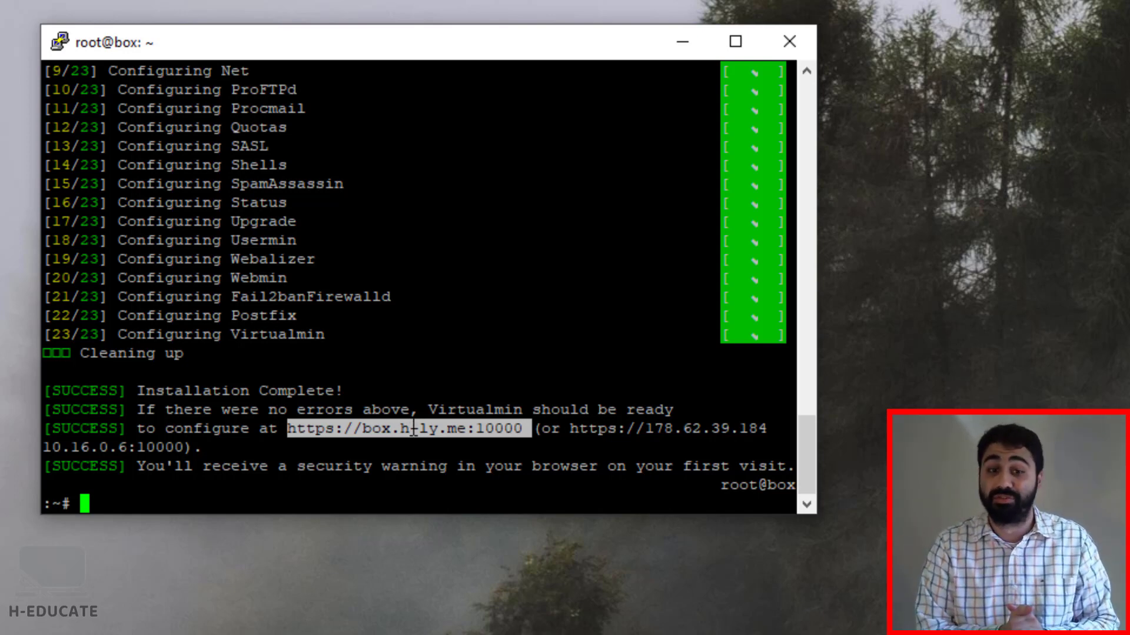
{"action": "right_click", "coordinate": [494, 429]}
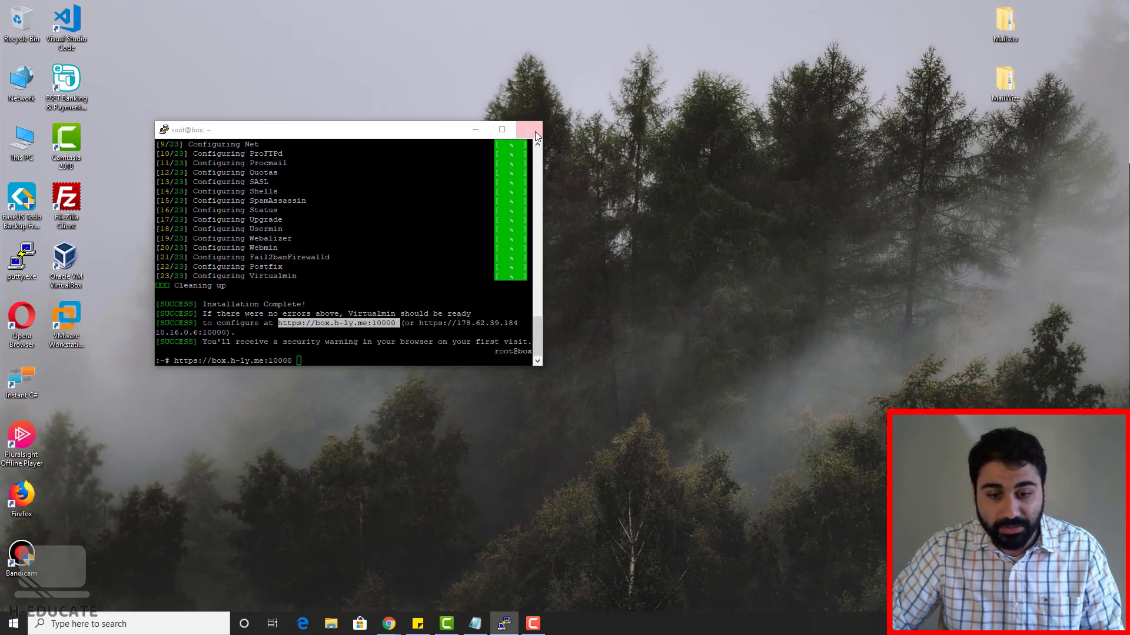
{"action": "left_click", "coordinate": [676, 79]}
Step: Close the PuTTY session and open a new, maximized Chrome window
{"action": "left_click", "coordinate": [589, 355]}
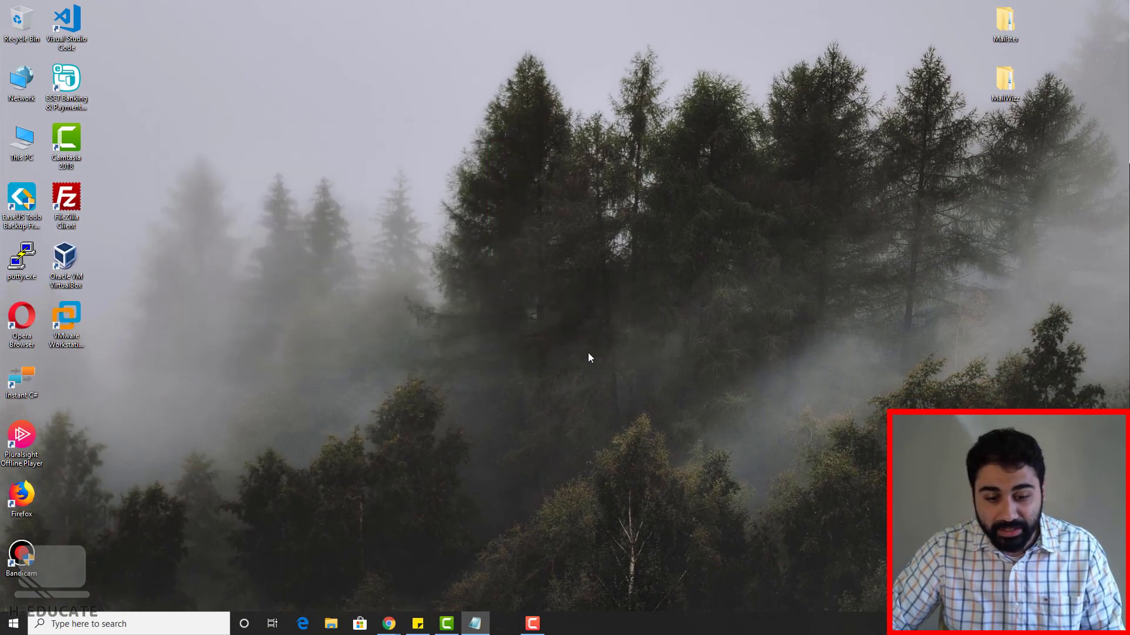
{"action": "right_click", "coordinate": [389, 623]}
{"action": "left_click", "coordinate": [391, 559]}
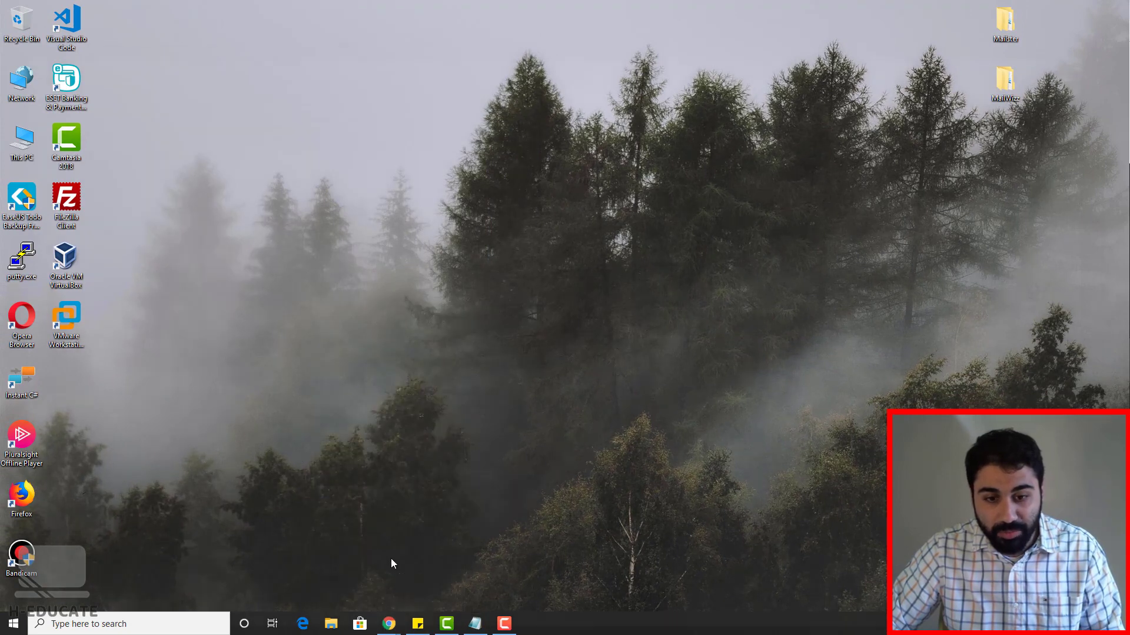
{"action": "double_click", "coordinate": [350, 56]}
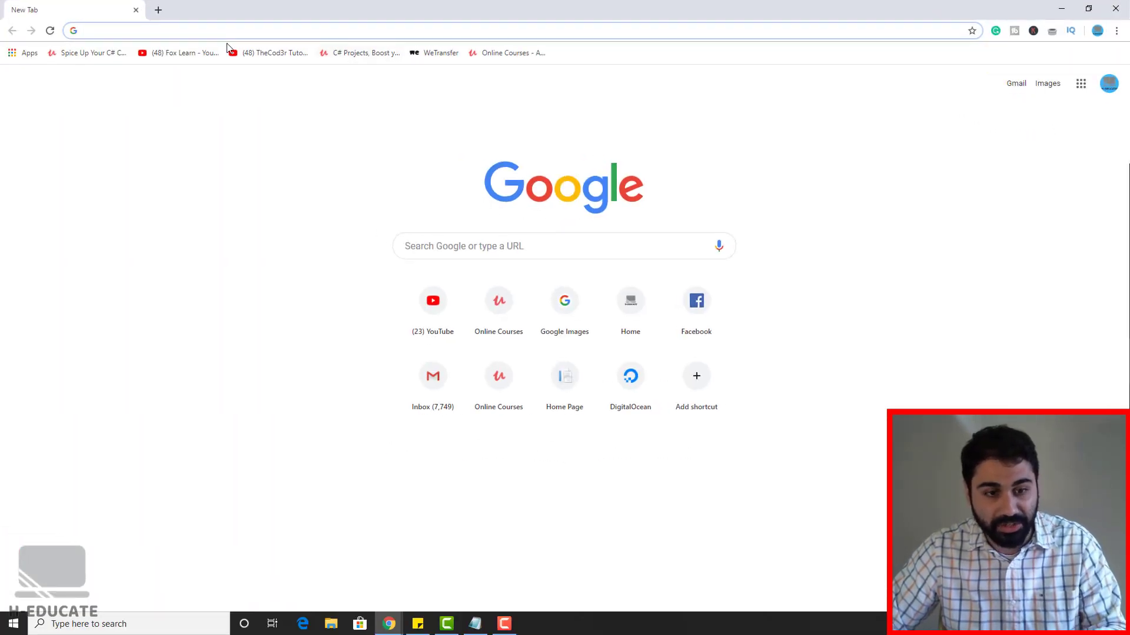
{"action": "type", "text": "https://box.h-ly.me:10000"}
{"action": "left_click", "coordinate": [207, 68]}
{"action": "left_click", "coordinate": [197, 32]}
{"action": "key", "text": "Return"}
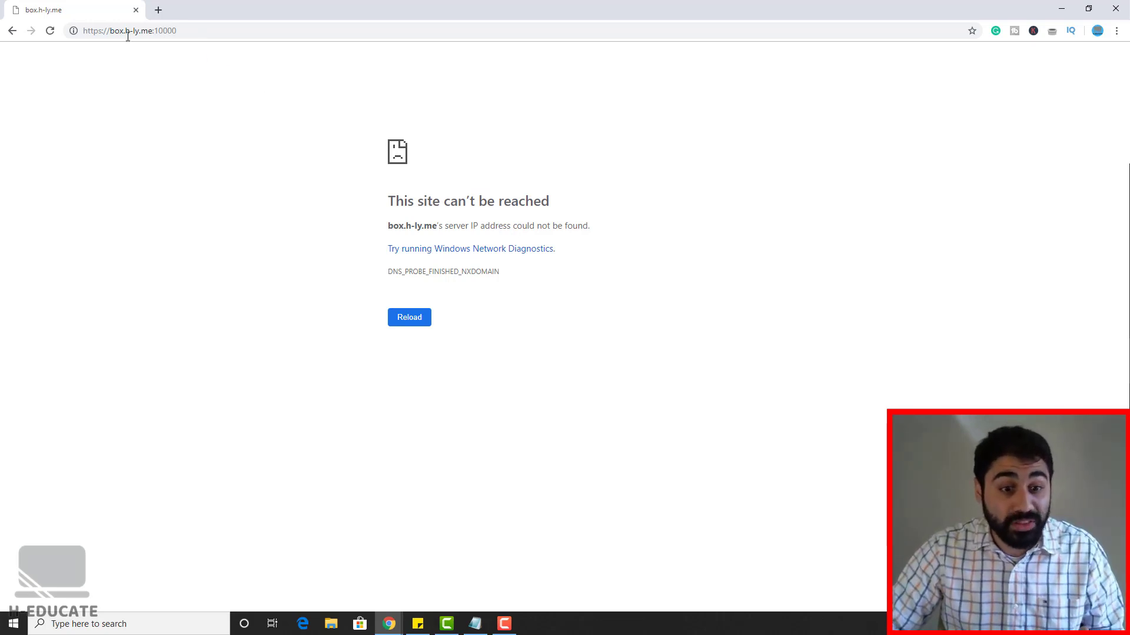
{"action": "left_click_drag", "start_coordinate": [123, 30], "coordinate": [147, 30]}
{"action": "left_click", "coordinate": [148, 30]}
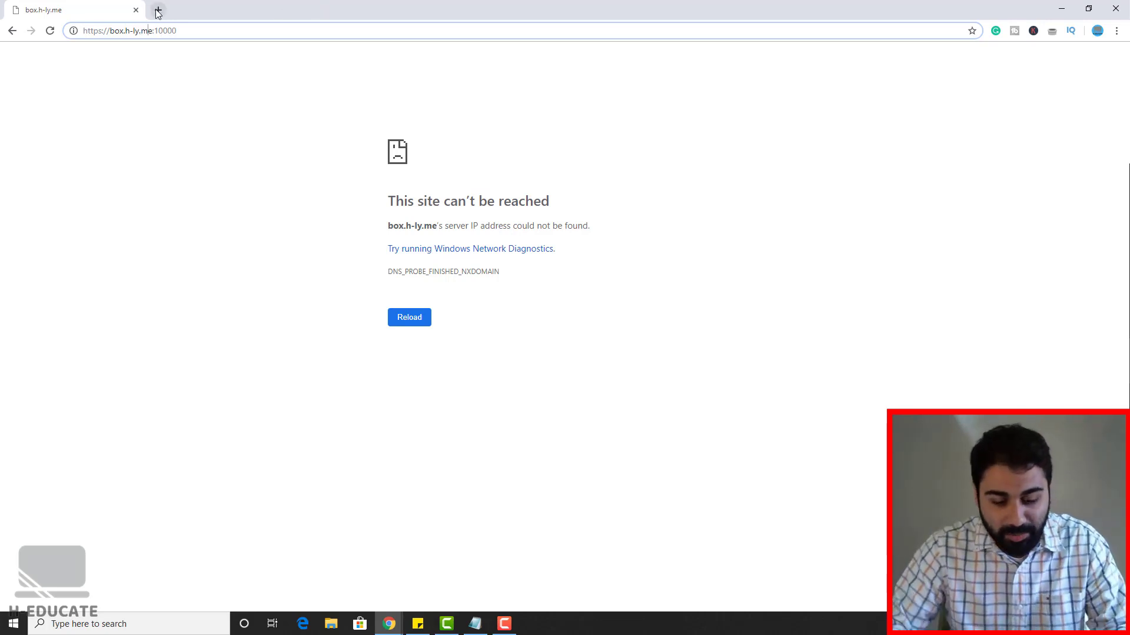
{"action": "left_click", "coordinate": [157, 9]}
Step: Go to GoDaddy's Domain Manager and open DNS Management for H-LY.ME
{"action": "type", "text": "goda"}
{"action": "key", "text": "Return"}
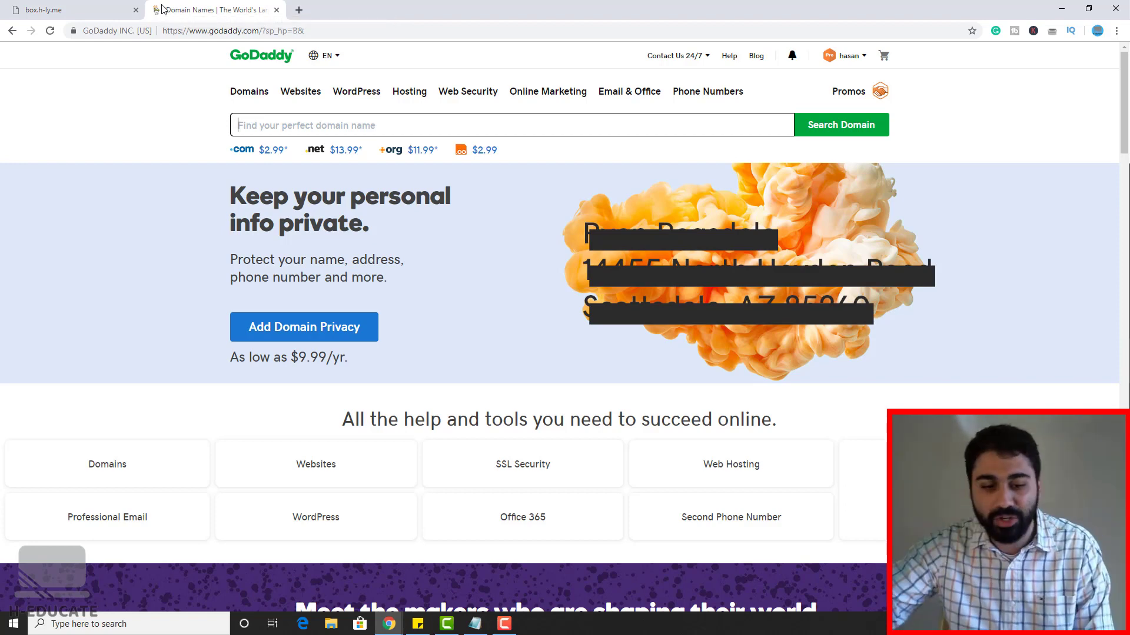
{"action": "left_click", "coordinate": [847, 56]}
{"action": "left_click", "coordinate": [269, 157]}
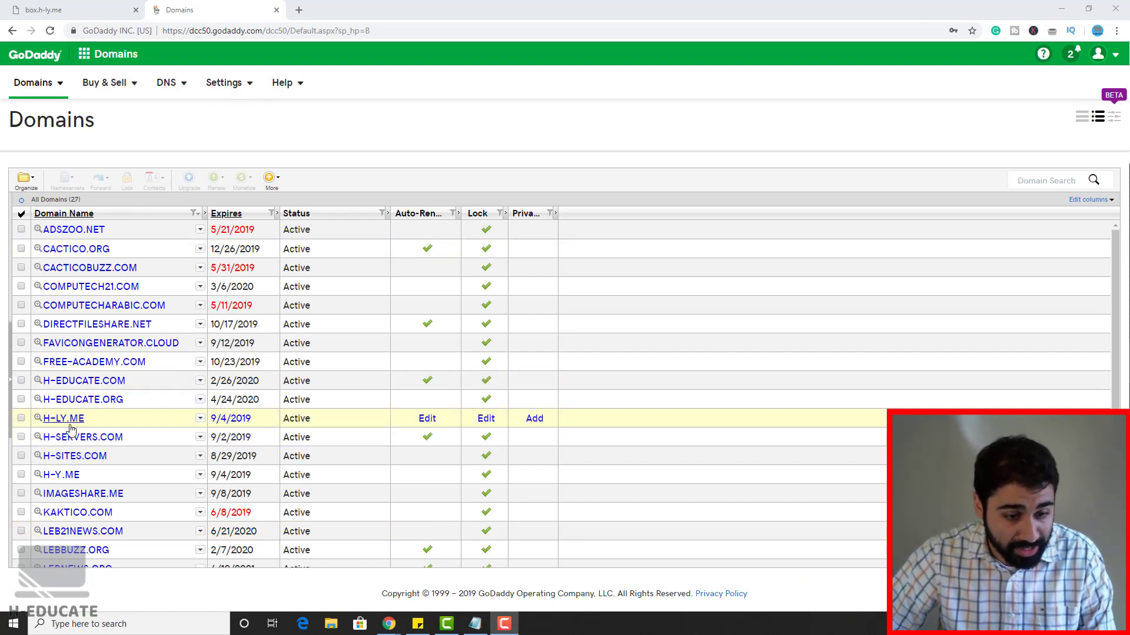
{"action": "scroll", "coordinate": [51, 421], "scroll_direction": "down", "scroll_amount": 1}
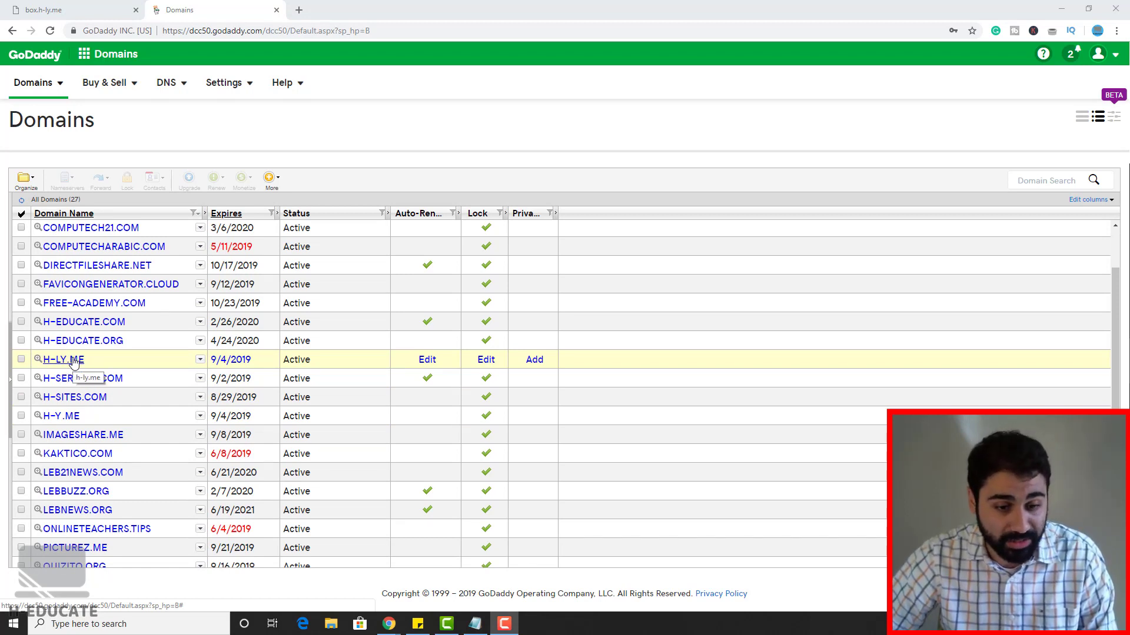
{"action": "left_click", "coordinate": [202, 359]}
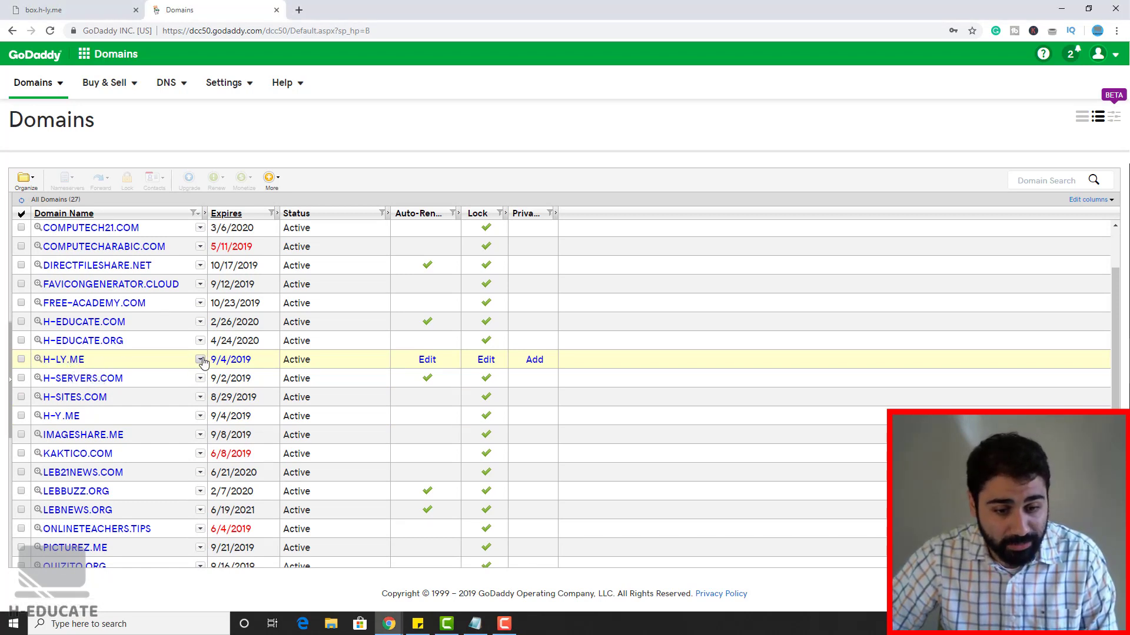
{"action": "left_click", "coordinate": [261, 393]}
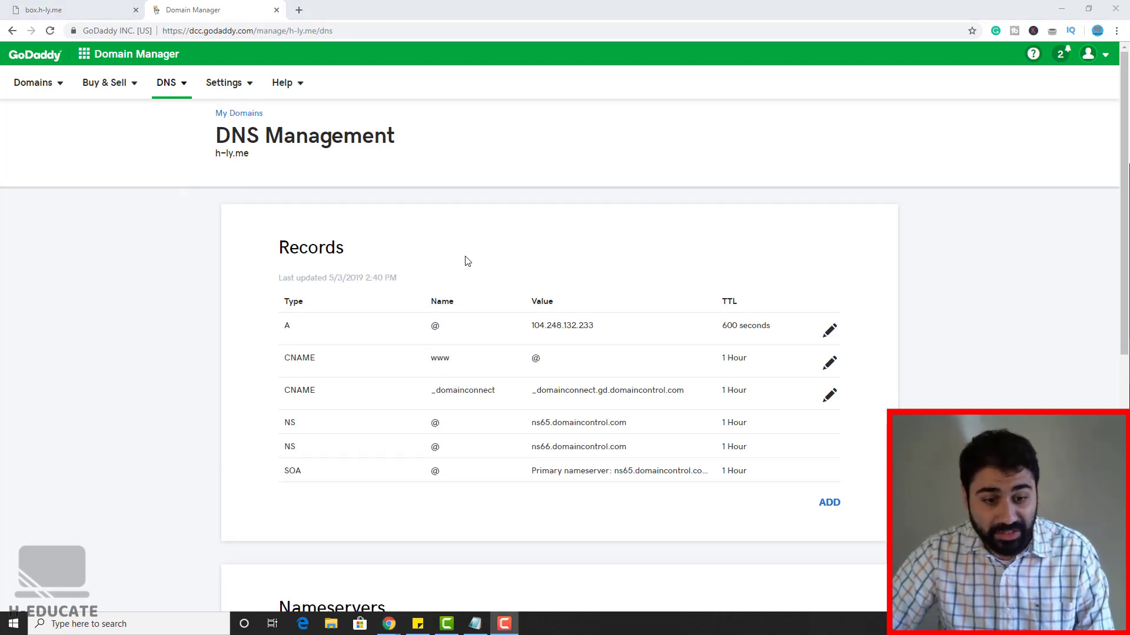
Step: Change the root @ A record to point to the droplet IP 178.62.39.184 and save
{"action": "left_click_drag", "start_coordinate": [282, 327], "coordinate": [434, 323]}
{"action": "left_click", "coordinate": [436, 325]}
{"action": "left_click", "coordinate": [439, 321]}
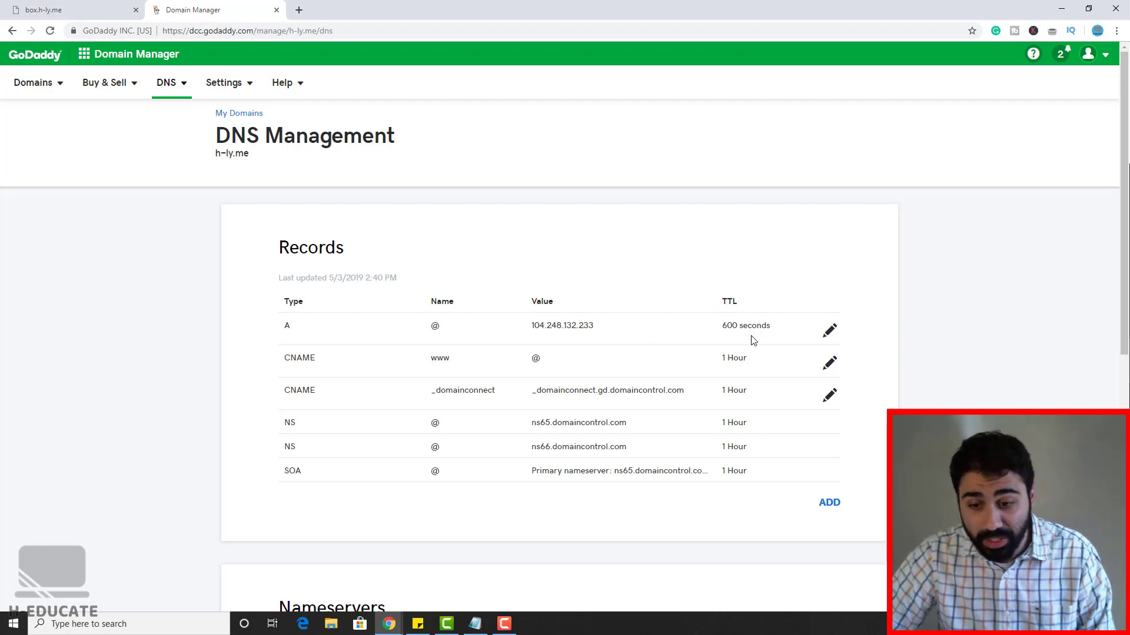
{"action": "left_click", "coordinate": [830, 332]}
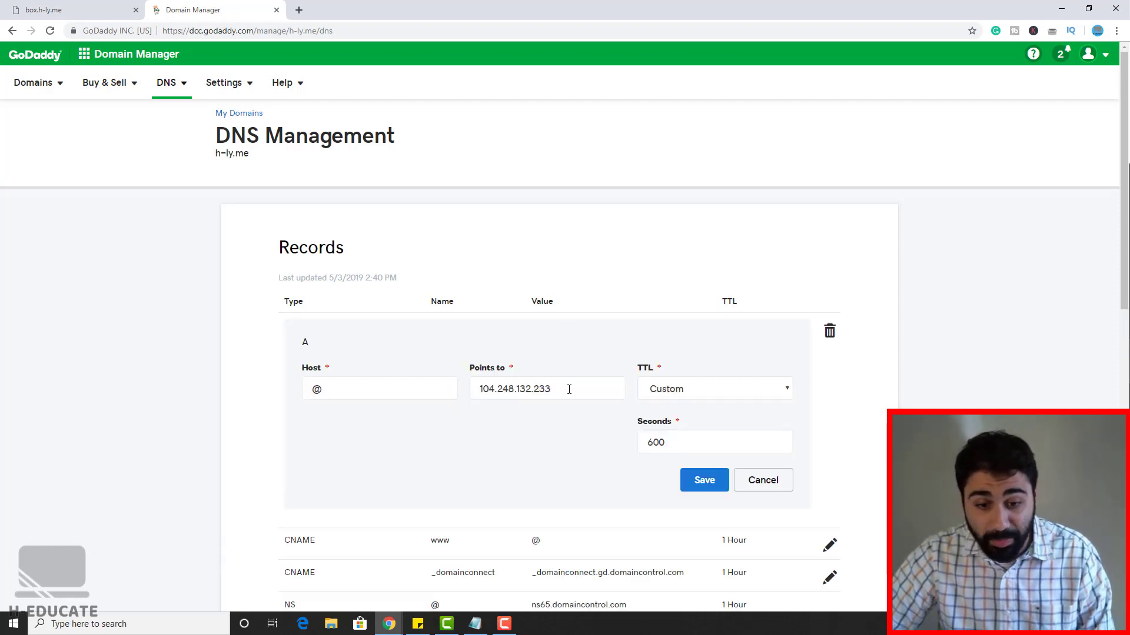
{"action": "left_click_drag", "start_coordinate": [569, 388], "coordinate": [457, 381]}
{"action": "left_click", "coordinate": [389, 623]}
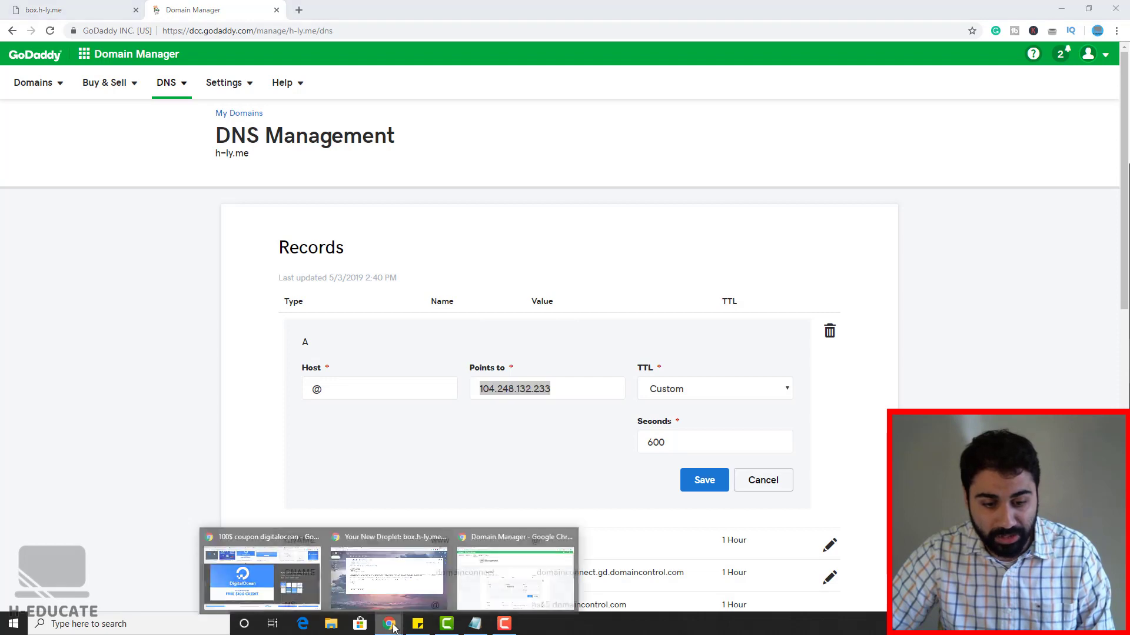
{"action": "left_click", "coordinate": [337, 584]}
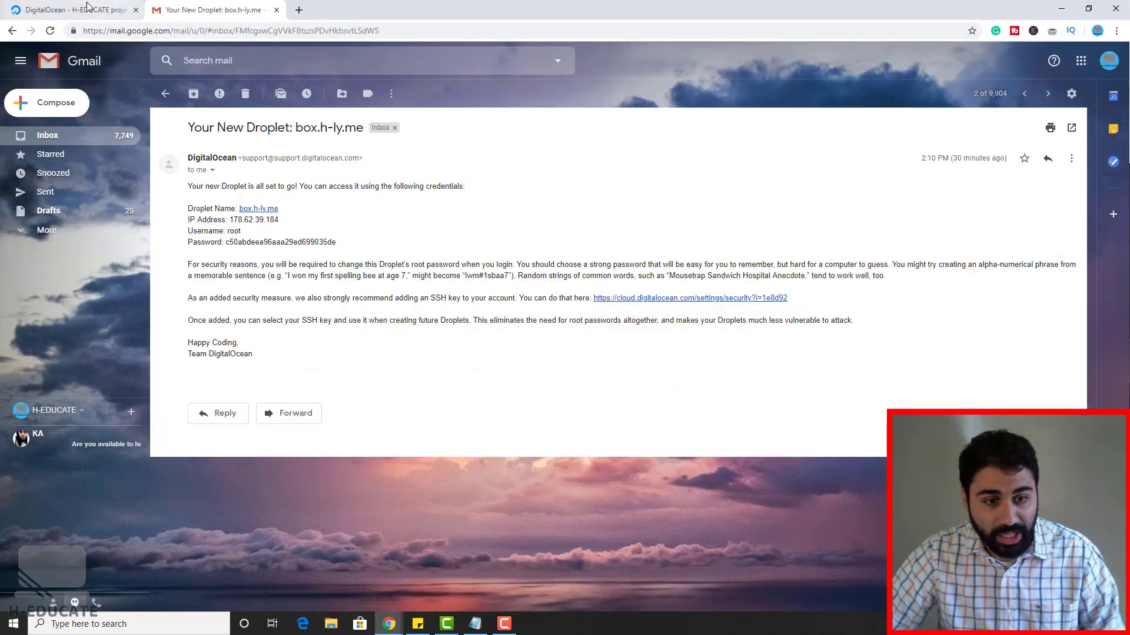
{"action": "left_click", "coordinate": [71, 9]}
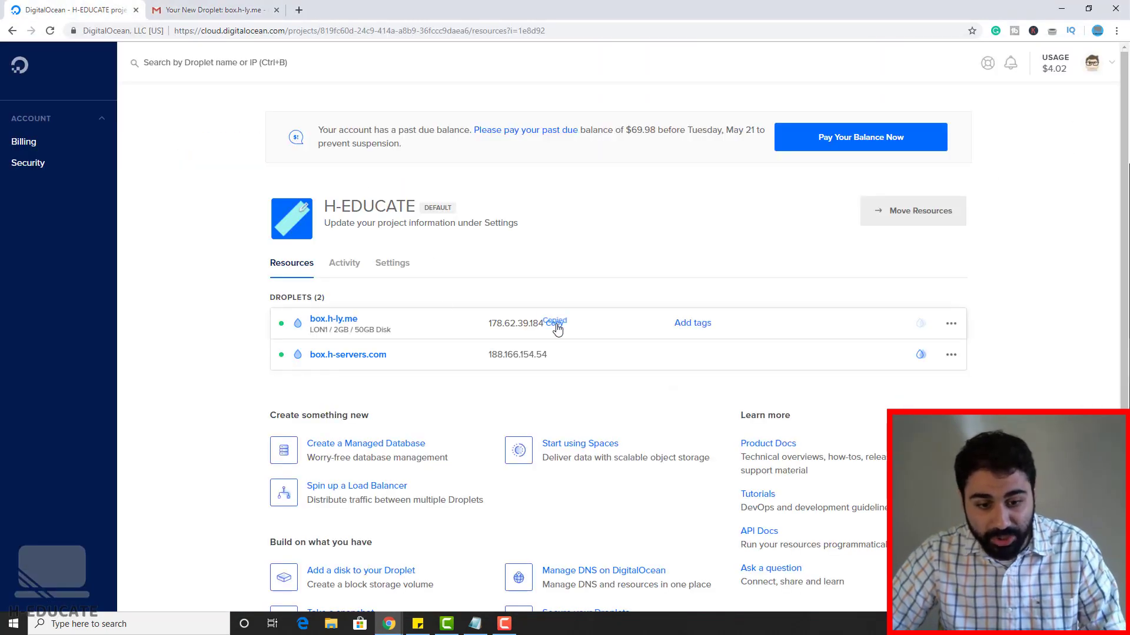
{"action": "left_click", "coordinate": [1062, 8]}
{"action": "type", "text": "178.62.39.184"}
{"action": "left_click", "coordinate": [708, 480]}
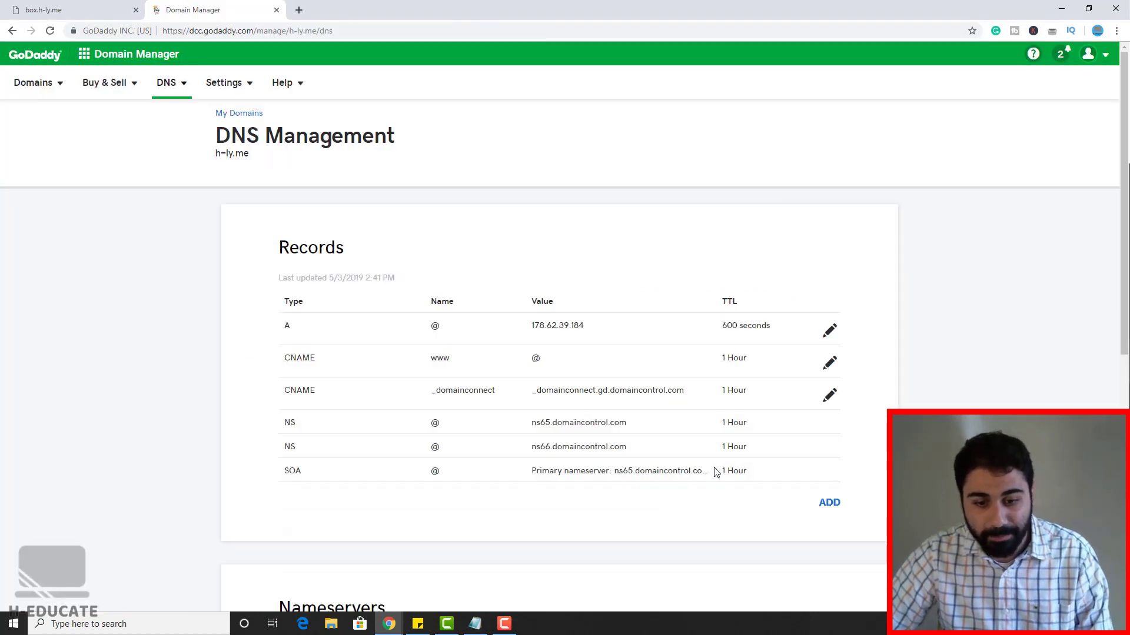
Step: Add an A record with host 'box' pointing to 178.62.39.184
{"action": "left_click", "coordinate": [391, 631]}
{"action": "left_click", "coordinate": [387, 592]}
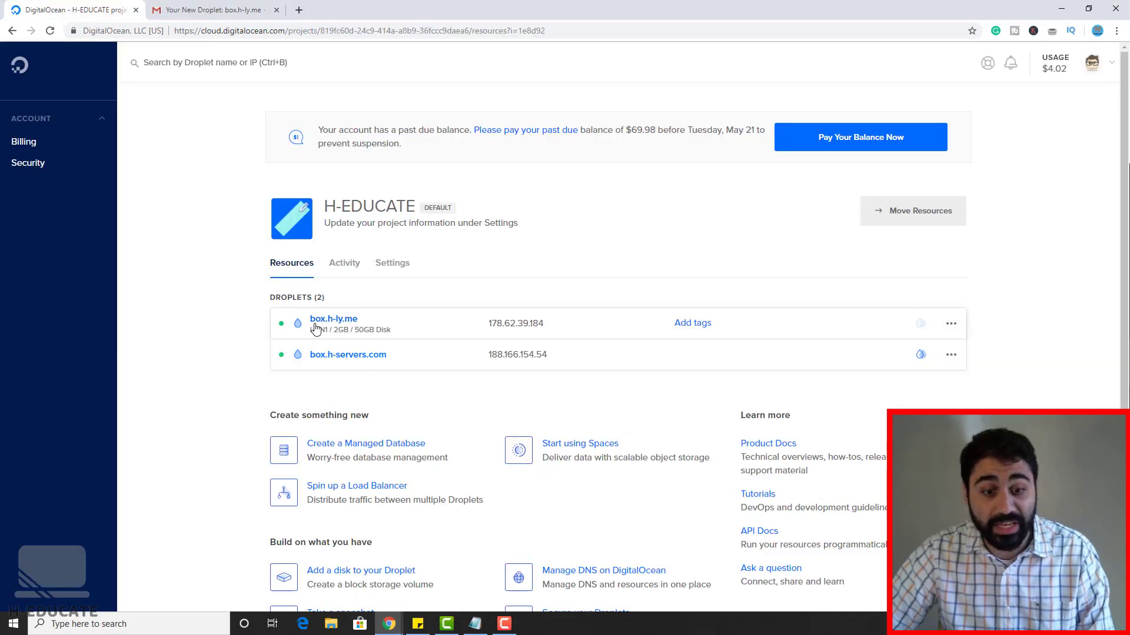
{"action": "left_click", "coordinate": [335, 319]}
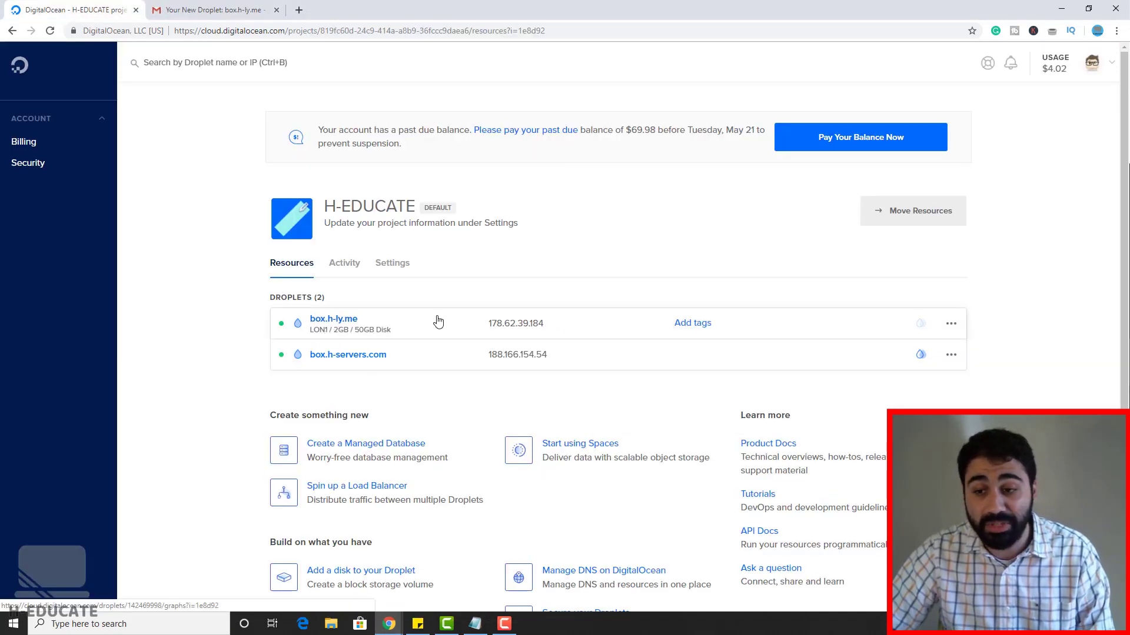
{"action": "key", "text": "ctrl+Tab"}
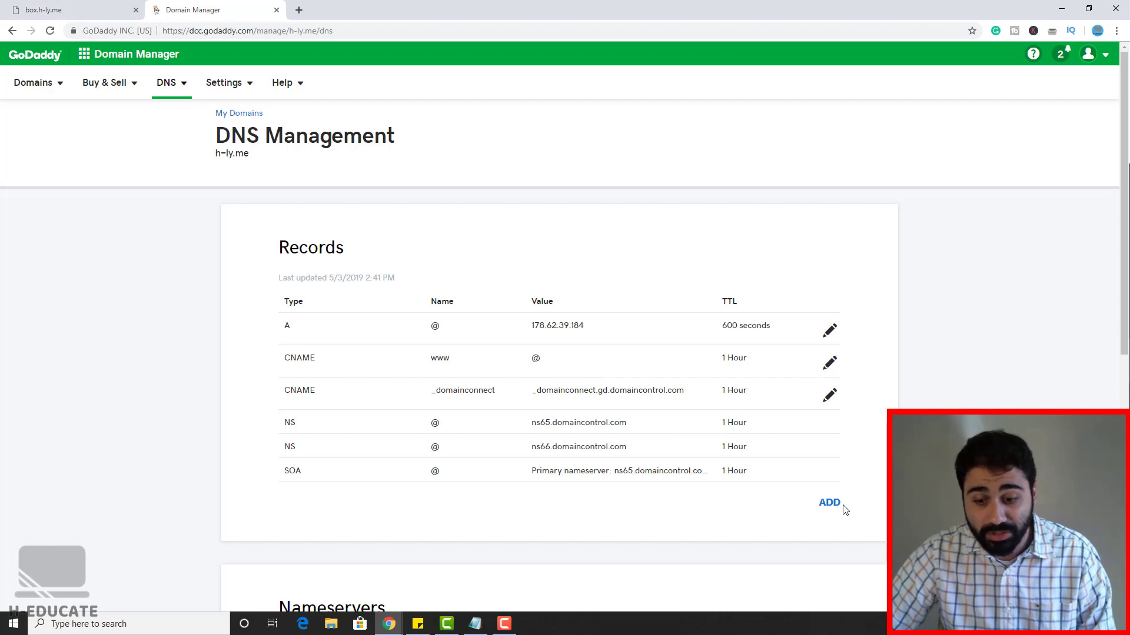
{"action": "left_click", "coordinate": [830, 503]}
{"action": "left_click", "coordinate": [418, 533]}
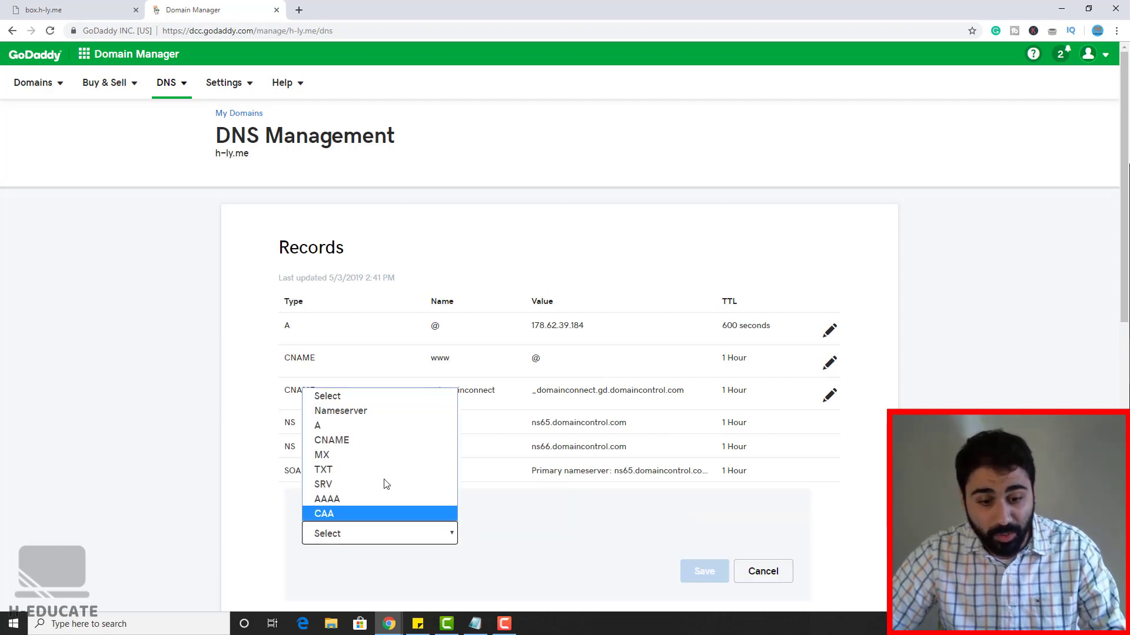
{"action": "left_click", "coordinate": [365, 426]}
{"action": "left_click", "coordinate": [509, 534]}
{"action": "type", "text": "box"}
{"action": "left_click", "coordinate": [718, 535]}
{"action": "type", "text": "178.62.39.184"}
{"action": "left_click", "coordinate": [870, 493]}
{"action": "scroll", "coordinate": [810, 504], "scroll_direction": "down", "scroll_amount": 2}
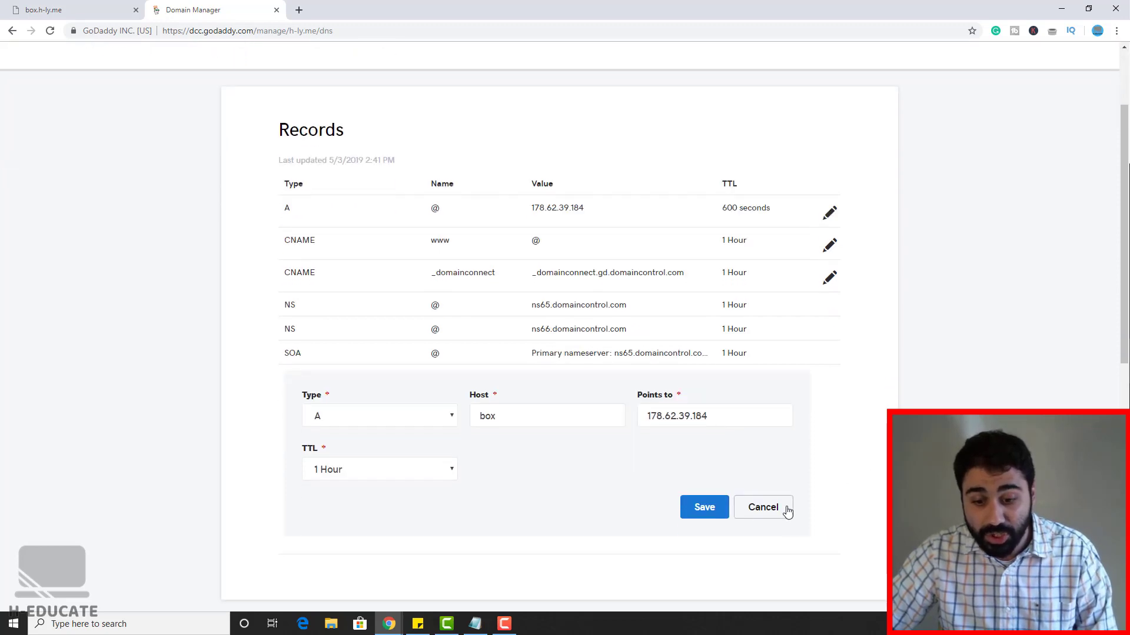
{"action": "left_click", "coordinate": [718, 510]}
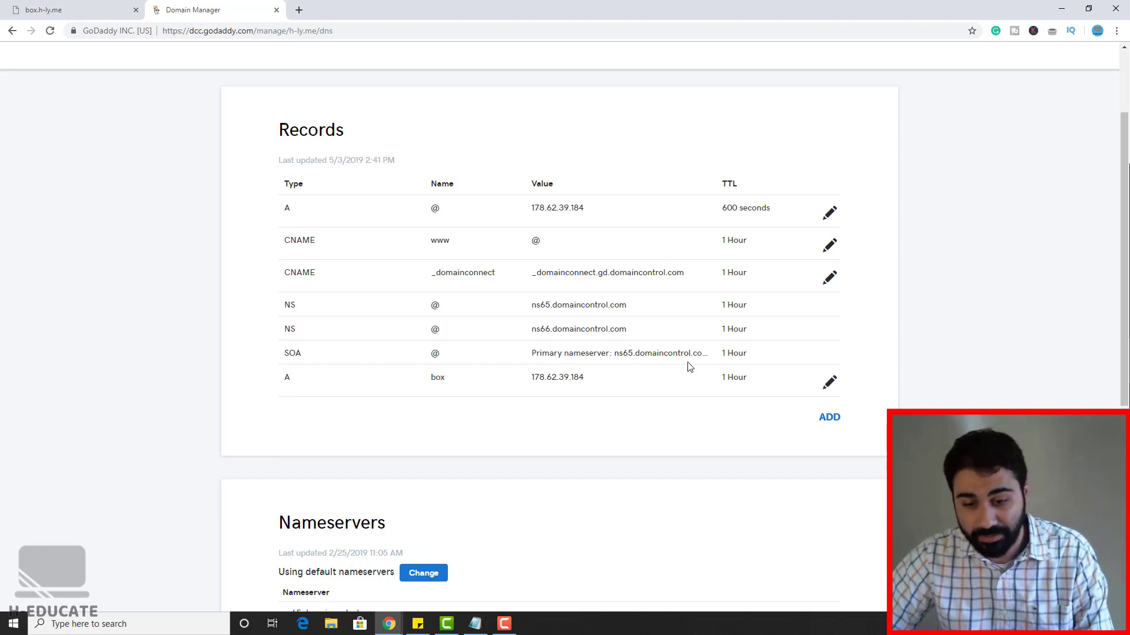
Step: Search GoDaddy for mailwizzapp.com availability, then close the GoDaddy tab
{"action": "left_click", "coordinate": [106, 10]}
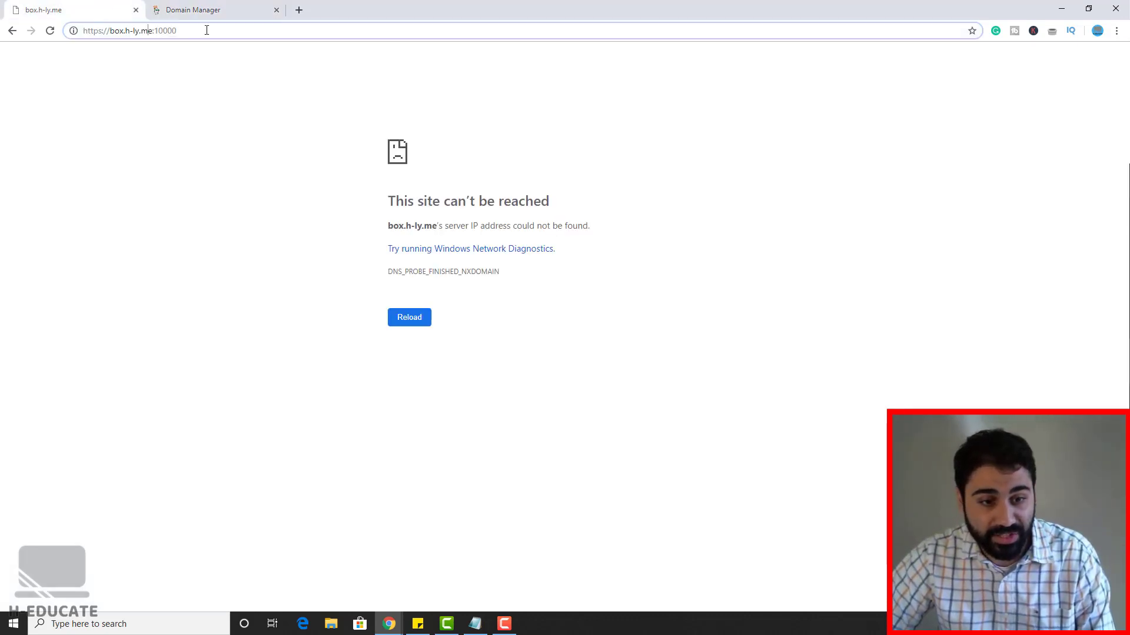
{"action": "left_click", "coordinate": [194, 10]}
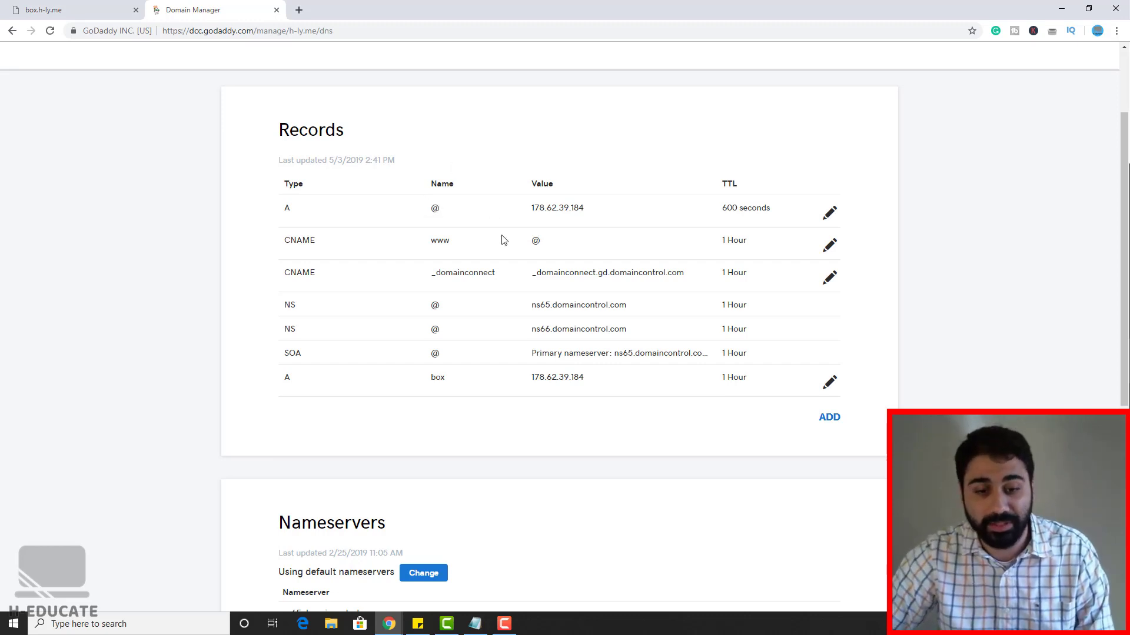
{"action": "scroll", "coordinate": [474, 205], "scroll_direction": "up", "scroll_amount": 2}
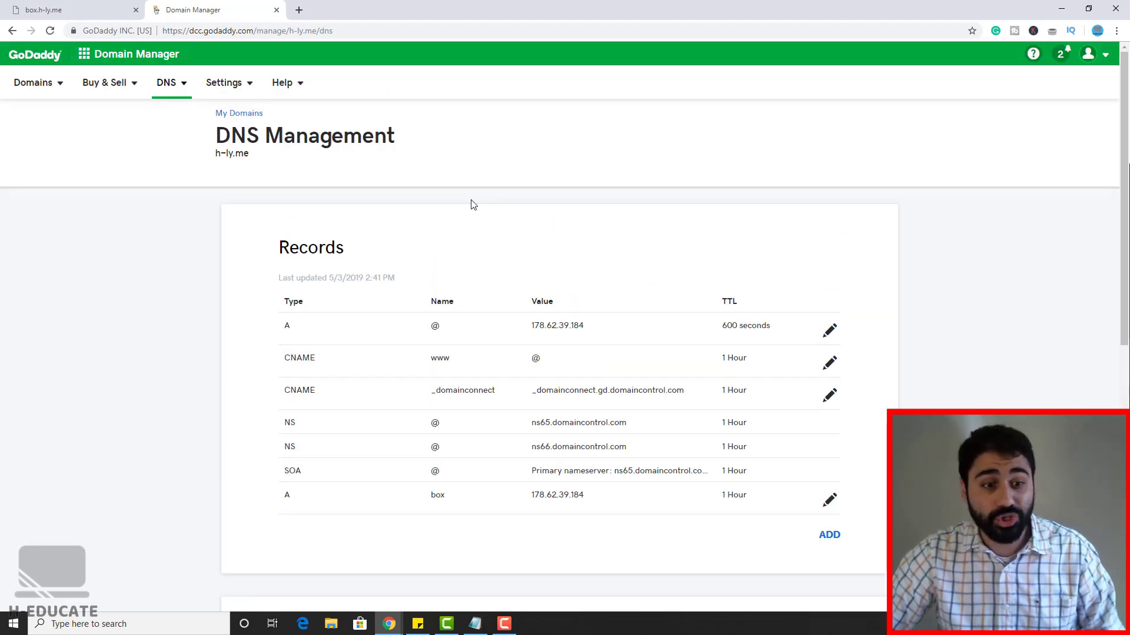
{"action": "left_click", "coordinate": [49, 56]}
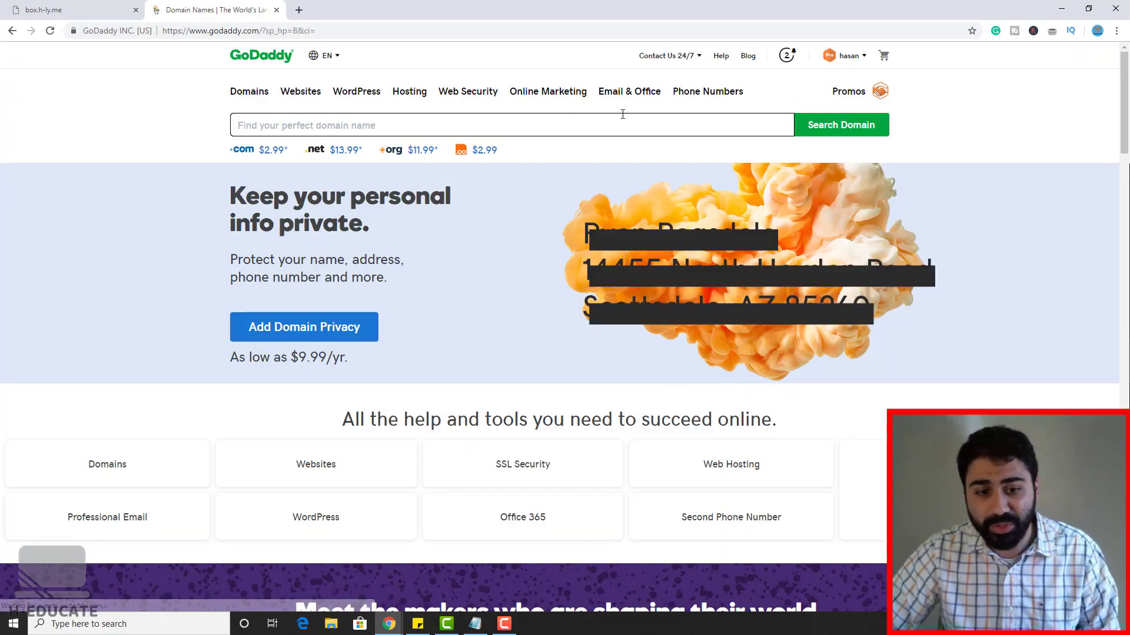
{"action": "left_click", "coordinate": [403, 126]}
{"action": "type", "text": "mailwizzapp.com"}
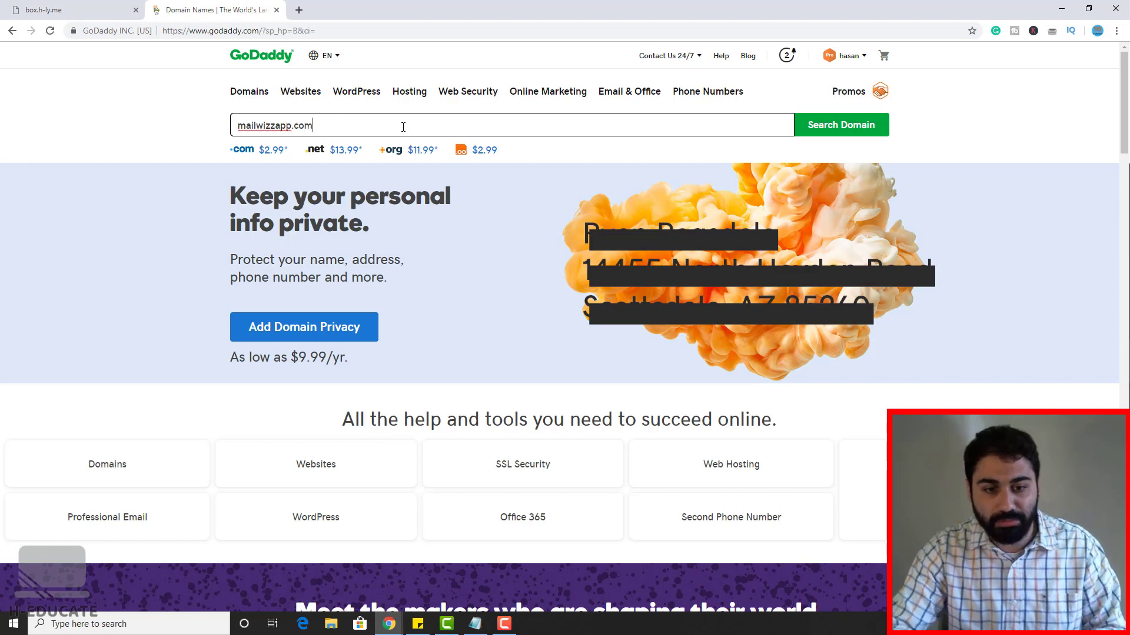
{"action": "key", "text": "Return"}
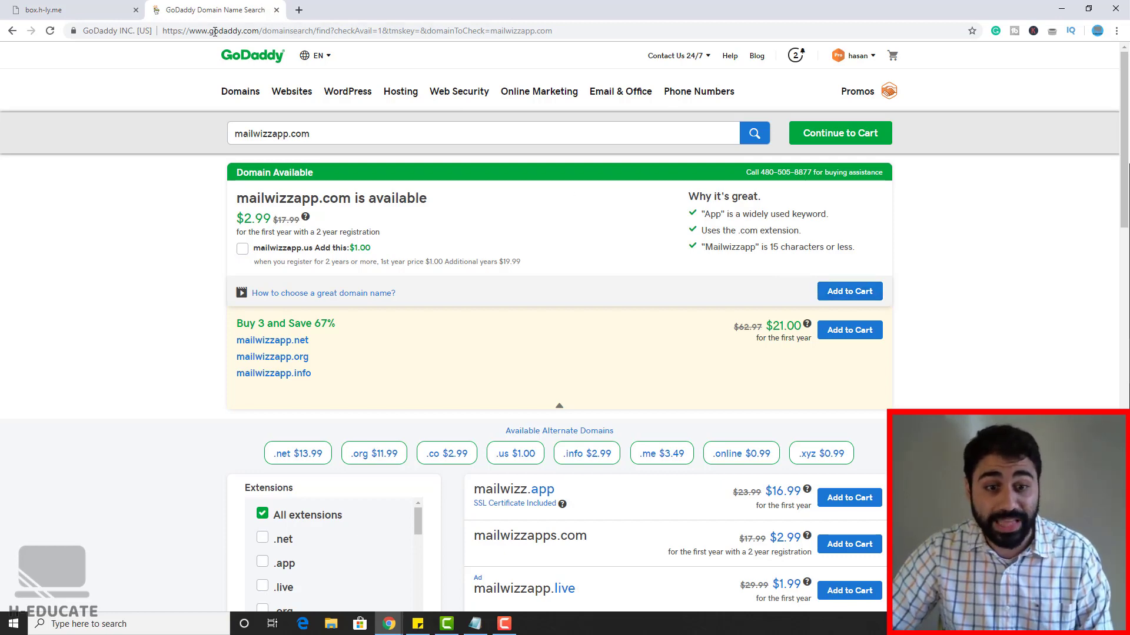
{"action": "left_click", "coordinate": [276, 9]}
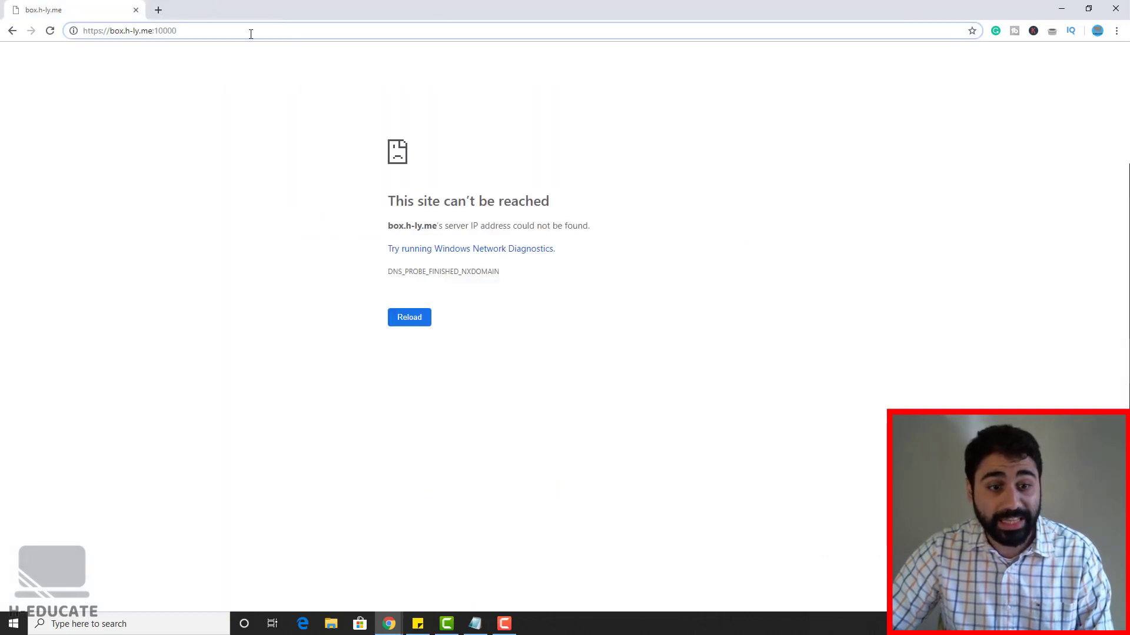
Step: Reload box.h-ly.me:10000 and proceed past the certificate warning to the Webmin login
{"action": "key", "text": "Return"}
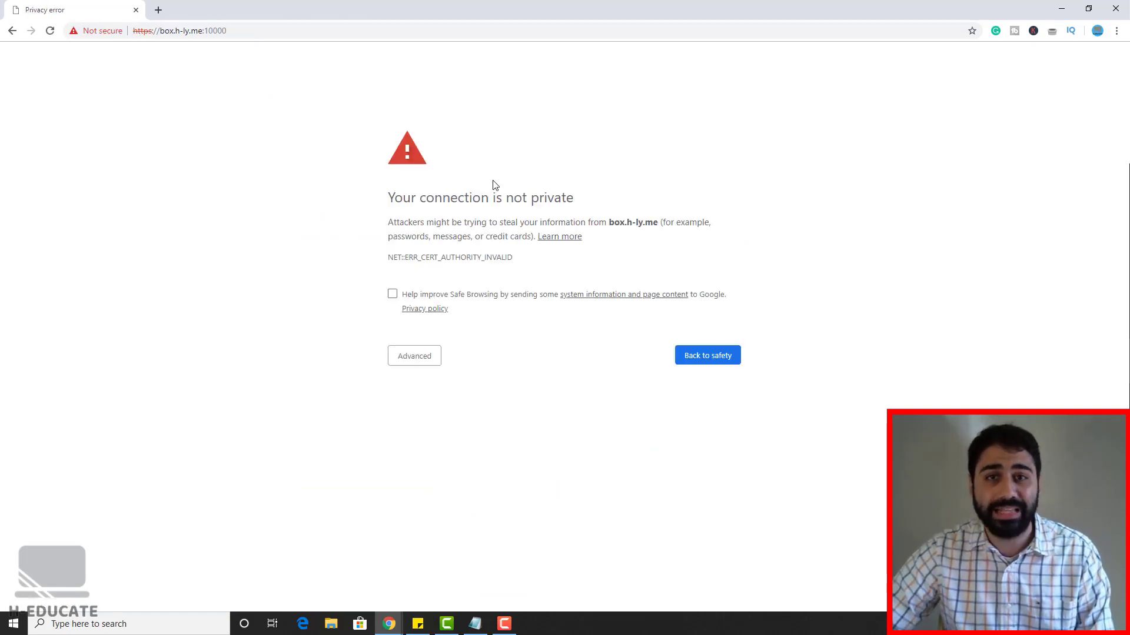
{"action": "left_click", "coordinate": [152, 28]}
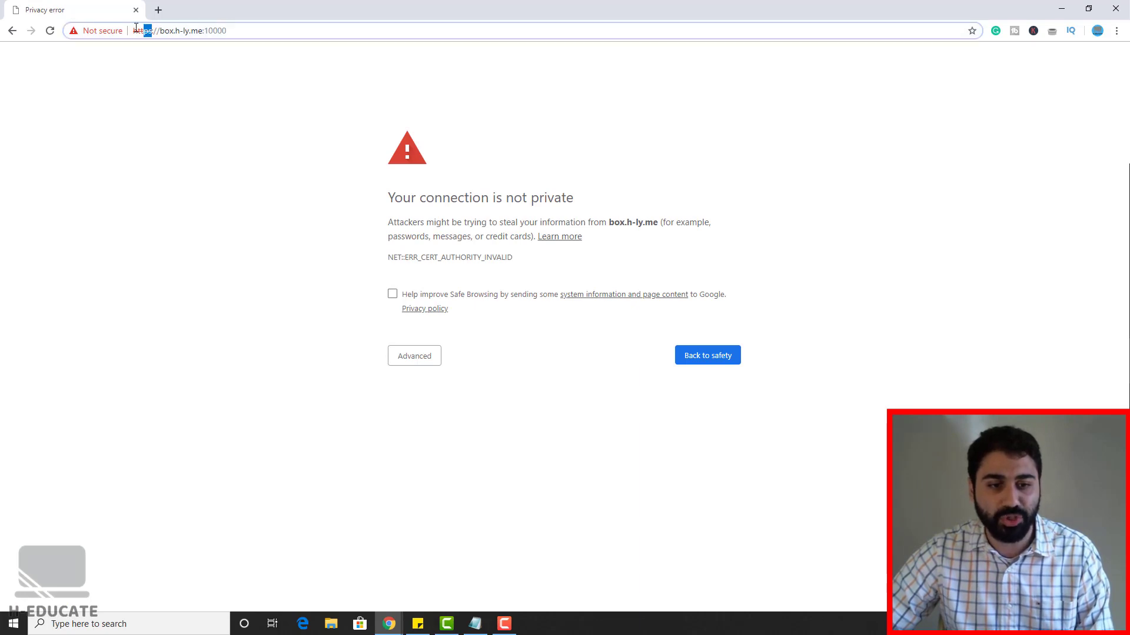
{"action": "left_click", "coordinate": [186, 103]}
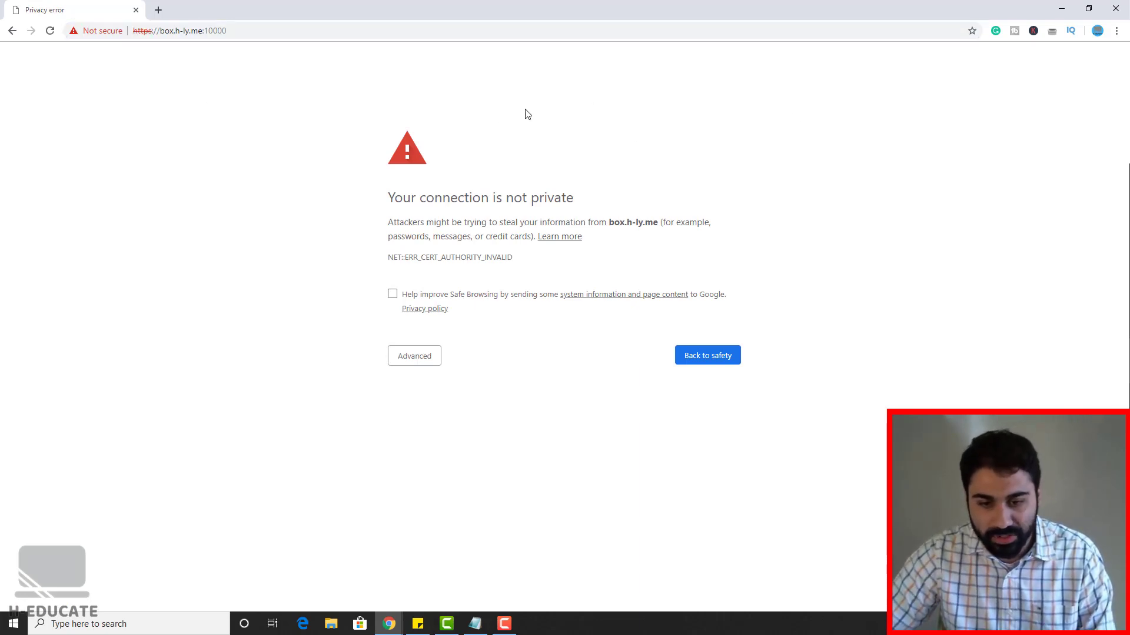
{"action": "left_click", "coordinate": [418, 358]}
{"action": "left_click", "coordinate": [468, 446]}
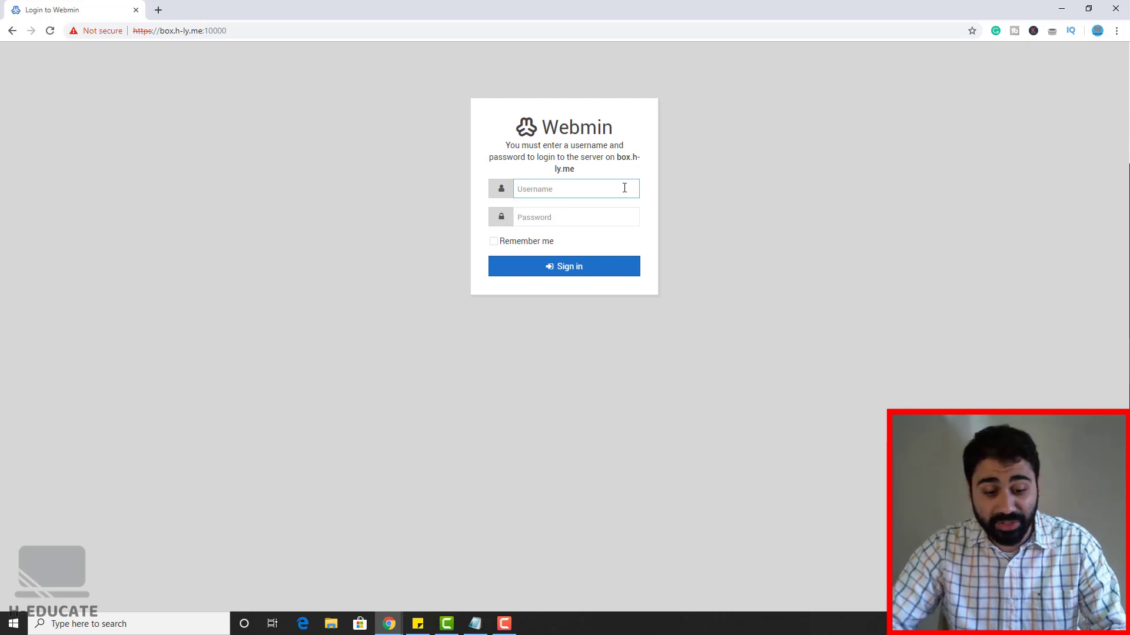
Step: Sign in to Webmin with the root username and password
{"action": "type", "text": "root"}
{"action": "key", "text": "Tab"}
{"action": "type", "text": "******"}
{"action": "key", "text": "Return"}
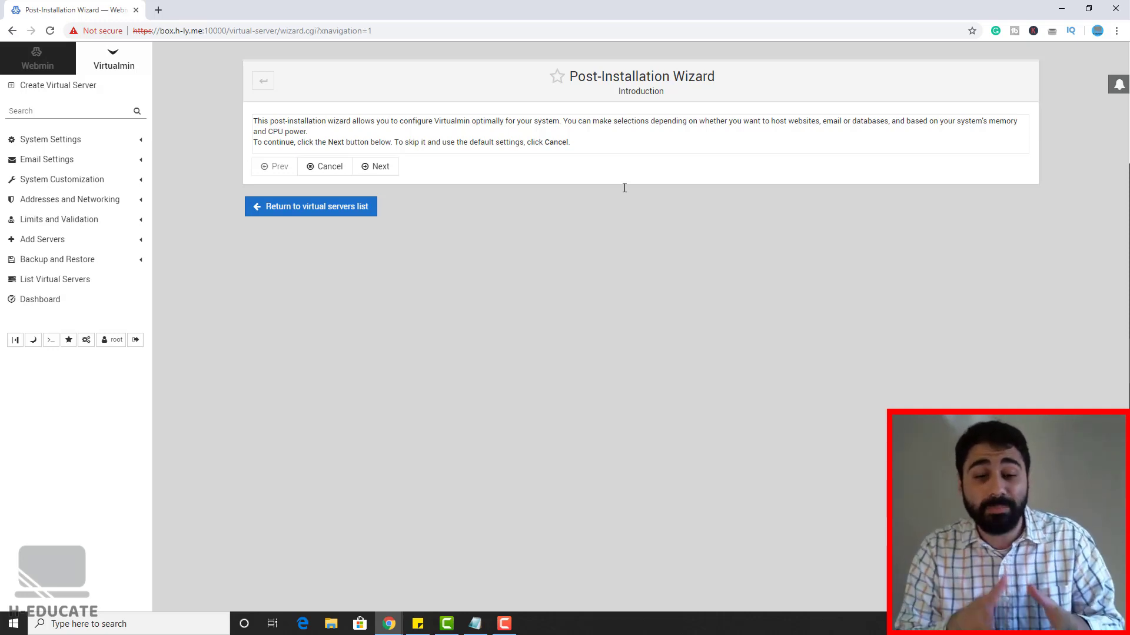
Step: Advance the wizard through memory, virus scanning, spam filtering, database and MySQL password steps
{"action": "left_click", "coordinate": [372, 169]}
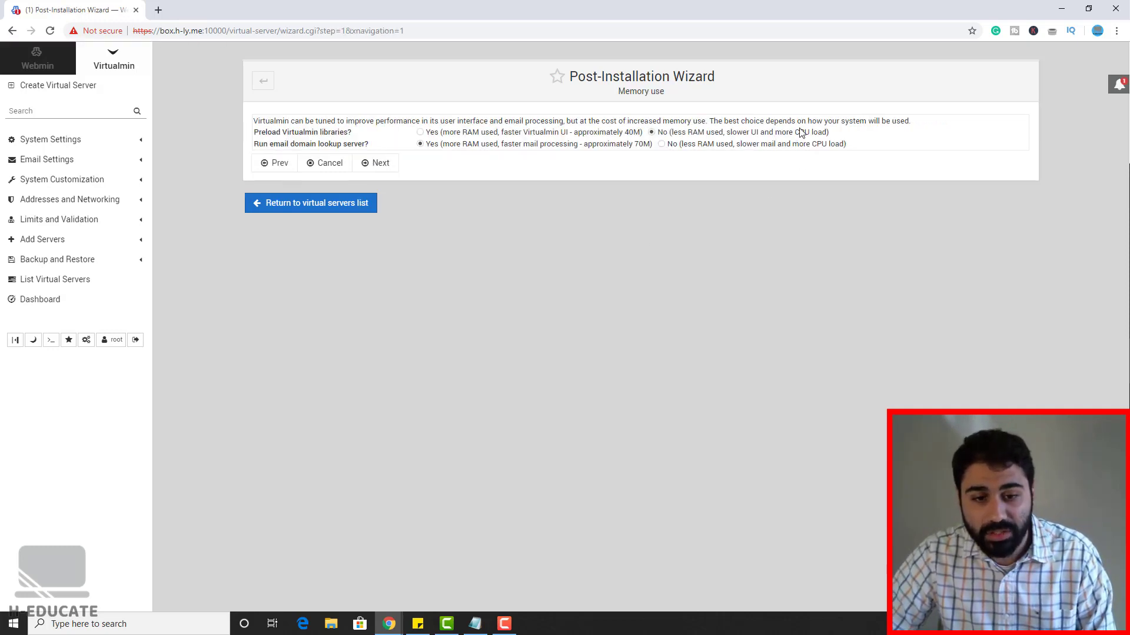
{"action": "left_click", "coordinate": [382, 164]}
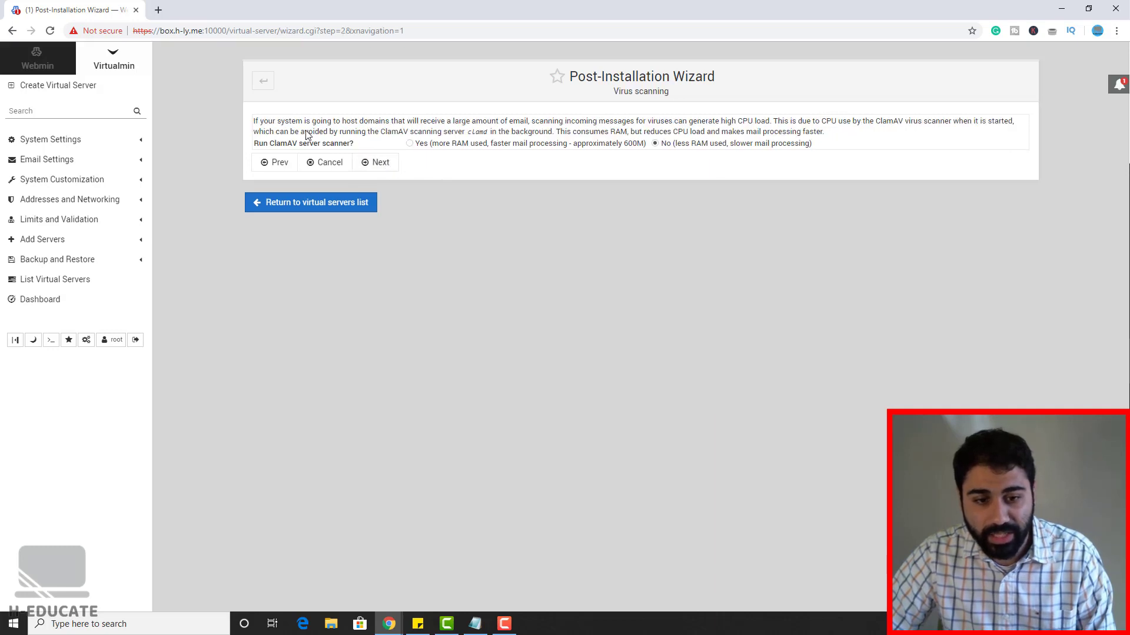
{"action": "left_click", "coordinate": [380, 164]}
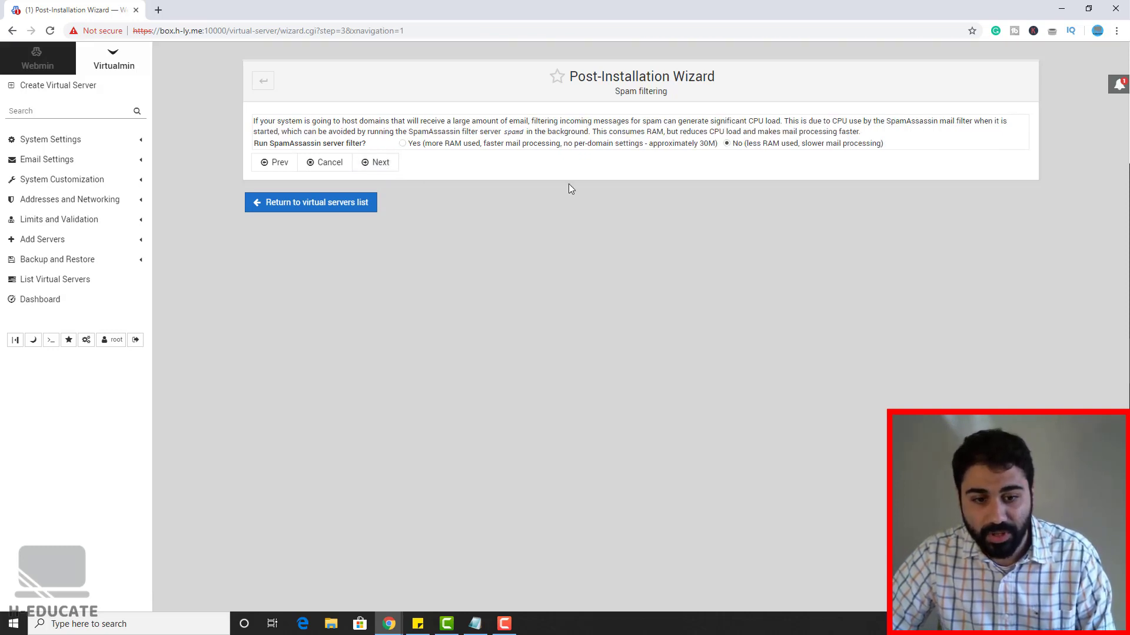
{"action": "left_click", "coordinate": [381, 165]}
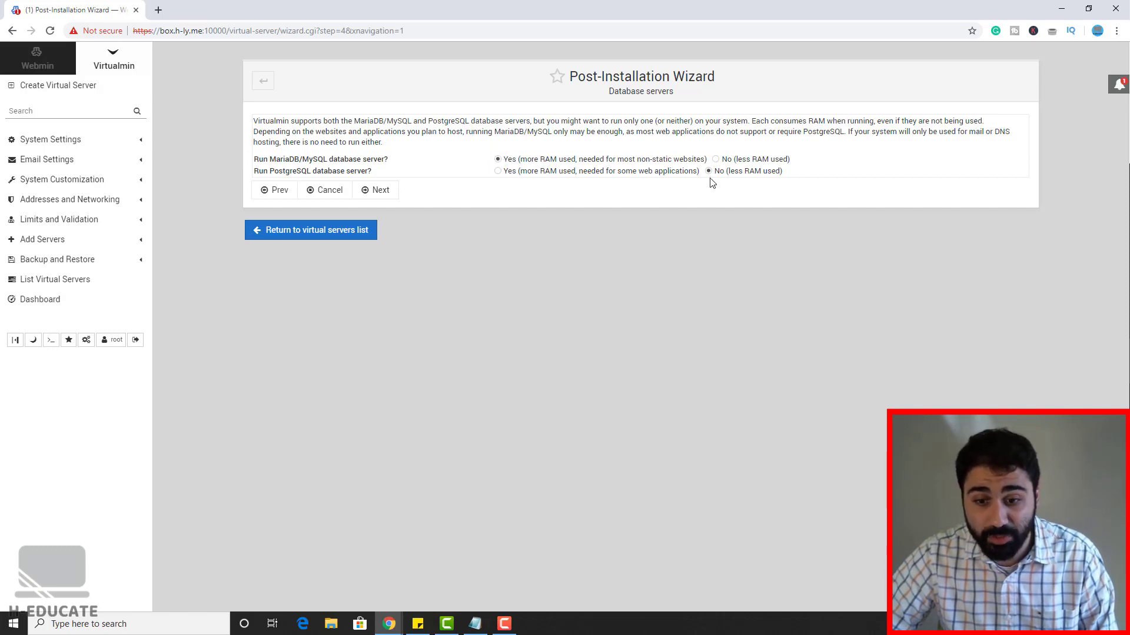
{"action": "left_click", "coordinate": [391, 193]}
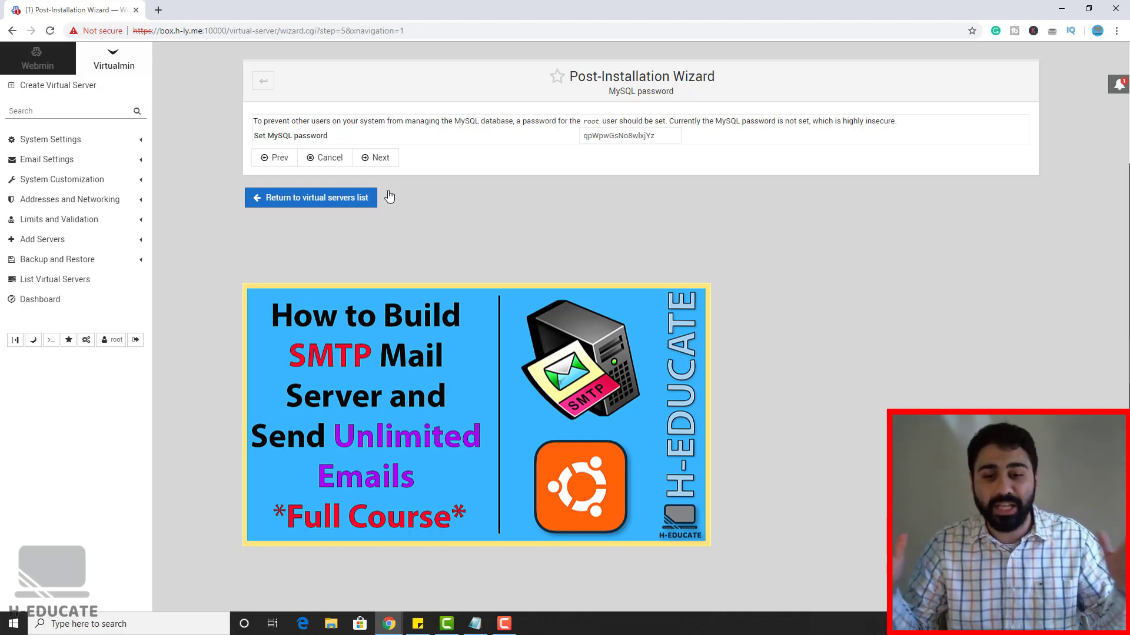
{"action": "left_click", "coordinate": [382, 162]}
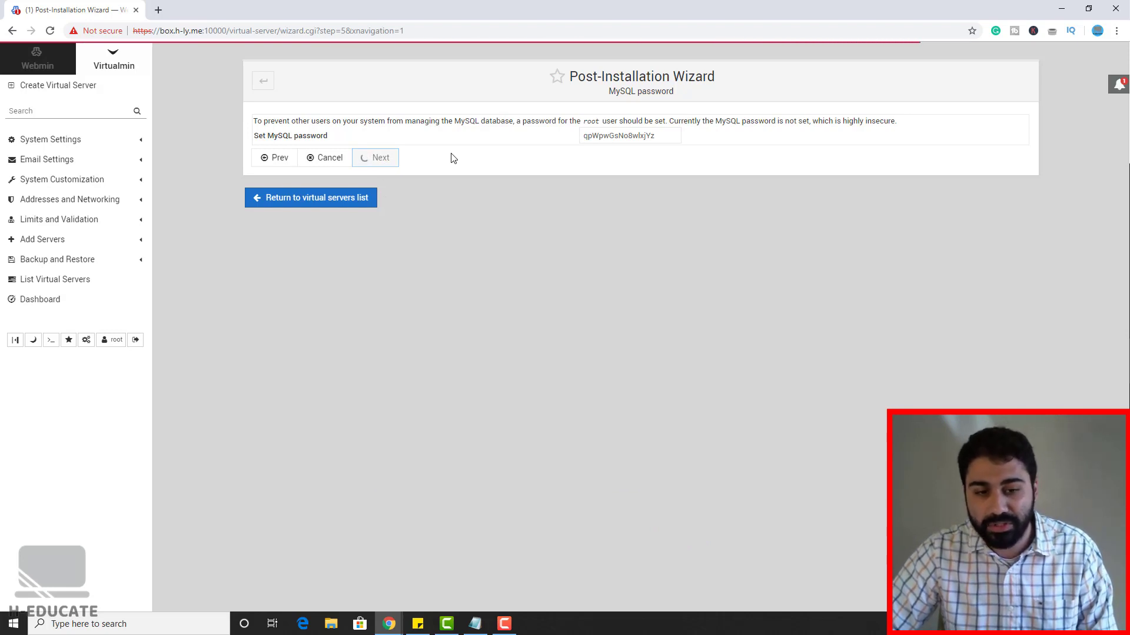
Step: Choose medium 512M database size, skip the resolvability check, keep plain-text passwords, and finish
{"action": "left_click", "coordinate": [523, 163]}
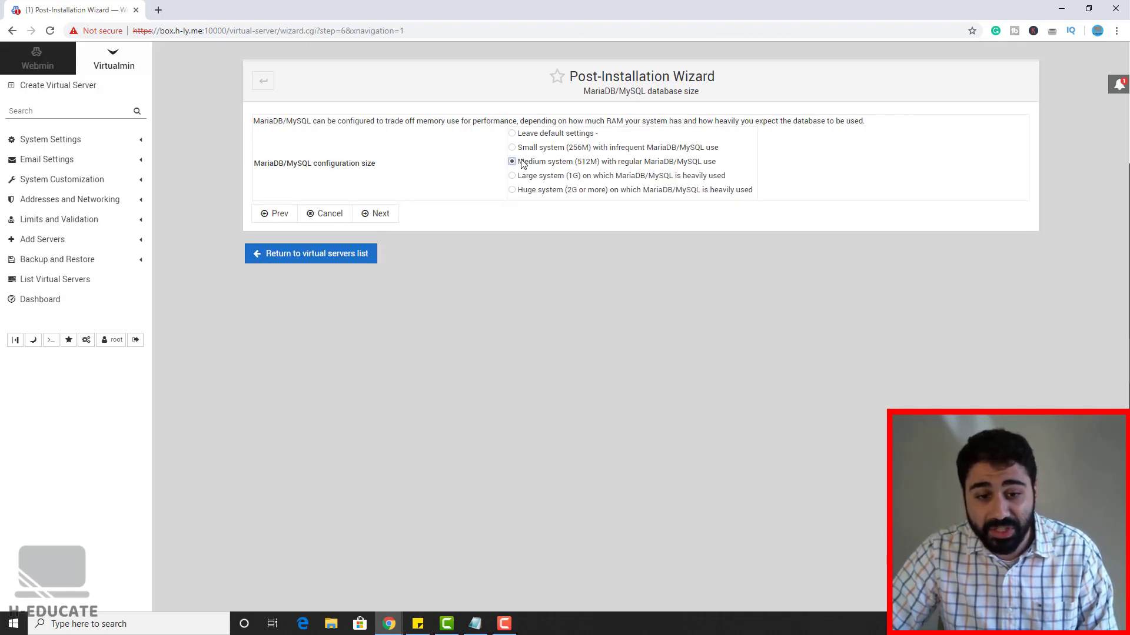
{"action": "left_click", "coordinate": [378, 213]}
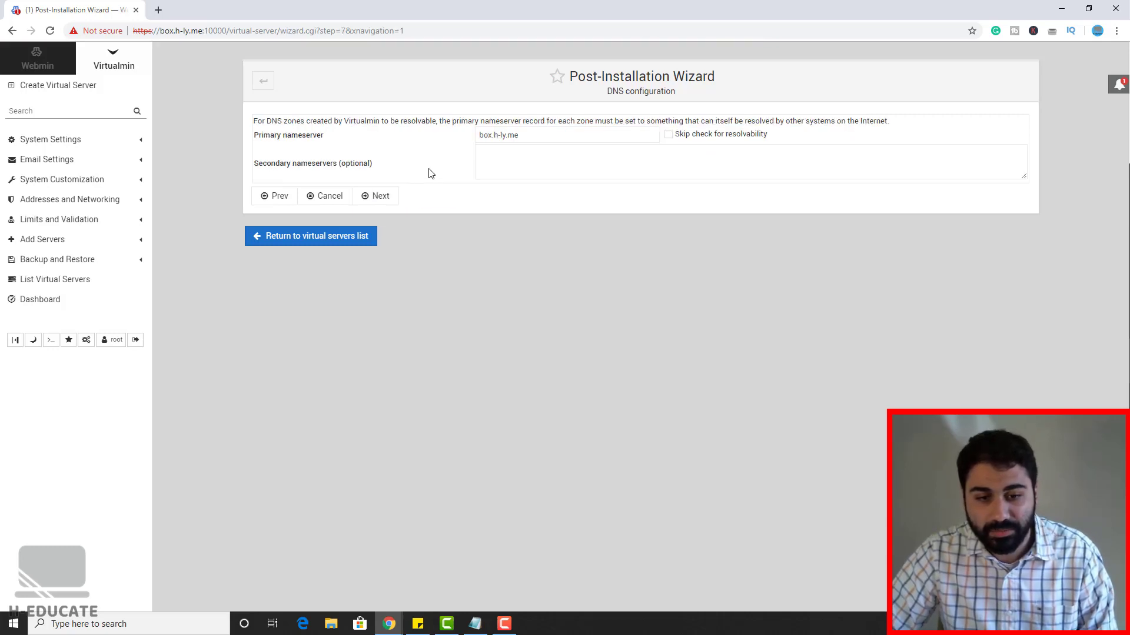
{"action": "left_click", "coordinate": [668, 135]}
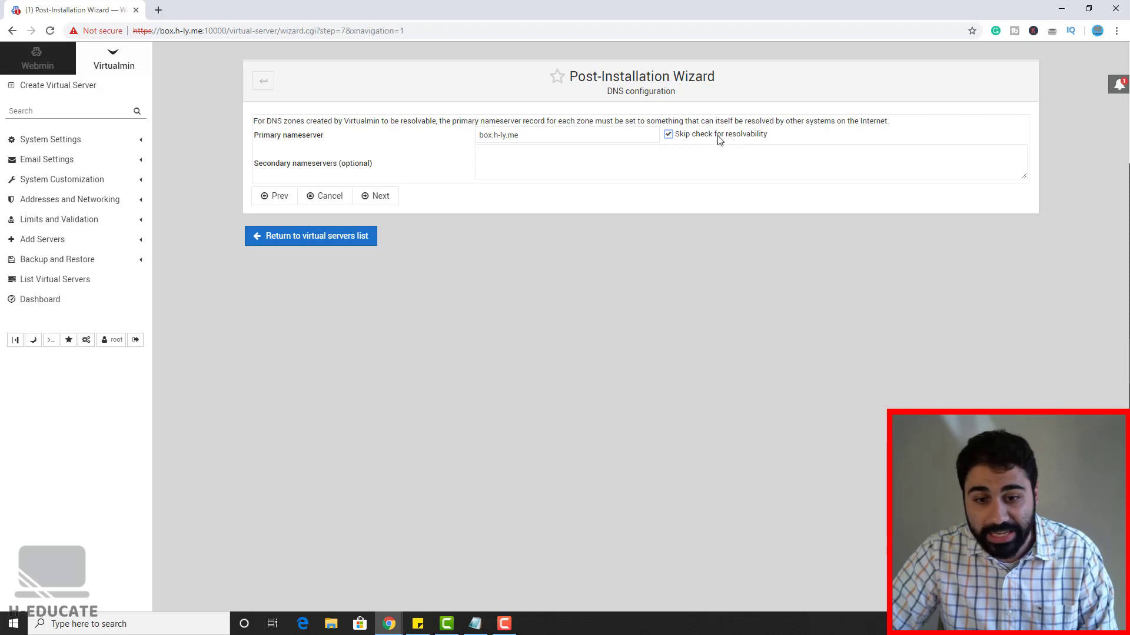
{"action": "left_click", "coordinate": [371, 195]}
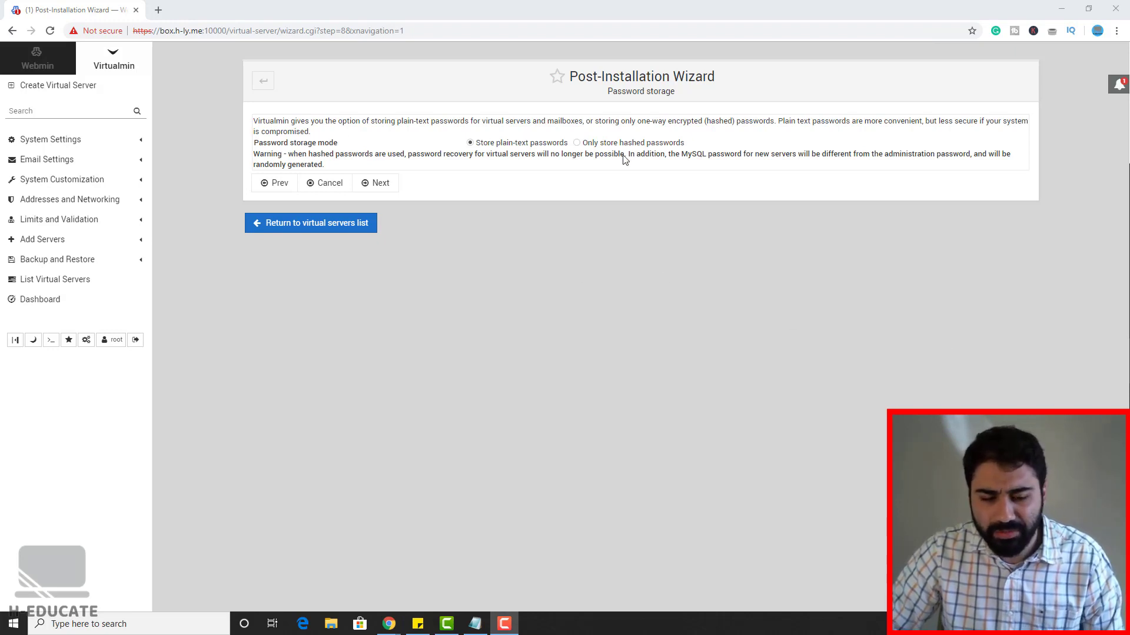
{"action": "left_click", "coordinate": [388, 182]}
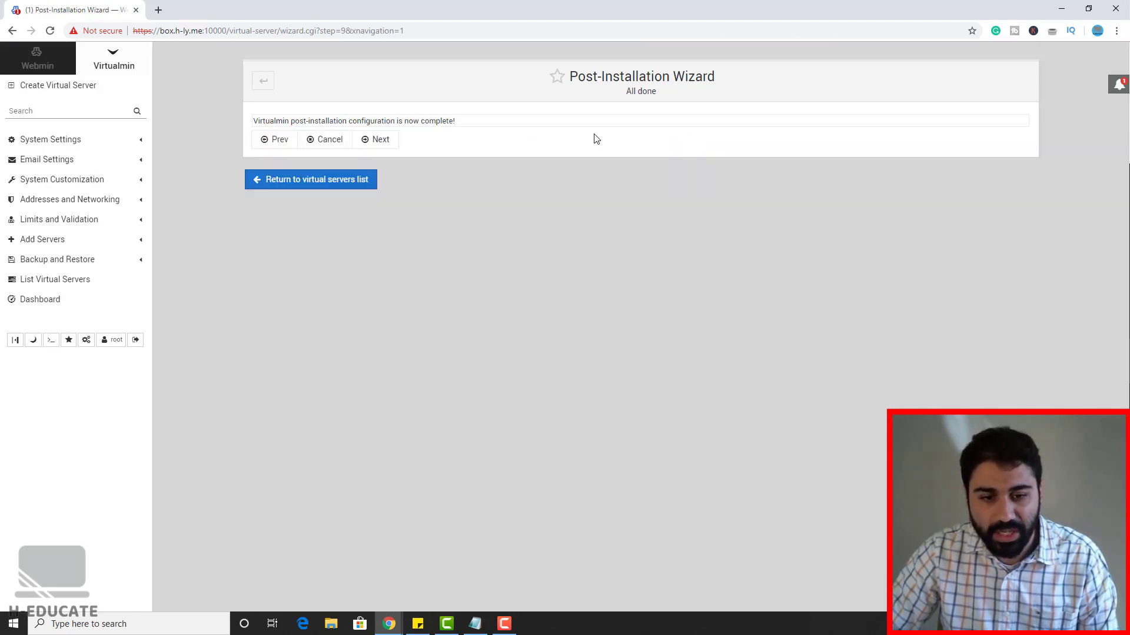
{"action": "left_click", "coordinate": [380, 141]}
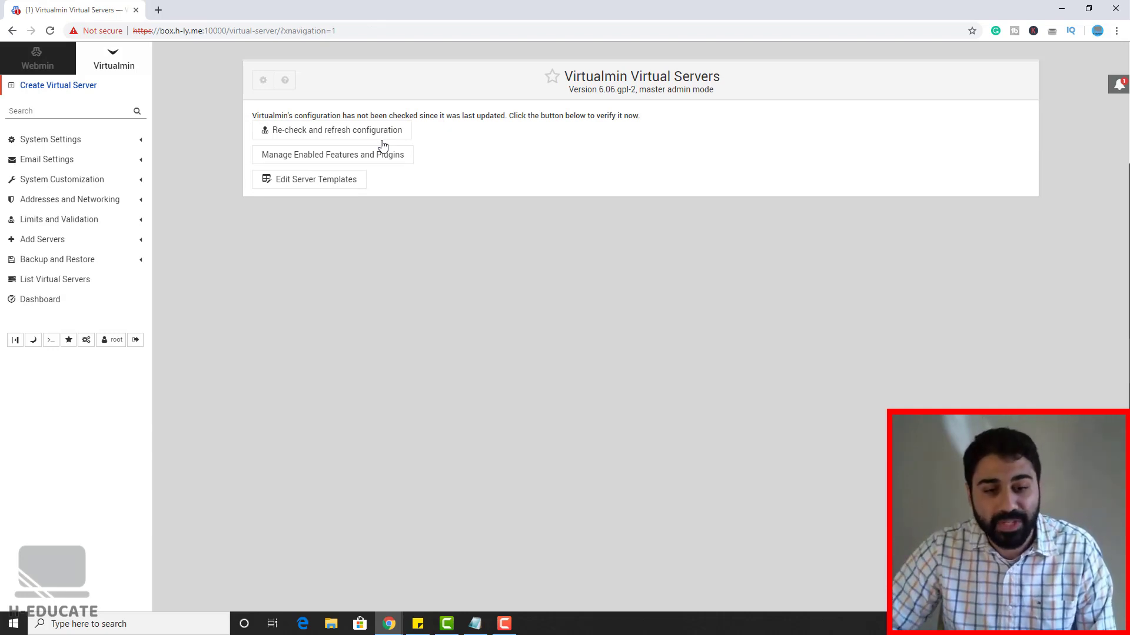
Step: Re-check and refresh the server configuration to reach the System Information dashboard
{"action": "left_click", "coordinate": [345, 131]}
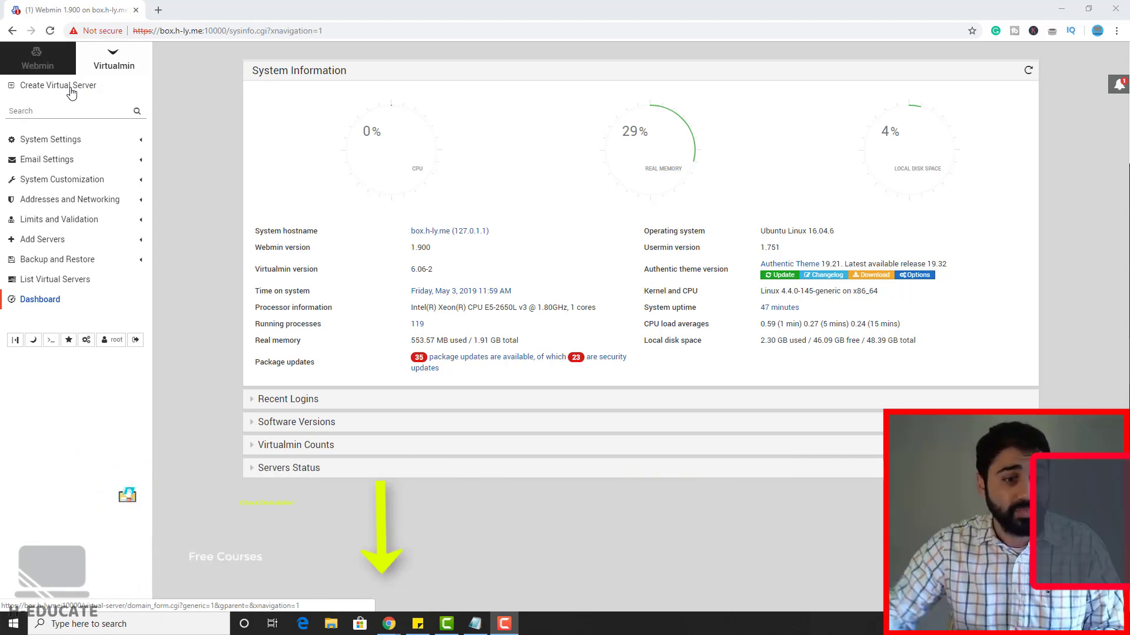
Step: Create a virtual server for domain h-ly.me with an administration password, reviewing enabled features
{"action": "left_click", "coordinate": [71, 93]}
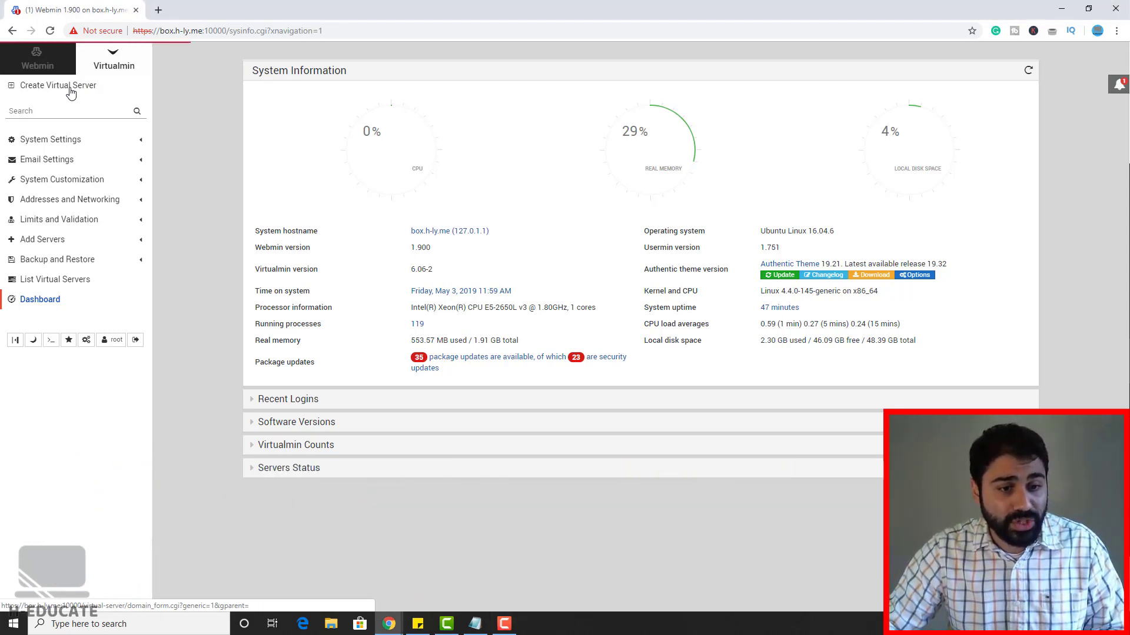
{"action": "left_click", "coordinate": [539, 128]}
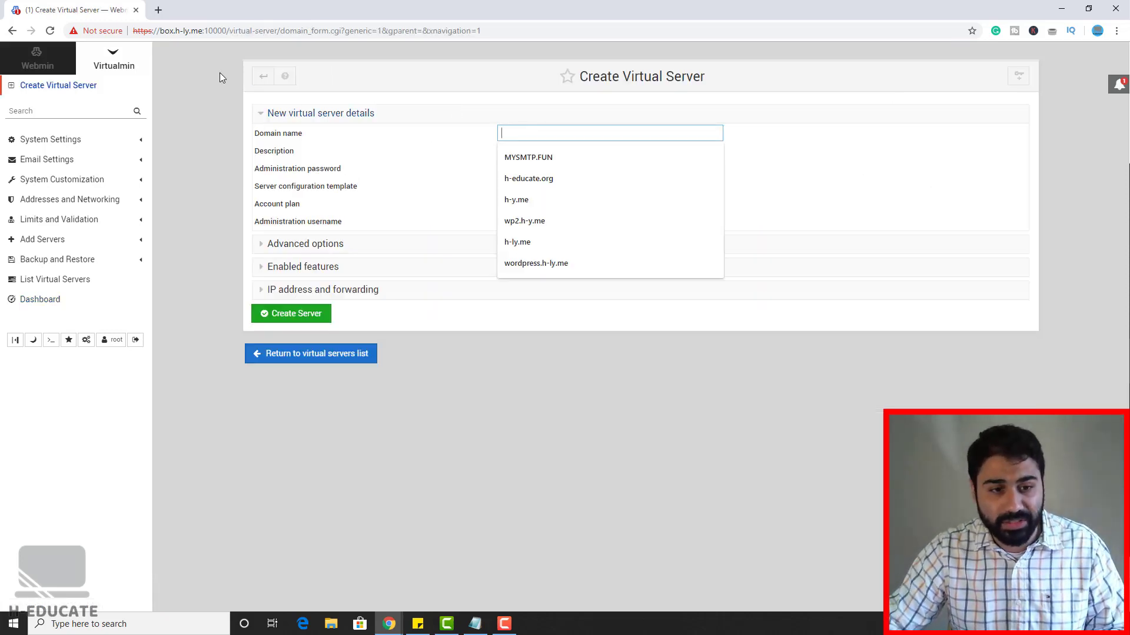
{"action": "left_click_drag", "start_coordinate": [202, 31], "coordinate": [183, 31]}
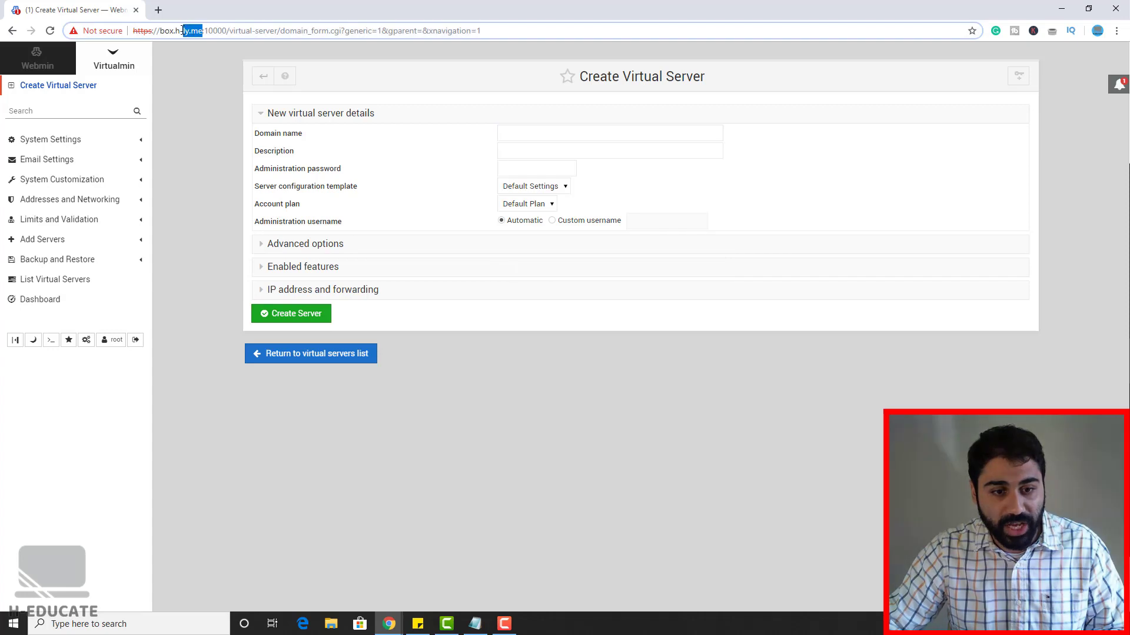
{"action": "key", "text": "ctrl+c"}
{"action": "left_click", "coordinate": [559, 134]}
{"action": "key", "text": "ctrl+v"}
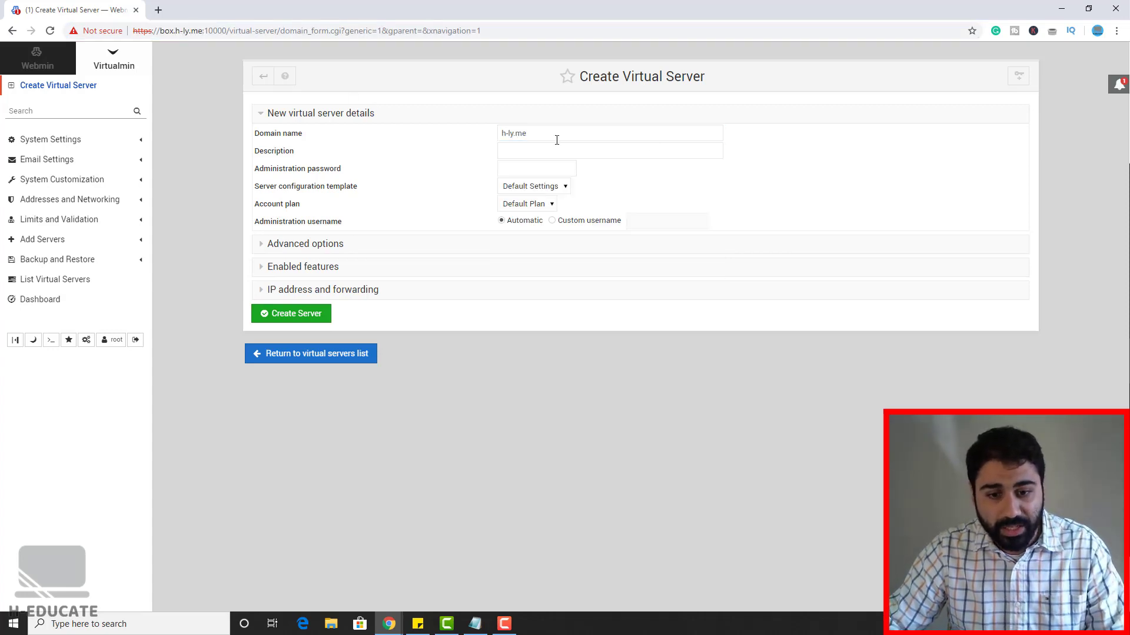
{"action": "left_click", "coordinate": [523, 168]}
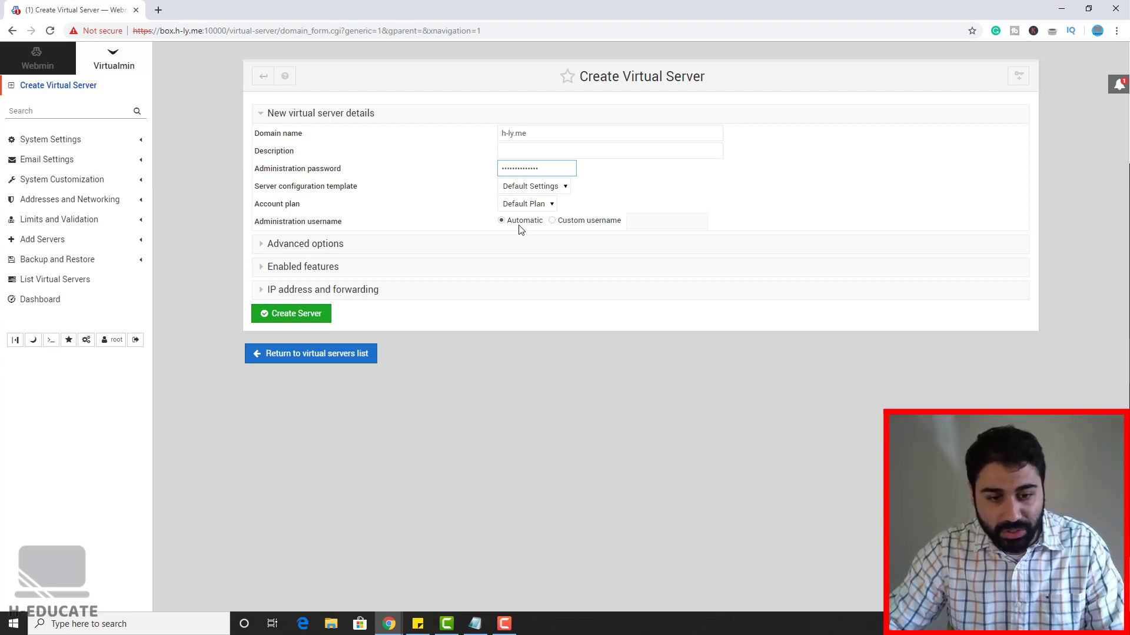
{"action": "left_click", "coordinate": [319, 268]}
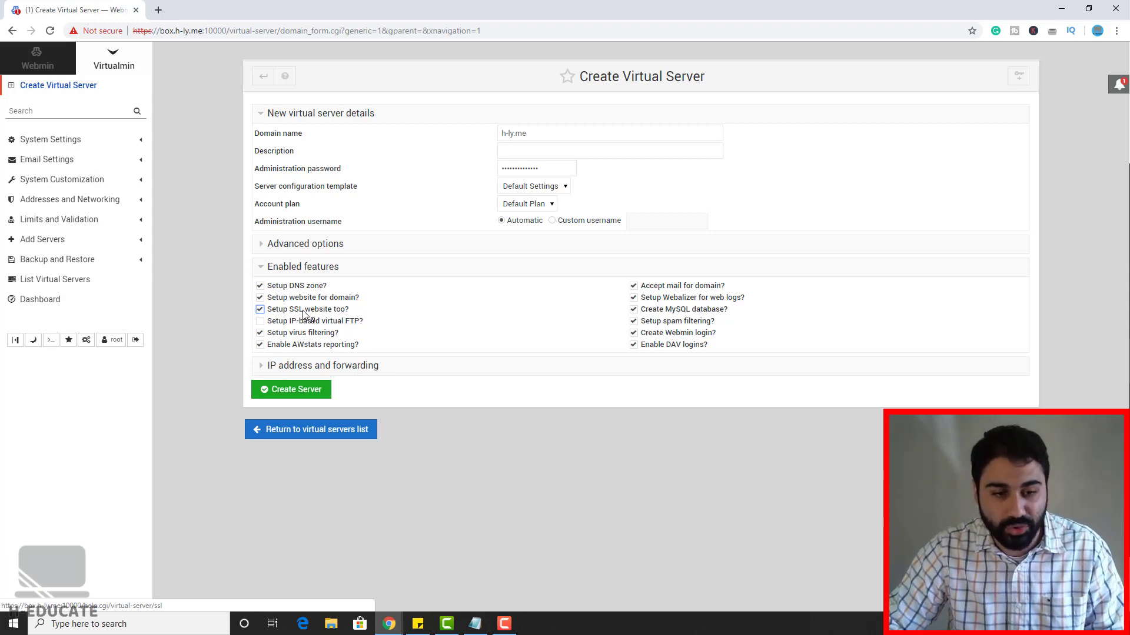
{"action": "left_click", "coordinate": [295, 391]}
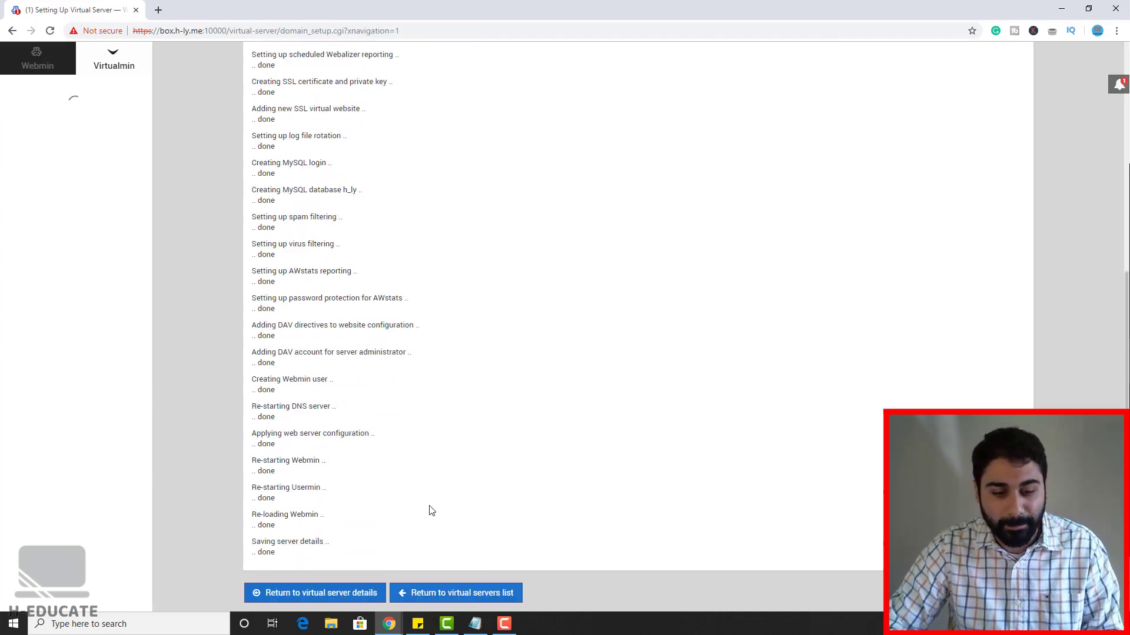
Step: After setup completes, open the File Manager on /home/h-ly/public_html for h-ly.me
{"action": "scroll", "coordinate": [461, 449], "scroll_direction": "up", "scroll_amount": 7}
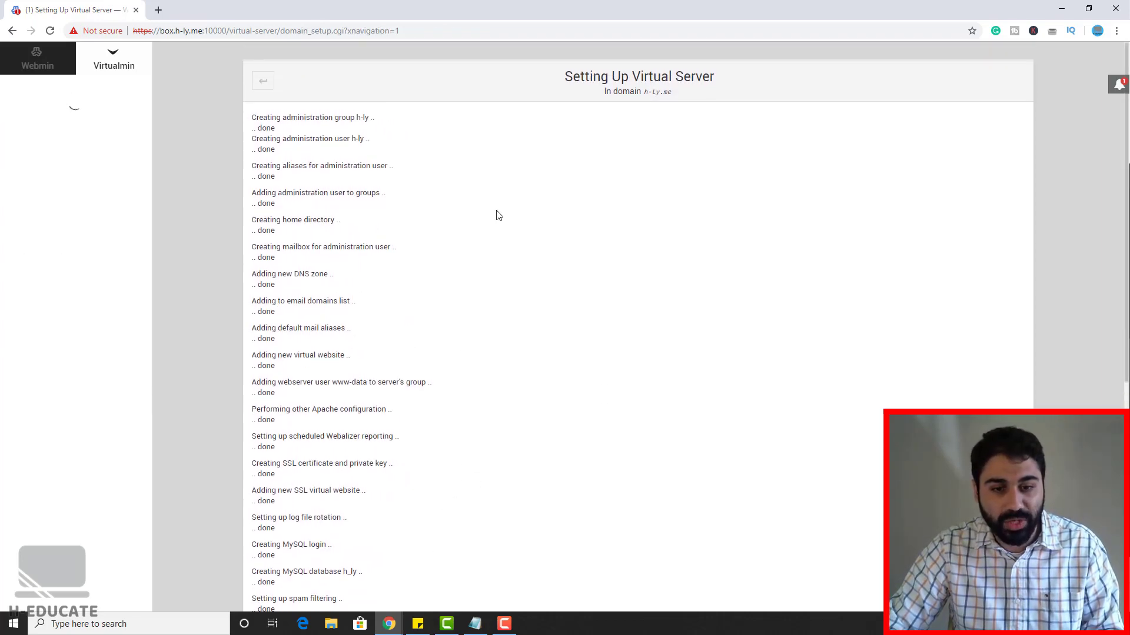
{"action": "left_click_drag", "start_coordinate": [644, 92], "coordinate": [681, 91]}
{"action": "left_click", "coordinate": [683, 91]}
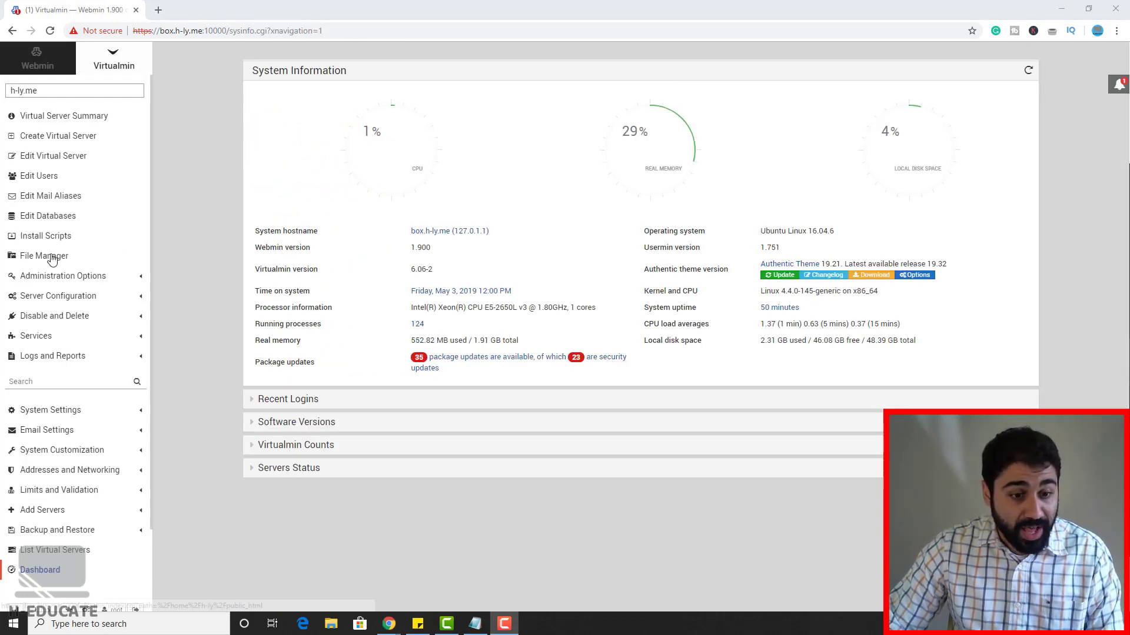
{"action": "left_click", "coordinate": [33, 259]}
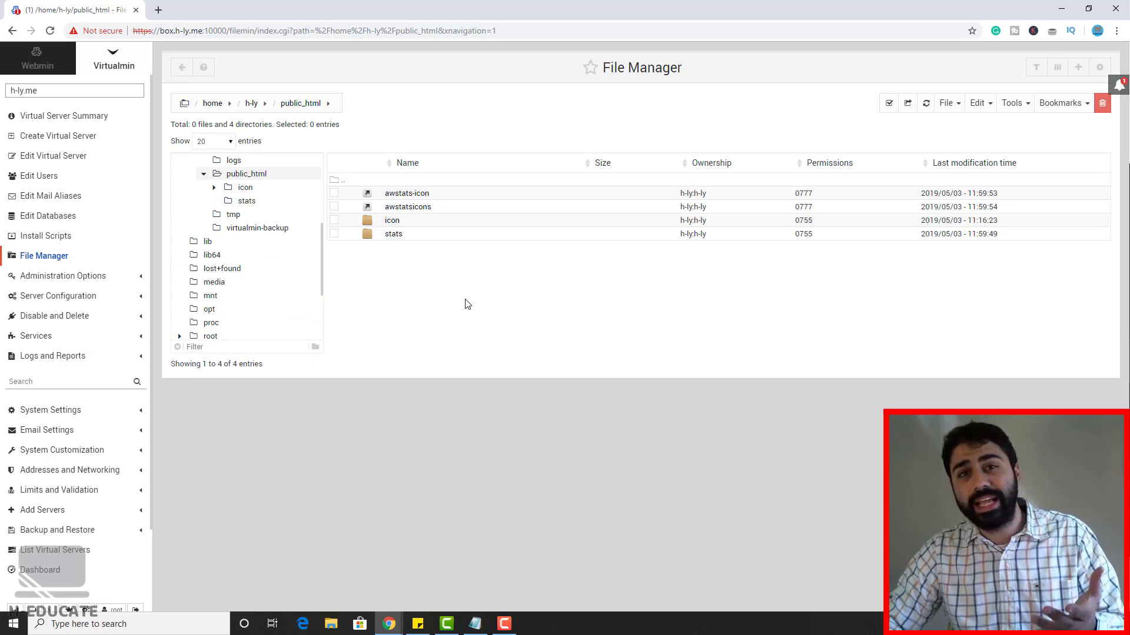
Step: In a new tab, go to codecanyon.net and browse the PHP Scripts category
{"action": "left_click", "coordinate": [158, 10]}
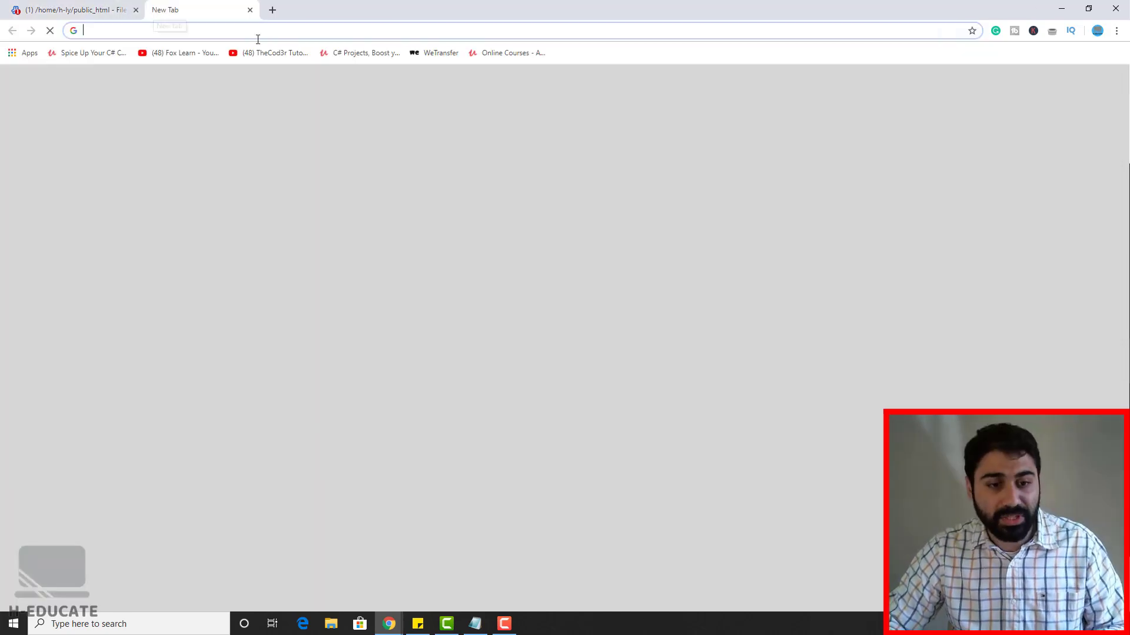
{"action": "type", "text": "codeca"}
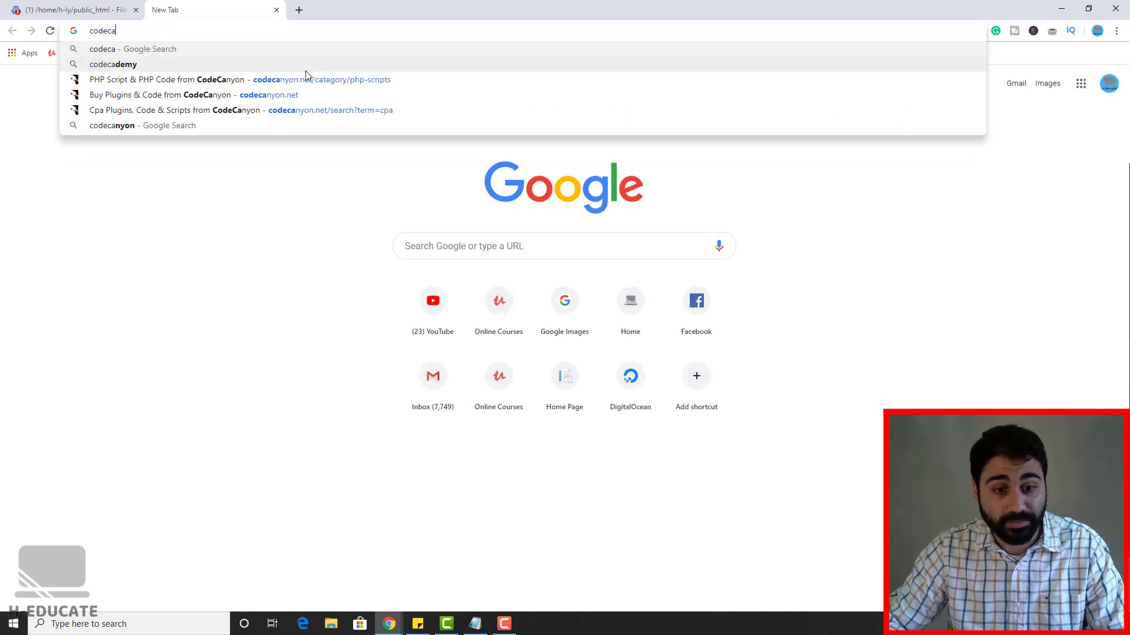
{"action": "left_click", "coordinate": [277, 96]}
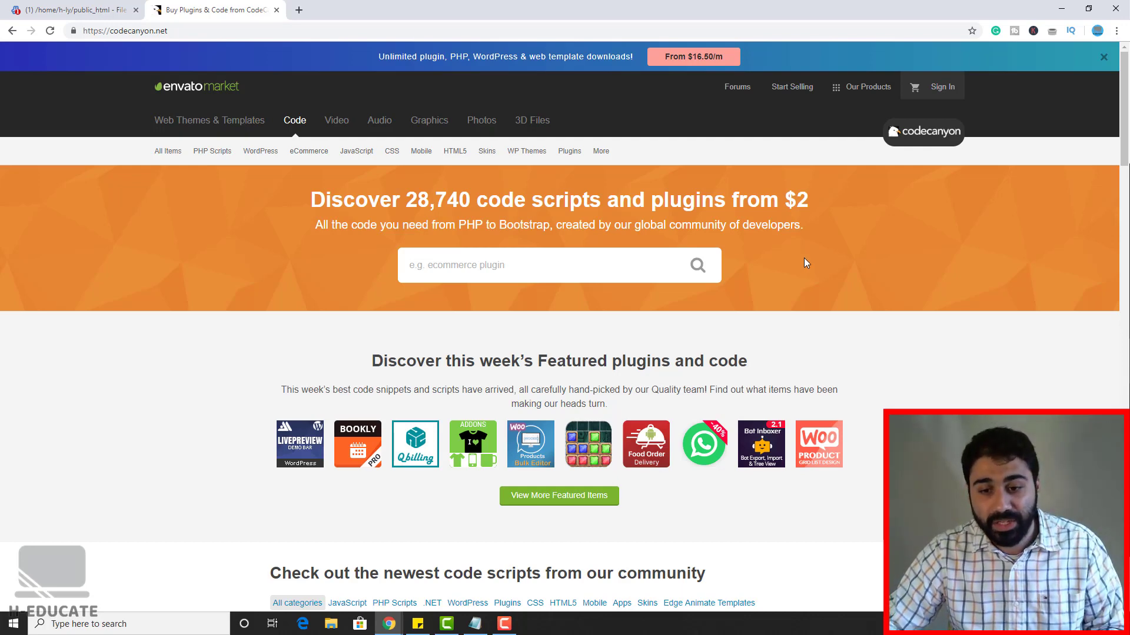
{"action": "left_click", "coordinate": [208, 152]}
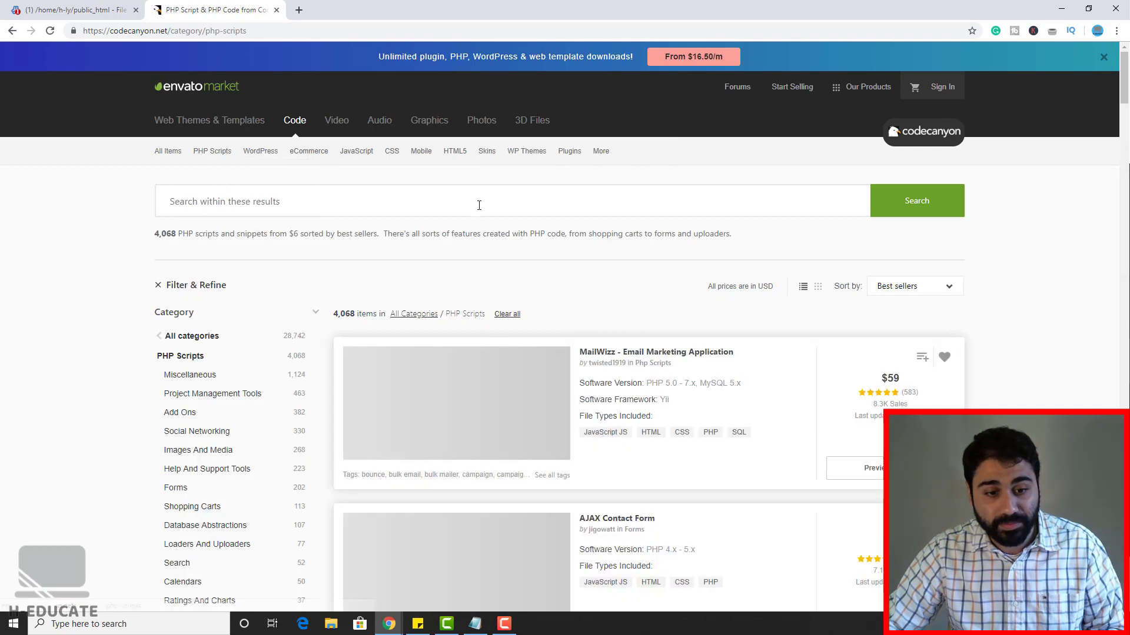
Step: Open the MailWizz - Email Marketing Application listing, then minimize Chrome to the desktop
{"action": "left_click", "coordinate": [477, 212]}
{"action": "type", "text": "ma"}
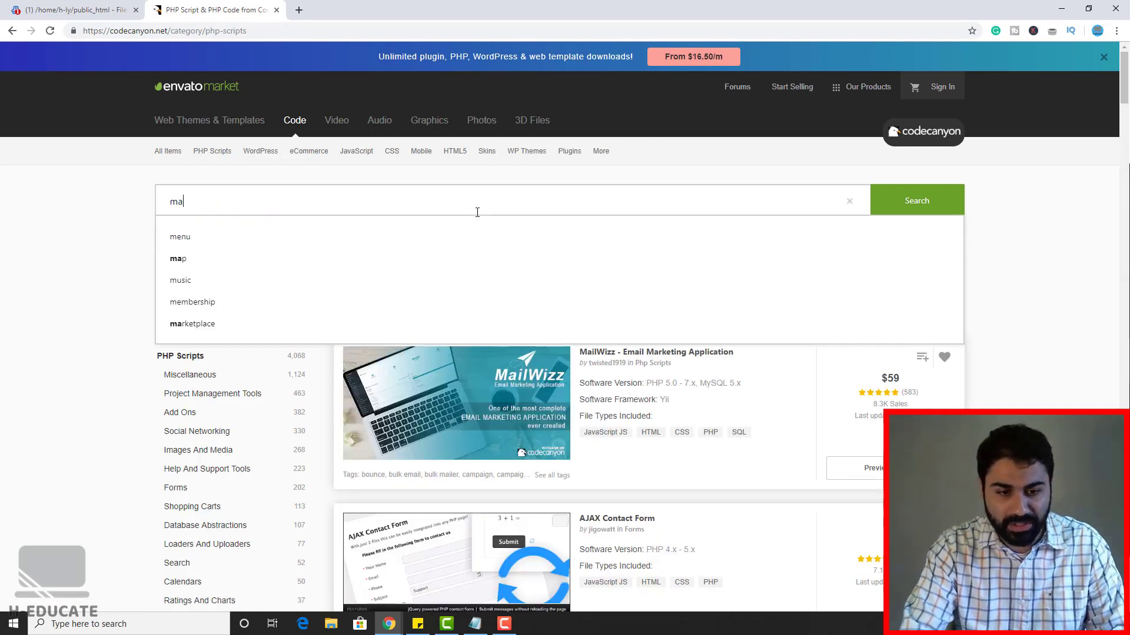
{"action": "key", "text": "BackSpace"}
{"action": "key", "text": "BackSpace"}
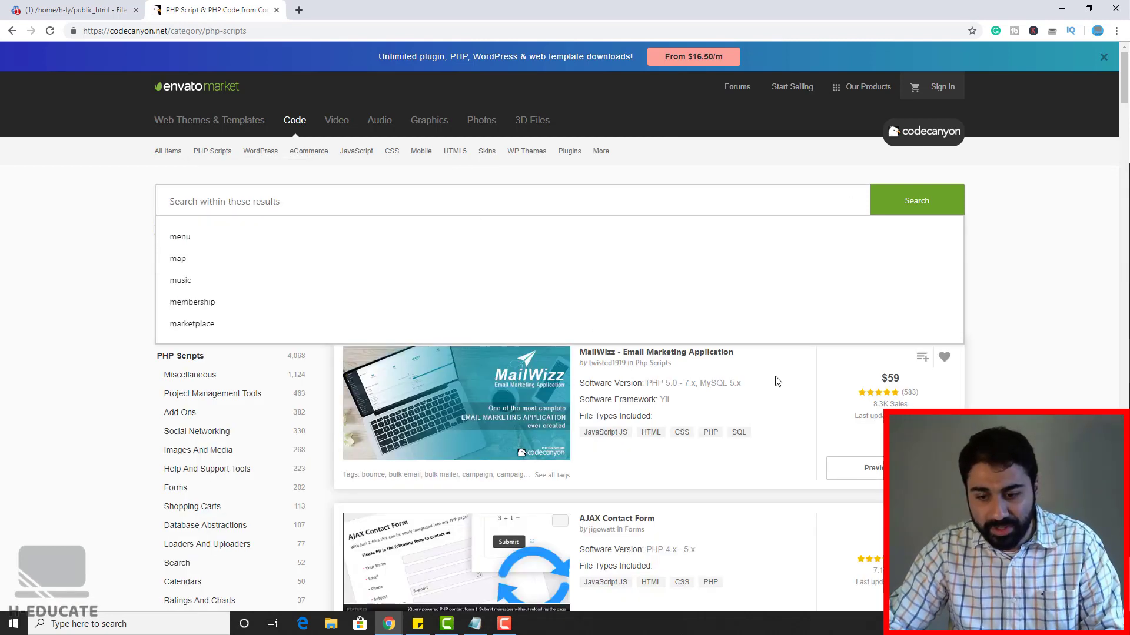
{"action": "left_click", "coordinate": [1039, 387]}
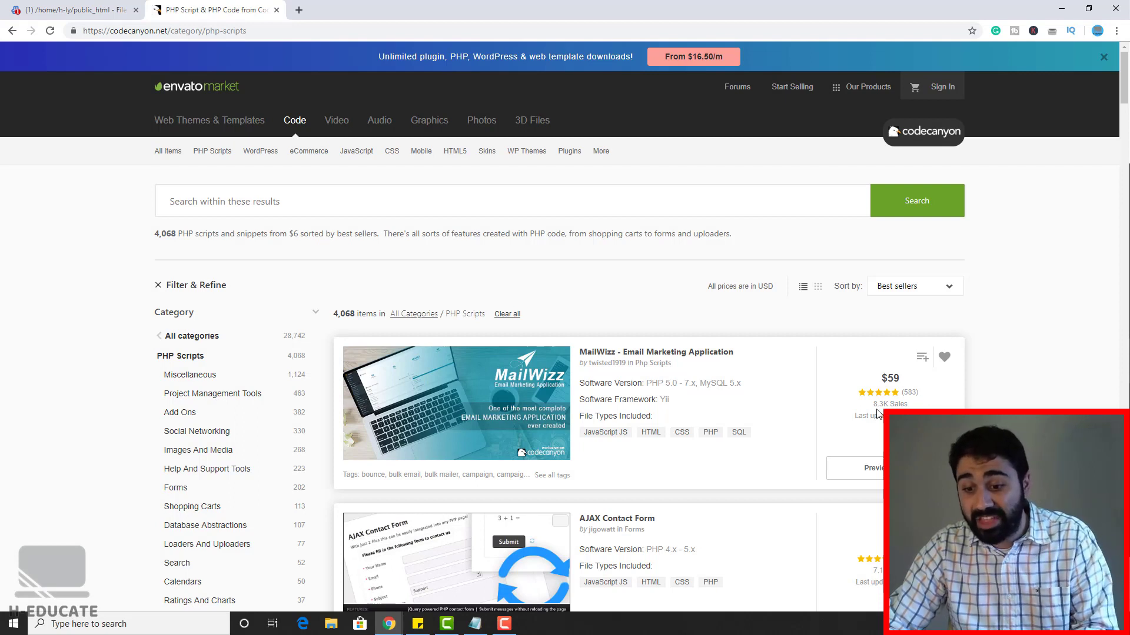
{"action": "left_click", "coordinate": [600, 355]}
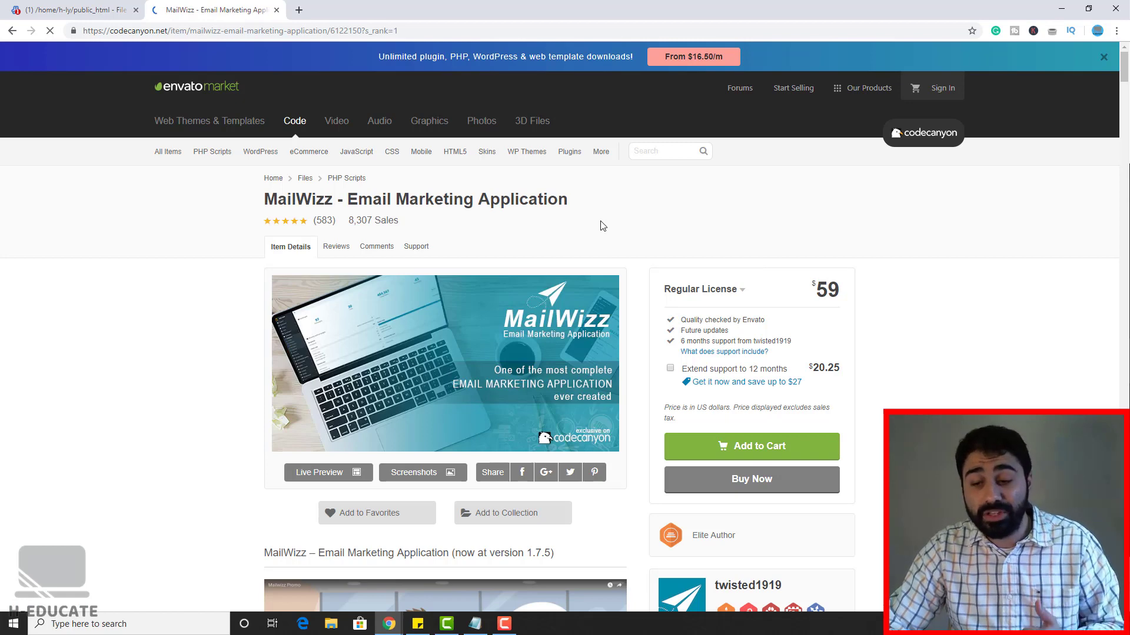
{"action": "left_click", "coordinate": [1061, 9]}
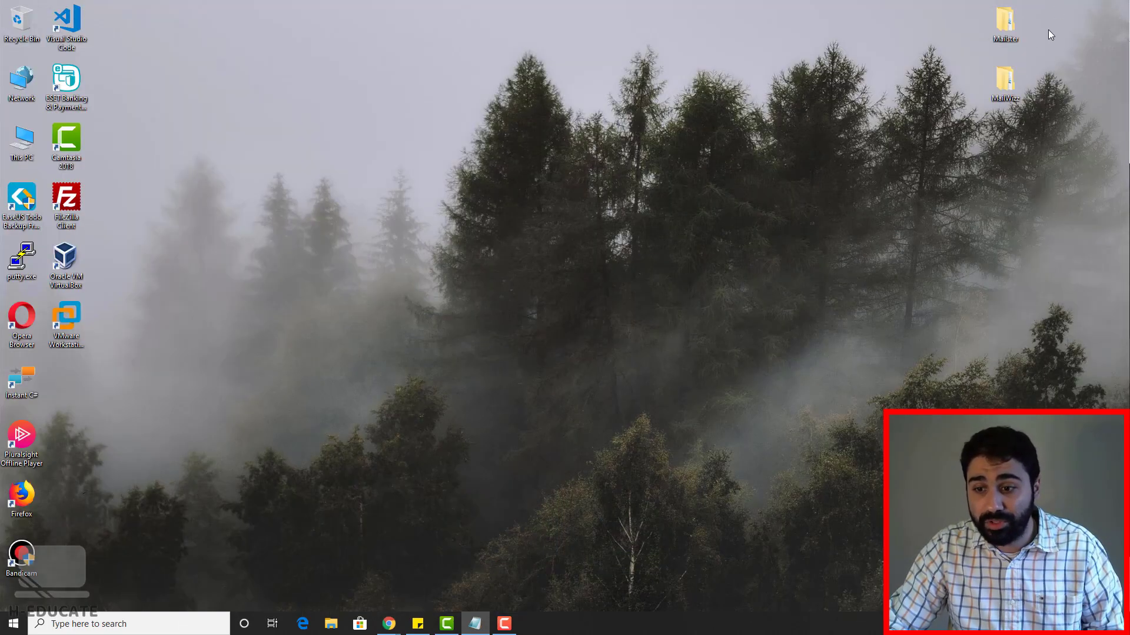
Step: Browse into the downloaded MailWizz package folder and look inside its latest folder
{"action": "double_click", "coordinate": [1003, 78]}
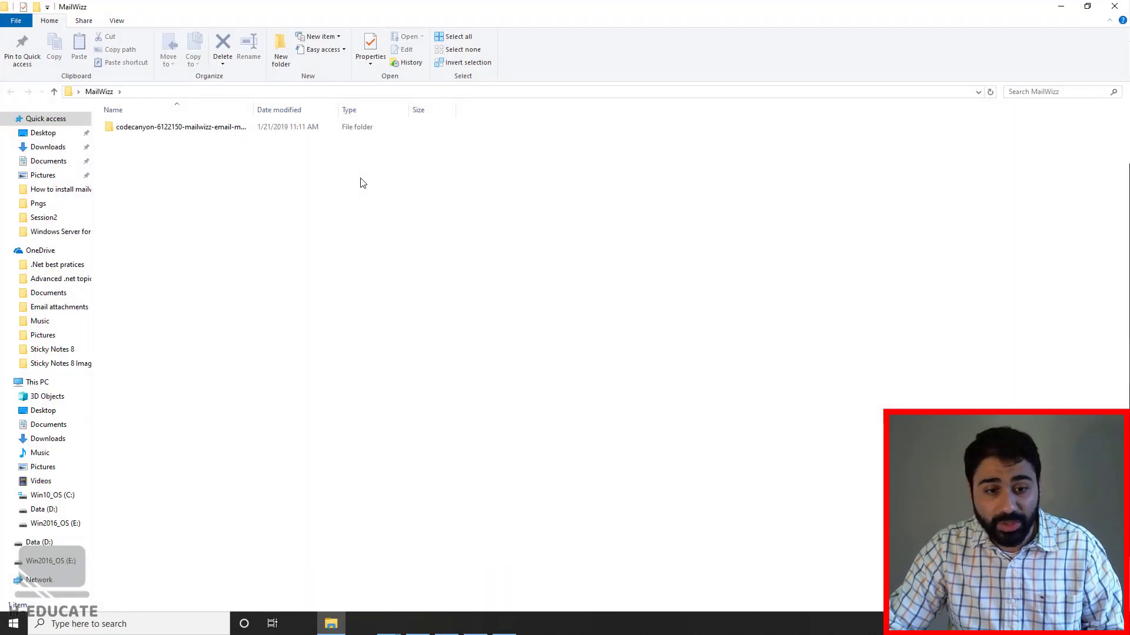
{"action": "double_click", "coordinate": [161, 126]}
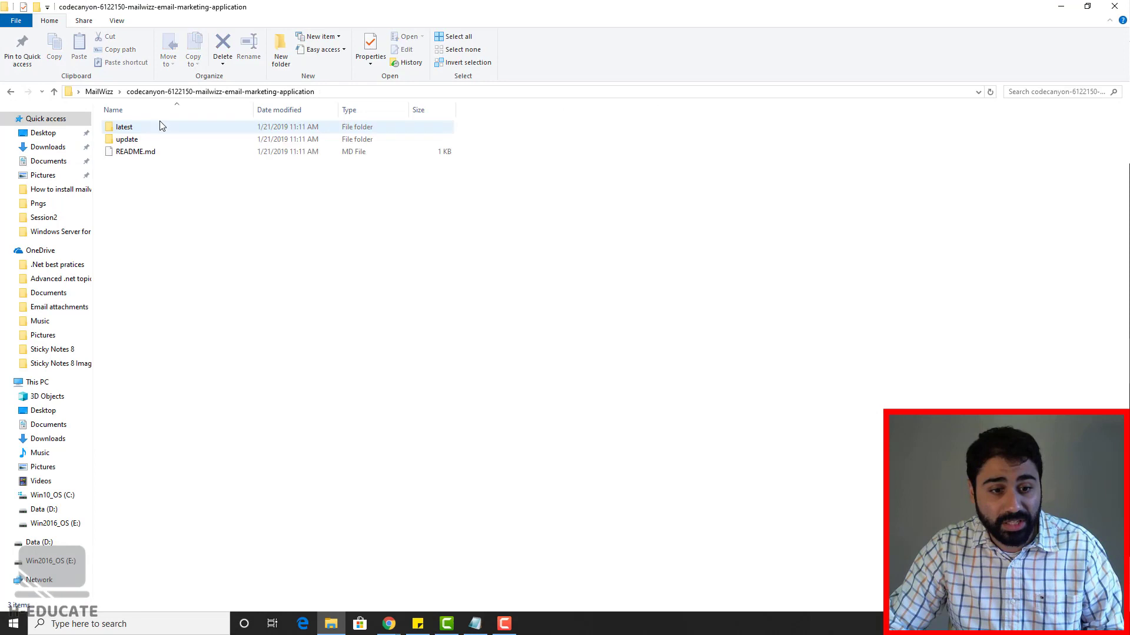
{"action": "left_click", "coordinate": [130, 129]}
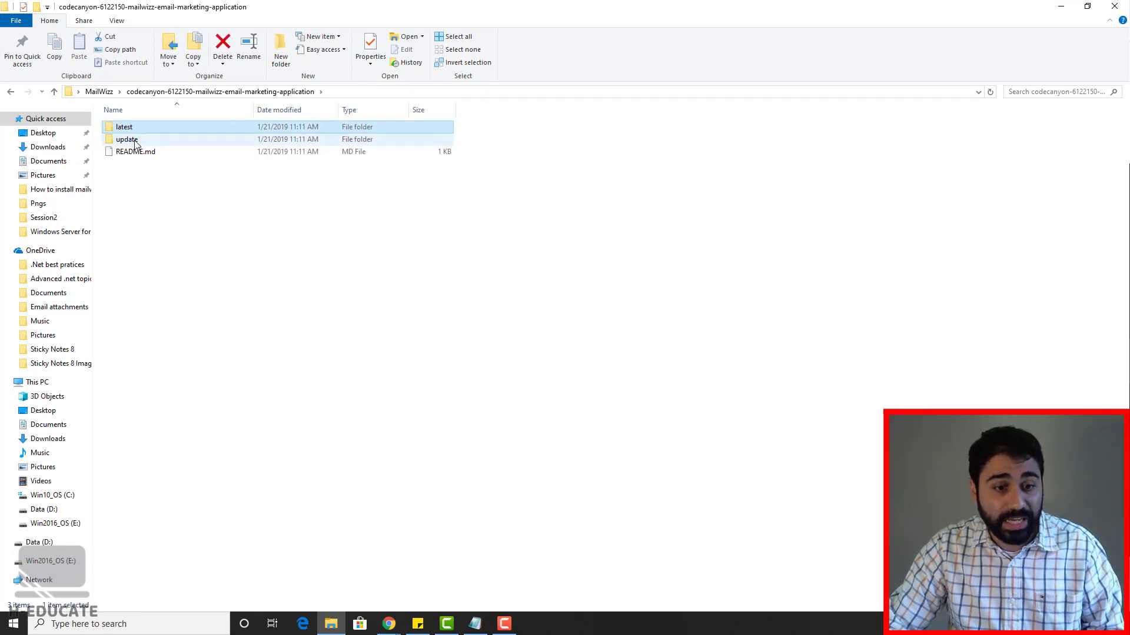
{"action": "left_click", "coordinate": [135, 142]}
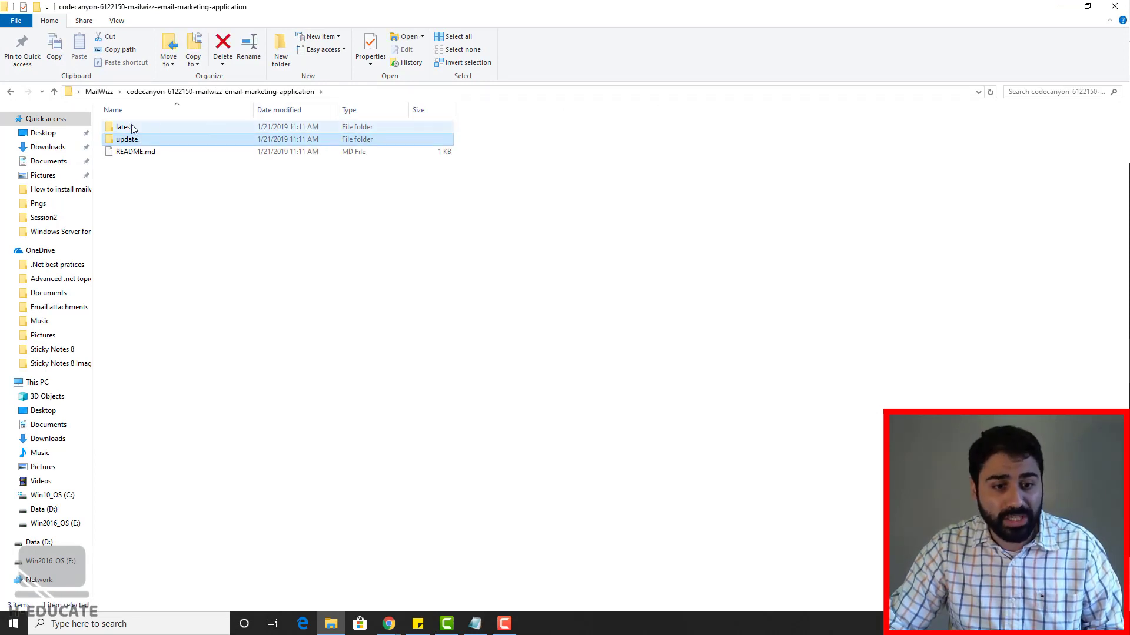
{"action": "double_click", "coordinate": [132, 128]}
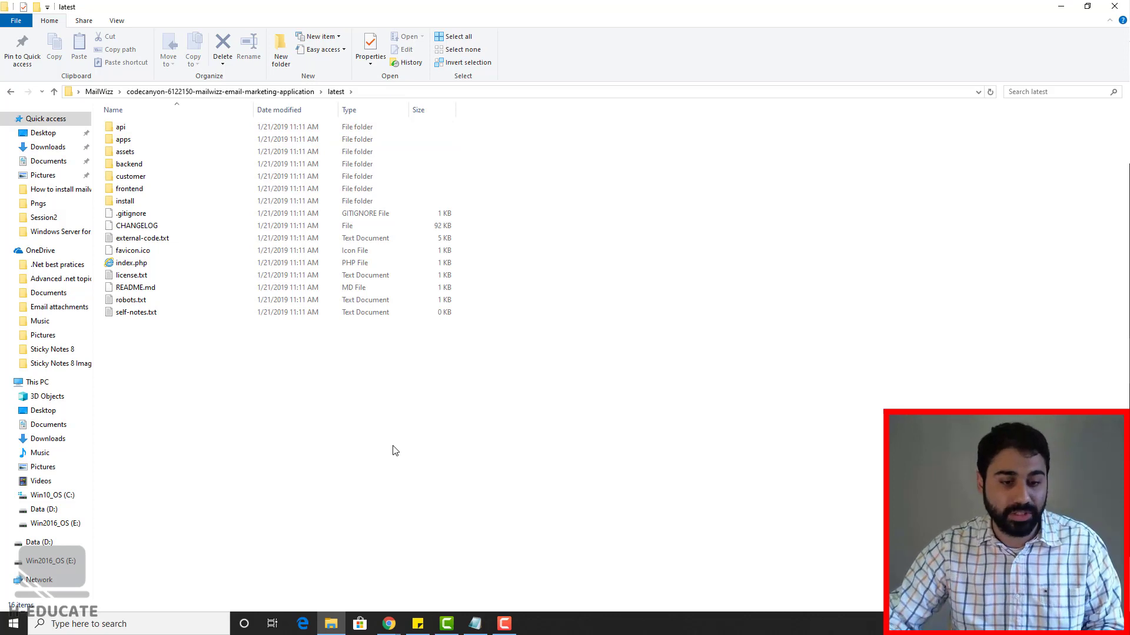
{"action": "left_click", "coordinate": [253, 93]}
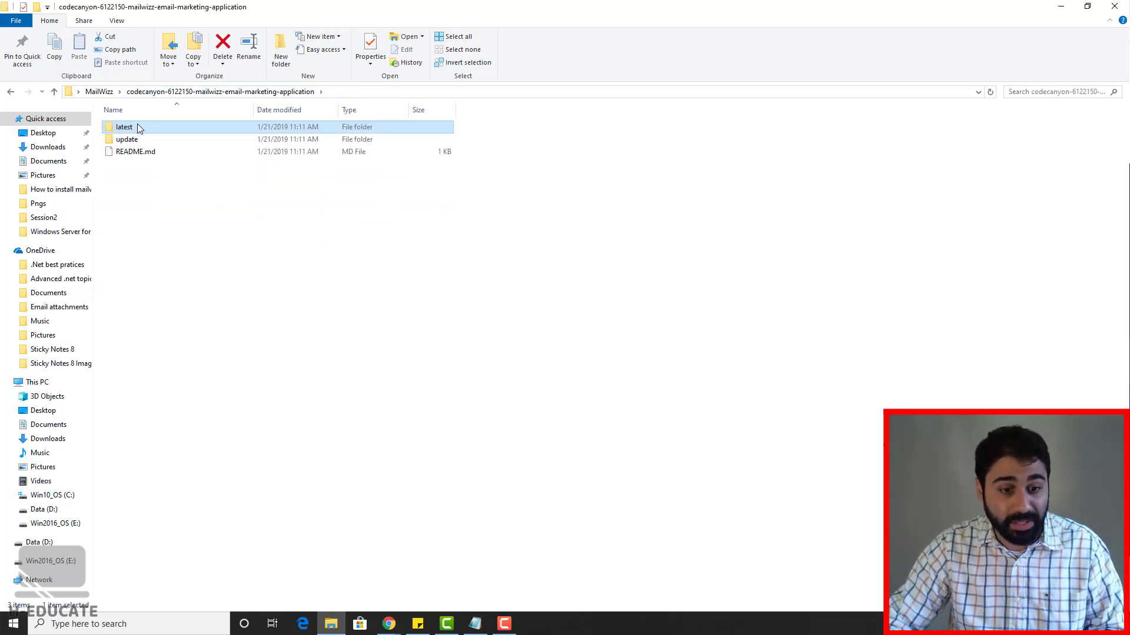
Step: Compress the latest folder into a ZIP archive named latest.zip
{"action": "right_click", "coordinate": [140, 129]}
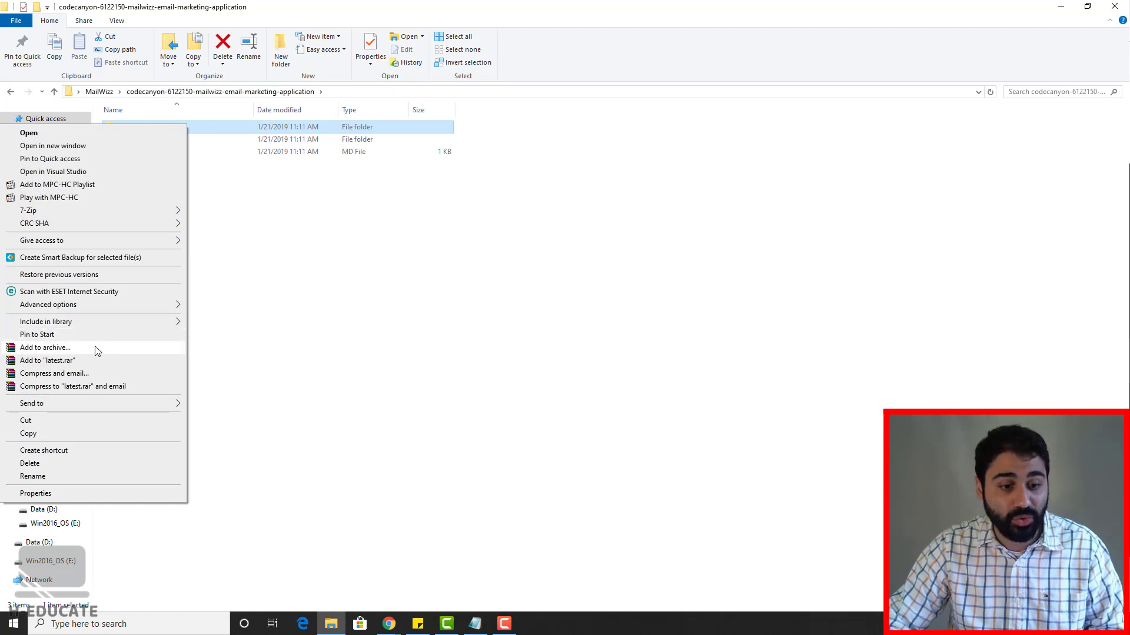
{"action": "left_click", "coordinate": [88, 348]}
{"action": "left_click", "coordinate": [526, 298]}
{"action": "left_click", "coordinate": [575, 418]}
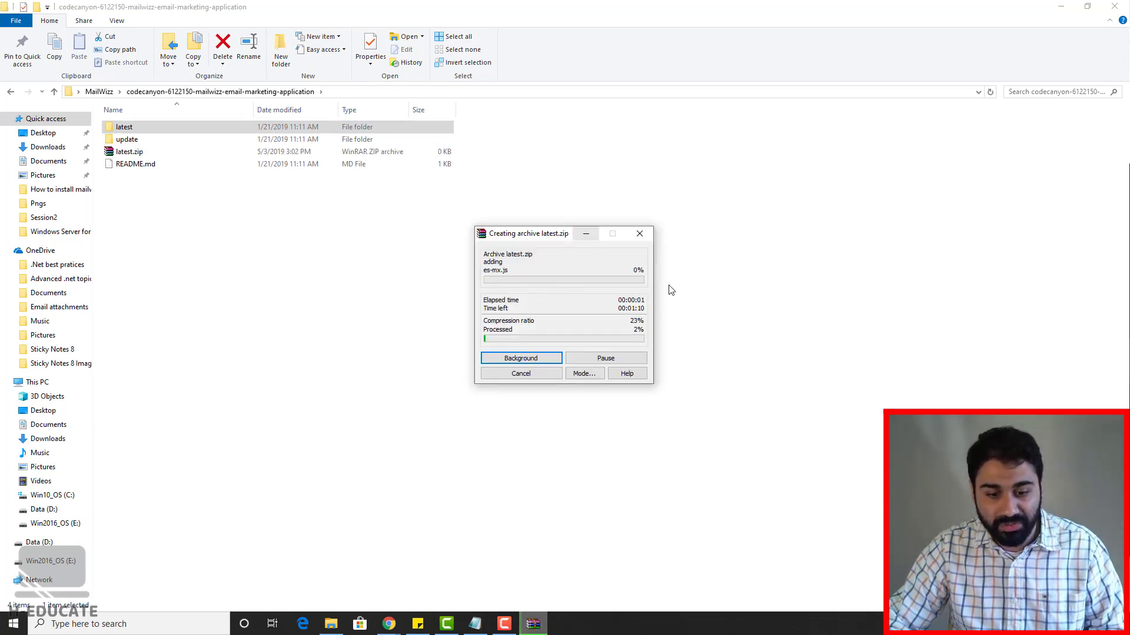
{"action": "left_click", "coordinate": [390, 633]}
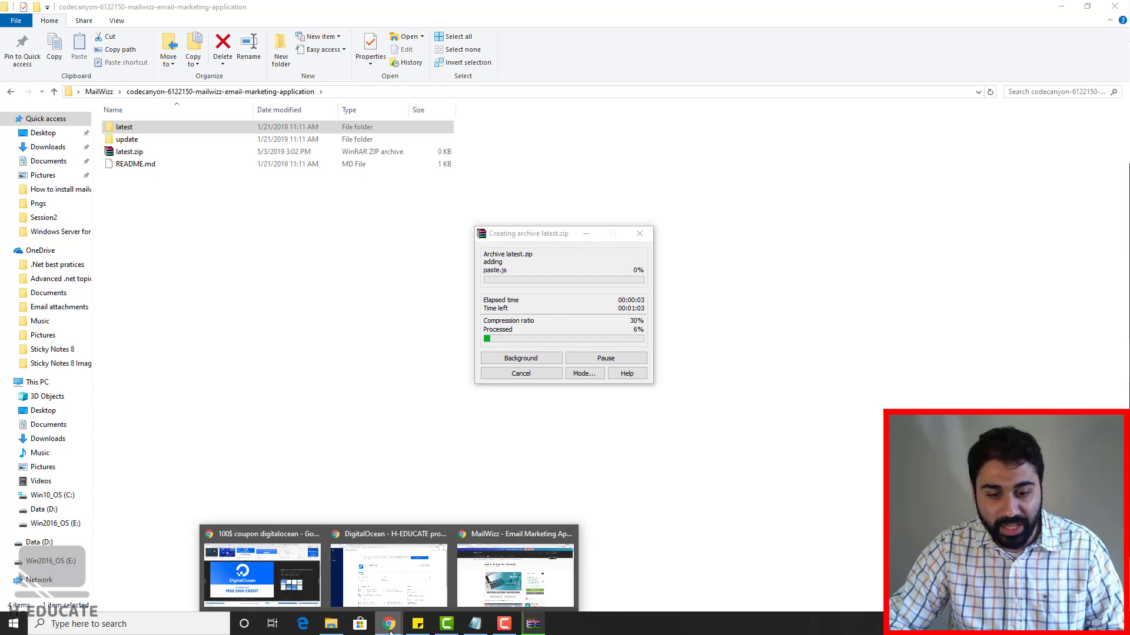
Step: Start an upload to the current public_html directory in Virtualmin's File Manager
{"action": "left_click", "coordinate": [404, 567]}
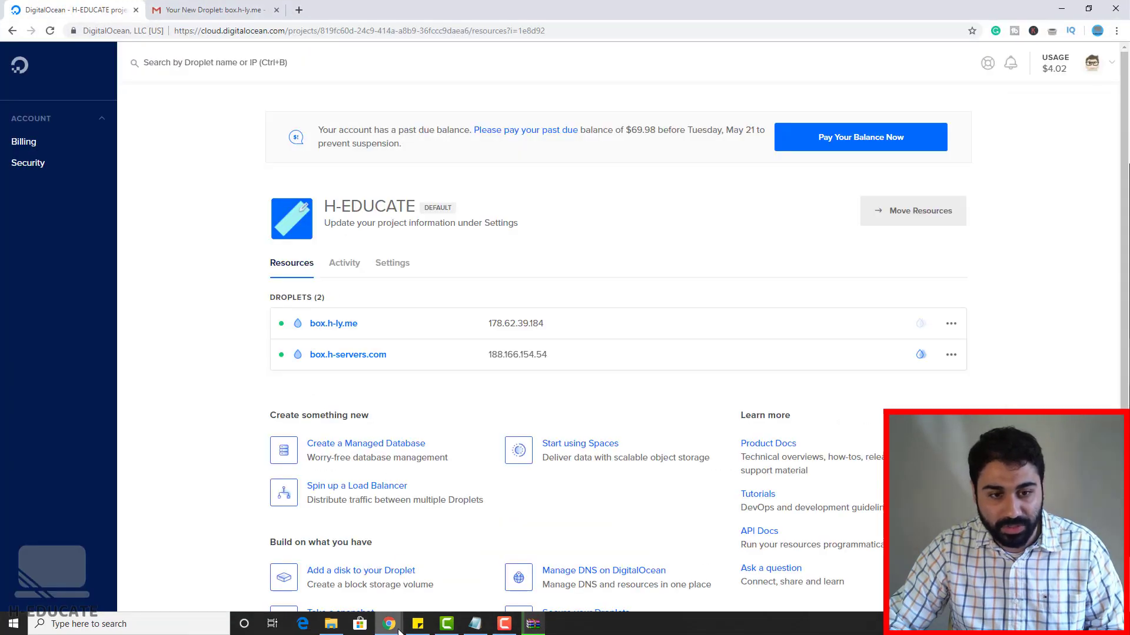
{"action": "mouse_move", "coordinate": [389, 625]}
{"action": "left_click", "coordinate": [516, 574]}
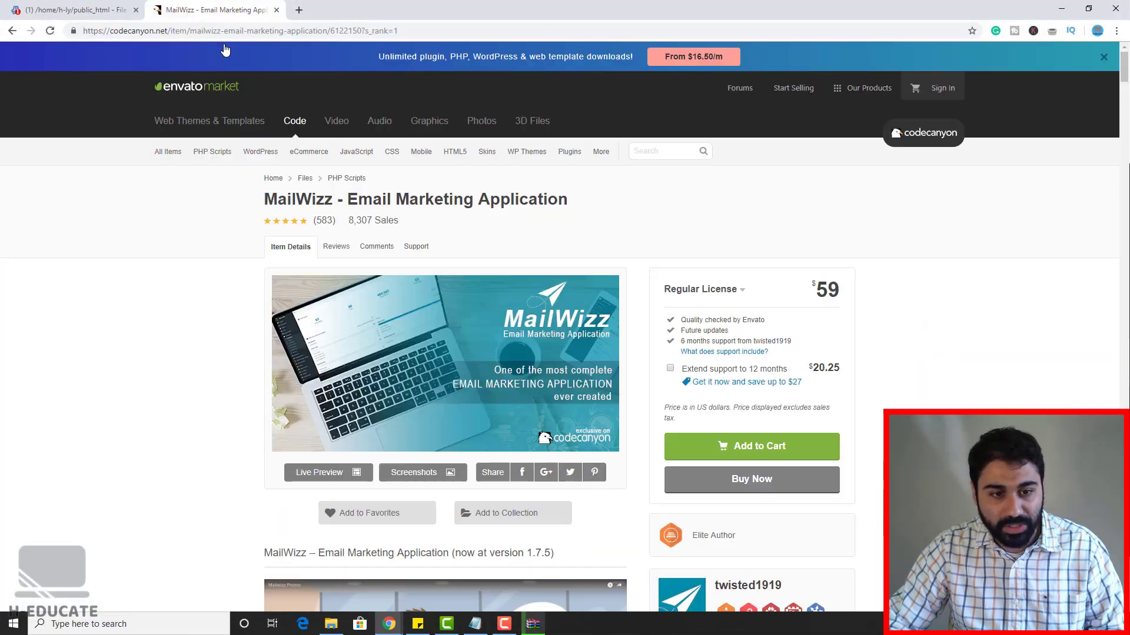
{"action": "key", "text": "ctrl+1"}
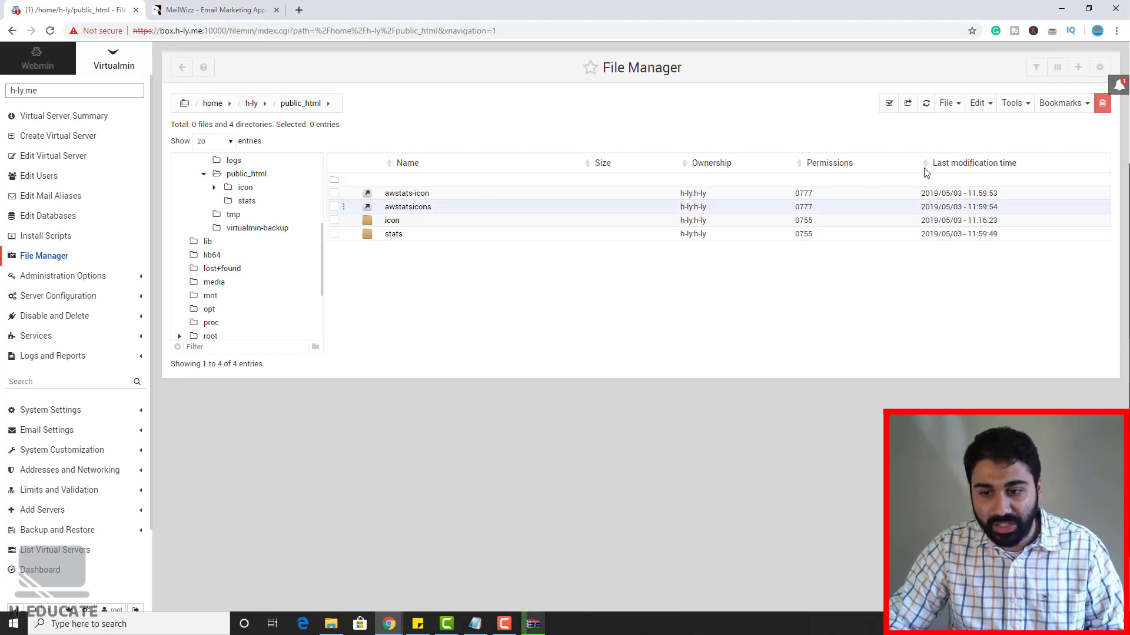
{"action": "left_click", "coordinate": [947, 104]}
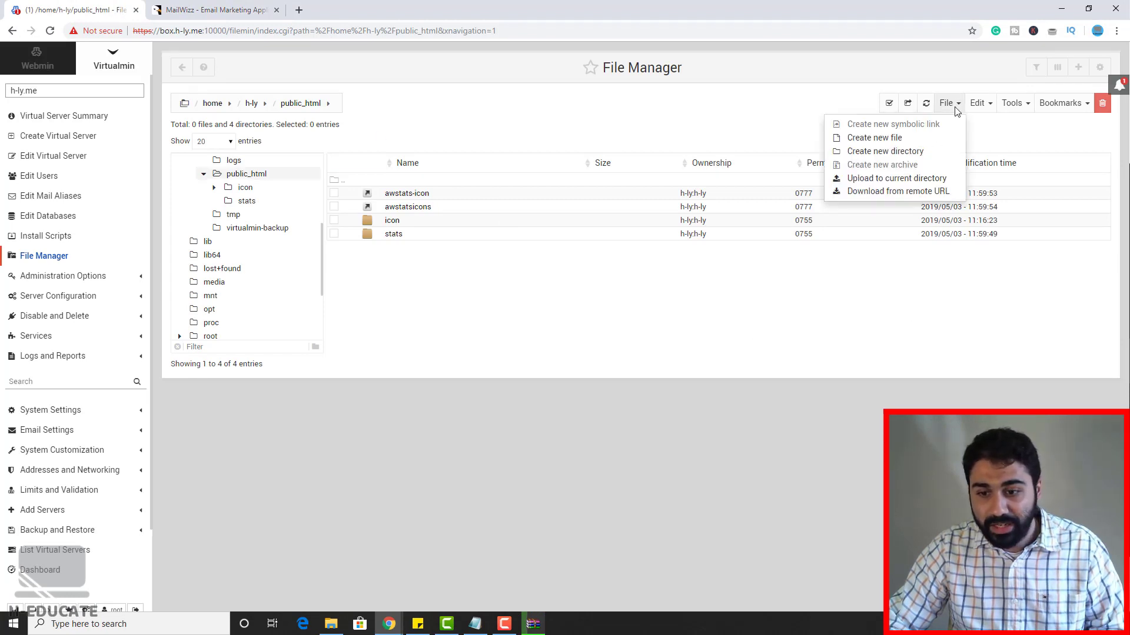
{"action": "left_click", "coordinate": [898, 179]}
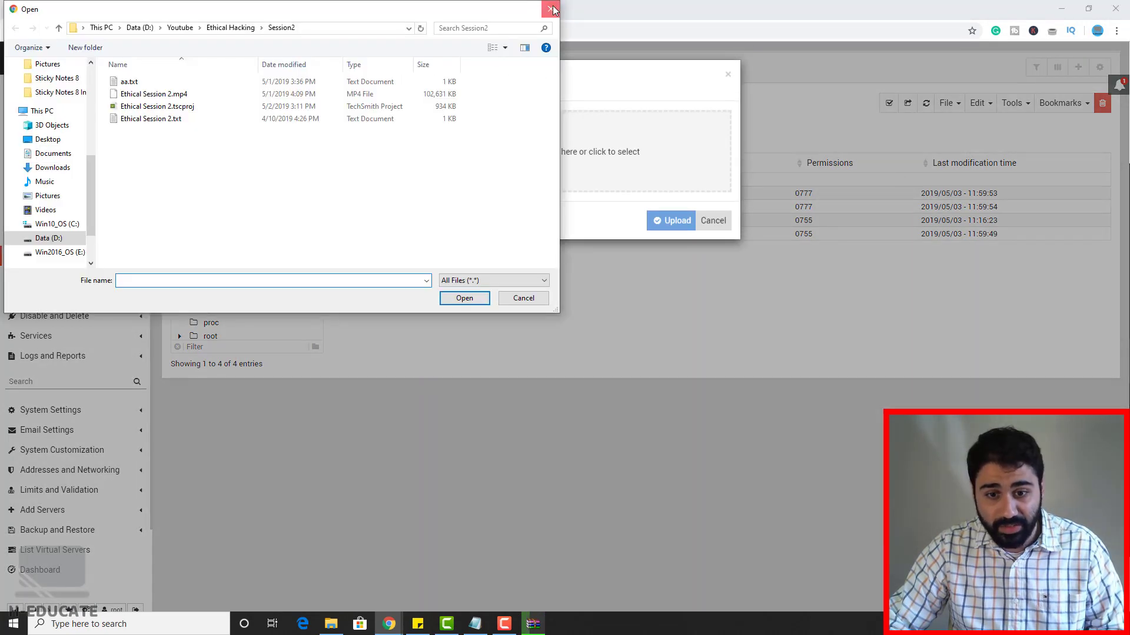
Step: Pick latest.zip from Desktop > MailWizz > codecanyon folder as the upload file
{"action": "left_click", "coordinate": [552, 7]}
{"action": "left_click", "coordinate": [576, 140]}
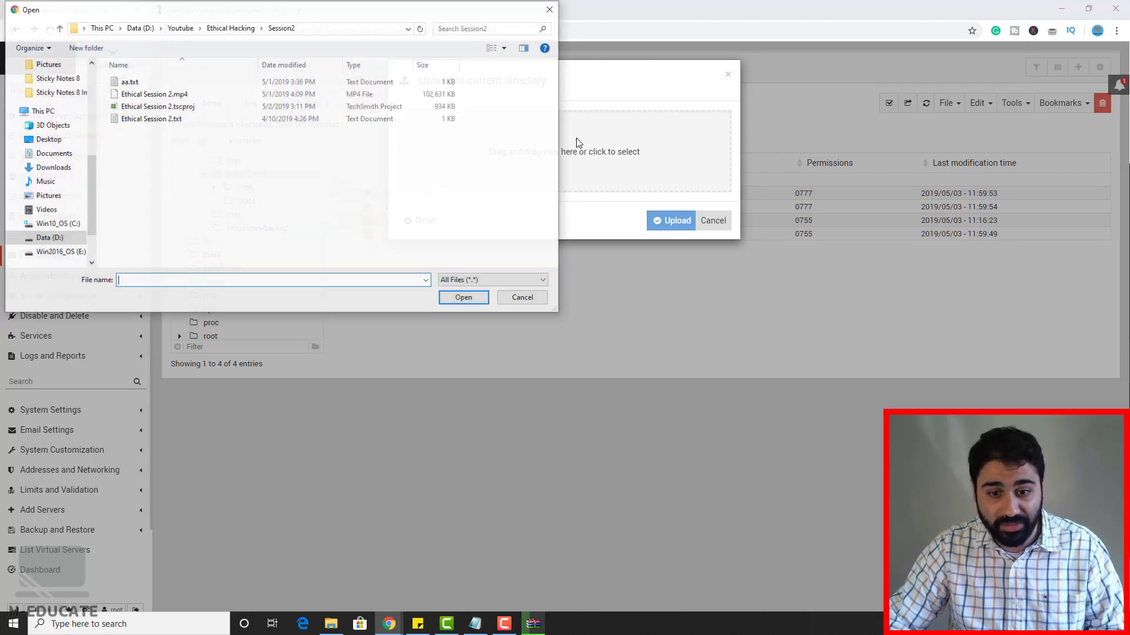
{"action": "scroll", "coordinate": [50, 87], "scroll_direction": "up", "scroll_amount": 10}
{"action": "scroll", "coordinate": [49, 88], "scroll_direction": "up", "scroll_amount": 1}
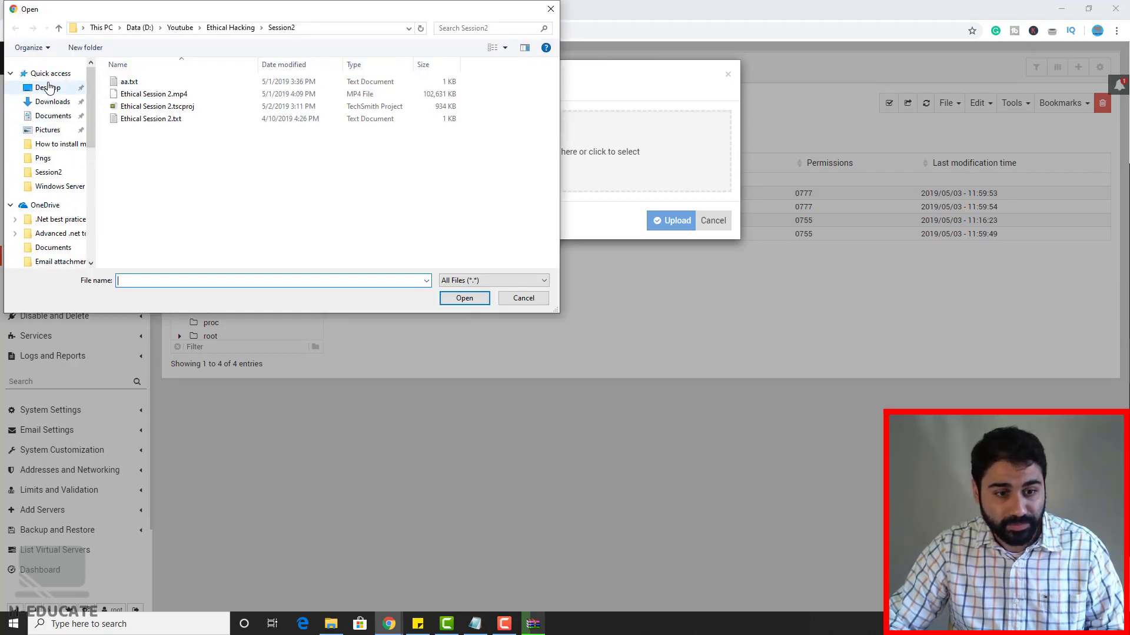
{"action": "left_click", "coordinate": [50, 87]}
{"action": "double_click", "coordinate": [146, 94]}
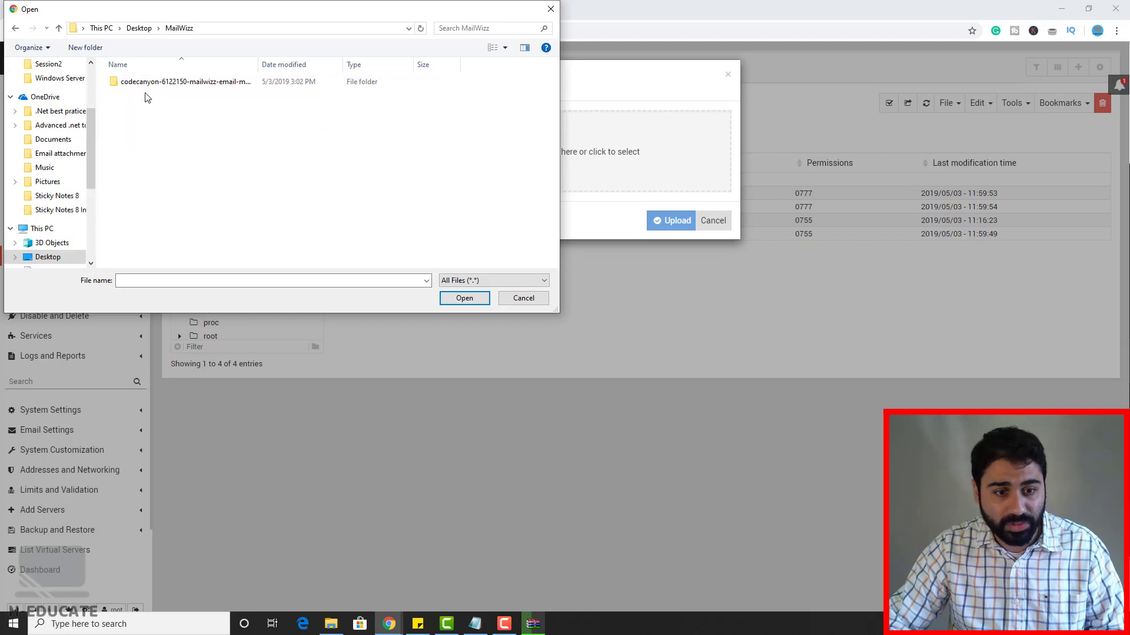
{"action": "double_click", "coordinate": [173, 84]}
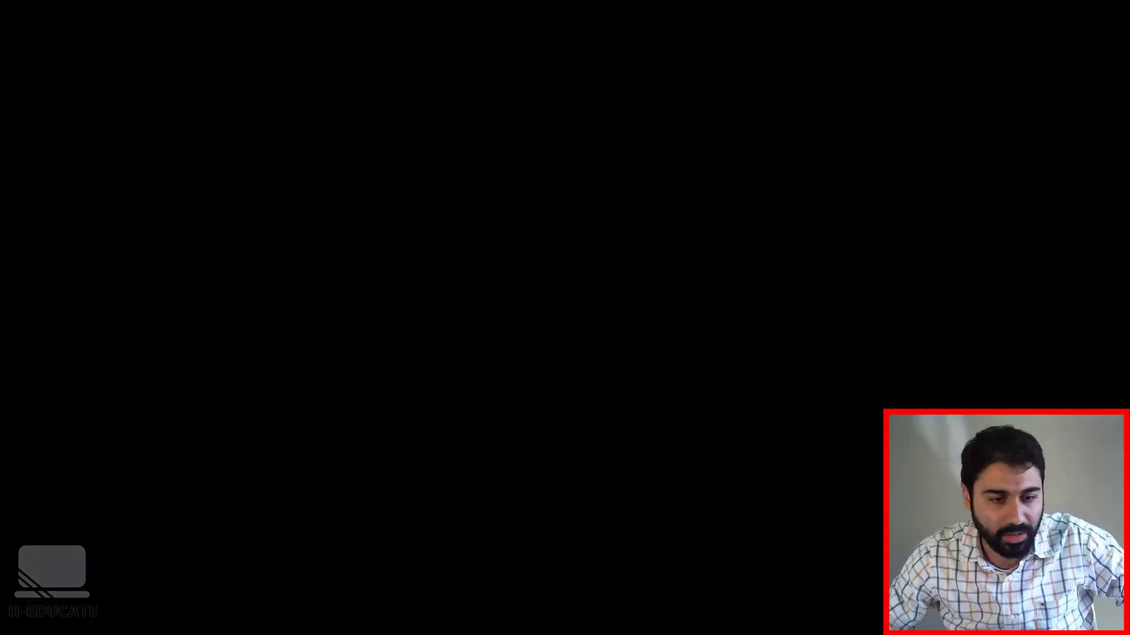
{"action": "left_click", "coordinate": [134, 106]}
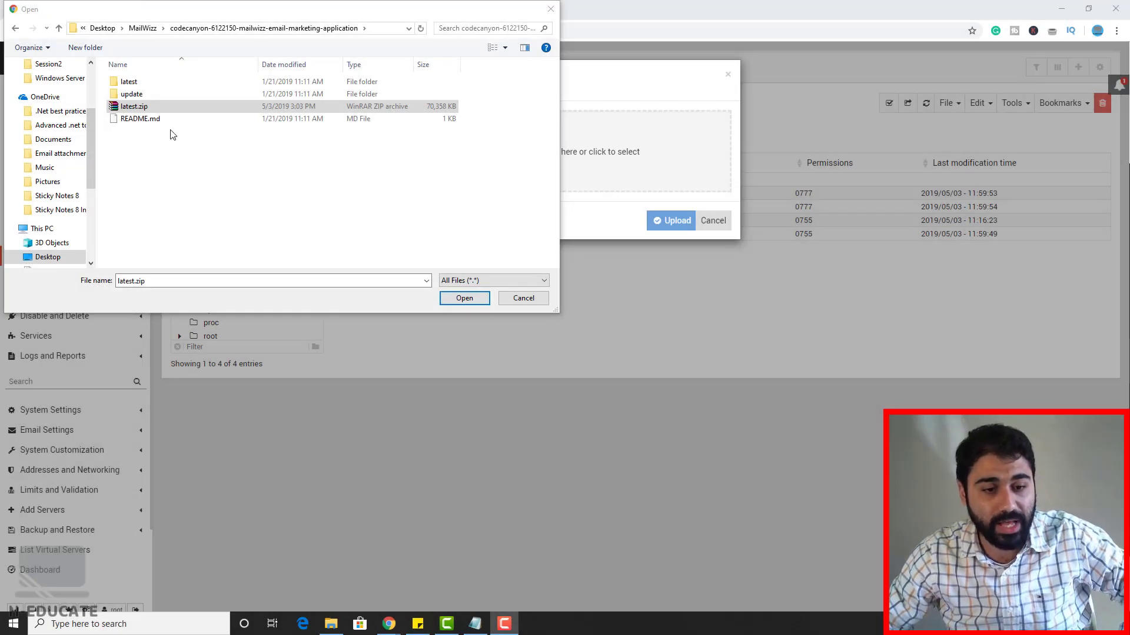
{"action": "left_click", "coordinate": [159, 112]}
{"action": "double_click", "coordinate": [167, 113]}
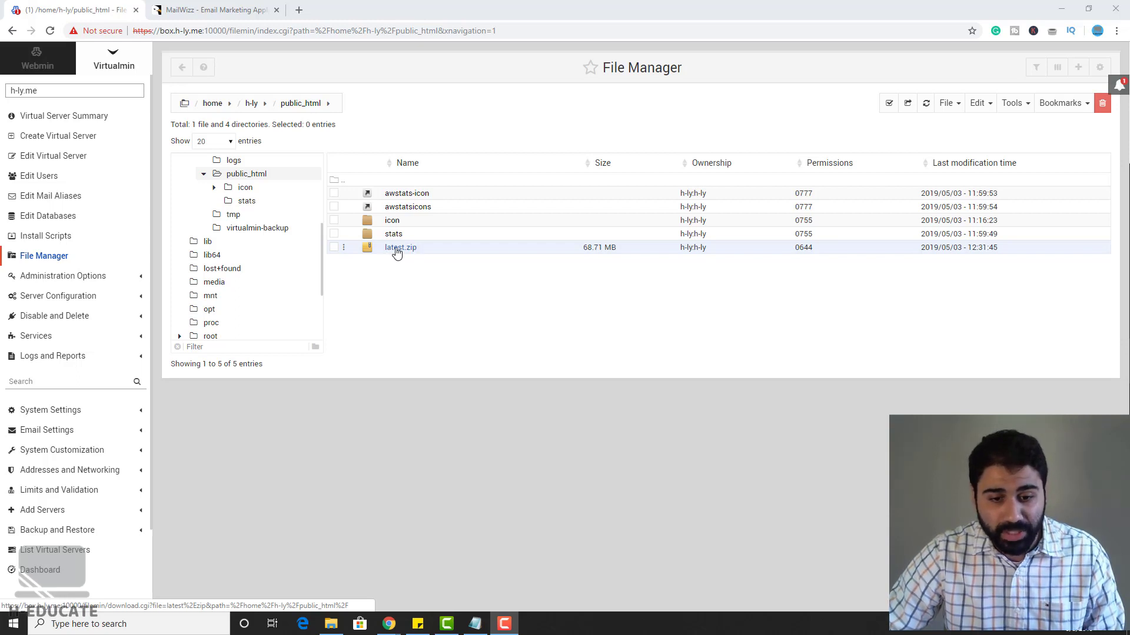
Step: Extract the uploaded latest.zip archive inside public_html
{"action": "right_click", "coordinate": [397, 252]}
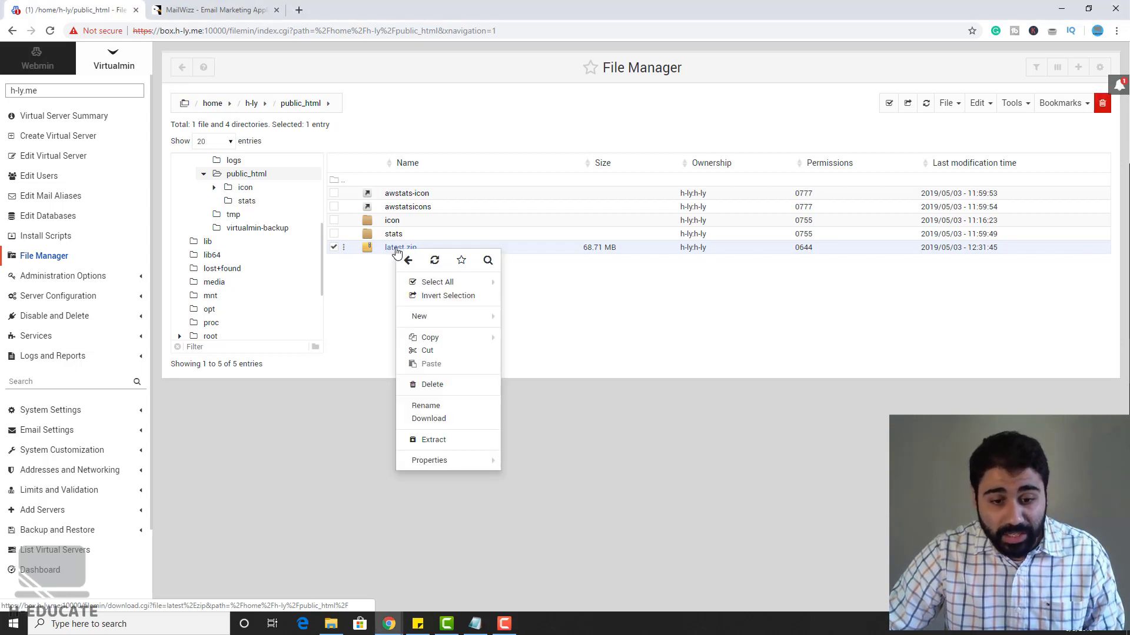
{"action": "left_click", "coordinate": [457, 442]}
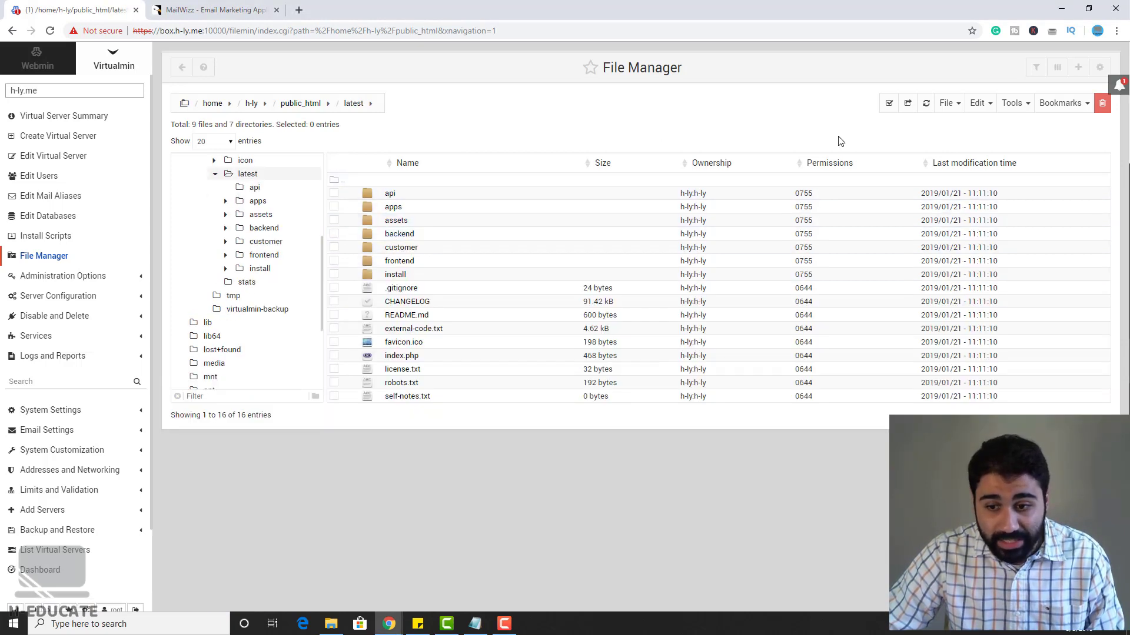
Step: Cut all 16 entries from the latest folder and paste them into public_html
{"action": "left_click", "coordinate": [890, 110]}
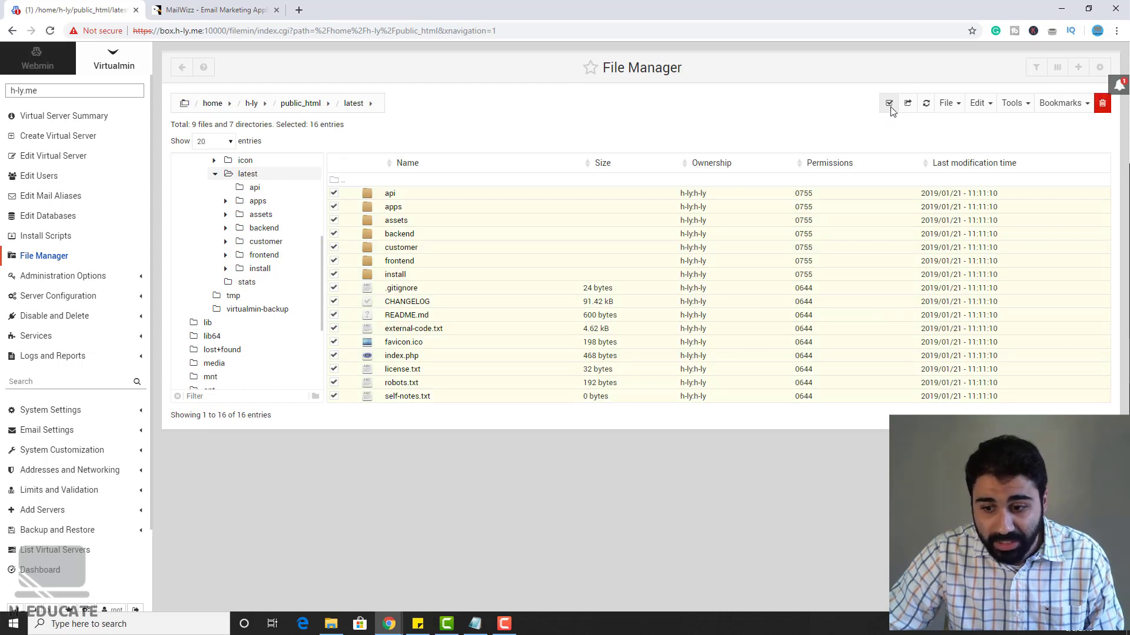
{"action": "left_click", "coordinate": [954, 106]}
{"action": "left_click", "coordinate": [978, 103]}
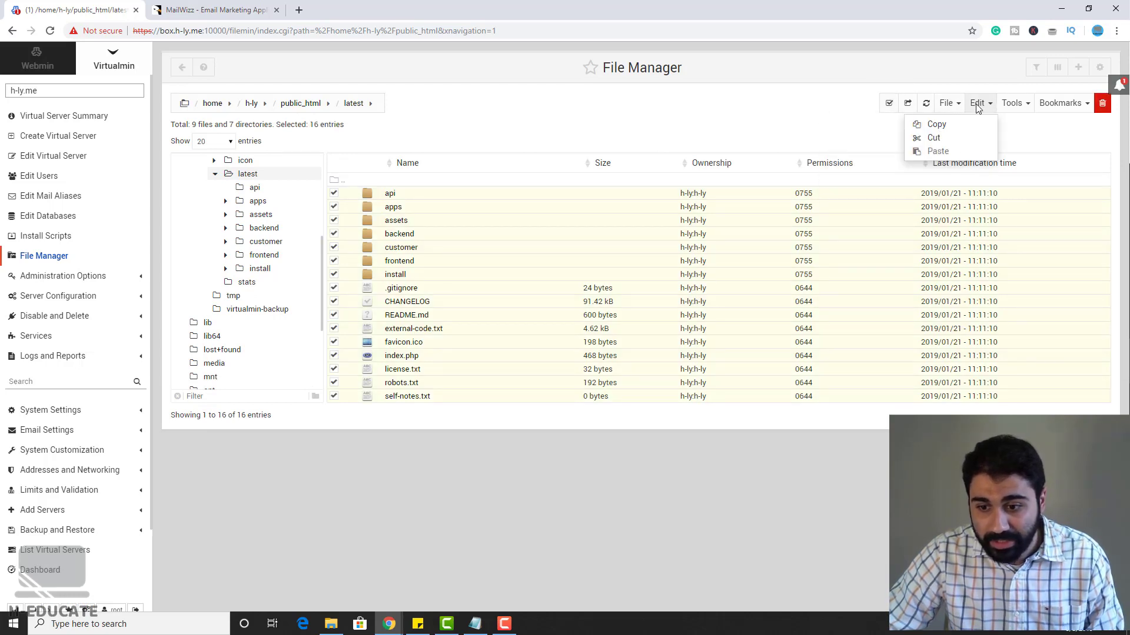
{"action": "left_click", "coordinate": [937, 139]}
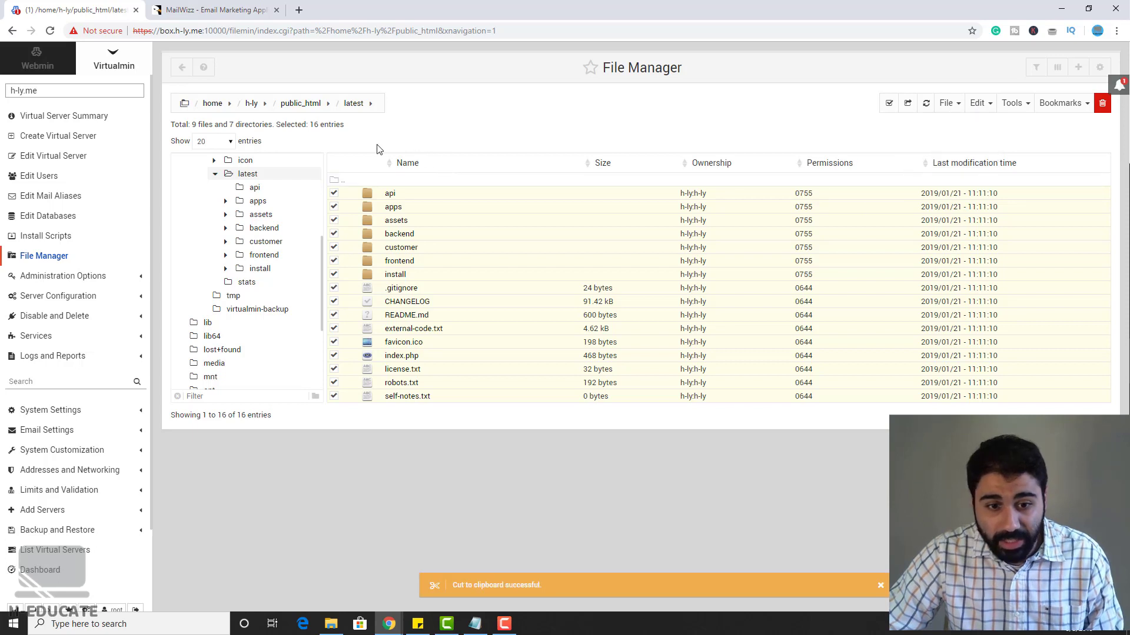
{"action": "left_click", "coordinate": [304, 105]}
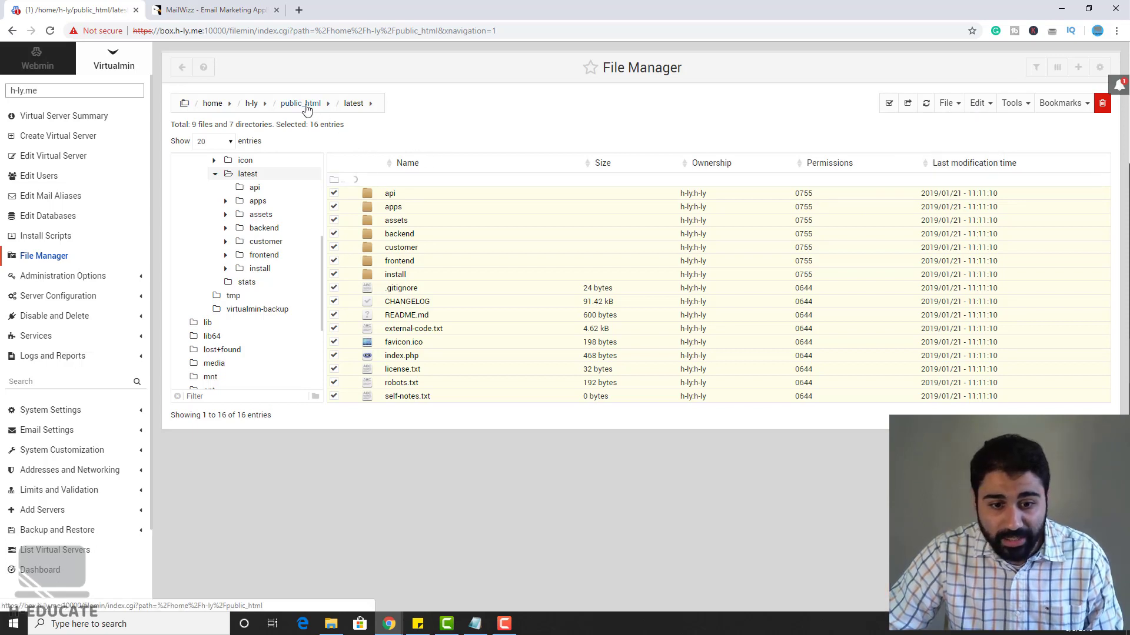
{"action": "left_click", "coordinate": [978, 104]}
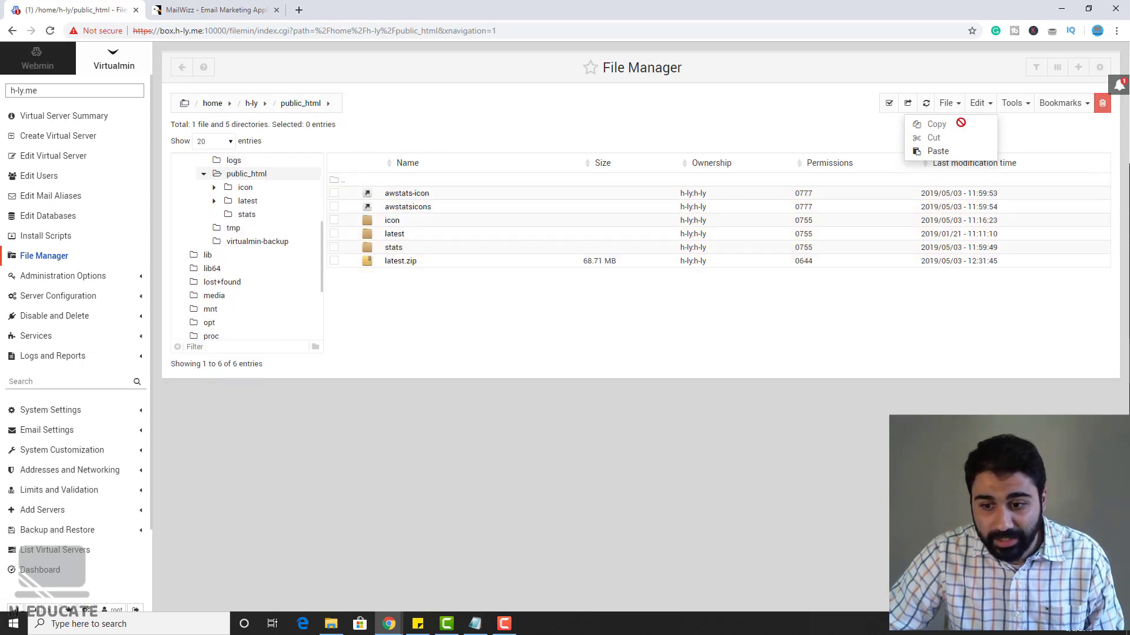
{"action": "left_click", "coordinate": [939, 152]}
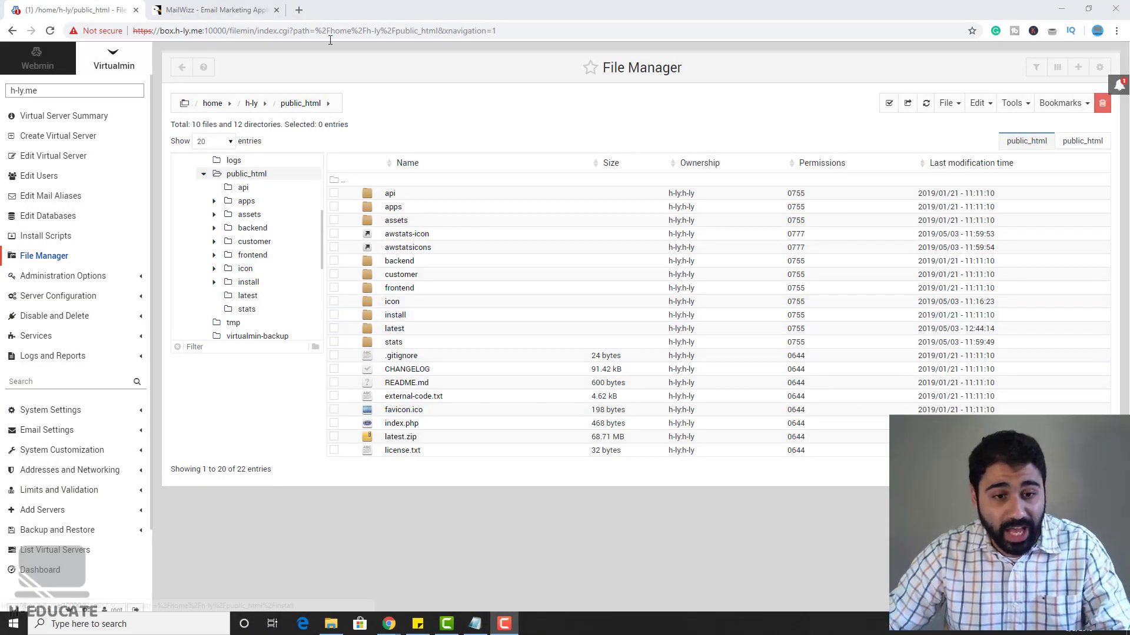
Step: Load h-ly.me/install in a new tab, enter the purchase code, accept the terms and continue
{"action": "left_click", "coordinate": [299, 10]}
{"action": "key", "text": "ctrl+v"}
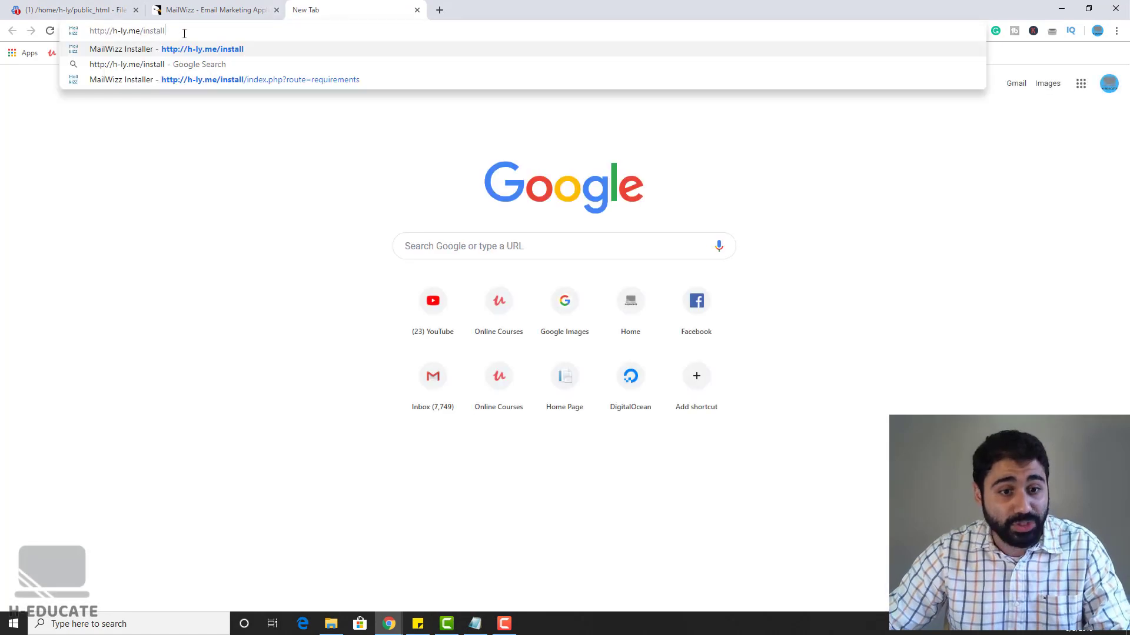
{"action": "key", "text": "Return"}
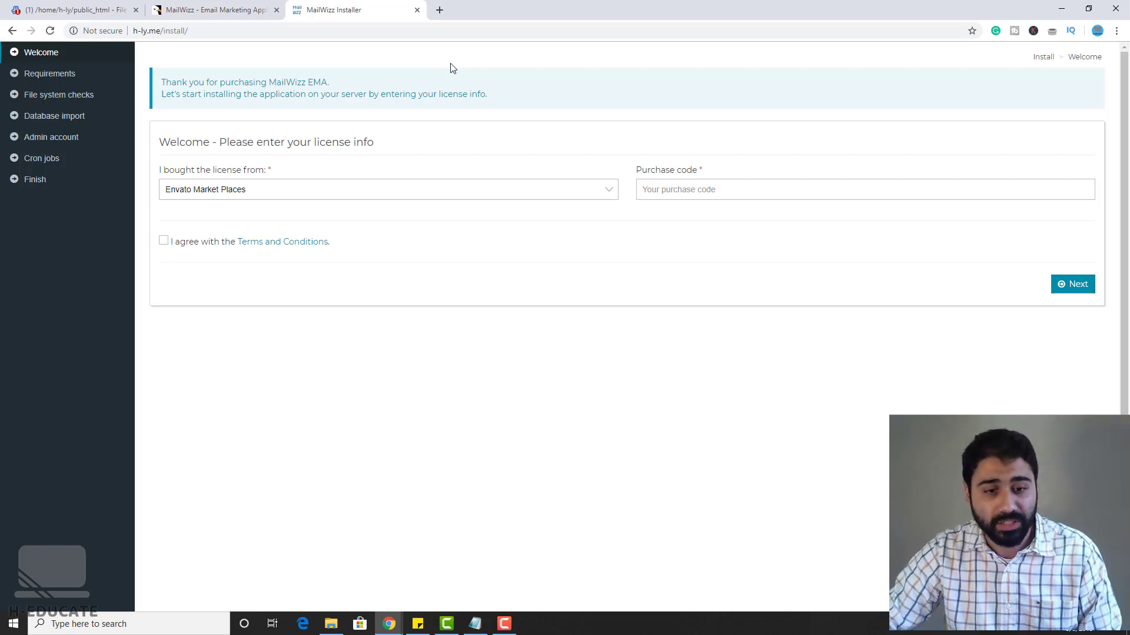
{"action": "left_click", "coordinate": [718, 188]}
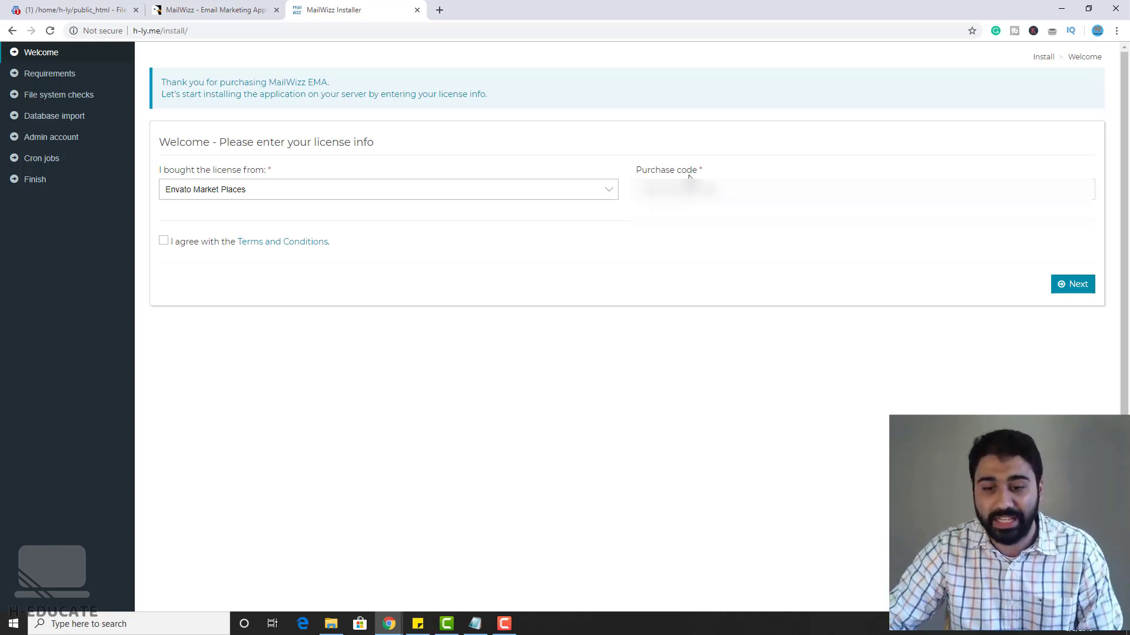
{"action": "left_click", "coordinate": [164, 241]}
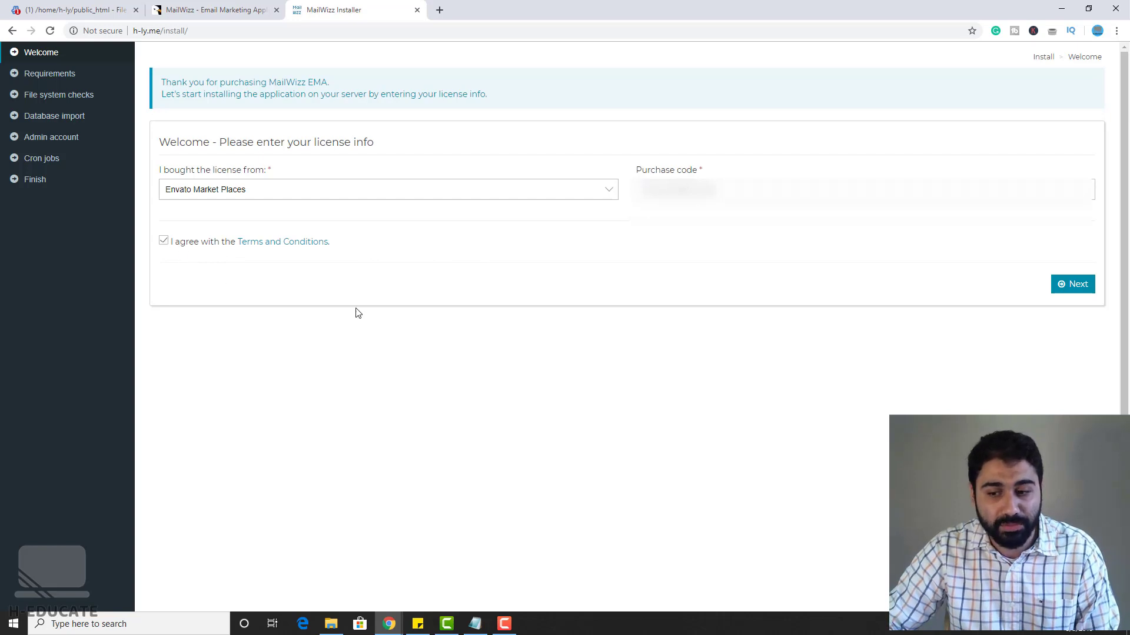
{"action": "left_click", "coordinate": [1070, 285]}
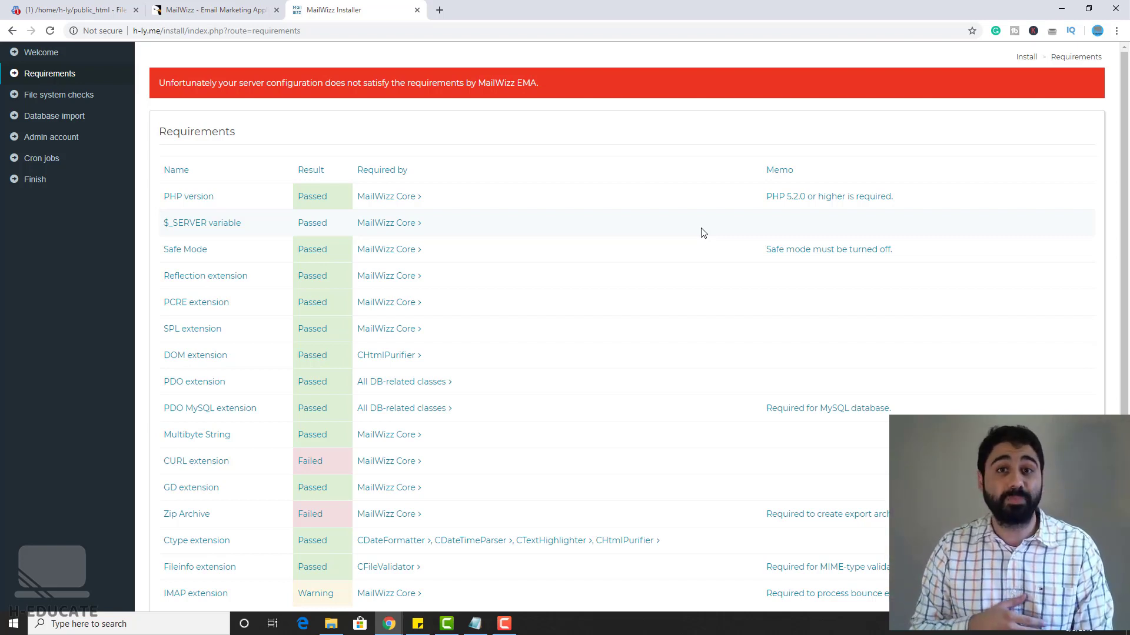
{"action": "scroll", "coordinate": [703, 233], "scroll_direction": "down", "scroll_amount": 1}
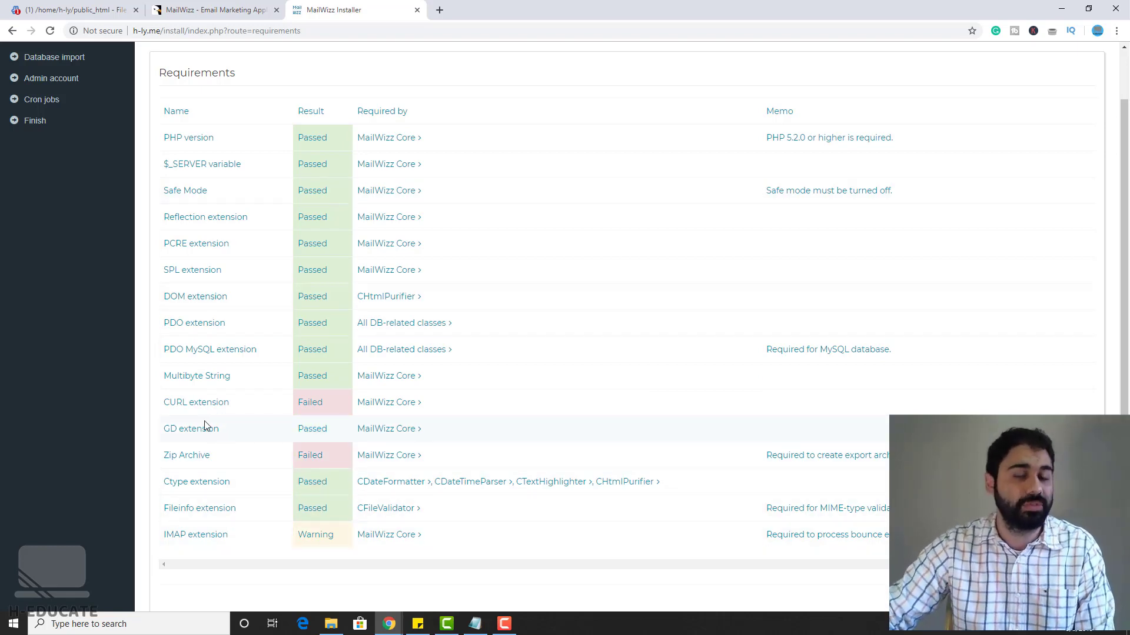
{"action": "scroll", "coordinate": [204, 425], "scroll_direction": "up", "scroll_amount": 1}
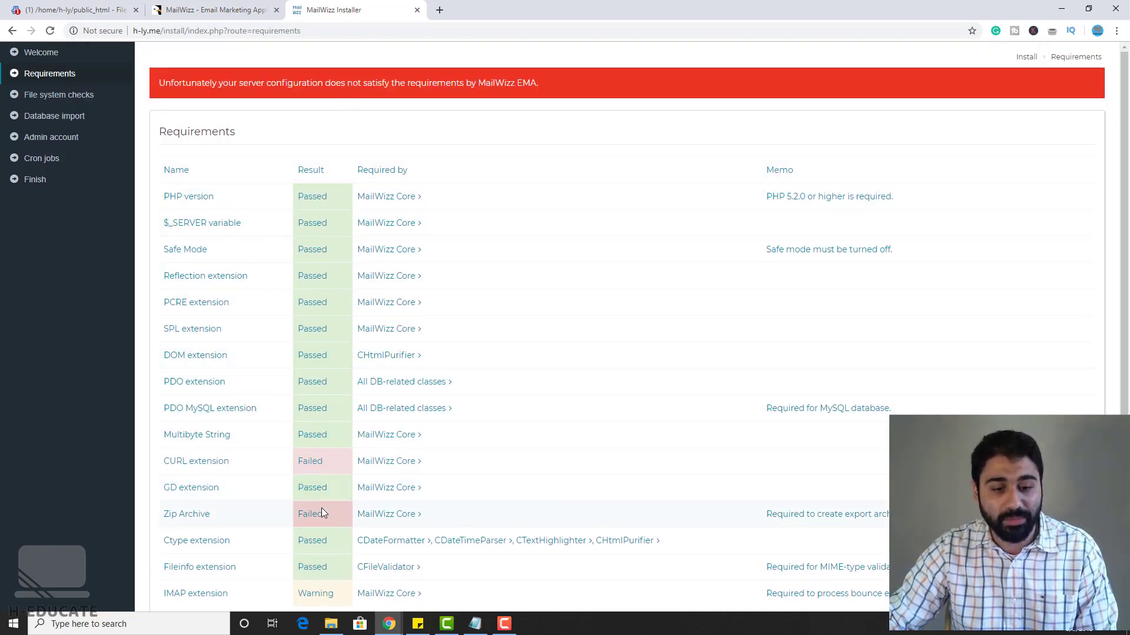
{"action": "left_click_drag", "start_coordinate": [229, 461], "coordinate": [162, 462]}
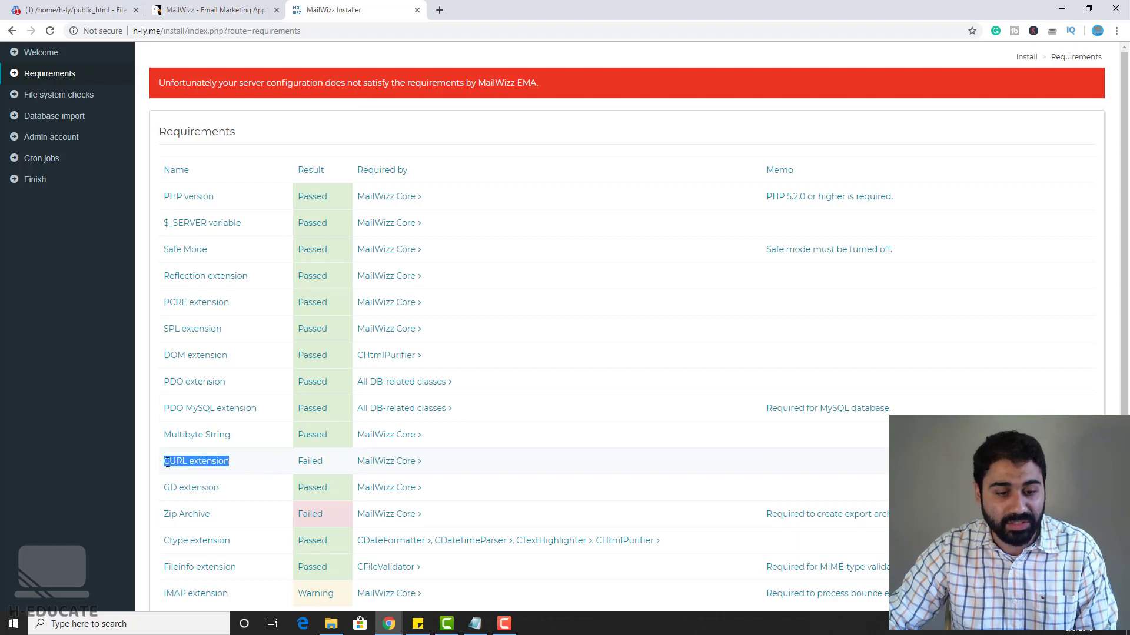
{"action": "left_click_drag", "start_coordinate": [219, 515], "coordinate": [158, 515]}
{"action": "left_click", "coordinate": [220, 545]}
{"action": "left_click_drag", "start_coordinate": [241, 596], "coordinate": [163, 594]}
{"action": "left_click", "coordinate": [170, 594]}
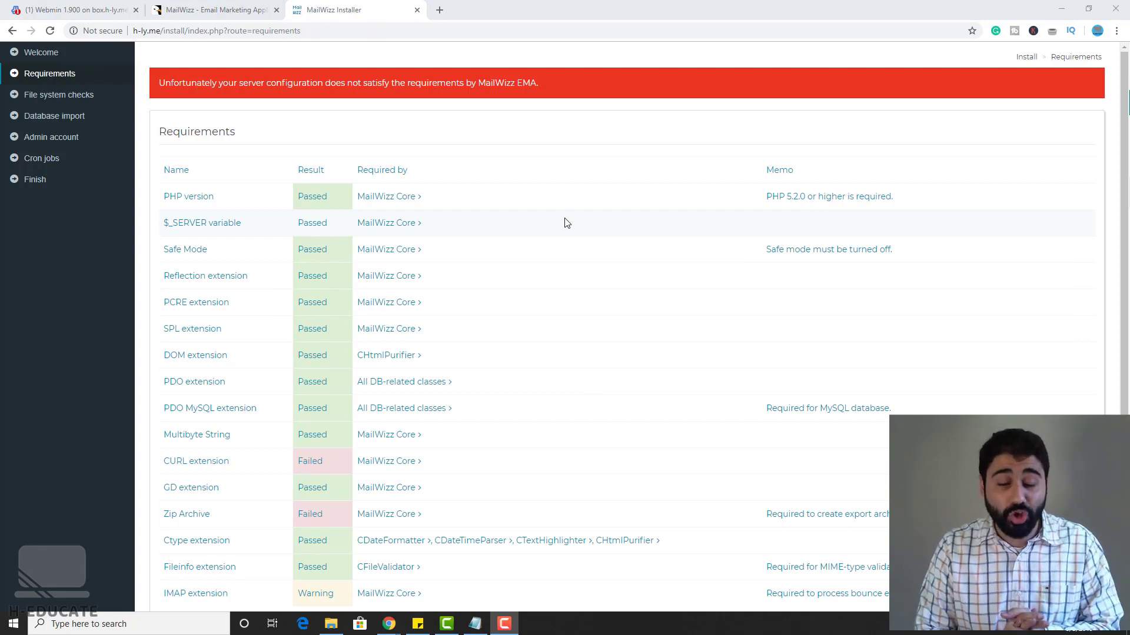
Step: Launch PuTTY and open an SSH connection to host h-ly.me
{"action": "key", "text": "super"}
{"action": "type", "text": "p"}
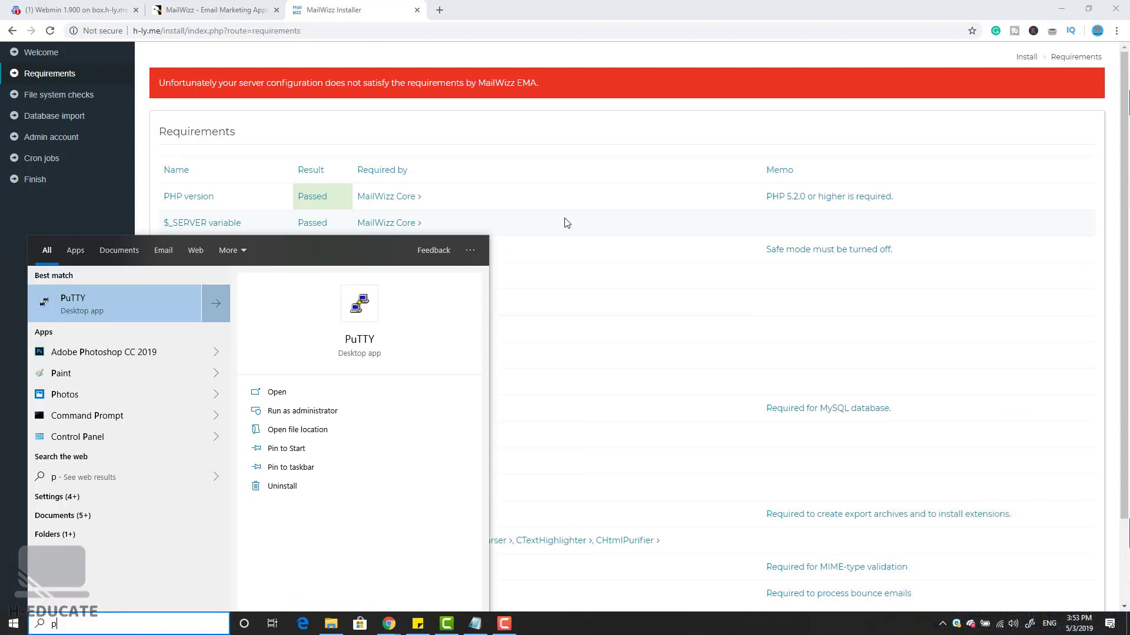
{"action": "type", "text": "utty"}
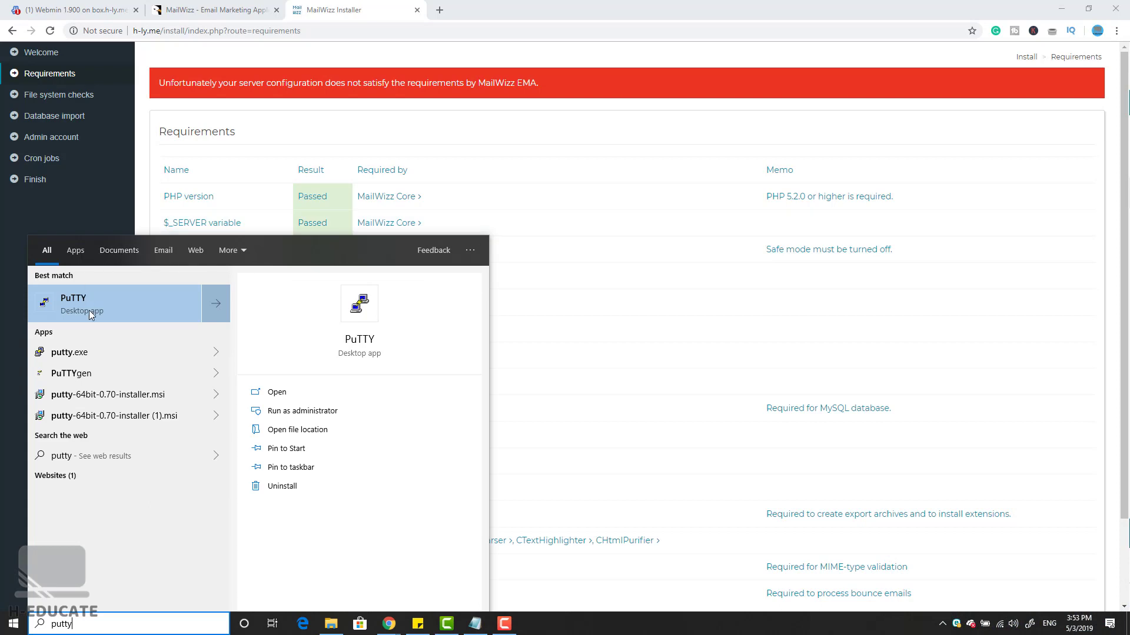
{"action": "left_click", "coordinate": [90, 309]}
{"action": "left_click_drag", "start_coordinate": [529, 189], "coordinate": [670, 187]}
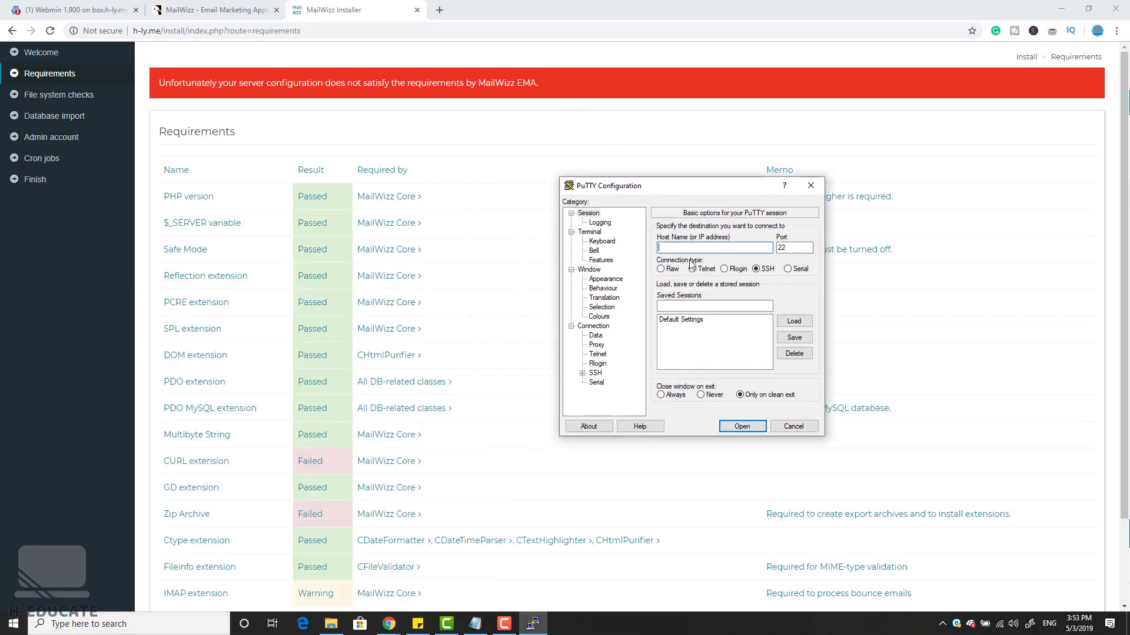
{"action": "left_click", "coordinate": [692, 248]}
{"action": "type", "text": "h-ly.me"}
{"action": "left_click", "coordinate": [740, 427]}
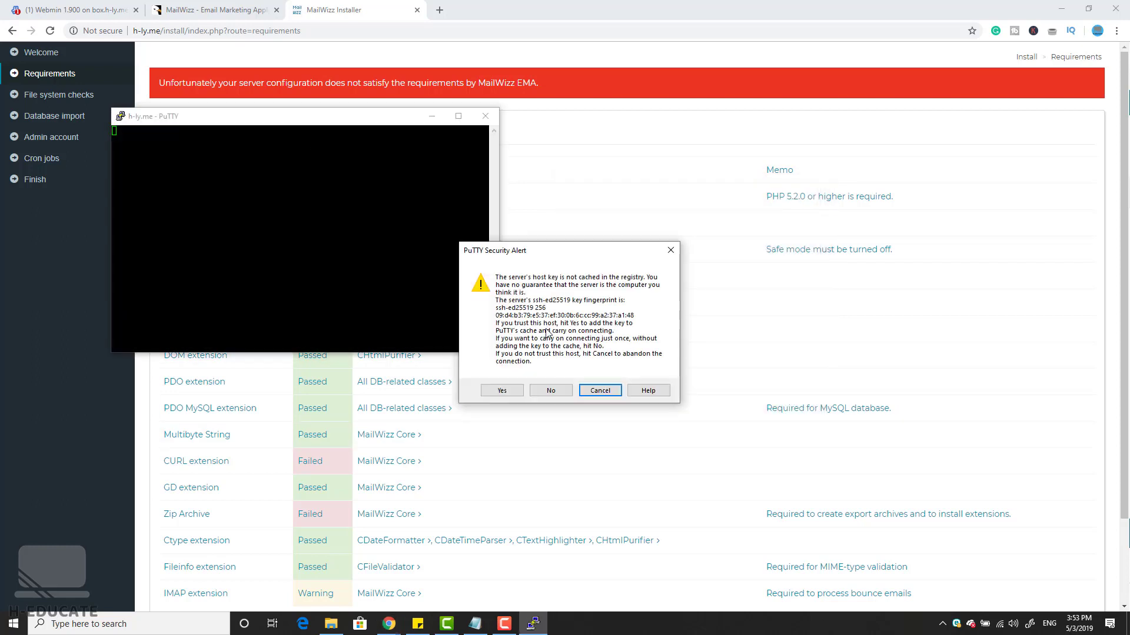
Step: Trust the server's host key and log in as root
{"action": "left_click", "coordinate": [502, 390]}
{"action": "left_click_drag", "start_coordinate": [301, 121], "coordinate": [740, 203]}
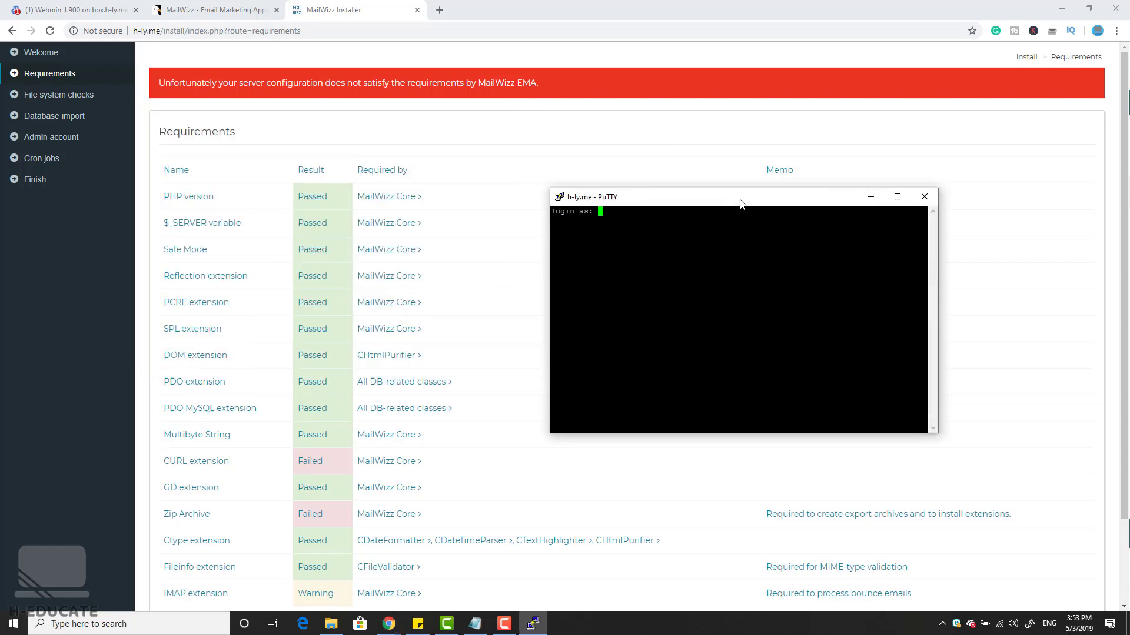
{"action": "type", "text": "root"}
{"action": "key", "text": "Return"}
{"action": "key", "text": "Return"}
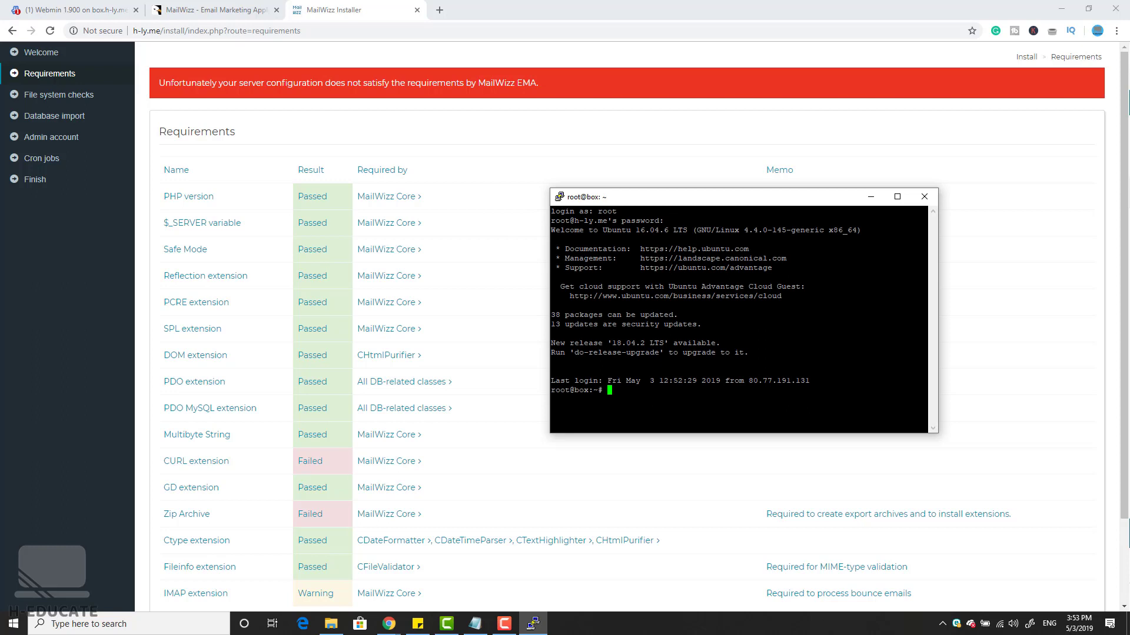
Step: Run sudo apt-get update to refresh the server's package lists
{"action": "key", "text": "alt+Tab"}
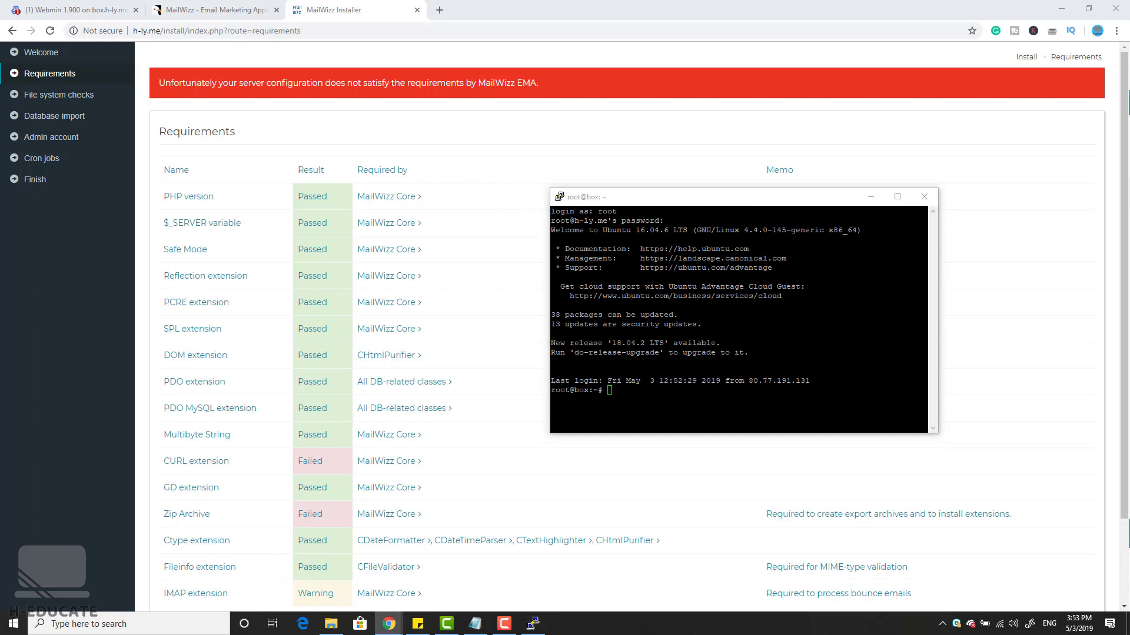
{"action": "key", "text": "alt+Tab"}
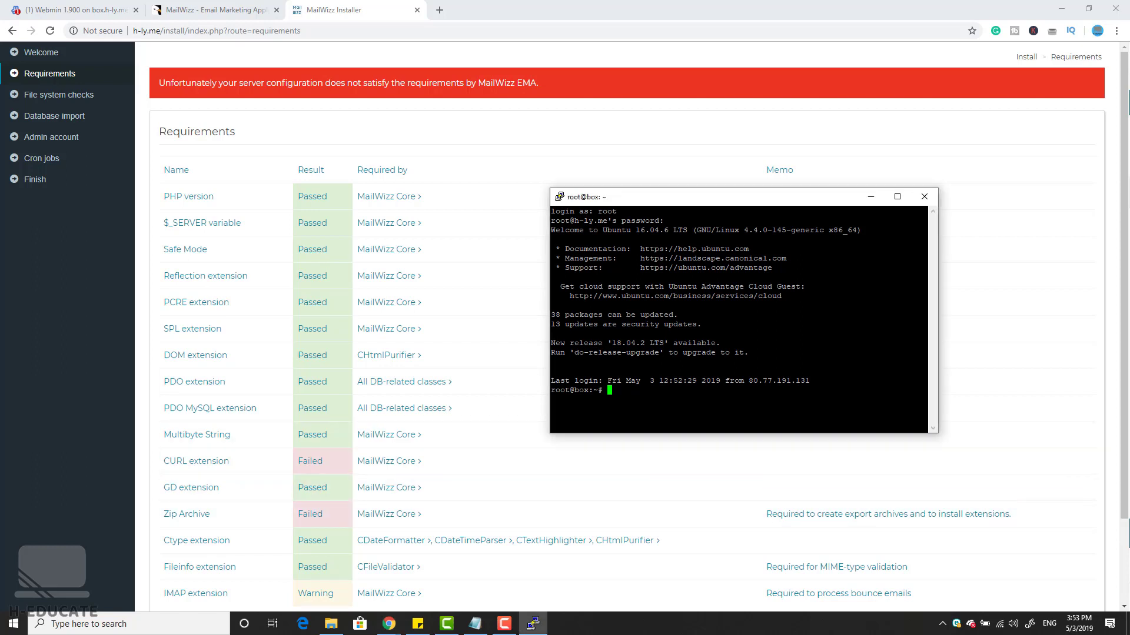
{"action": "type", "text": "sudo apt-get update"}
{"action": "key", "text": "Return"}
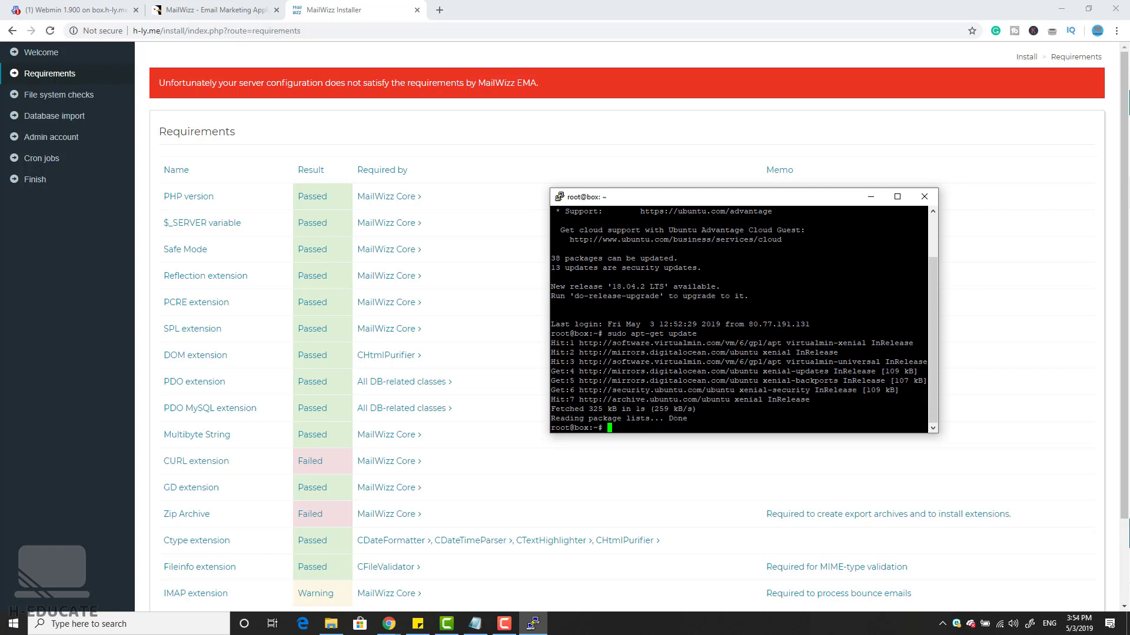
Step: Run sudo apt-get install curl, then check the installed version with curl --version
{"action": "key", "text": "alt+Tab"}
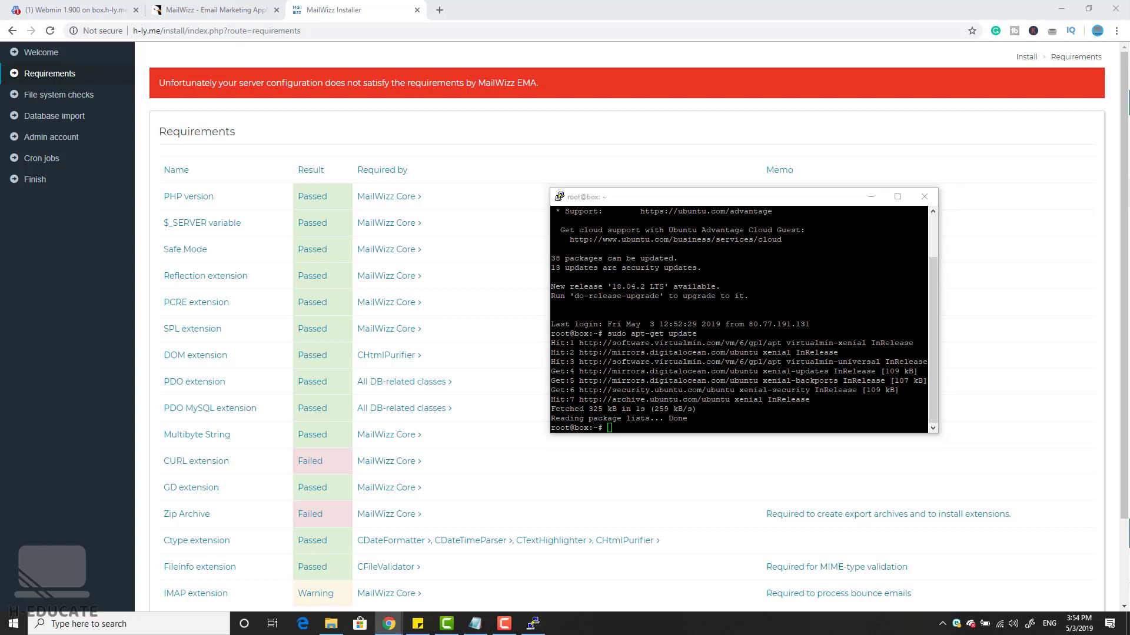
{"action": "right_click", "coordinate": [647, 425]}
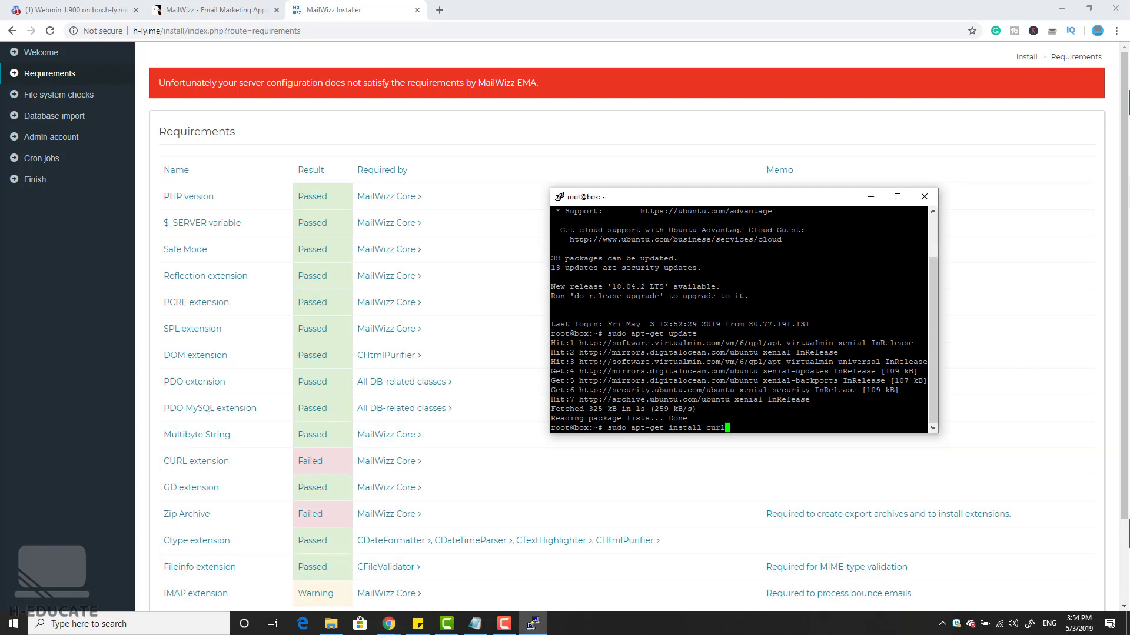
{"action": "key", "text": "Return"}
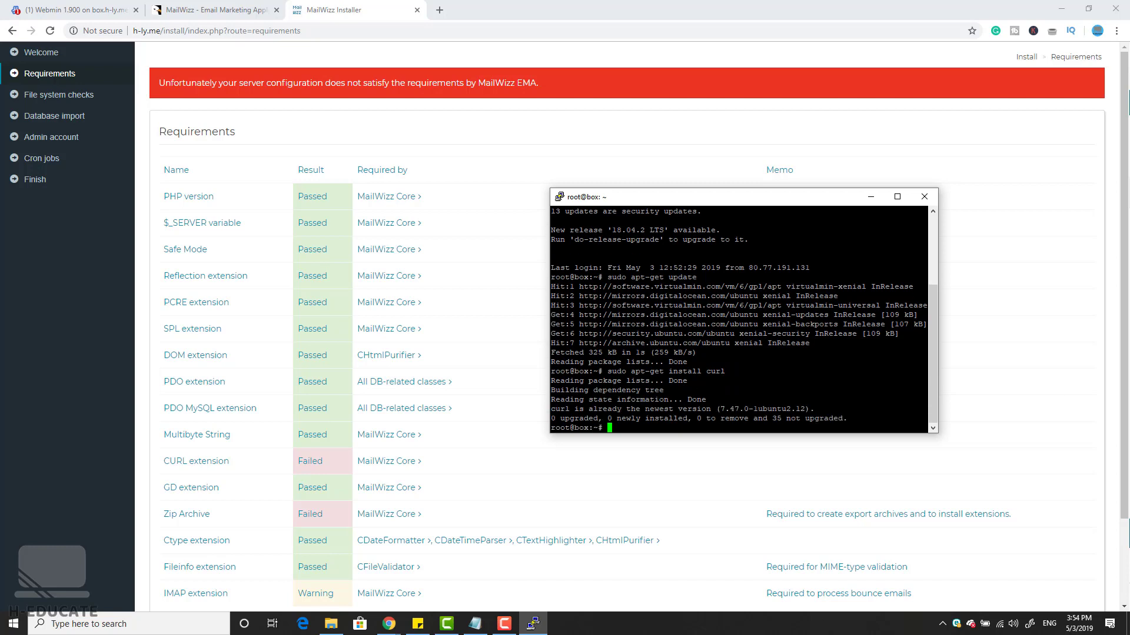
{"action": "key", "text": "alt+Tab"}
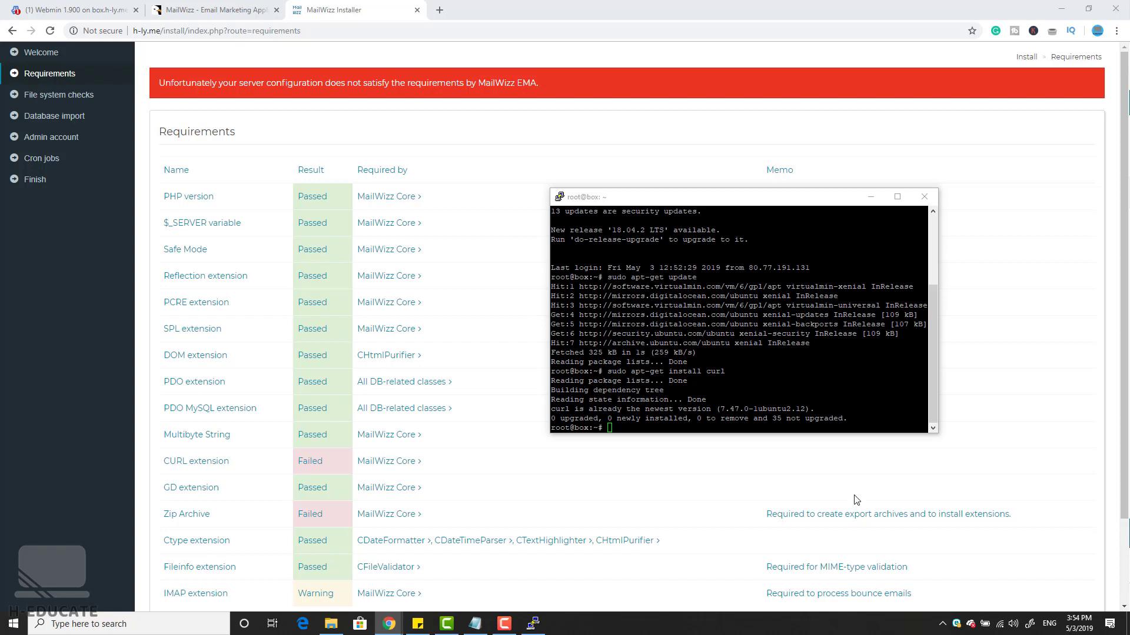
{"action": "key", "text": "alt+Tab"}
{"action": "type", "text": "curl --version"}
{"action": "key", "text": "Return"}
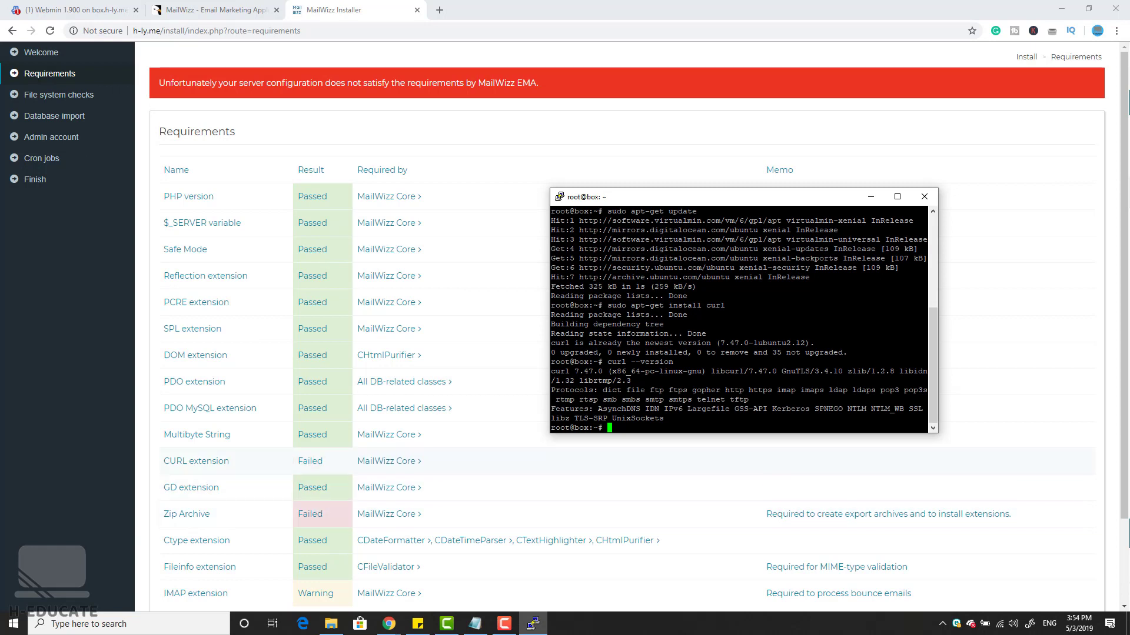
Step: Install the php7.0-zip and php7.0-imap packages with apt-get, confirming each with y
{"action": "left_click", "coordinate": [959, 239]}
{"action": "right_click", "coordinate": [711, 431]}
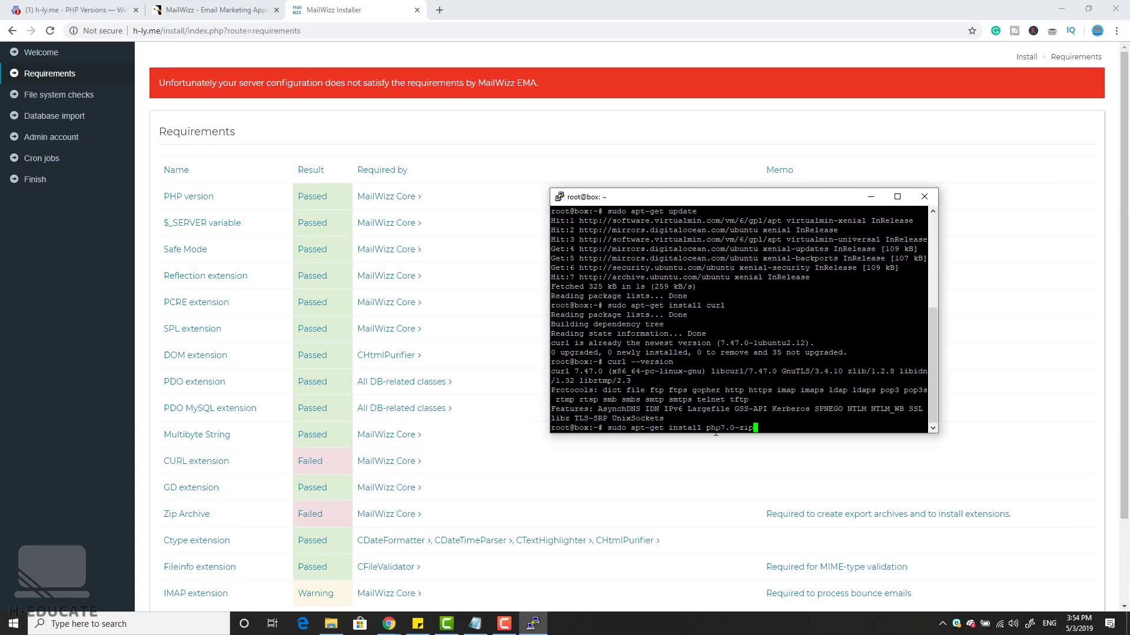
{"action": "key", "text": "Return"}
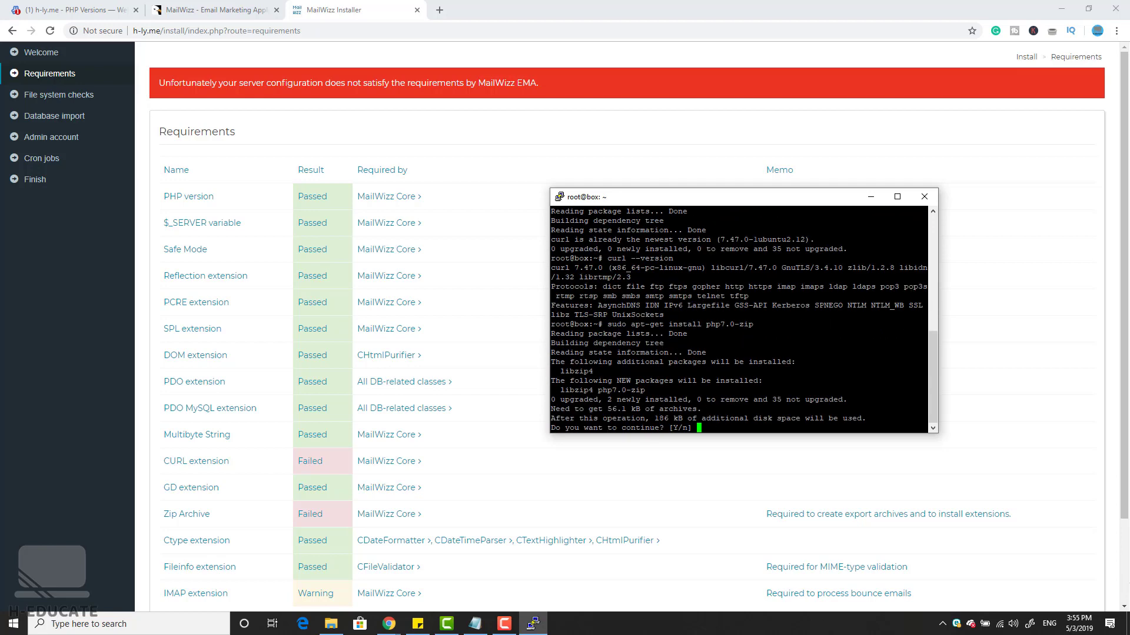
{"action": "type", "text": "y"}
{"action": "key", "text": "Return"}
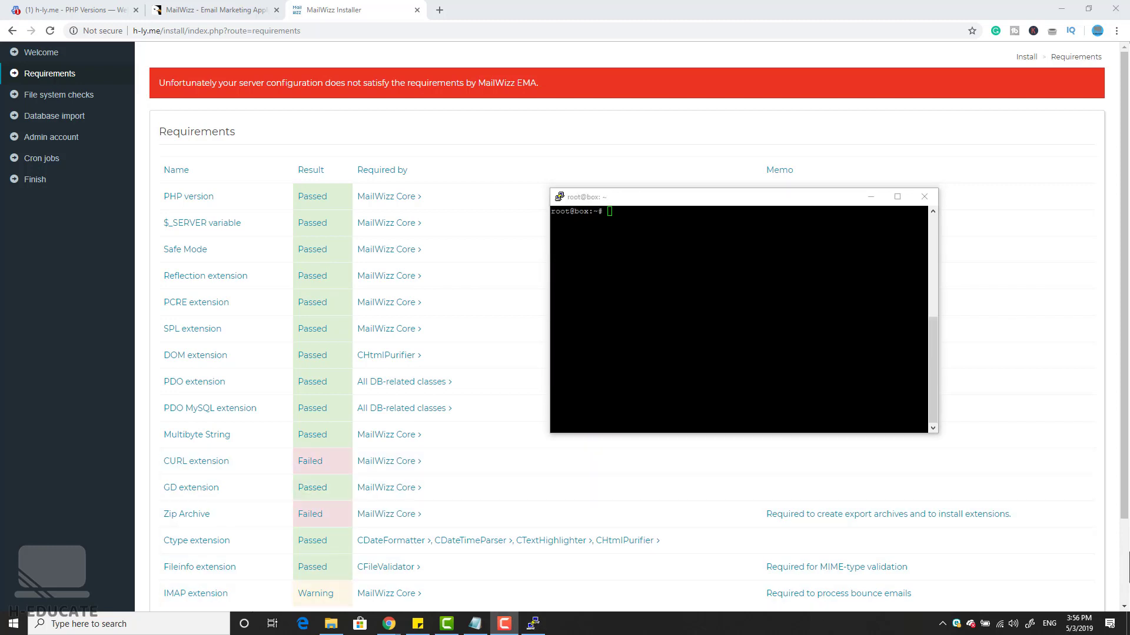
{"action": "left_click", "coordinate": [730, 347]}
{"action": "type", "text": "sudo apt-get install php7.0-imap"}
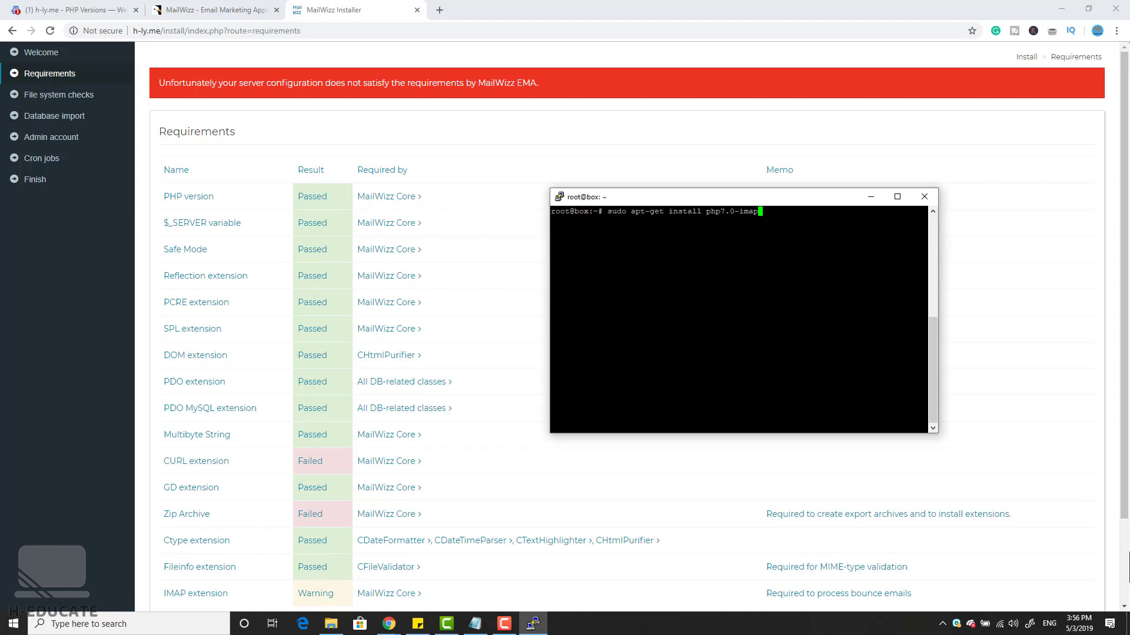
{"action": "key", "text": "Return"}
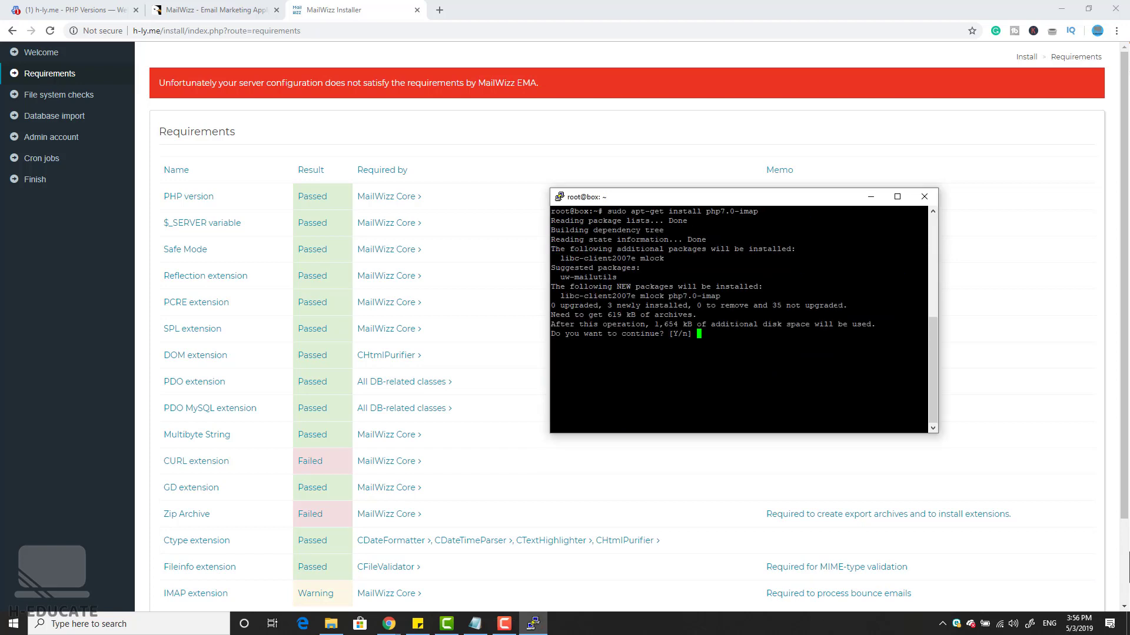
{"action": "type", "text": "y"}
{"action": "key", "text": "Return"}
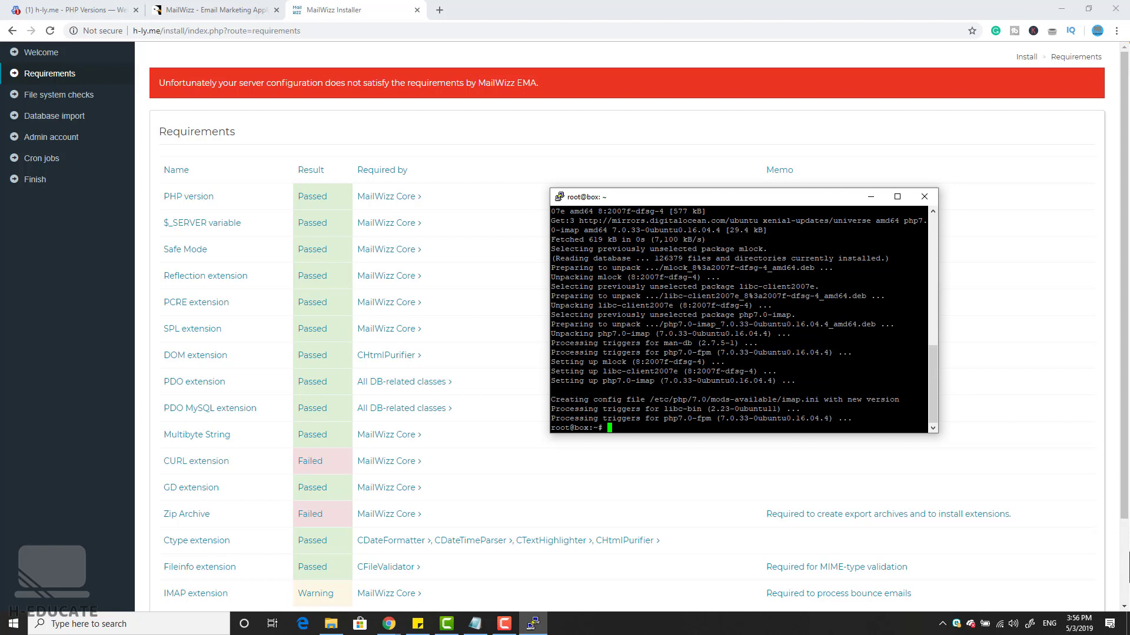
Step: Restart the apache2 and php7.0-fpm services, then close the PuTTY window
{"action": "type", "text": "sudo service apache2 restart"}
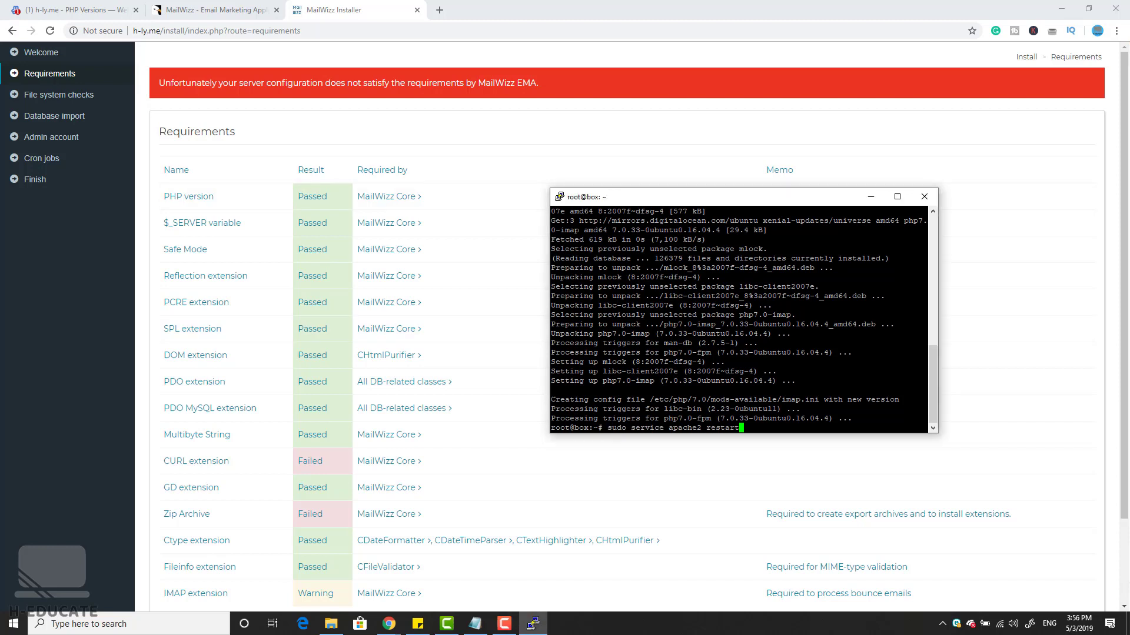
{"action": "key", "text": "Return"}
{"action": "type", "text": "service php-fpm restart"}
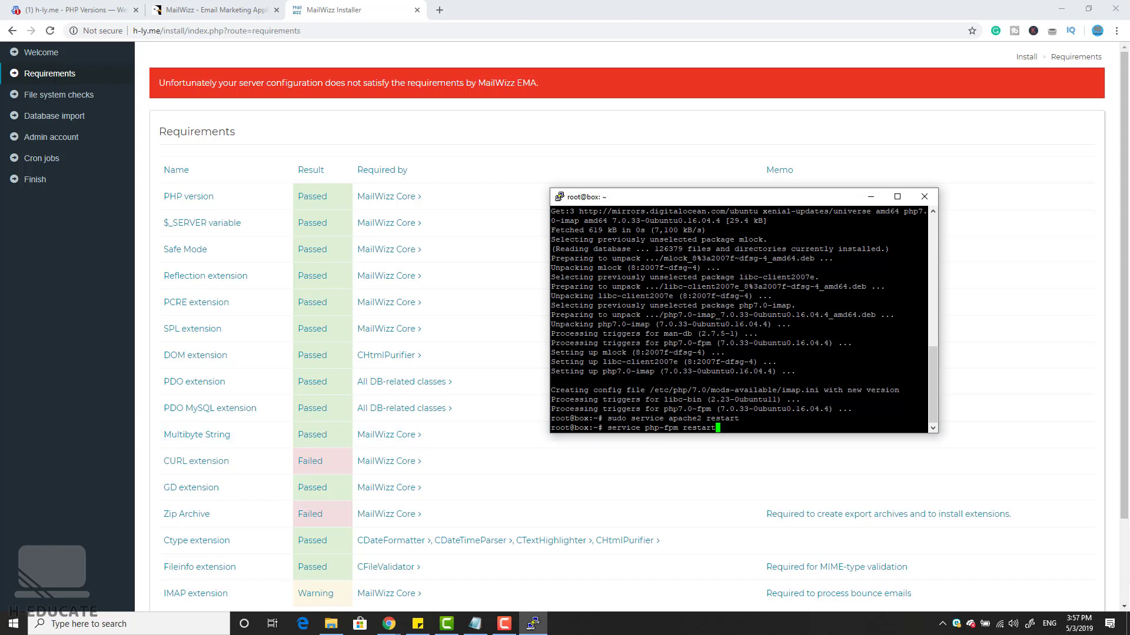
{"action": "key", "text": "Return"}
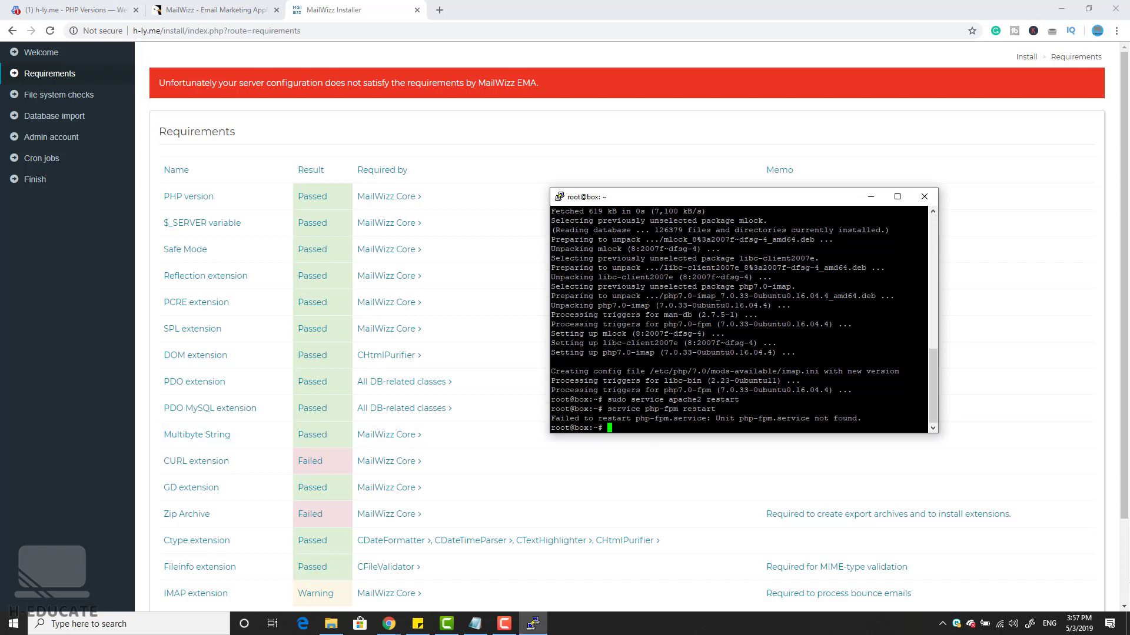
{"action": "type", "text": "service php7.0-fpm restart"}
{"action": "key", "text": "Return"}
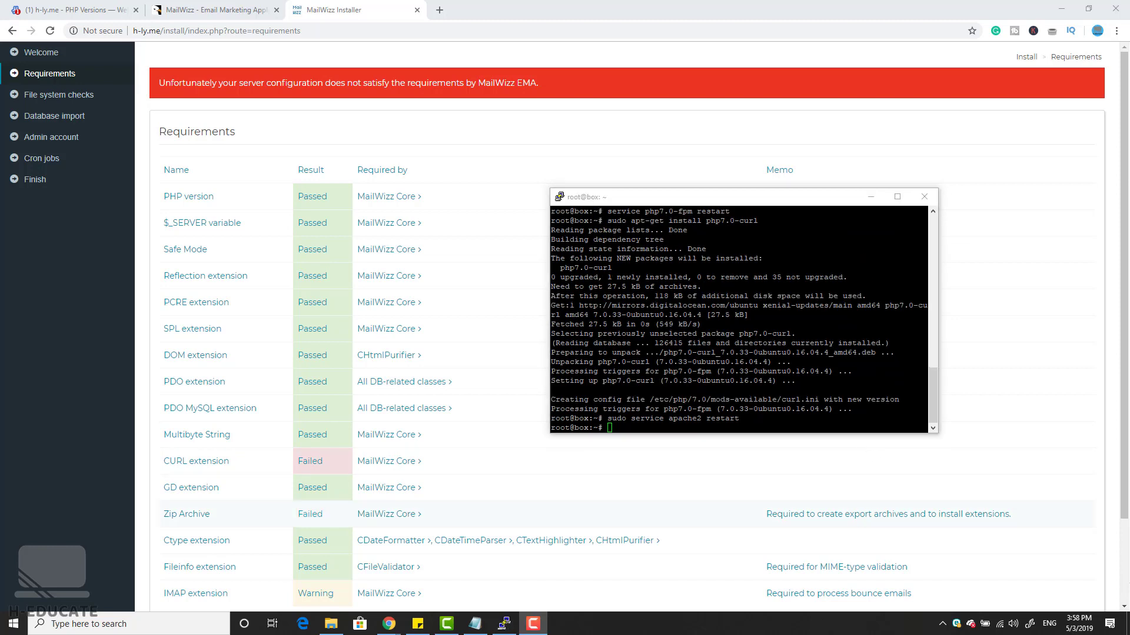
{"action": "left_click", "coordinate": [580, 198]}
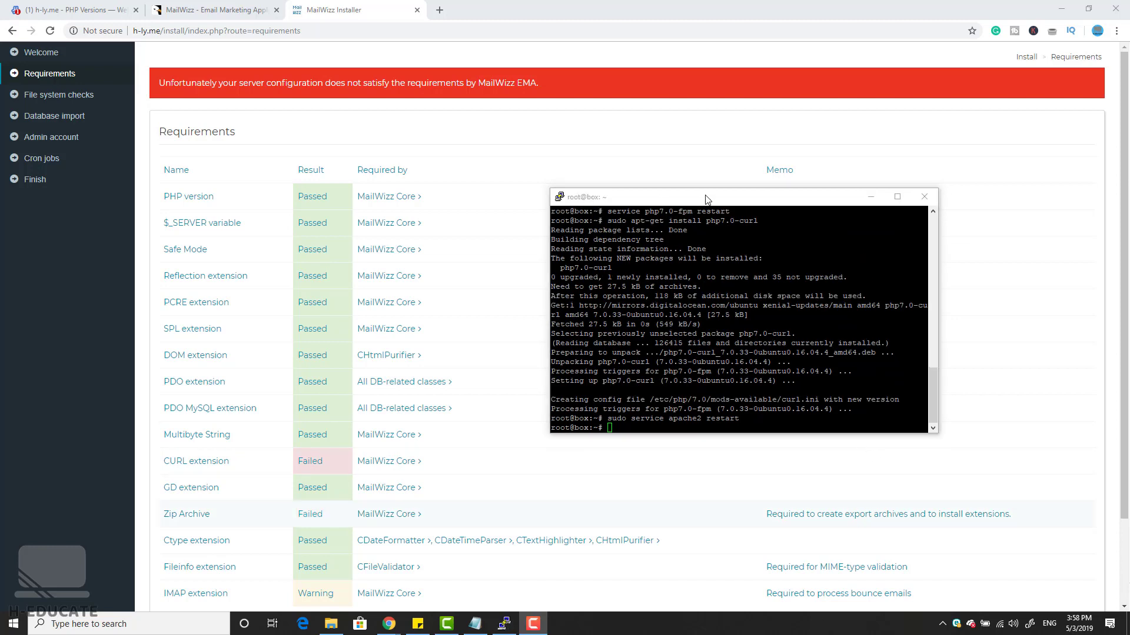
{"action": "left_click", "coordinate": [922, 197]}
Step: Reload the requirements check, then continue past the passed requirements and file system checks
{"action": "left_click", "coordinate": [590, 357]}
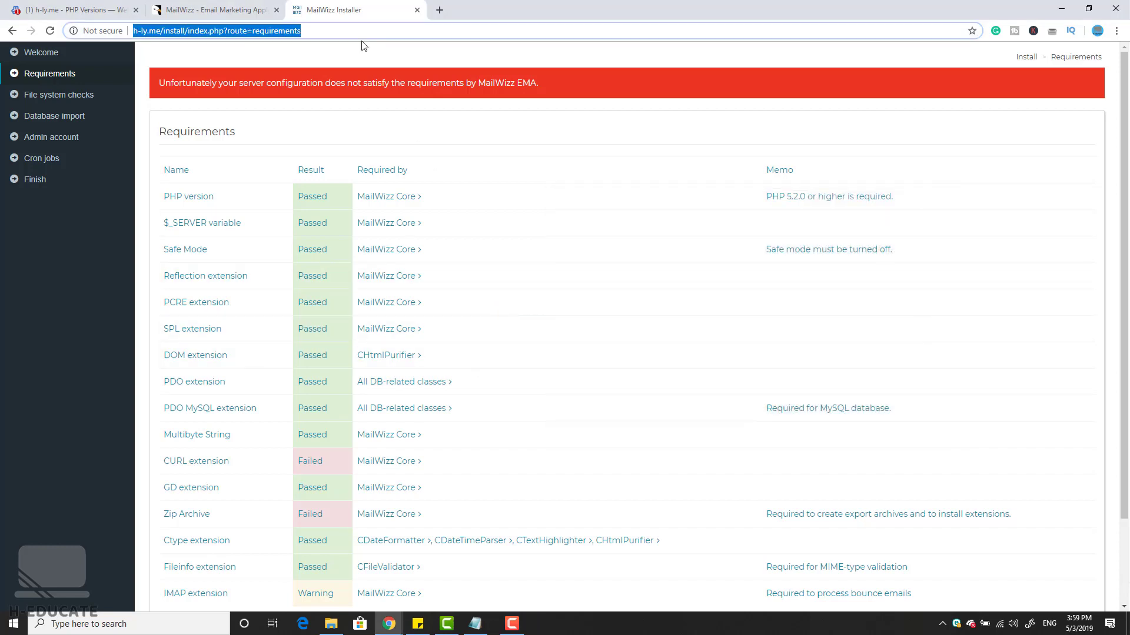
{"action": "left_click", "coordinate": [50, 31]}
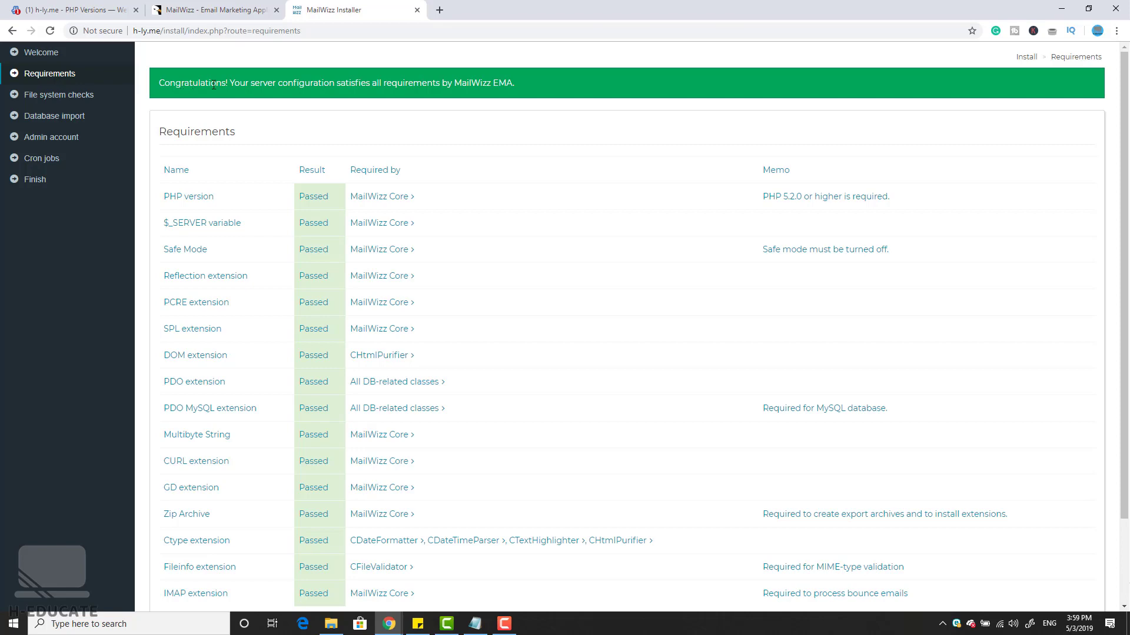
{"action": "scroll", "coordinate": [543, 91], "scroll_direction": "down", "scroll_amount": 2}
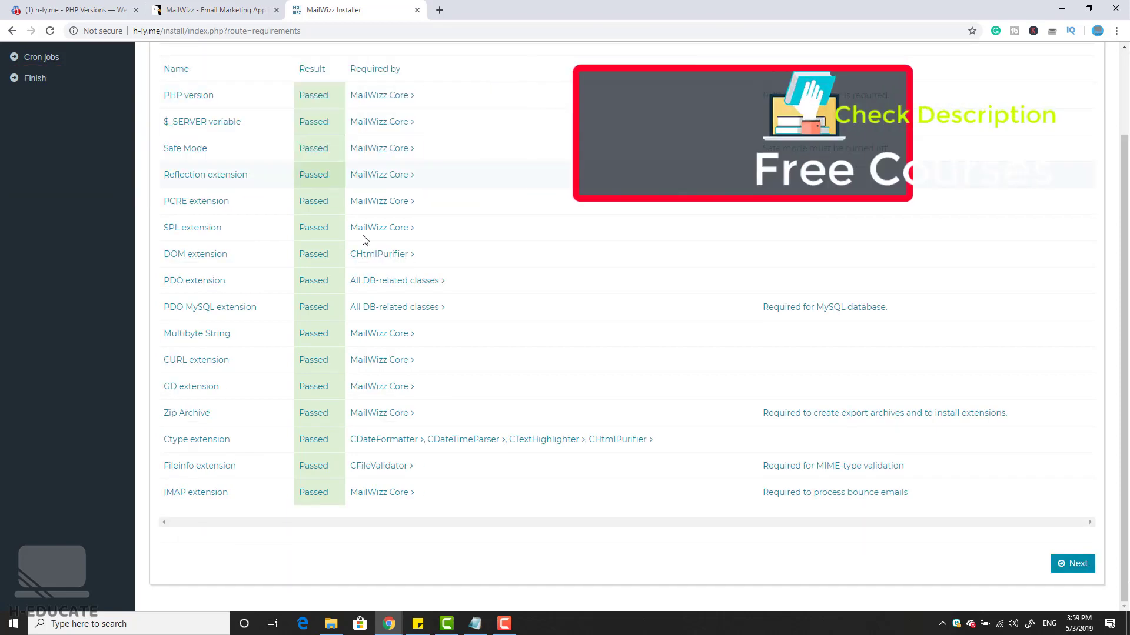
{"action": "scroll", "coordinate": [493, 194], "scroll_direction": "up", "scroll_amount": 1}
{"action": "scroll", "coordinate": [493, 194], "scroll_direction": "down", "scroll_amount": 1}
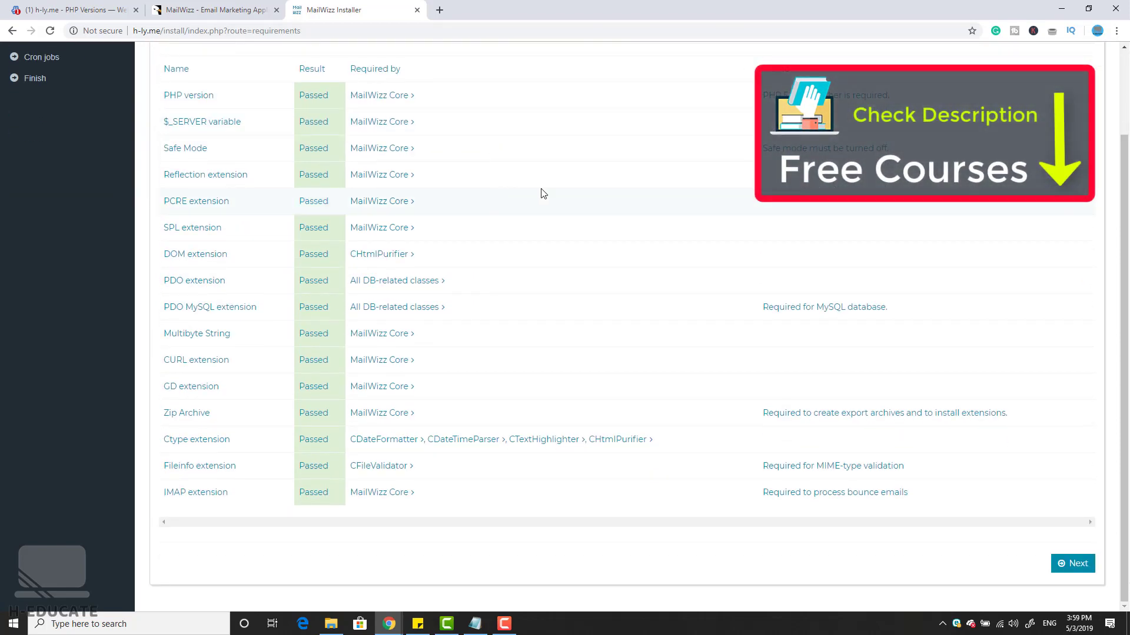
{"action": "left_click", "coordinate": [1077, 566]}
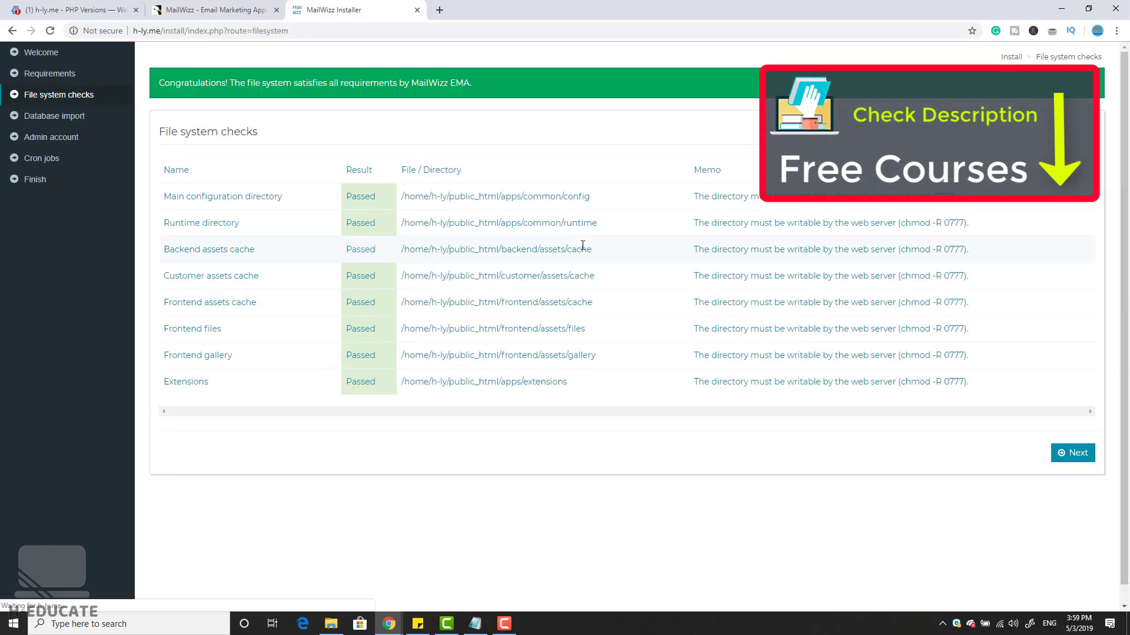
{"action": "left_click", "coordinate": [1074, 454]}
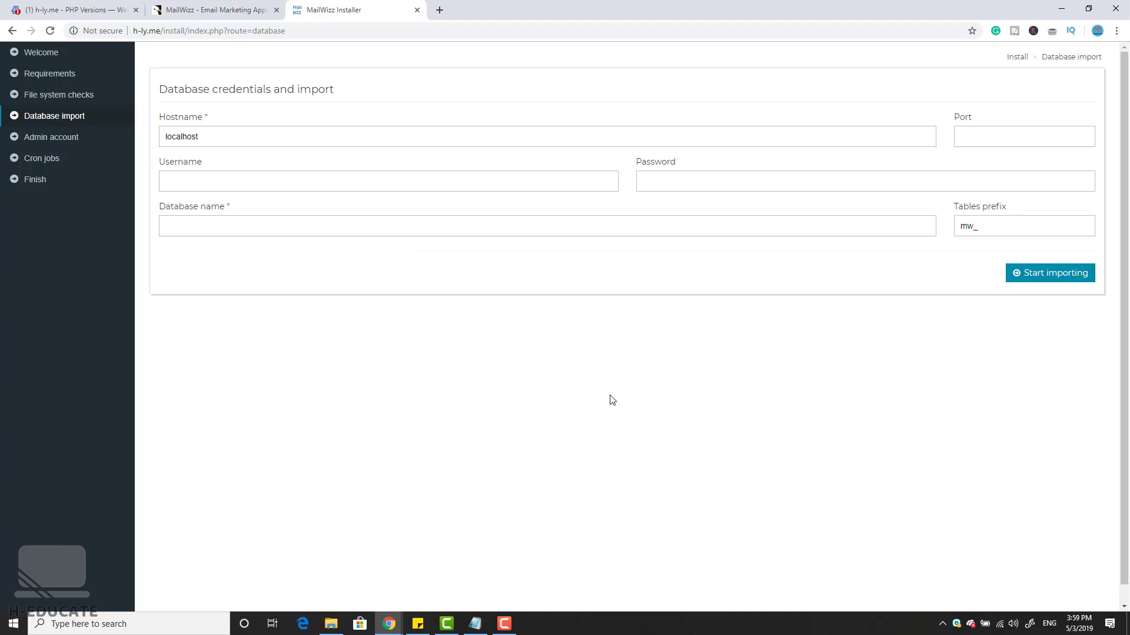
{"action": "left_click", "coordinate": [74, 8]}
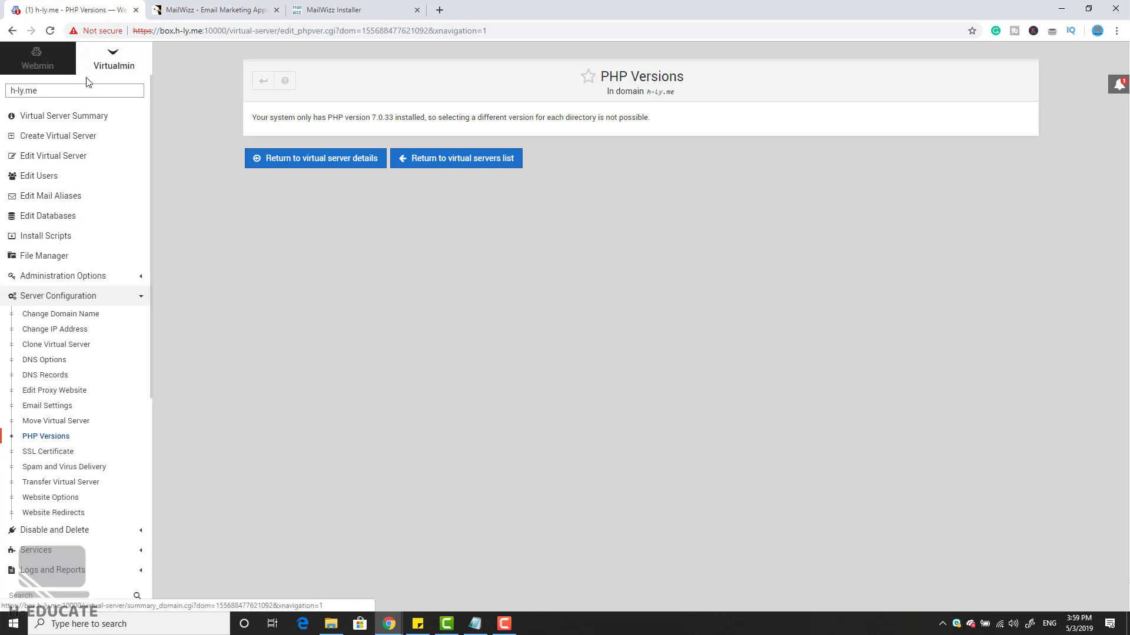
Step: Create a MySQL database named mailwizz for h-ly.me and copy its name
{"action": "left_click", "coordinate": [43, 235]}
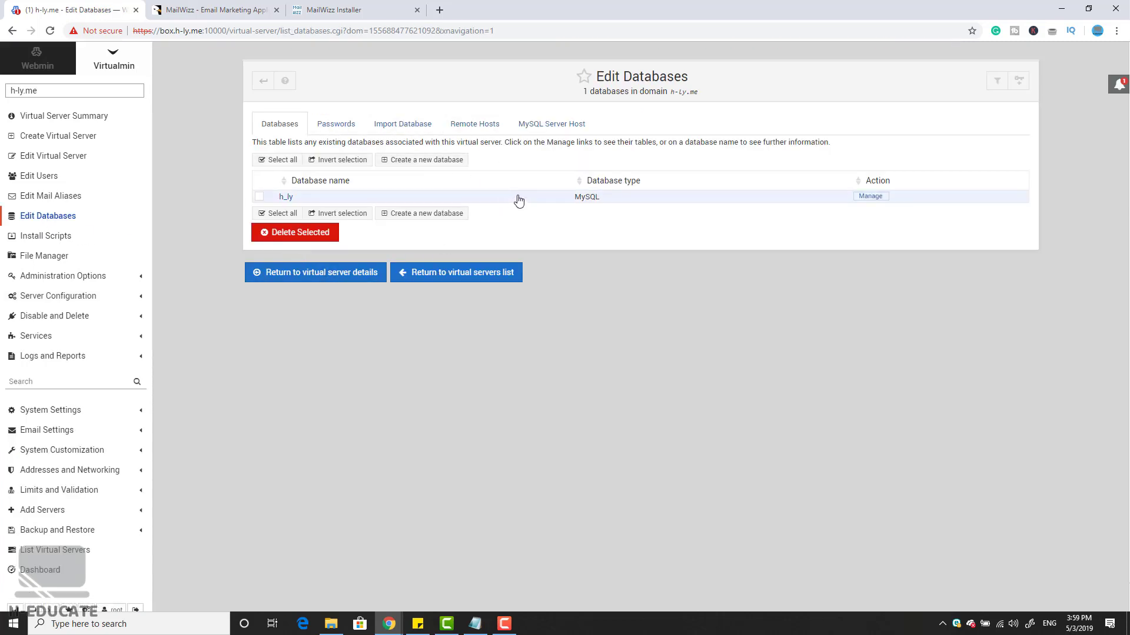
{"action": "left_click", "coordinate": [419, 214]}
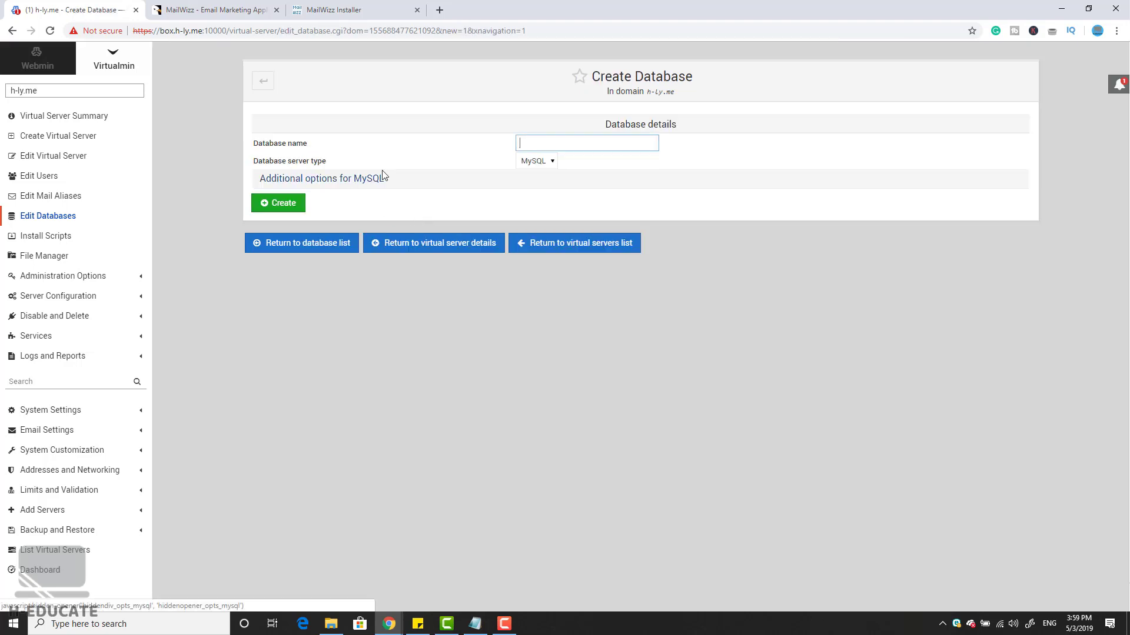
{"action": "type", "text": "mailwizz"}
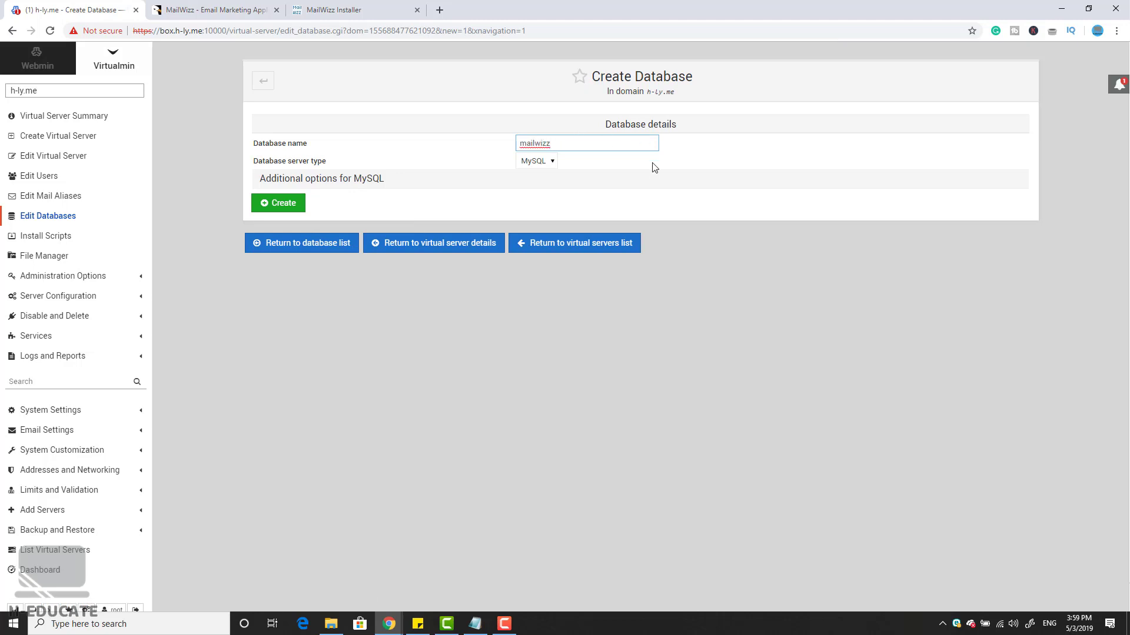
{"action": "left_click", "coordinate": [285, 208]}
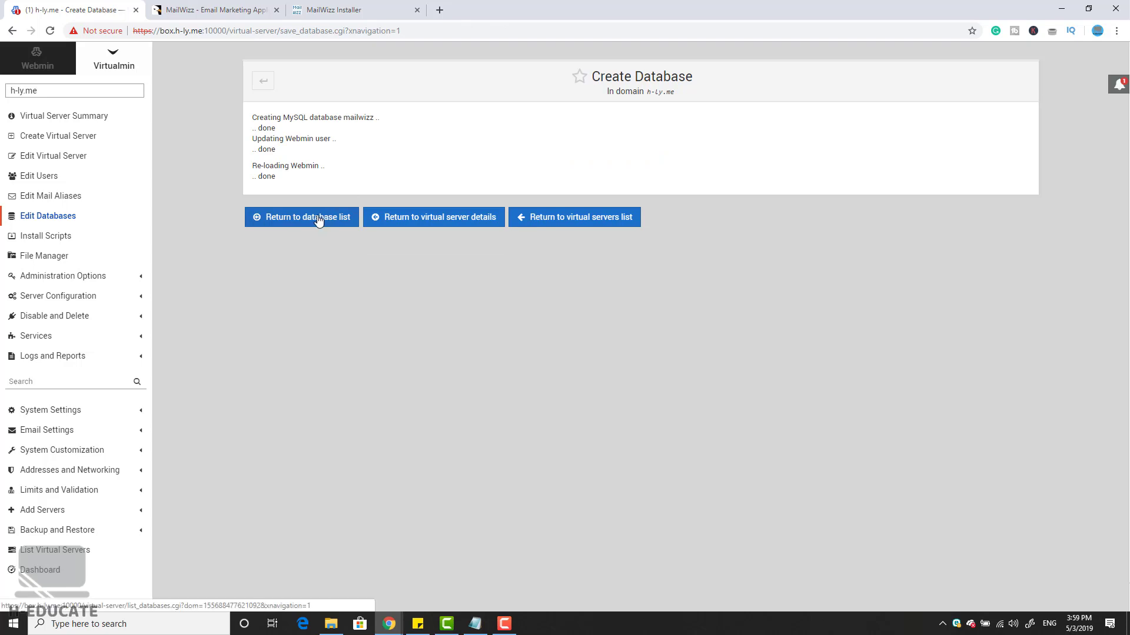
{"action": "left_click", "coordinate": [319, 219]}
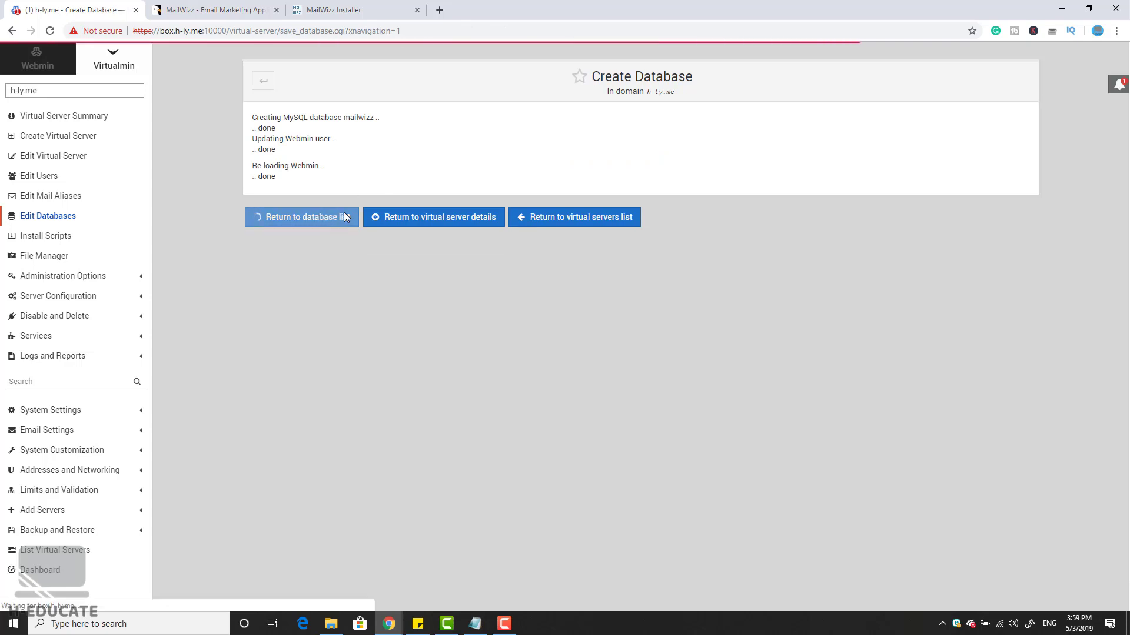
{"action": "left_click_drag", "start_coordinate": [320, 211], "coordinate": [276, 210]}
{"action": "key", "text": "ctrl+c"}
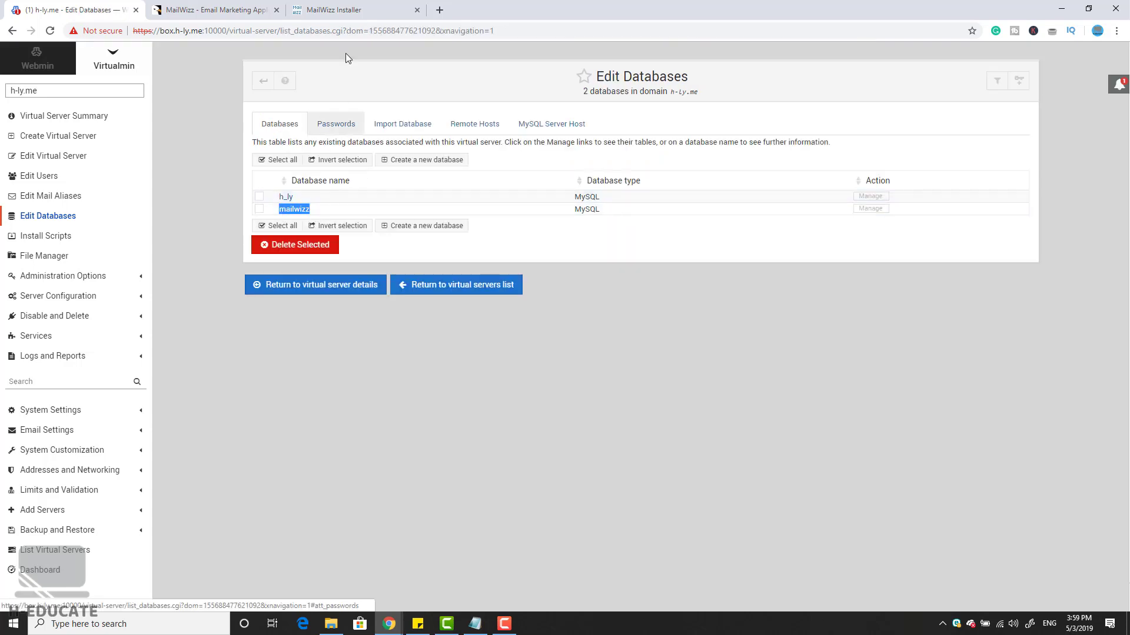
{"action": "left_click", "coordinate": [333, 10]}
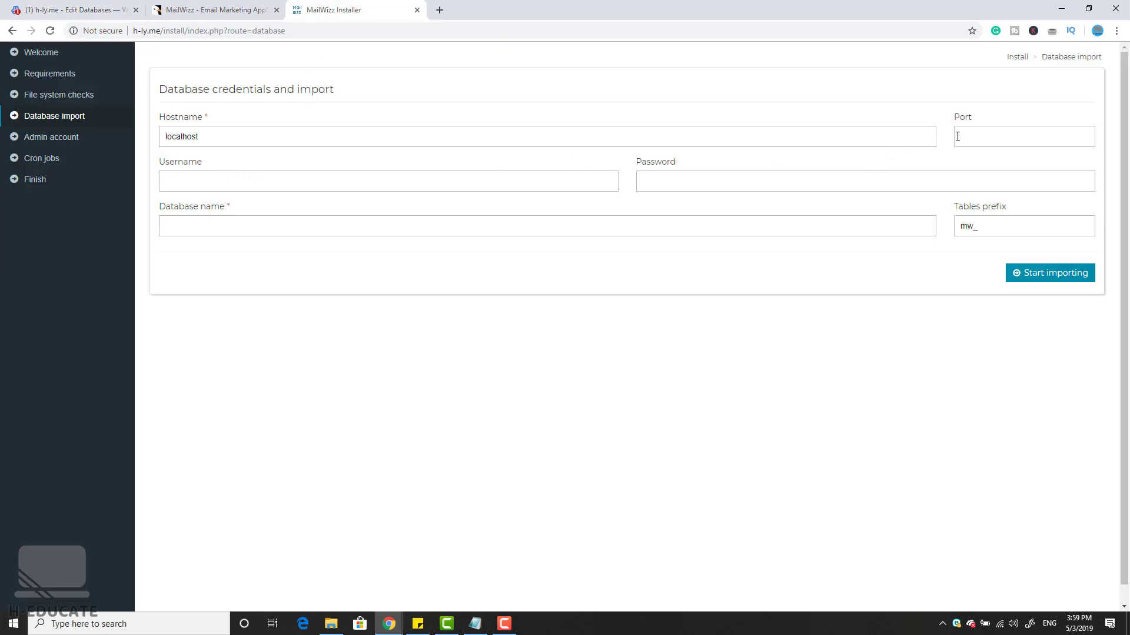
Step: Set the MailWizz database name to mailwizz and clear the mw_ tables prefix
{"action": "key", "text": "ctrl+v"}
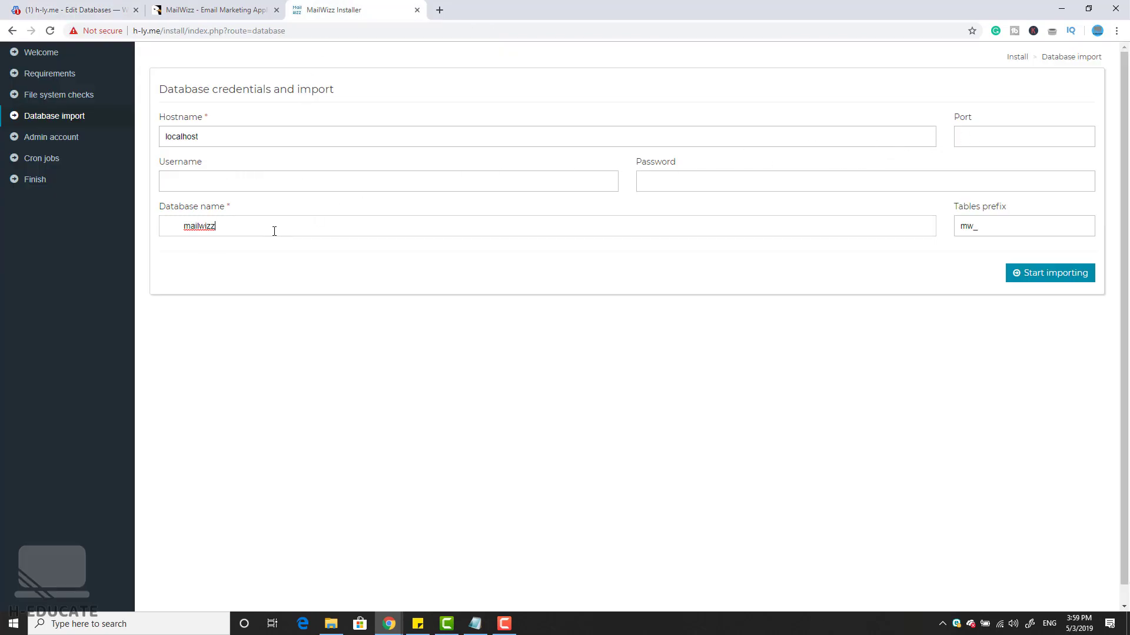
{"action": "left_click_drag", "start_coordinate": [184, 228], "coordinate": [134, 229]}
{"action": "key", "text": "BackSpace"}
{"action": "left_click", "coordinate": [706, 182]}
{"action": "double_click", "coordinate": [1016, 219]}
{"action": "key", "text": "BackSpace"}
Step: Close the CodeCanyon MailWizz page and return to Virtualmin's database list
{"action": "left_click", "coordinate": [206, 9]}
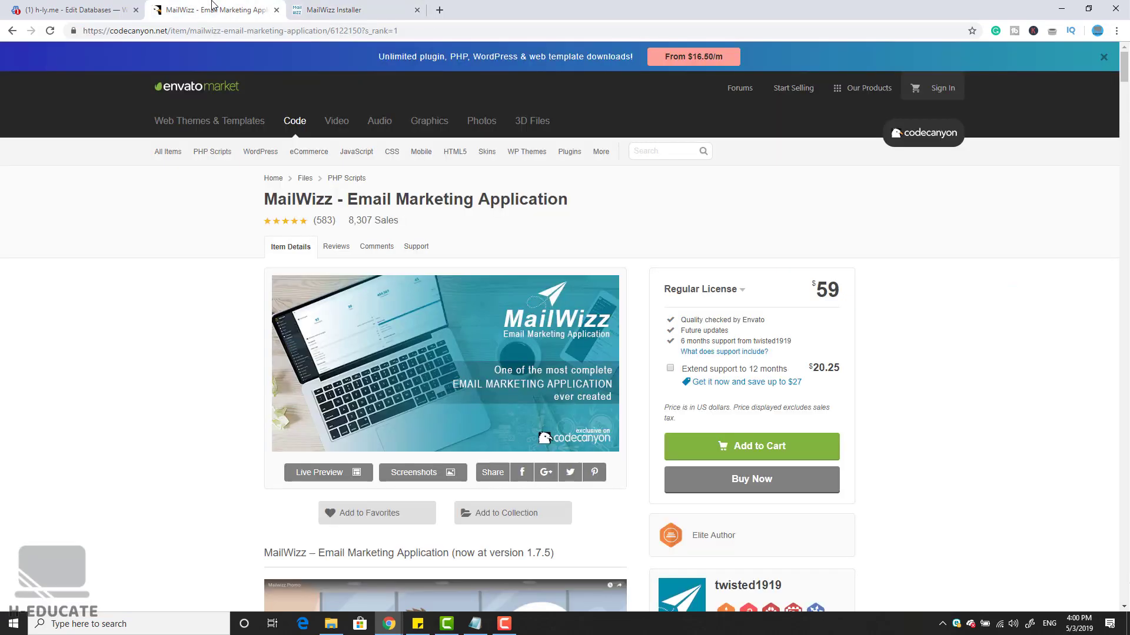
{"action": "left_click", "coordinate": [121, 5]}
{"action": "left_click", "coordinate": [276, 9]}
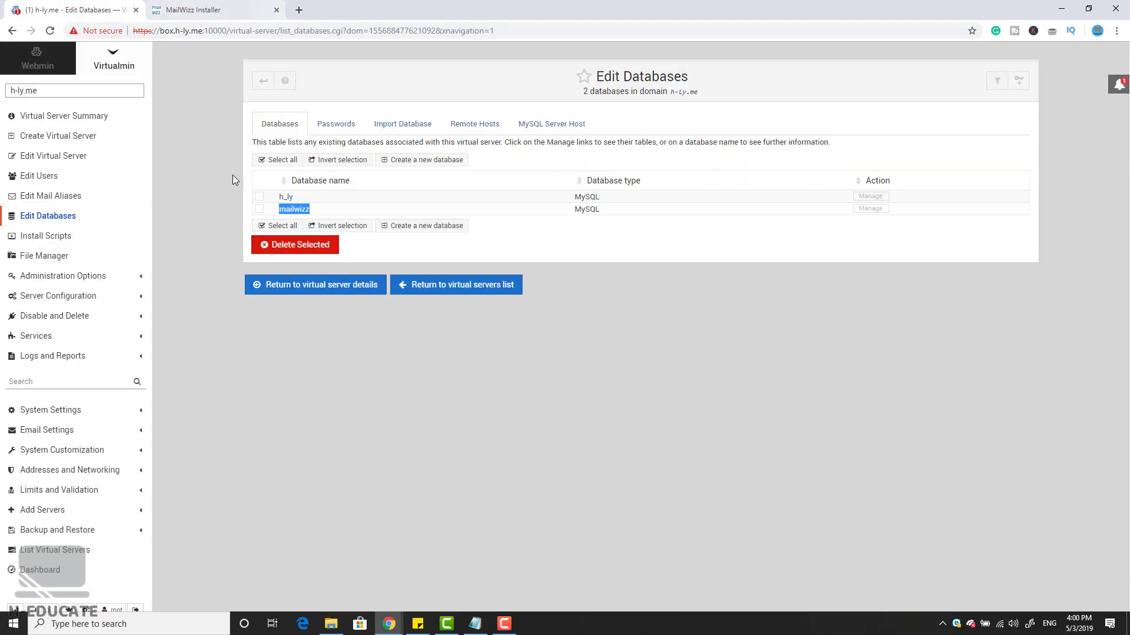
Step: Create a Virtualmin user named mysql with a password and mailwizz (MySQL) access, then copy its full login
{"action": "left_click", "coordinate": [51, 179]}
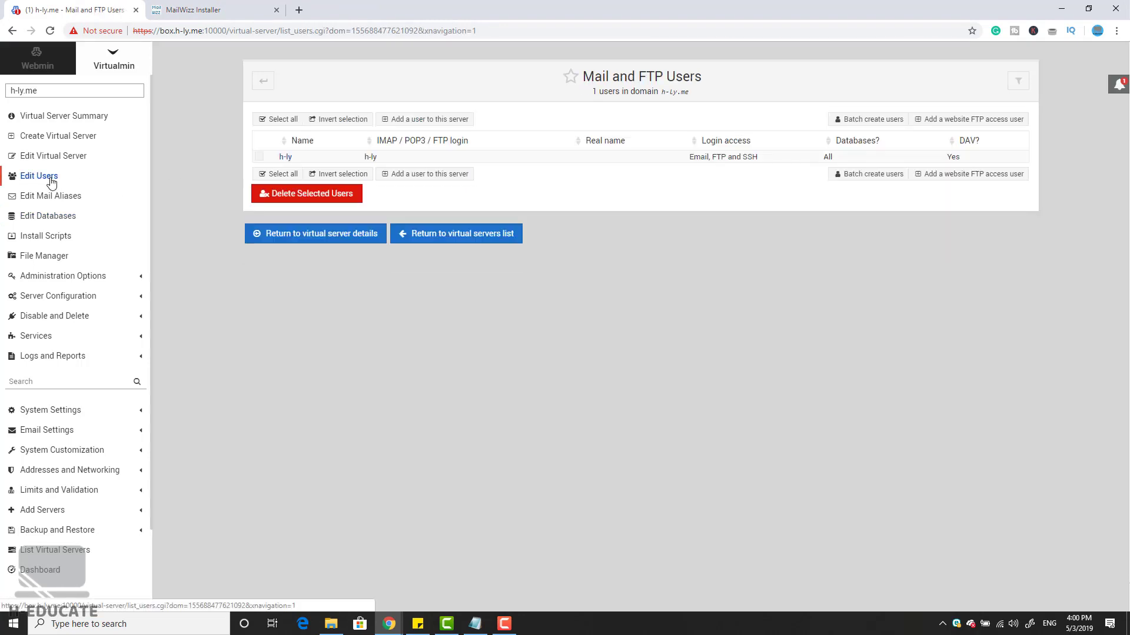
{"action": "left_click", "coordinate": [421, 120]}
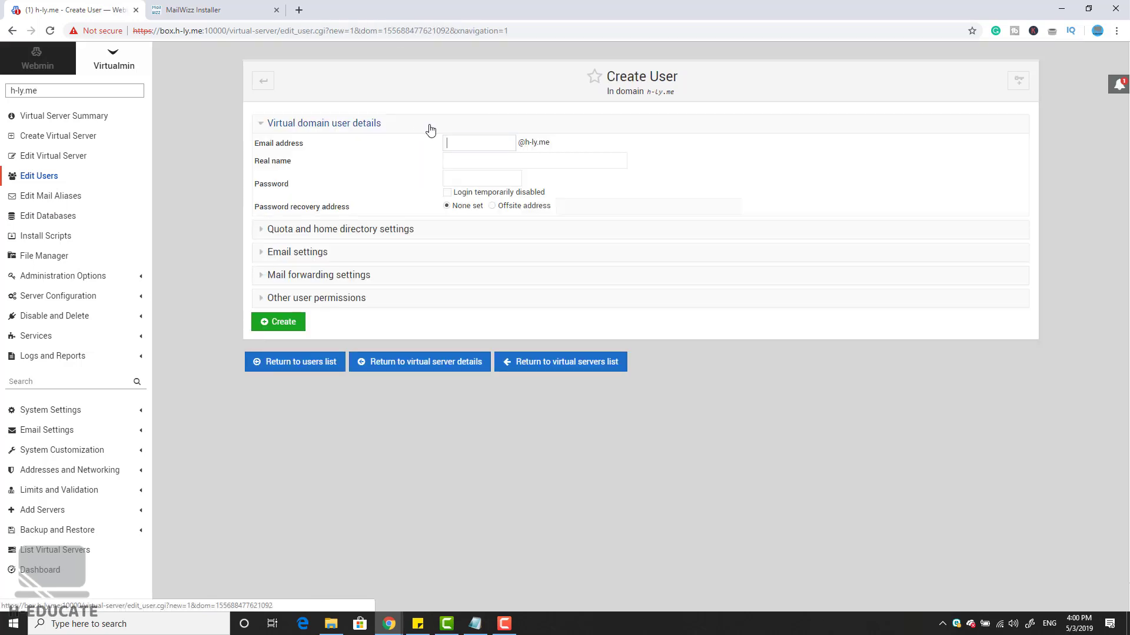
{"action": "left_click", "coordinate": [469, 138]}
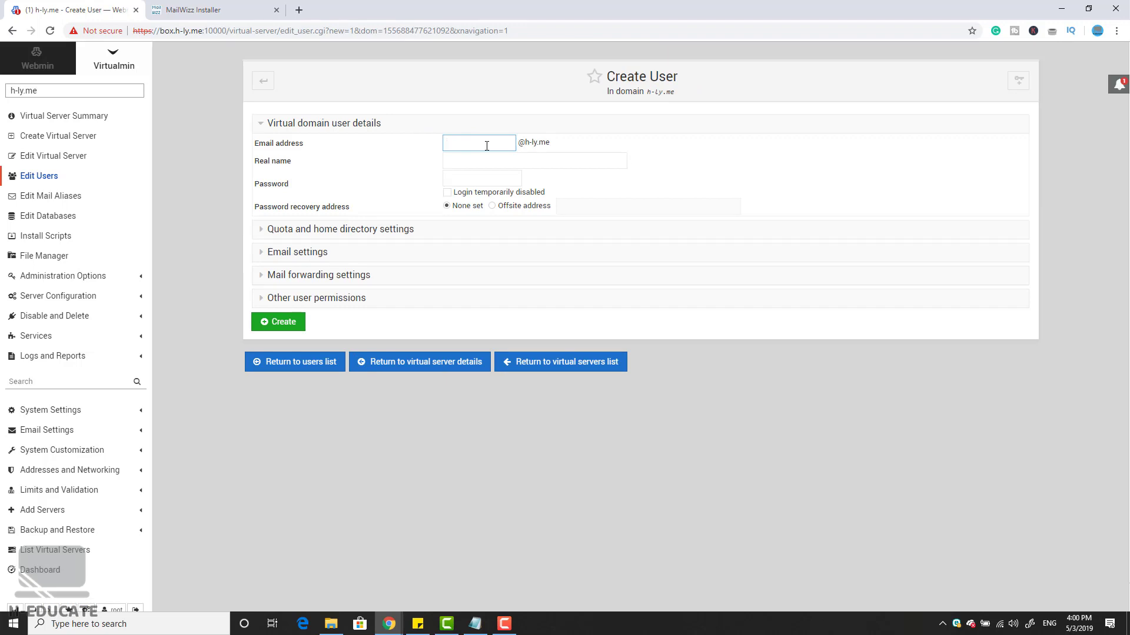
{"action": "type", "text": "mysql"}
{"action": "left_click", "coordinate": [477, 177]}
{"action": "left_click", "coordinate": [322, 299]}
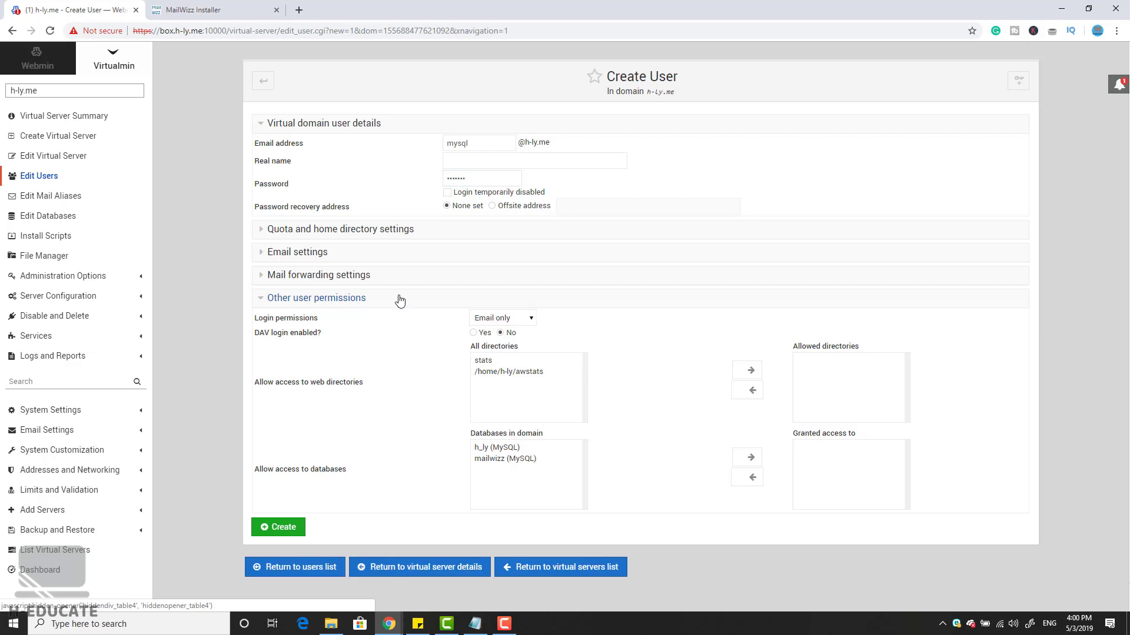
{"action": "double_click", "coordinate": [490, 458]}
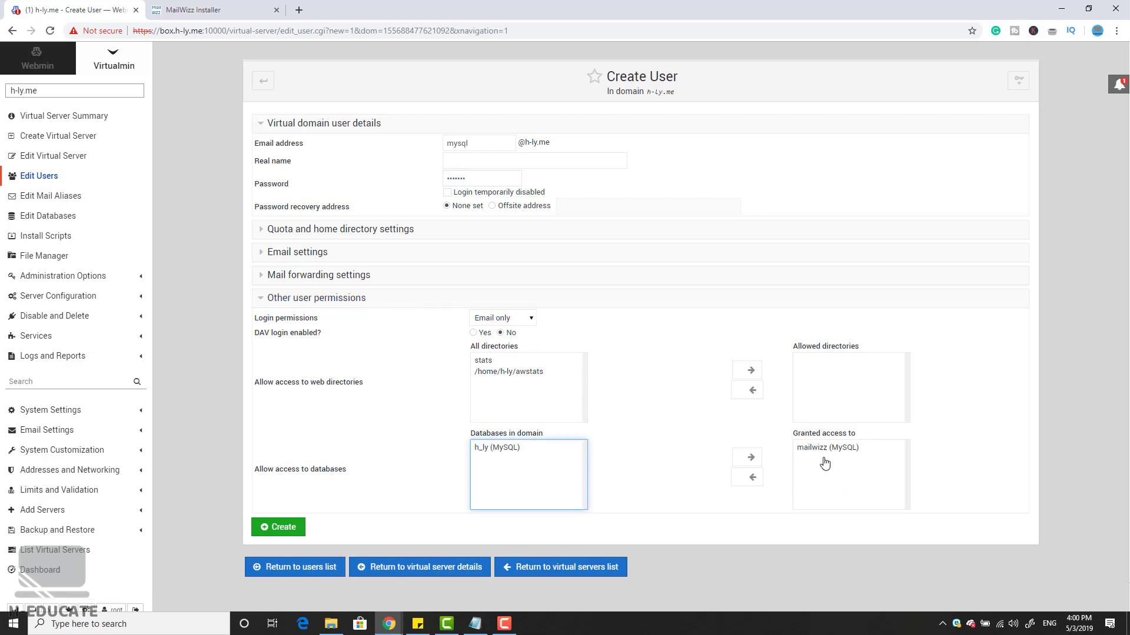
{"action": "left_click", "coordinate": [286, 530]}
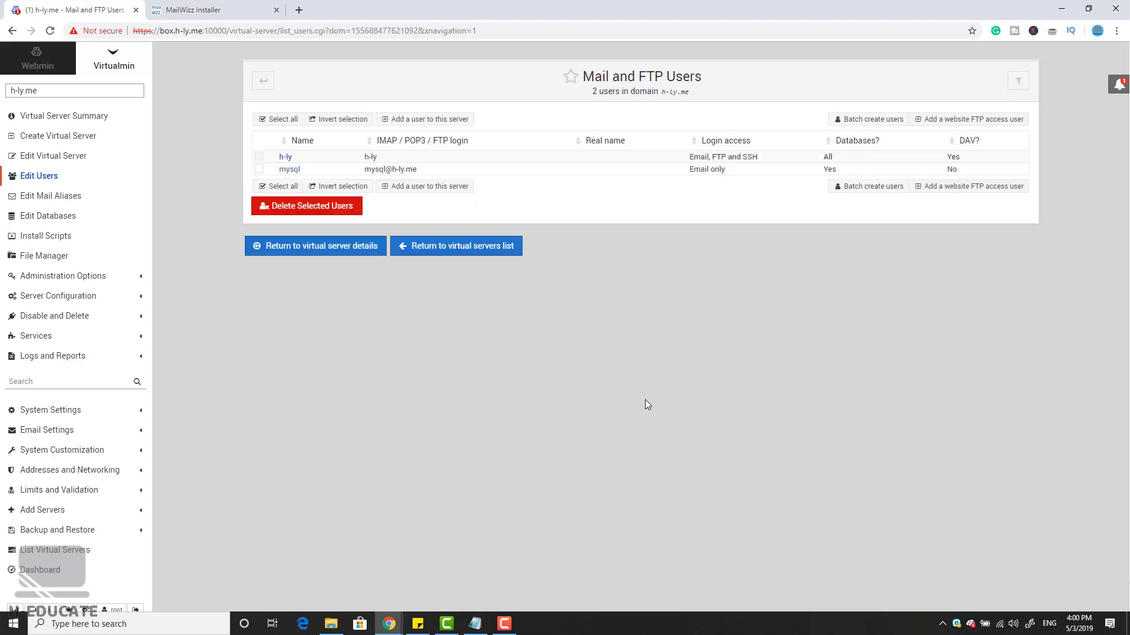
{"action": "left_click", "coordinate": [379, 171]}
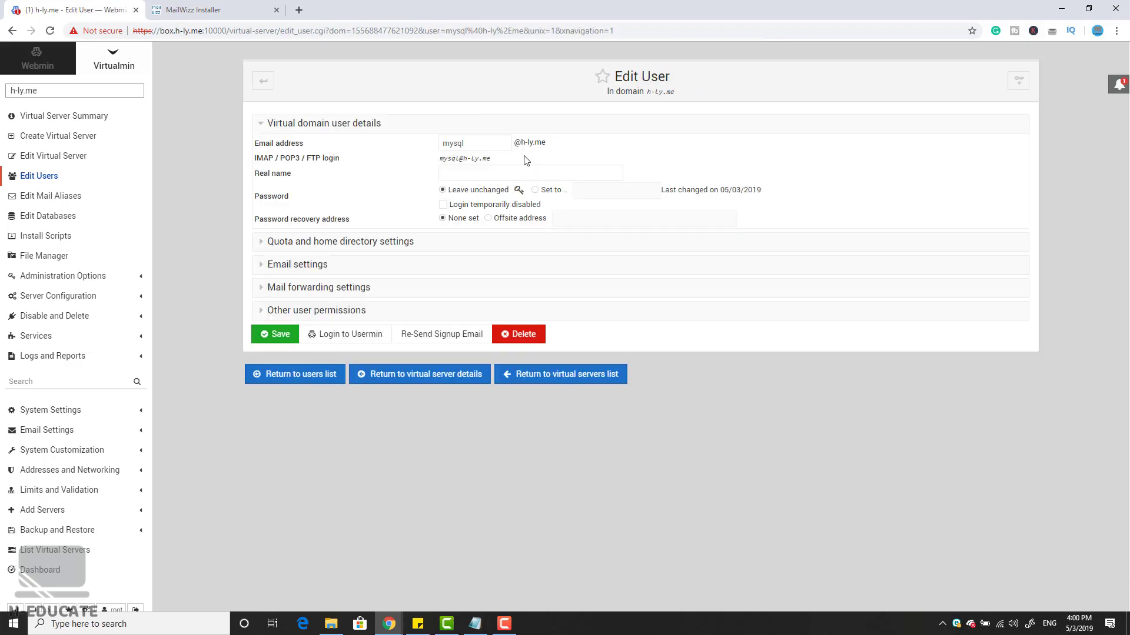
{"action": "left_click_drag", "start_coordinate": [500, 160], "coordinate": [437, 161]}
{"action": "key", "text": "ctrl+c"}
Step: Enter the mysql user's login, its password and port 3306 in the installer, then start importing
{"action": "left_click", "coordinate": [224, 10]}
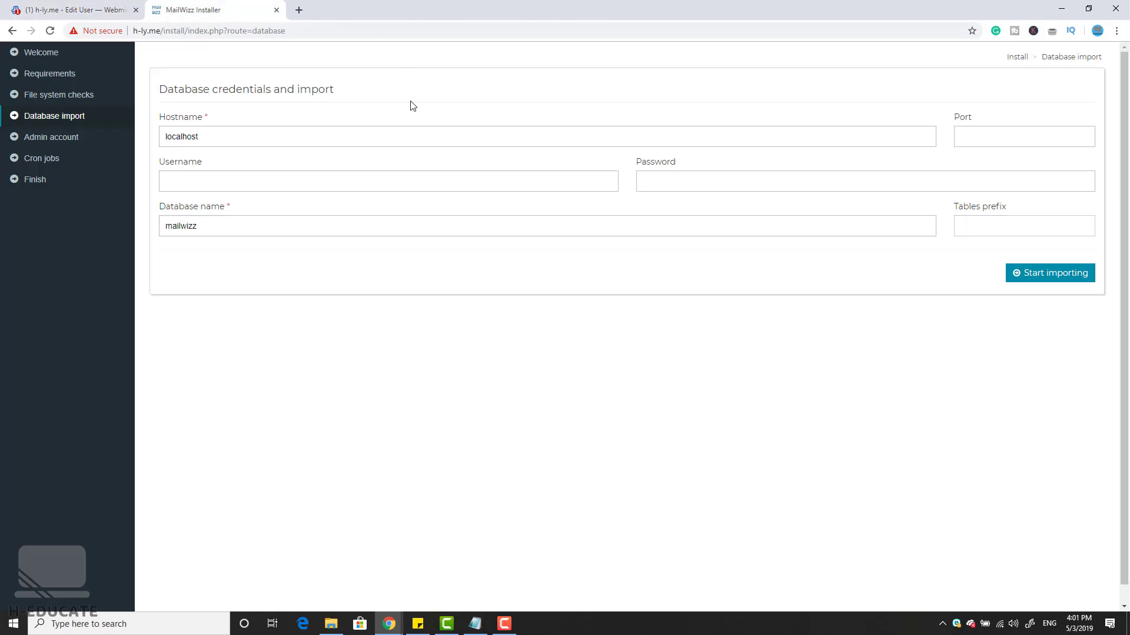
{"action": "left_click", "coordinate": [308, 178]}
{"action": "key", "text": "ctrl+v"}
{"action": "left_click", "coordinate": [647, 185]}
{"action": "left_click", "coordinate": [183, 182]}
{"action": "key", "text": "BackSpace"}
{"action": "key", "text": "BackSpace"}
{"action": "key", "text": "BackSpace"}
{"action": "key", "text": "BackSpace"}
{"action": "key", "text": "BackSpace"}
{"action": "key", "text": "BackSpace"}
{"action": "key", "text": "BackSpace"}
{"action": "key", "text": "BackSpace"}
{"action": "left_click", "coordinate": [990, 131]}
{"action": "type", "text": "33"}
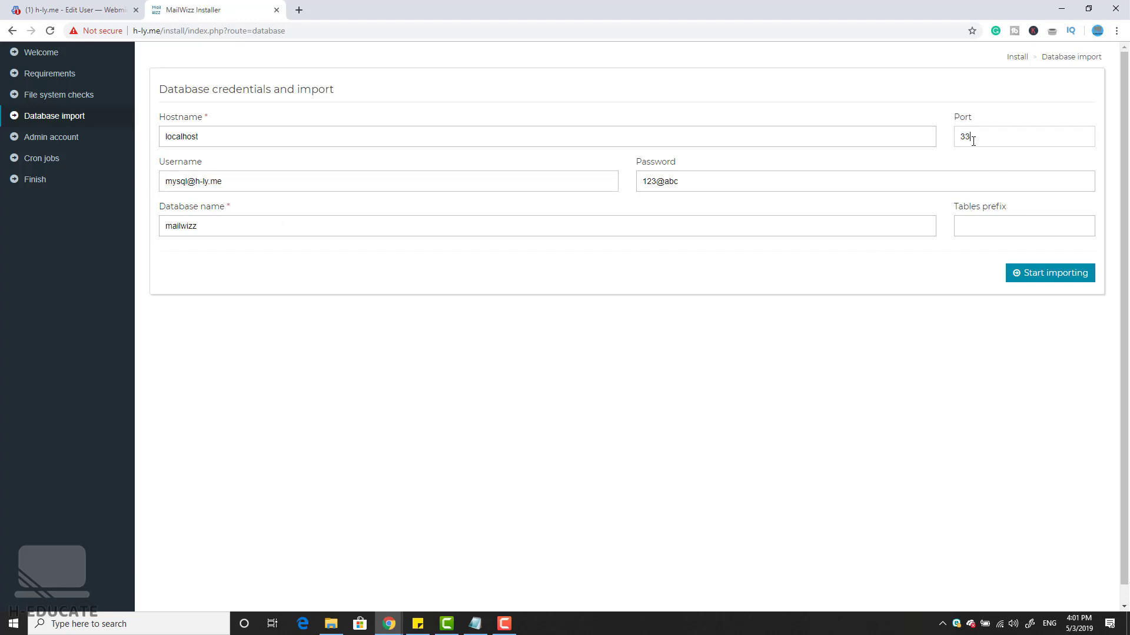
{"action": "left_click", "coordinate": [1049, 282]}
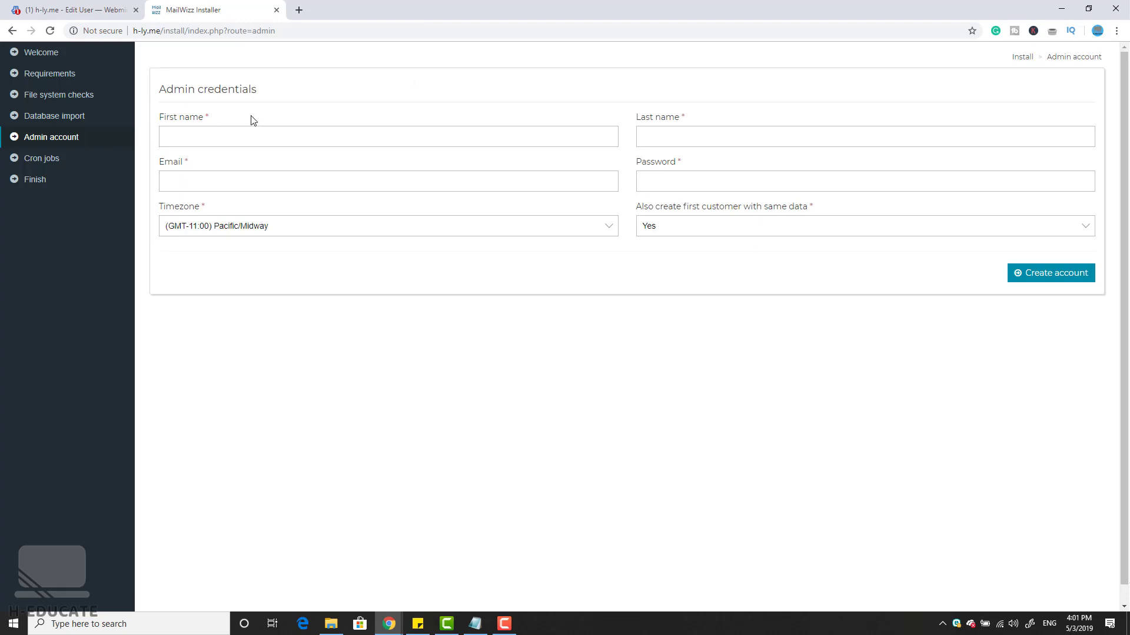
Step: Fill in the admin's first and last name, e-mail address and password
{"action": "left_click", "coordinate": [240, 130]}
{"action": "key", "text": "Down"}
{"action": "key", "text": "Tab"}
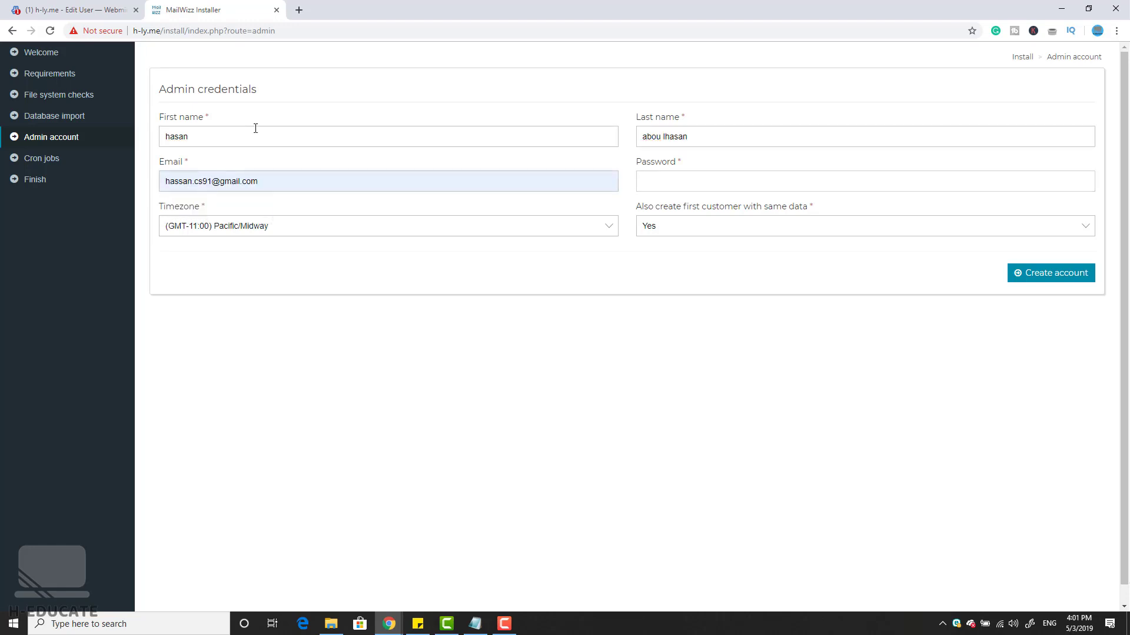
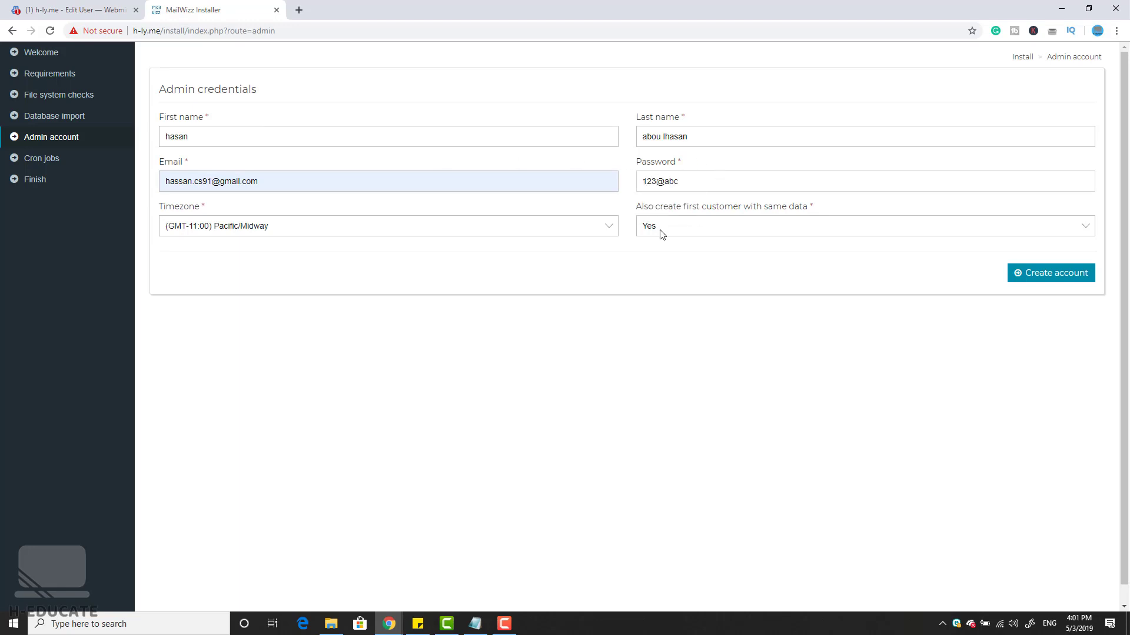
Step: Choose Europe/Oslo as the timezone, keep first customer Yes, and create the admin account
{"action": "left_click", "coordinate": [321, 227]}
{"action": "scroll", "coordinate": [296, 347], "scroll_direction": "down", "scroll_amount": 3}
{"action": "scroll", "coordinate": [297, 350], "scroll_direction": "down", "scroll_amount": 9}
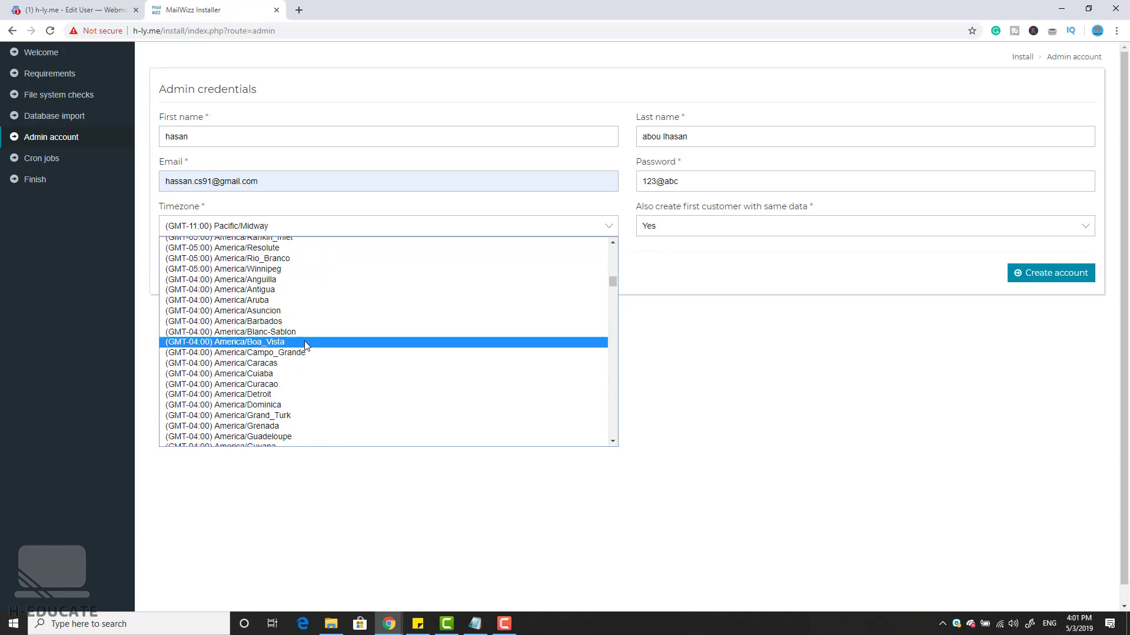
{"action": "scroll", "coordinate": [304, 384], "scroll_direction": "down", "scroll_amount": 20}
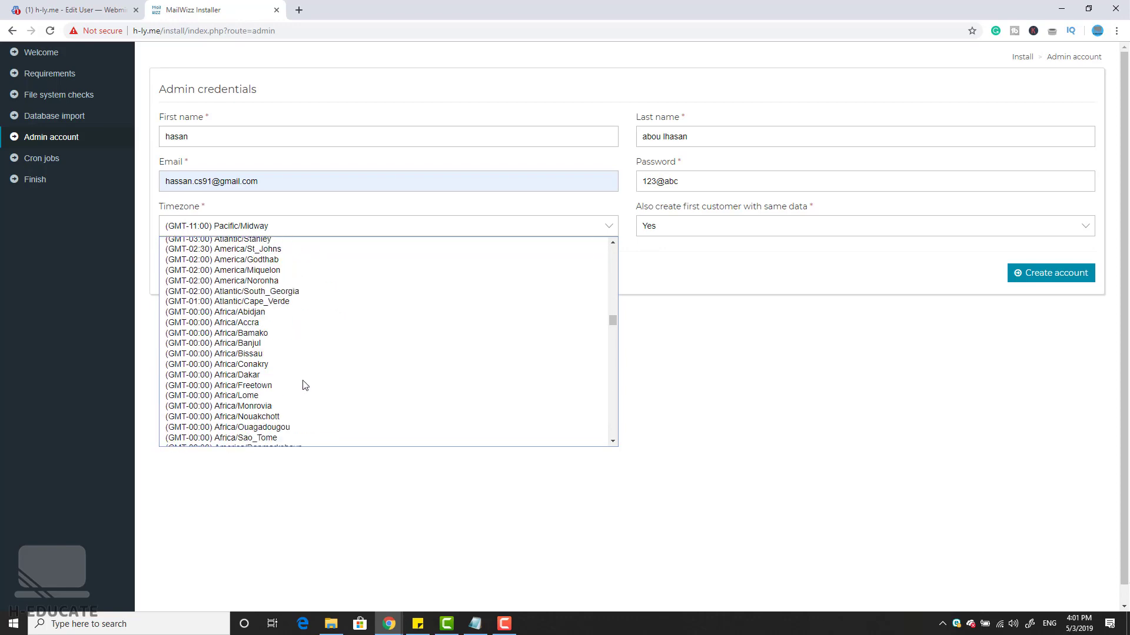
{"action": "scroll", "coordinate": [316, 350], "scroll_direction": "down", "scroll_amount": 8}
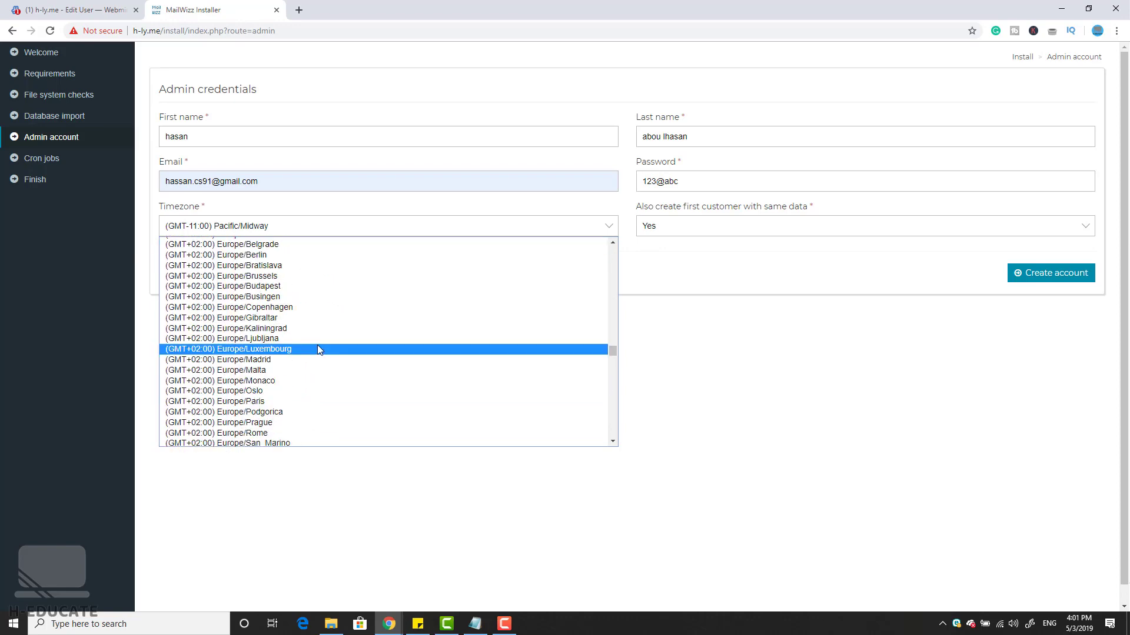
{"action": "left_click", "coordinate": [317, 395]}
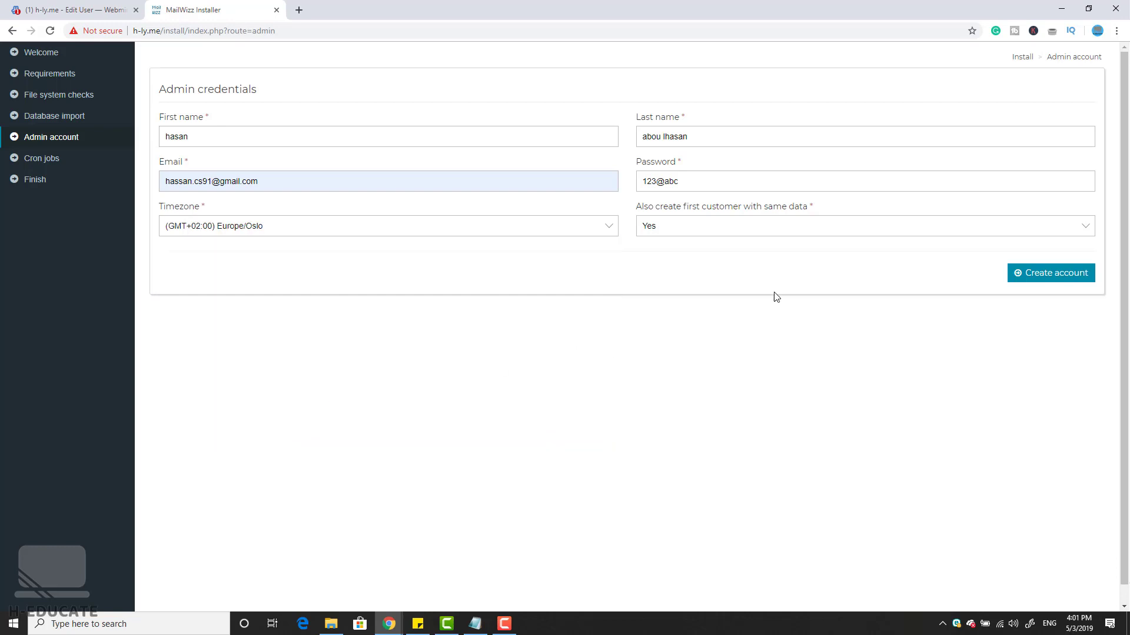
{"action": "left_click_drag", "start_coordinate": [669, 206], "coordinate": [794, 206]}
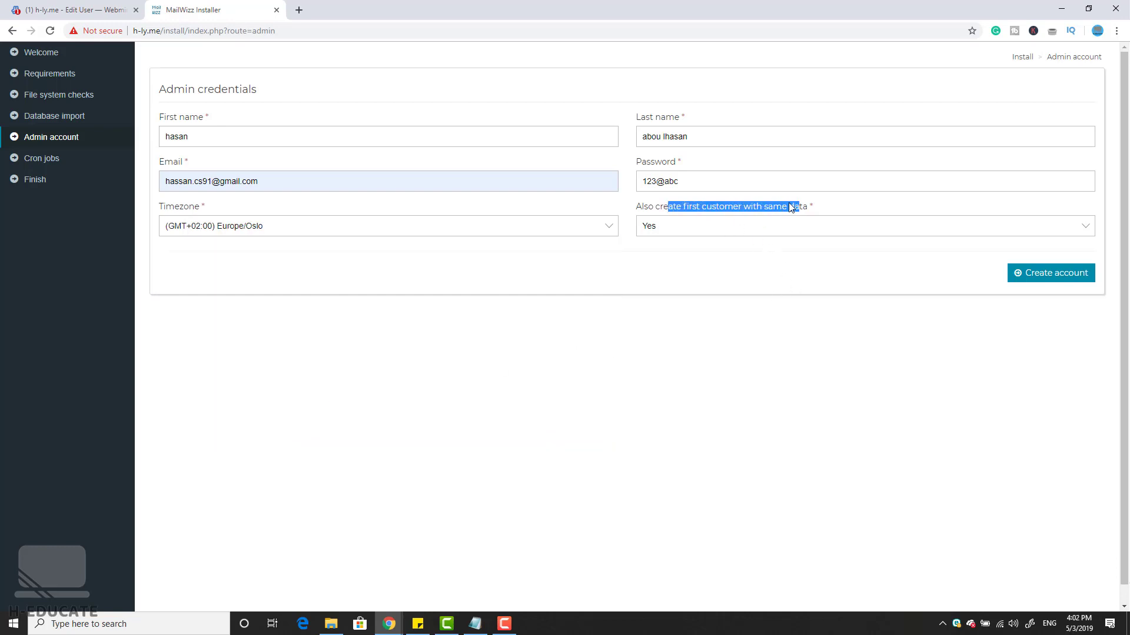
{"action": "left_click", "coordinate": [791, 207]}
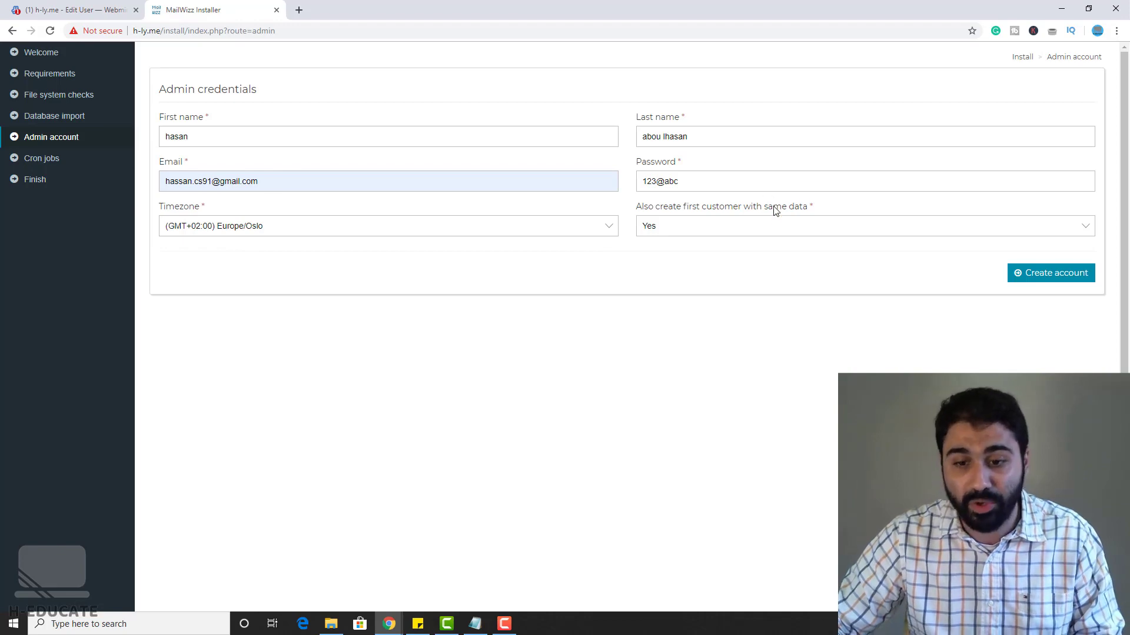
{"action": "left_click", "coordinate": [1045, 274]}
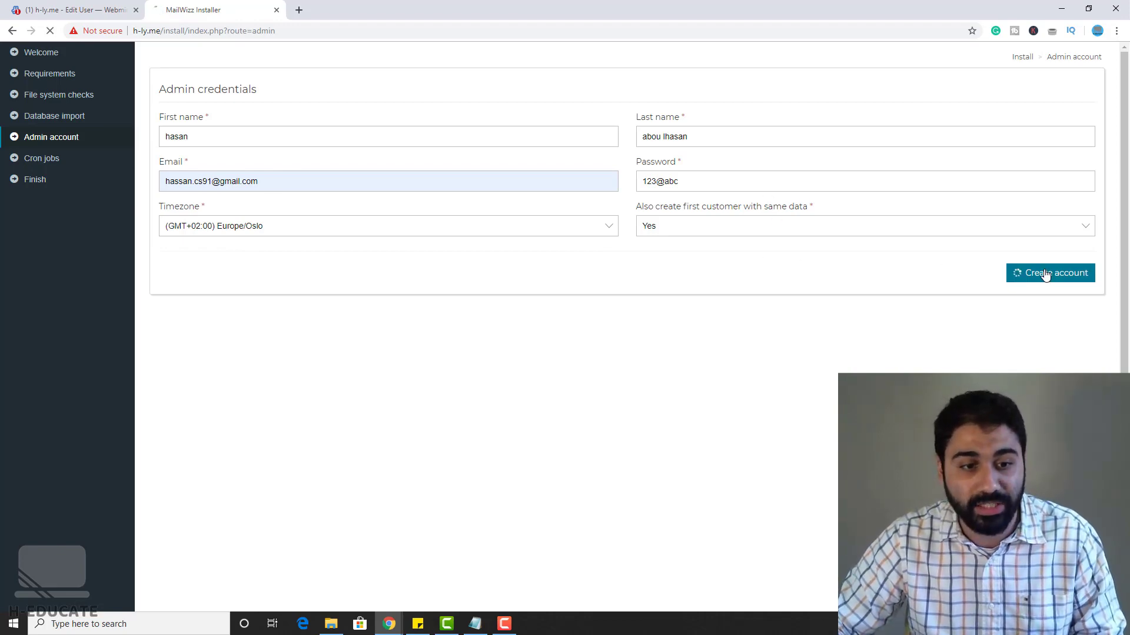
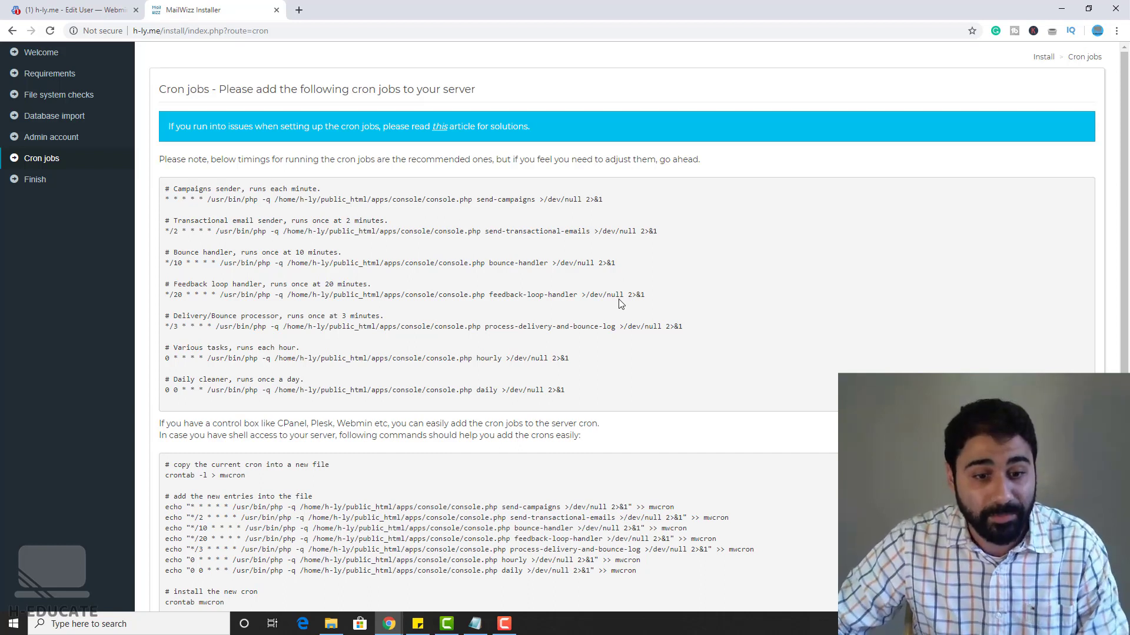
Step: Copy the first cron command, the campaigns sender, from the installer's Cron jobs list
{"action": "left_click_drag", "start_coordinate": [172, 185], "coordinate": [321, 188]}
{"action": "left_click", "coordinate": [320, 188]}
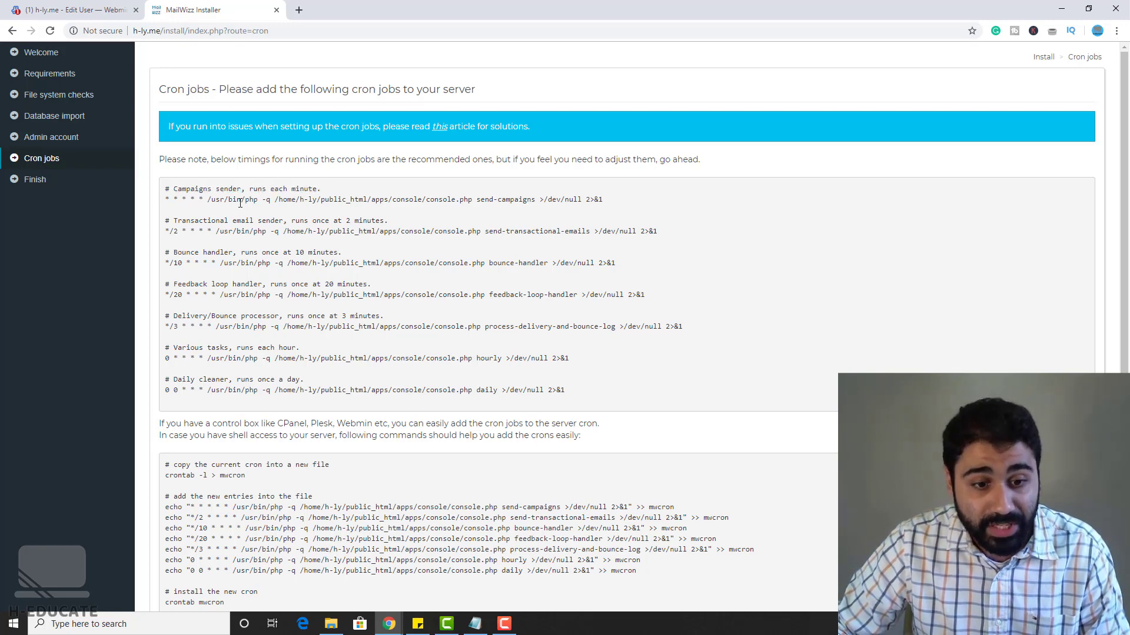
{"action": "left_click_drag", "start_coordinate": [217, 200], "coordinate": [618, 200]}
{"action": "left_click", "coordinate": [208, 198]}
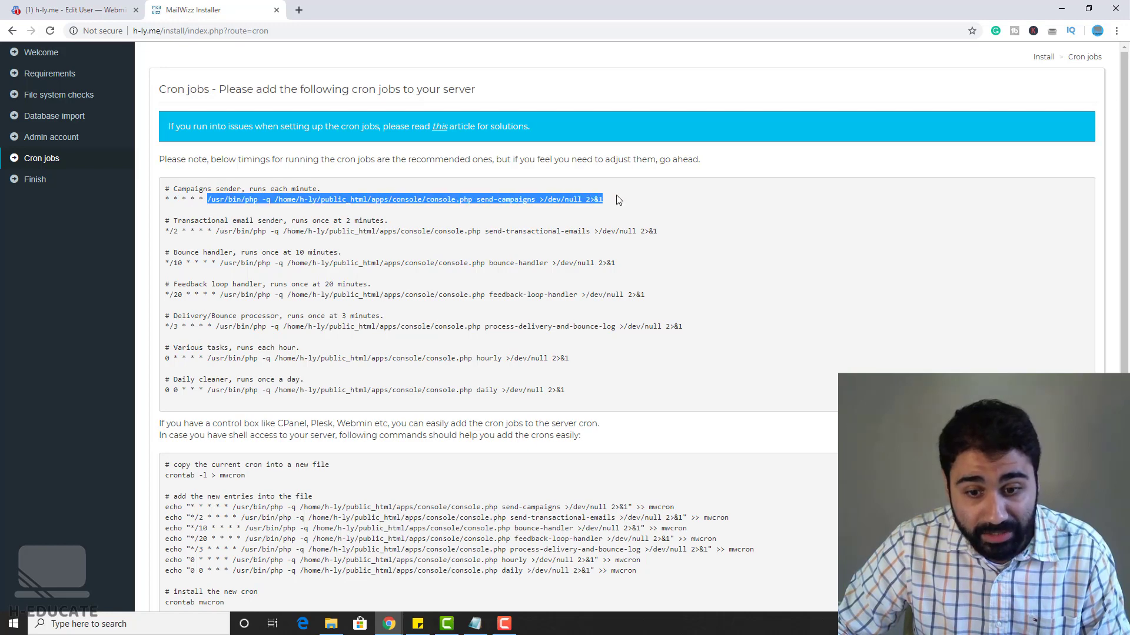
{"action": "right_click", "coordinate": [593, 203]}
{"action": "left_click", "coordinate": [615, 210]}
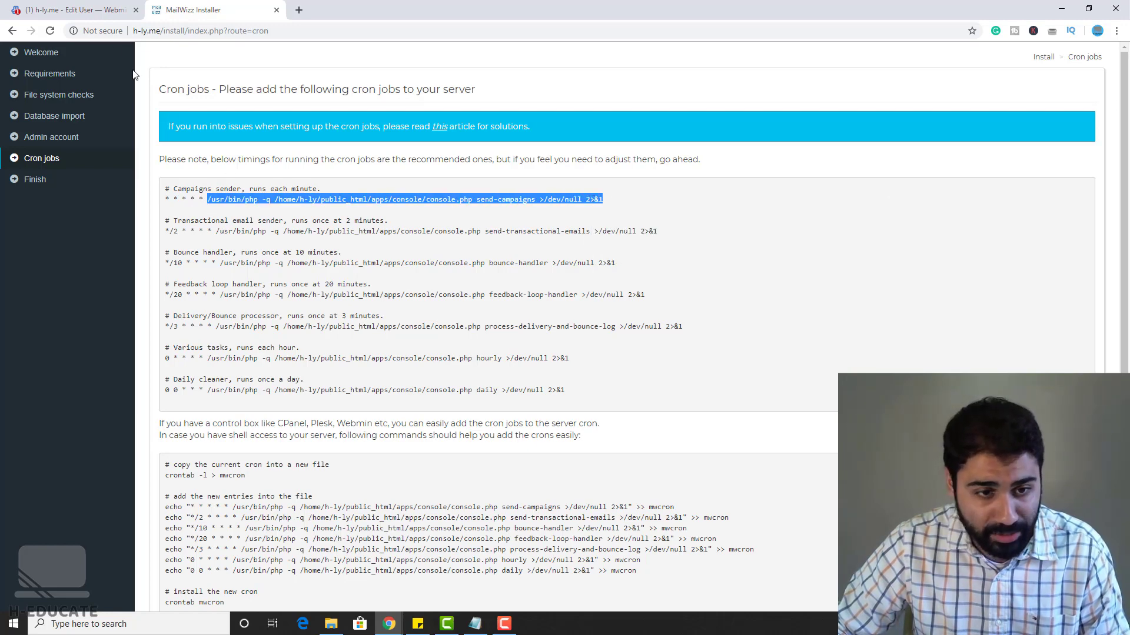
{"action": "left_click", "coordinate": [80, 10]}
Step: Search the Webmin modules for 'cron' and open Scheduled Cron Jobs
{"action": "left_click", "coordinate": [39, 59]}
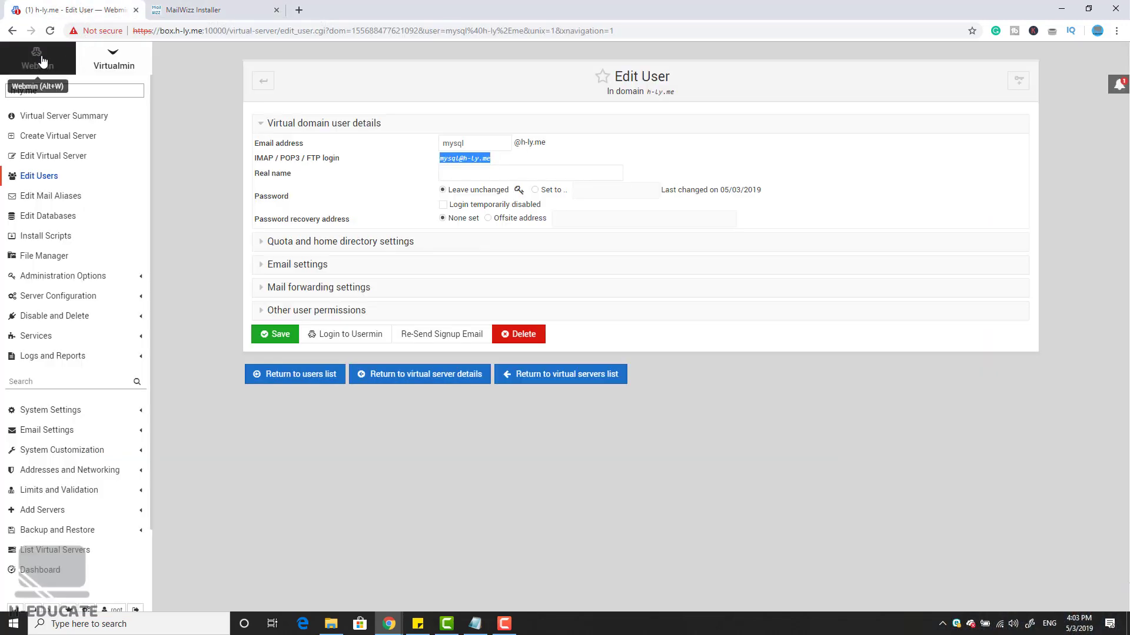
{"action": "left_click", "coordinate": [35, 93]}
{"action": "type", "text": "cron"}
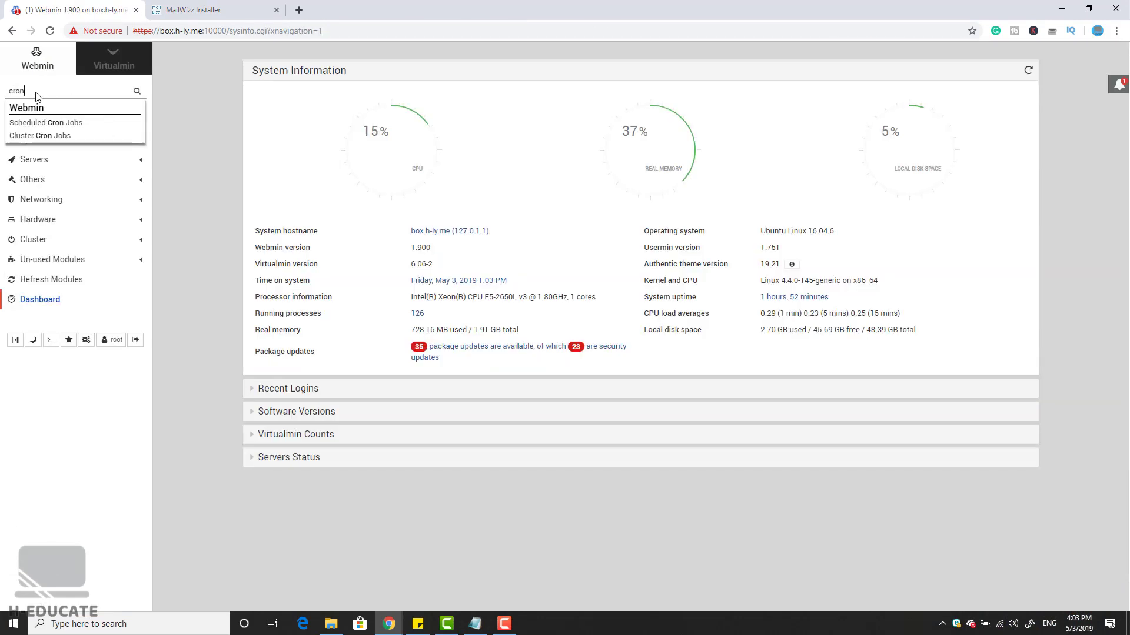
{"action": "left_click", "coordinate": [57, 123]}
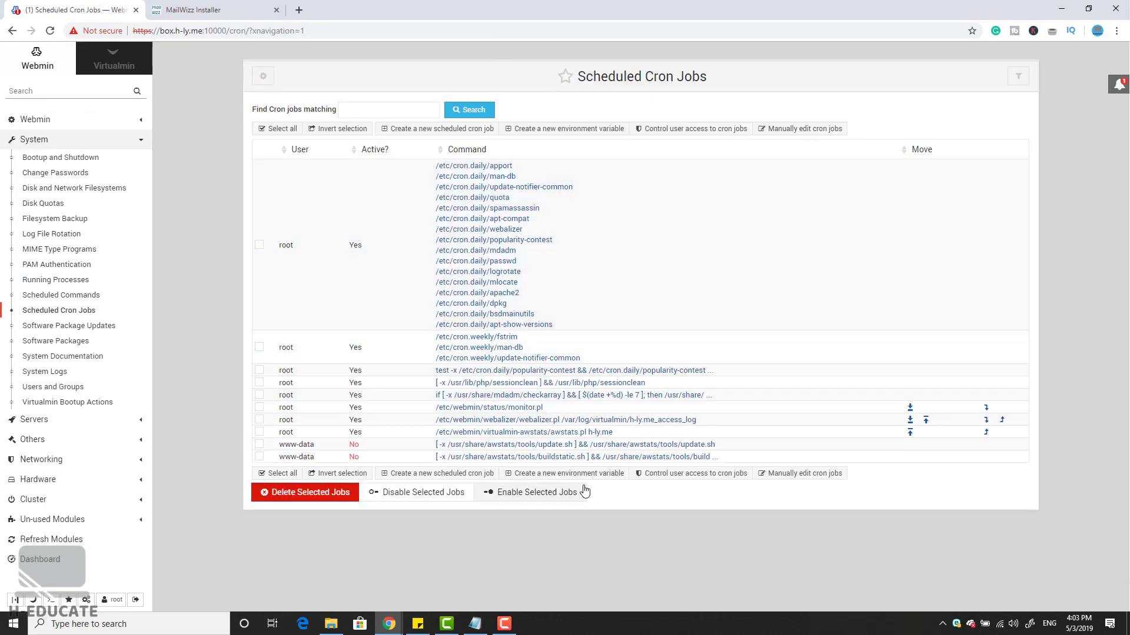
Step: Start a new cron job run by root with the pasted campaigns-sender command
{"action": "left_click", "coordinate": [454, 474]}
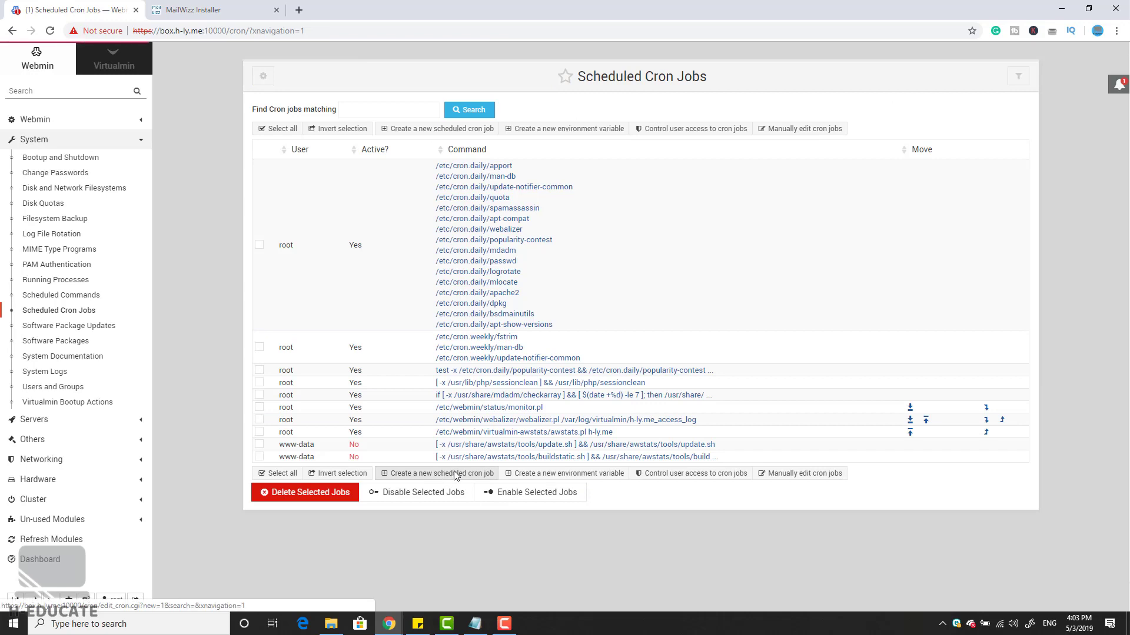
{"action": "left_click", "coordinate": [431, 136]}
{"action": "type", "text": "root"}
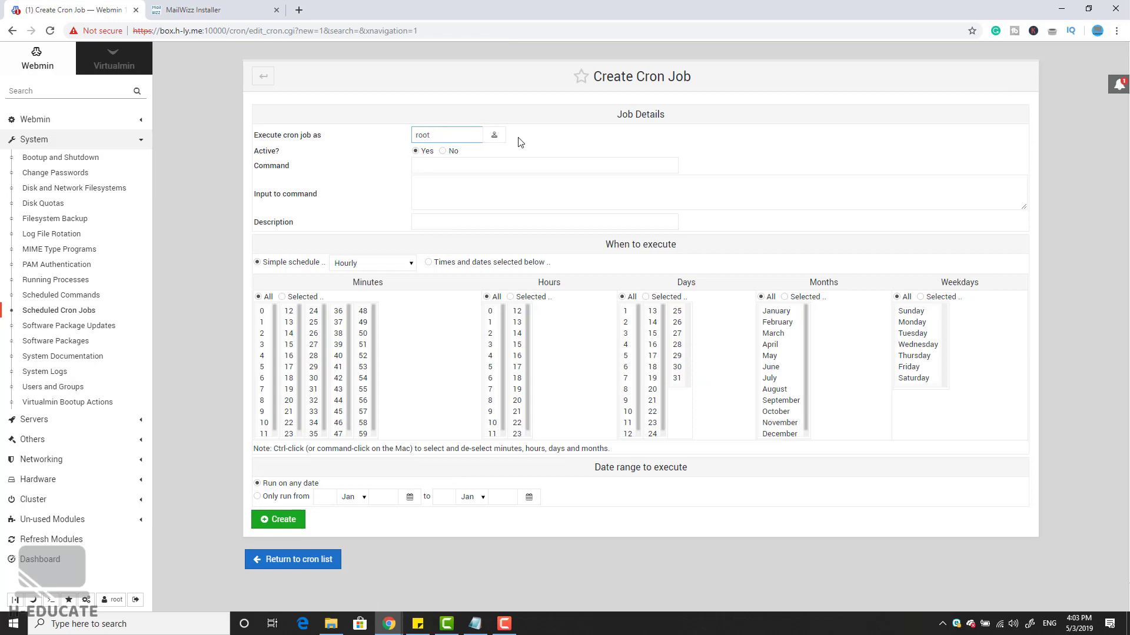
{"action": "left_click", "coordinate": [501, 165]}
{"action": "key", "text": "ctrl+v"}
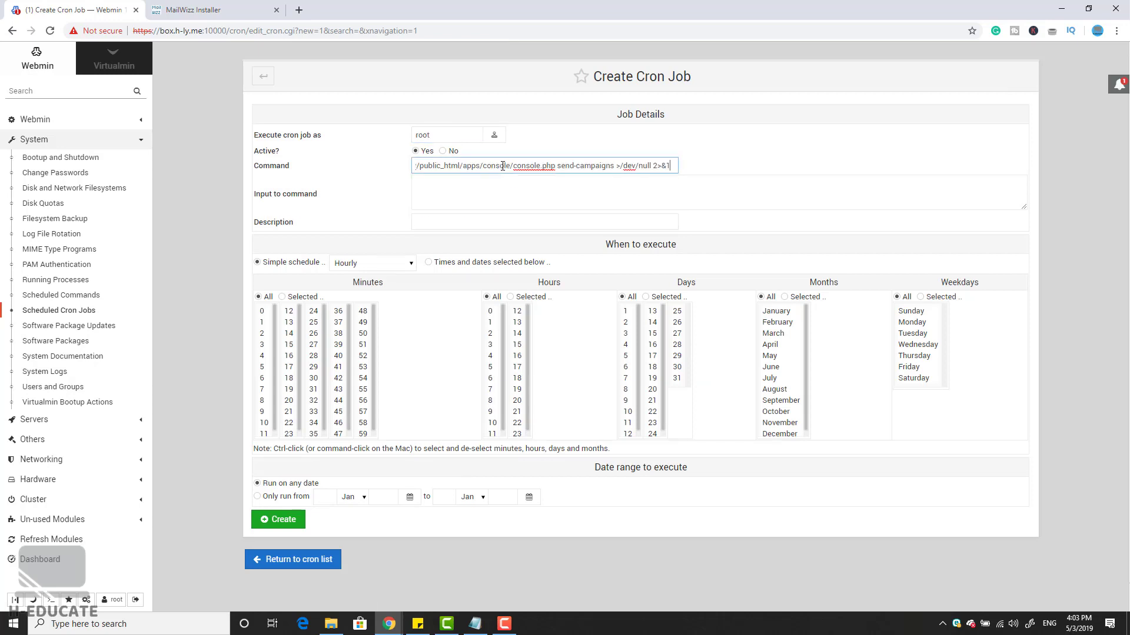
{"action": "left_click", "coordinate": [743, 169]}
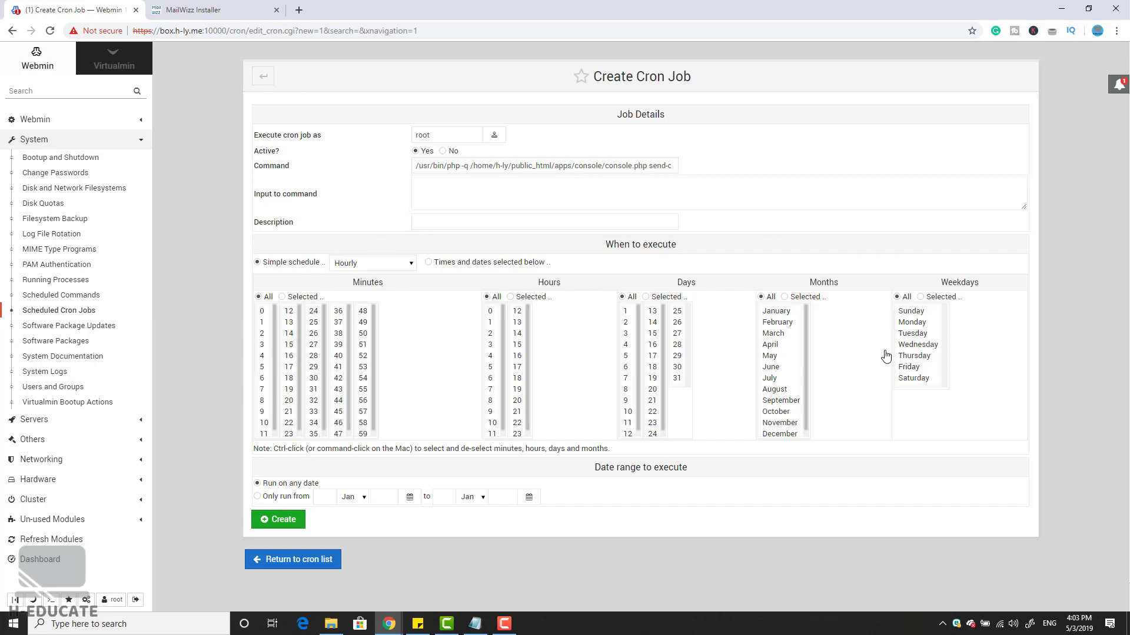
Step: Schedule the job by times and dates, running every minute, and create it
{"action": "key", "text": "ctrl+Tab"}
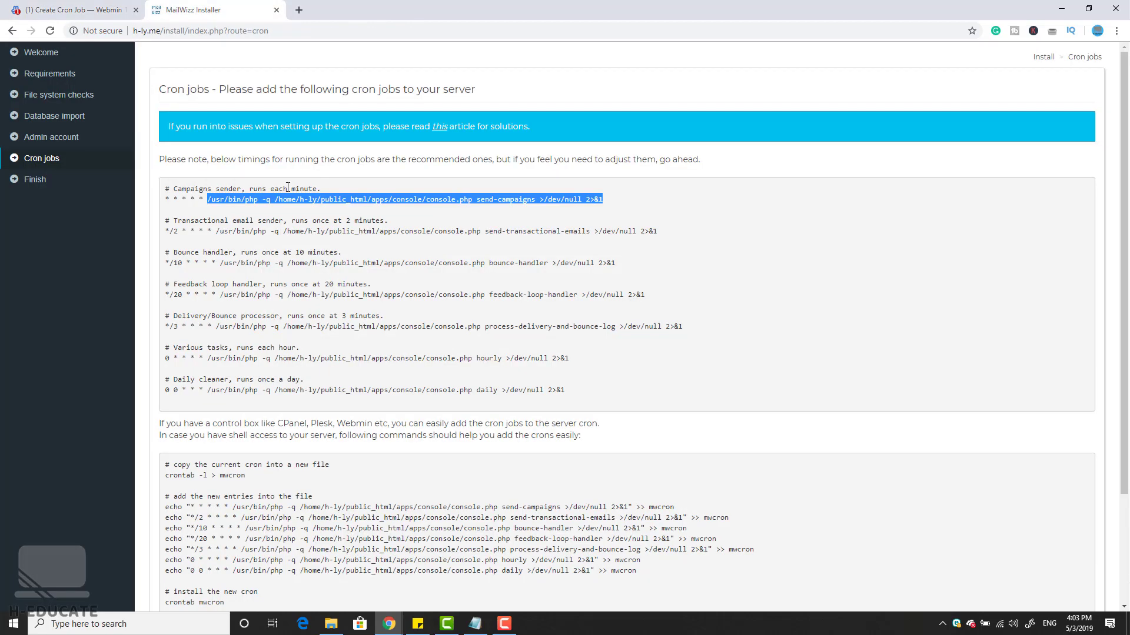
{"action": "left_click", "coordinate": [283, 187]}
{"action": "key", "text": "ctrl+Tab"}
{"action": "left_click", "coordinate": [429, 262]}
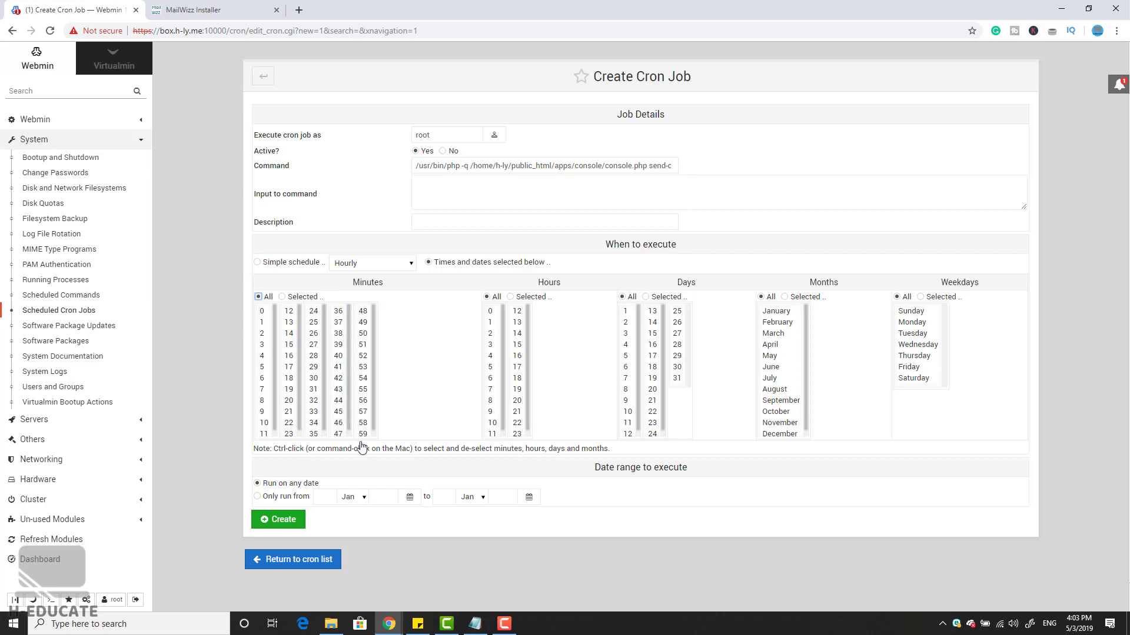
{"action": "left_click", "coordinate": [299, 518]}
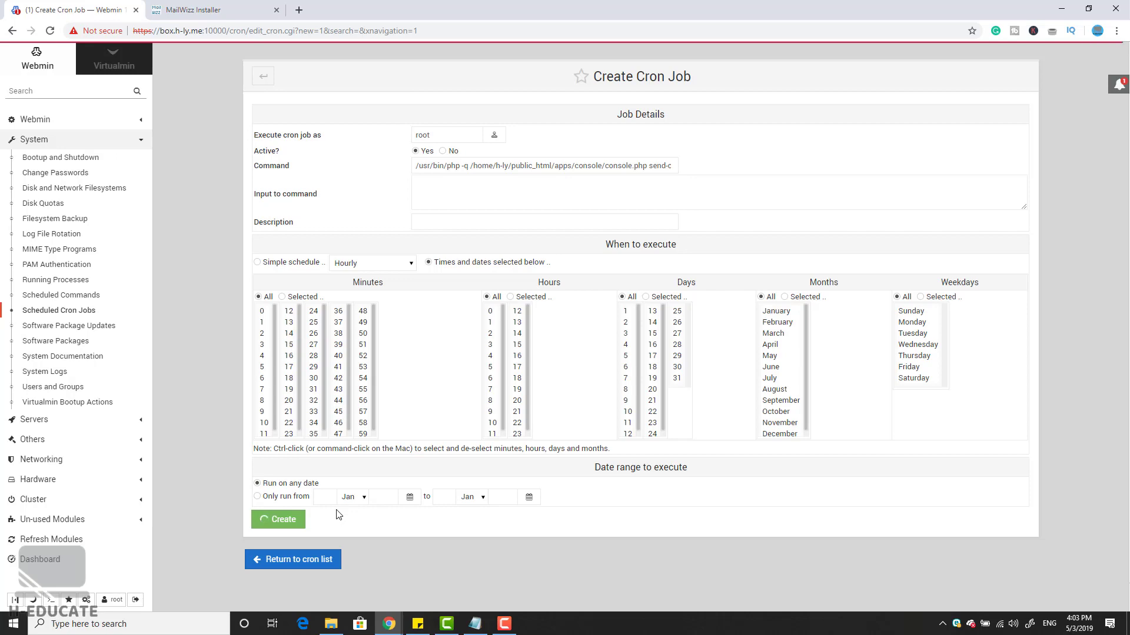
{"action": "left_click", "coordinate": [250, 7]}
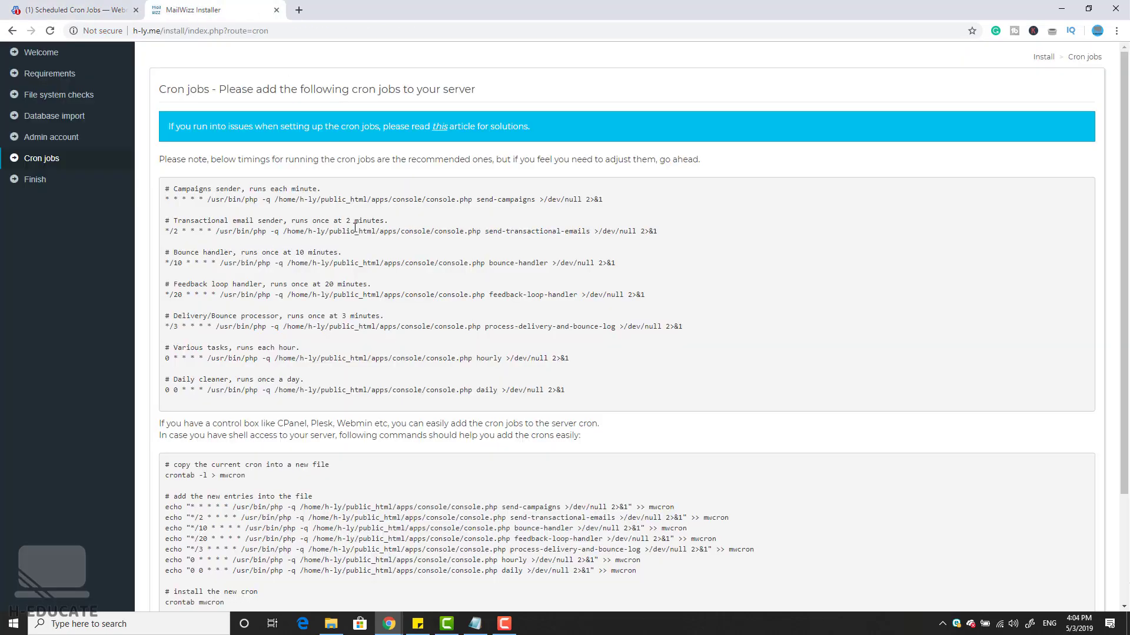
Step: Copy the transactional email sender command into a new root cron job
{"action": "left_click_drag", "start_coordinate": [215, 231], "coordinate": [658, 233]}
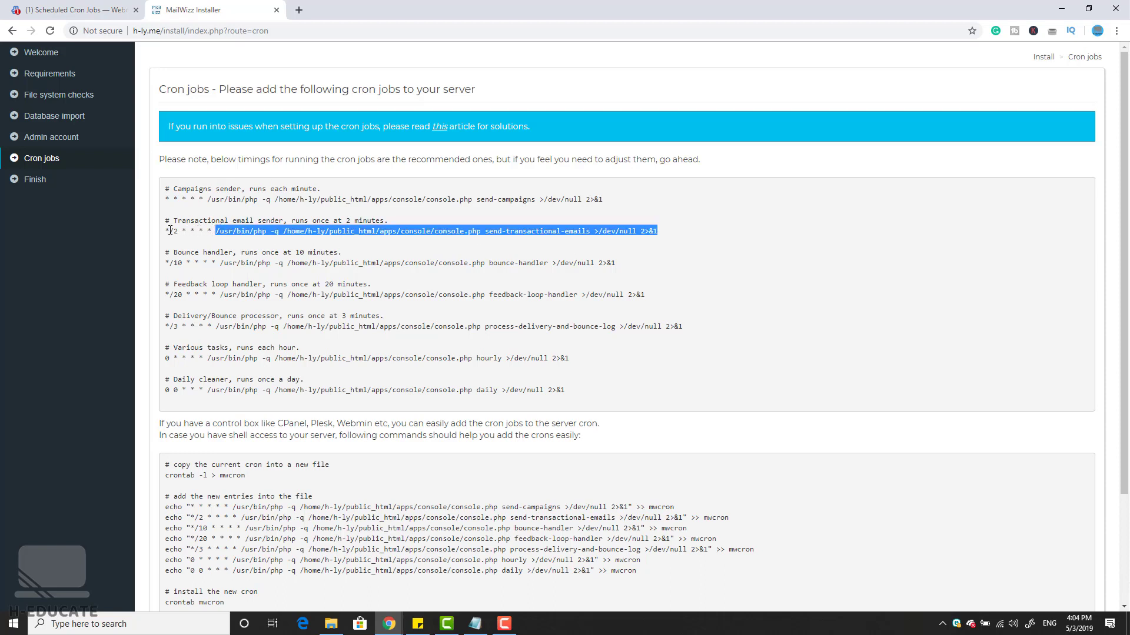
{"action": "left_click", "coordinate": [94, 9]}
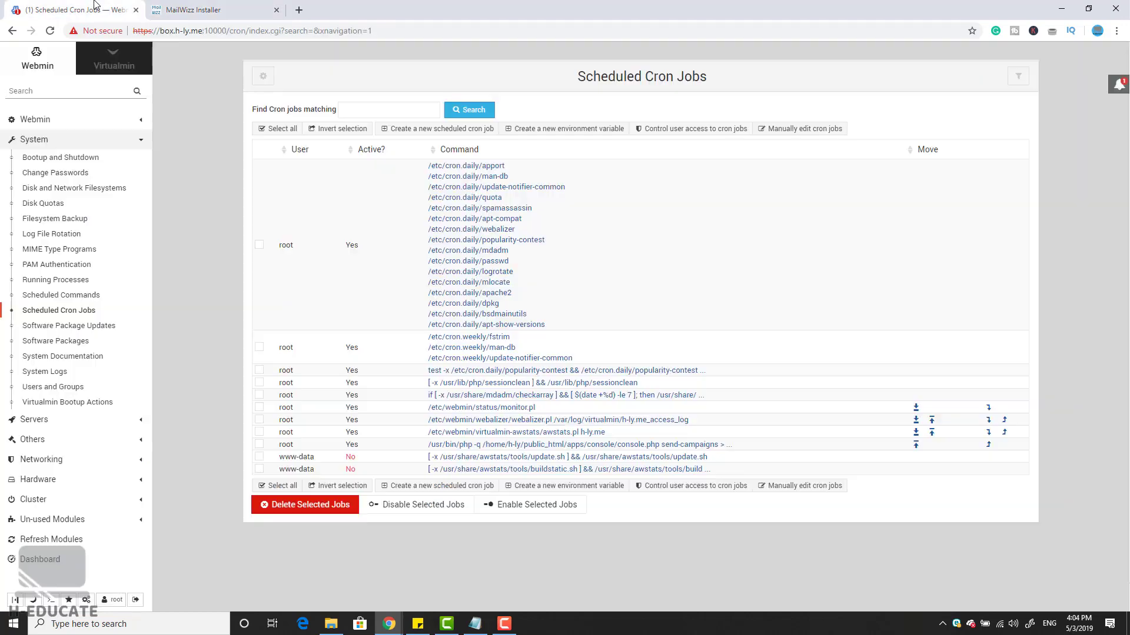
{"action": "left_click", "coordinate": [406, 488]}
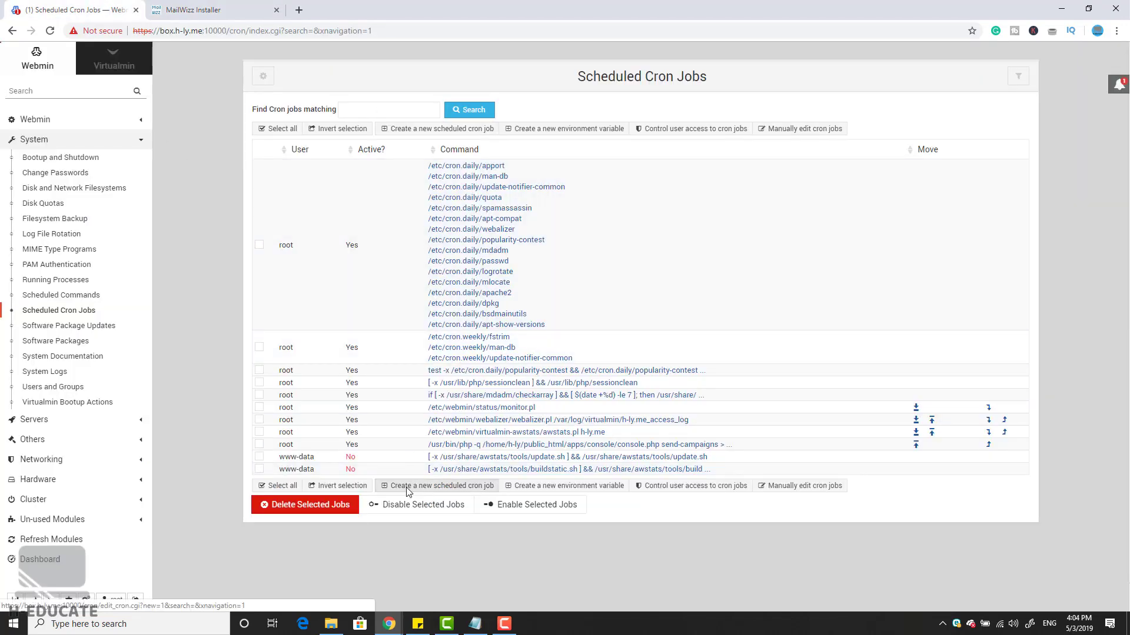
{"action": "left_click", "coordinate": [446, 165]}
{"action": "key", "text": "ctrl+v"}
{"action": "left_click", "coordinate": [445, 136]}
{"action": "type", "text": "root"}
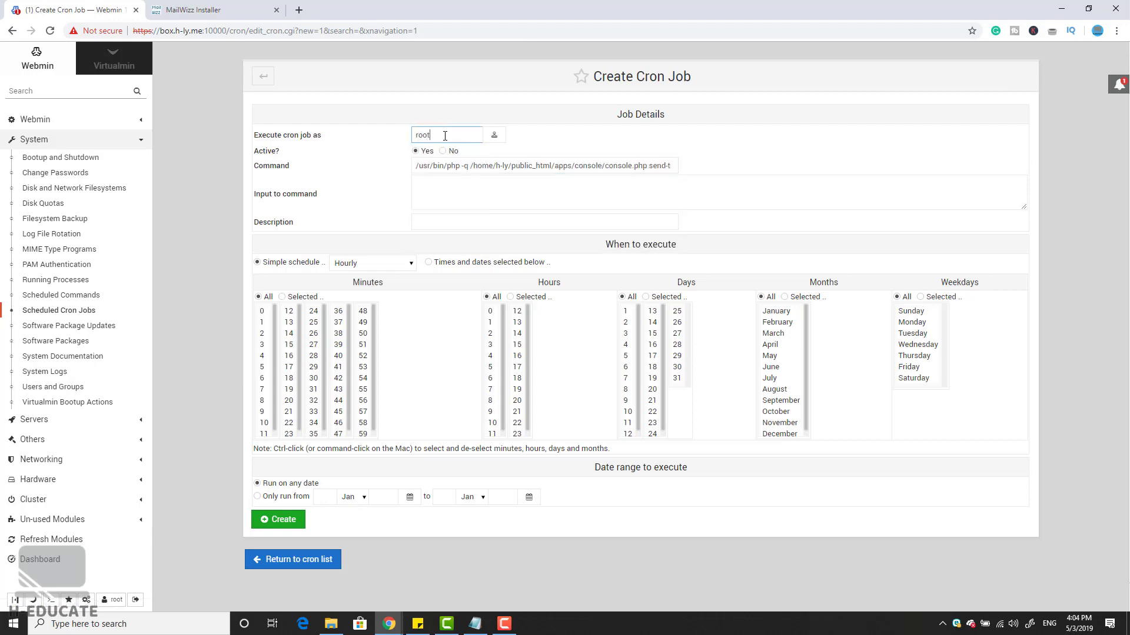
Step: Schedule it at minutes 1, 3, 5, 7, 9, 11, 13, 15, 17, 19, 21 and 23, and create the job
{"action": "left_click", "coordinate": [428, 261]}
{"action": "left_click", "coordinate": [282, 297]}
{"action": "left_click", "coordinate": [265, 322]}
{"action": "left_click", "coordinate": [265, 345], "text": "ctrl"}
{"action": "left_click", "coordinate": [265, 367], "text": "ctrl"}
{"action": "left_click", "coordinate": [264, 389], "text": "ctrl"}
{"action": "left_click", "coordinate": [265, 411], "text": "ctrl"}
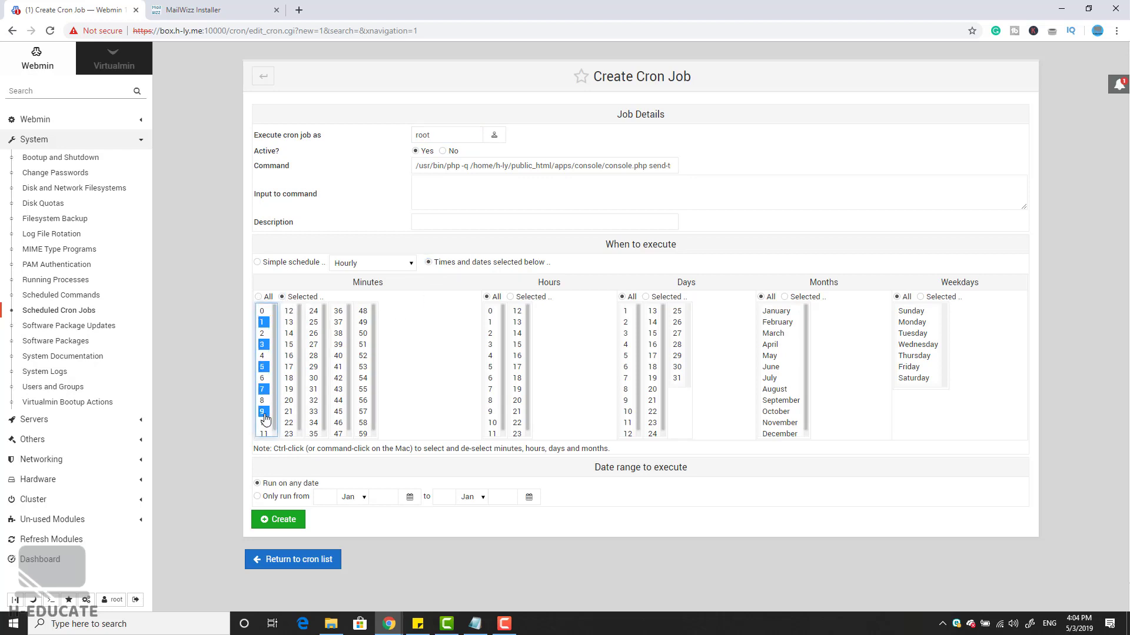
{"action": "left_click", "coordinate": [264, 433], "text": "ctrl"}
{"action": "left_click", "coordinate": [288, 322]}
{"action": "left_click", "coordinate": [288, 344], "text": "ctrl"}
{"action": "left_click", "coordinate": [289, 366], "text": "ctrl"}
{"action": "left_click", "coordinate": [288, 389], "text": "ctrl"}
{"action": "left_click", "coordinate": [288, 412], "text": "ctrl"}
{"action": "left_click", "coordinate": [288, 433], "text": "ctrl"}
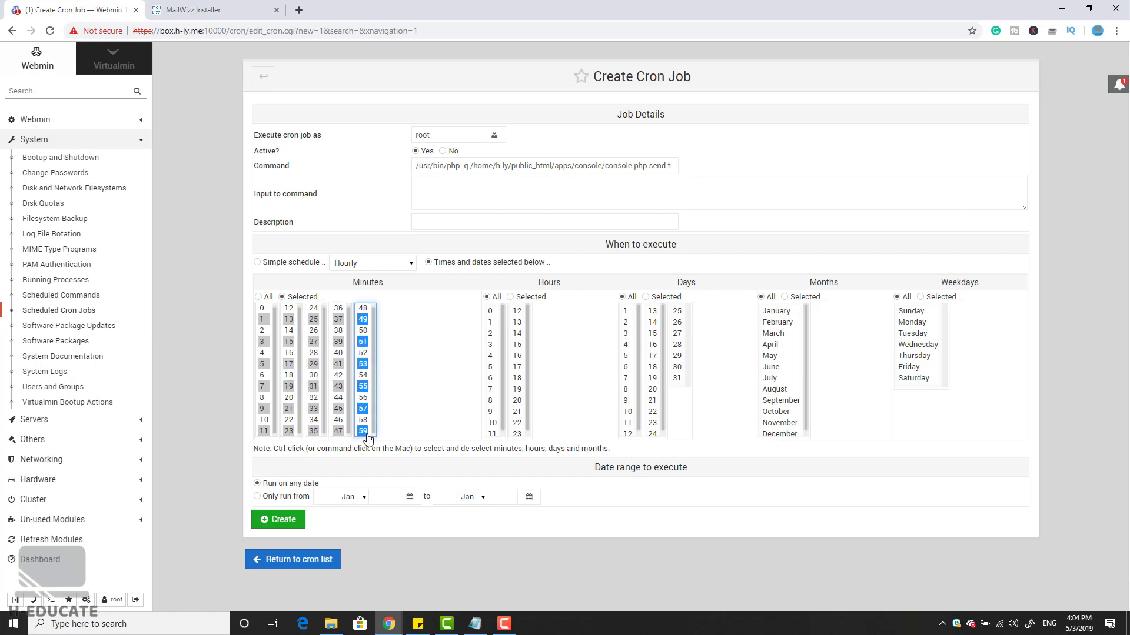
{"action": "left_click", "coordinate": [283, 523]}
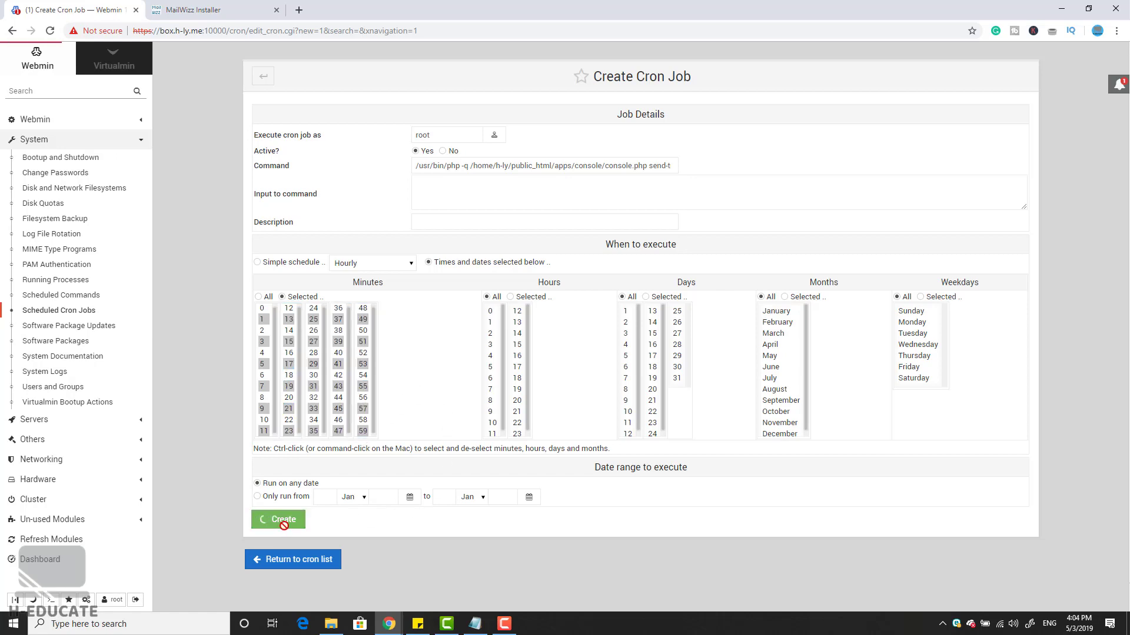
Step: Select the bounce handler command in the MailWizz installer's cron list
{"action": "left_click", "coordinate": [251, 10]}
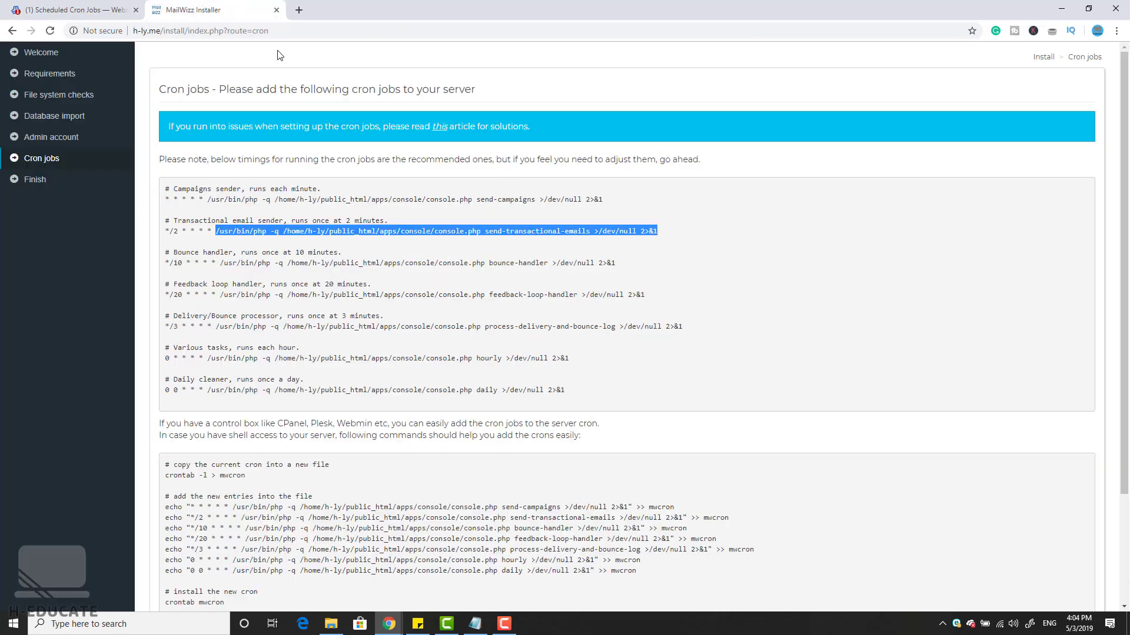
{"action": "left_click_drag", "start_coordinate": [219, 263], "coordinate": [635, 266]}
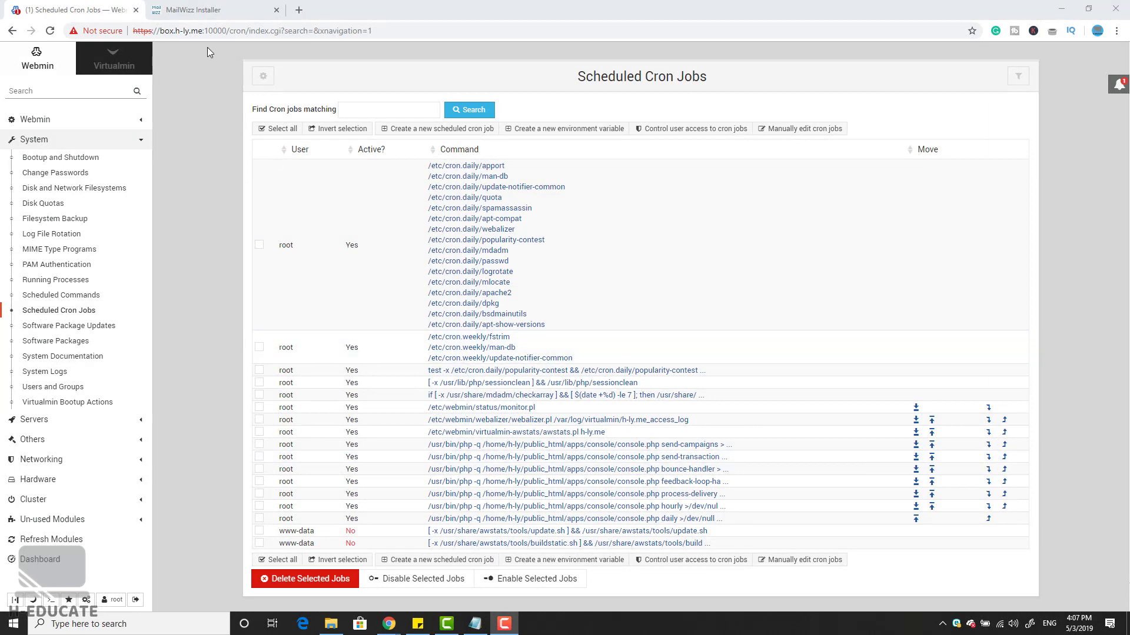
{"action": "left_click", "coordinate": [247, 6]}
Step: Confirm the cron jobs are installed to complete MailWizz, then open the site's files in Virtualmin
{"action": "scroll", "coordinate": [574, 228], "scroll_direction": "down", "scroll_amount": 3}
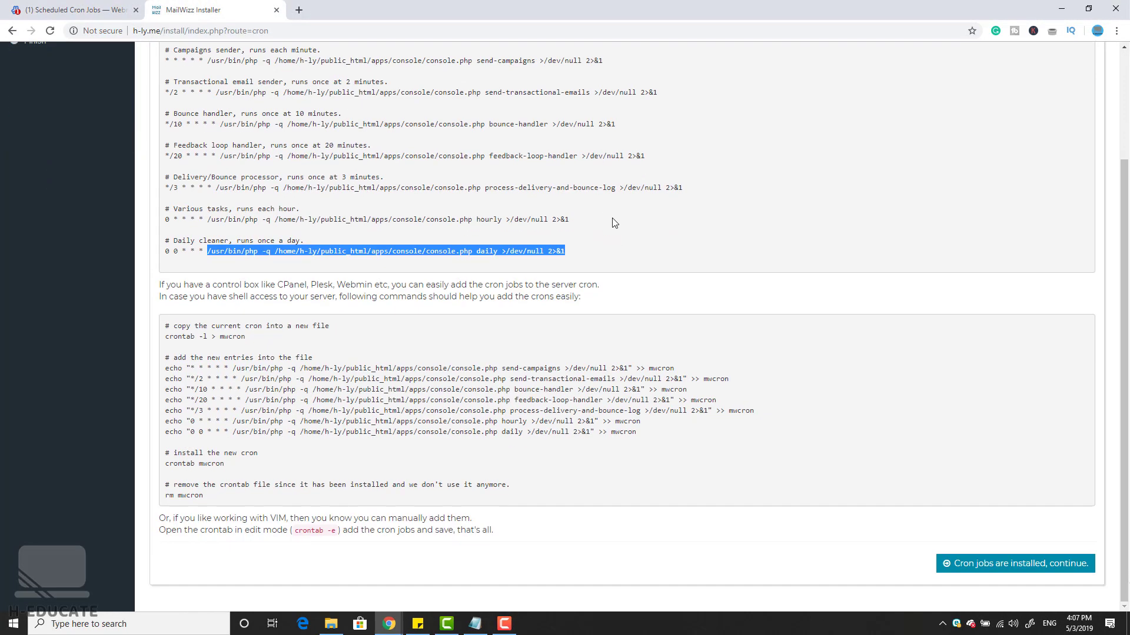
{"action": "left_click", "coordinate": [1024, 569]}
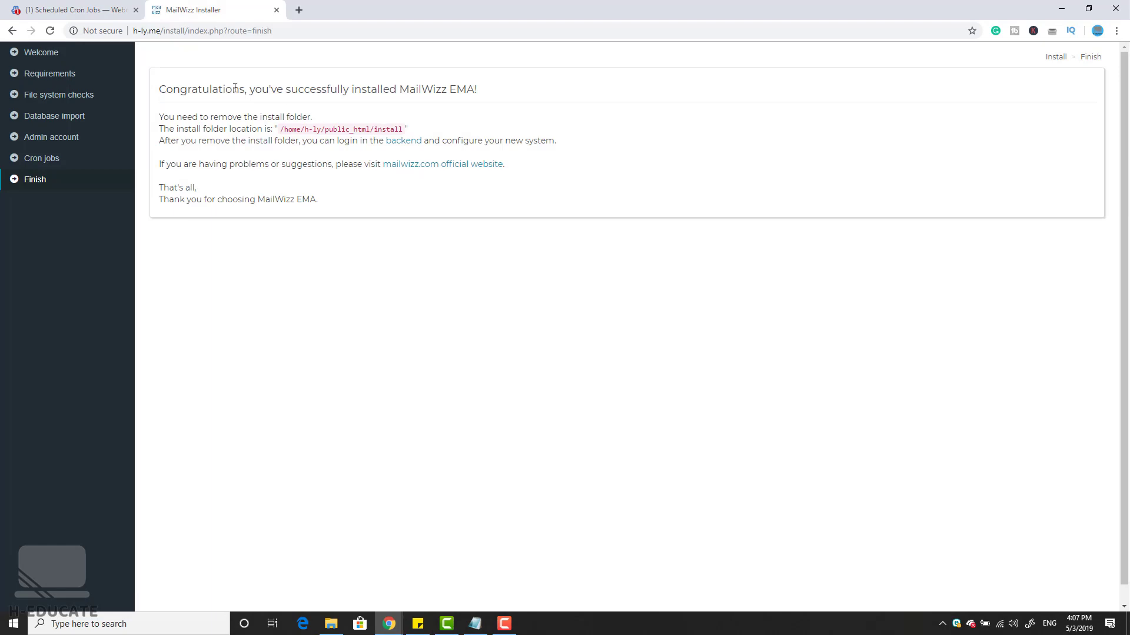
{"action": "left_click", "coordinate": [77, 10]}
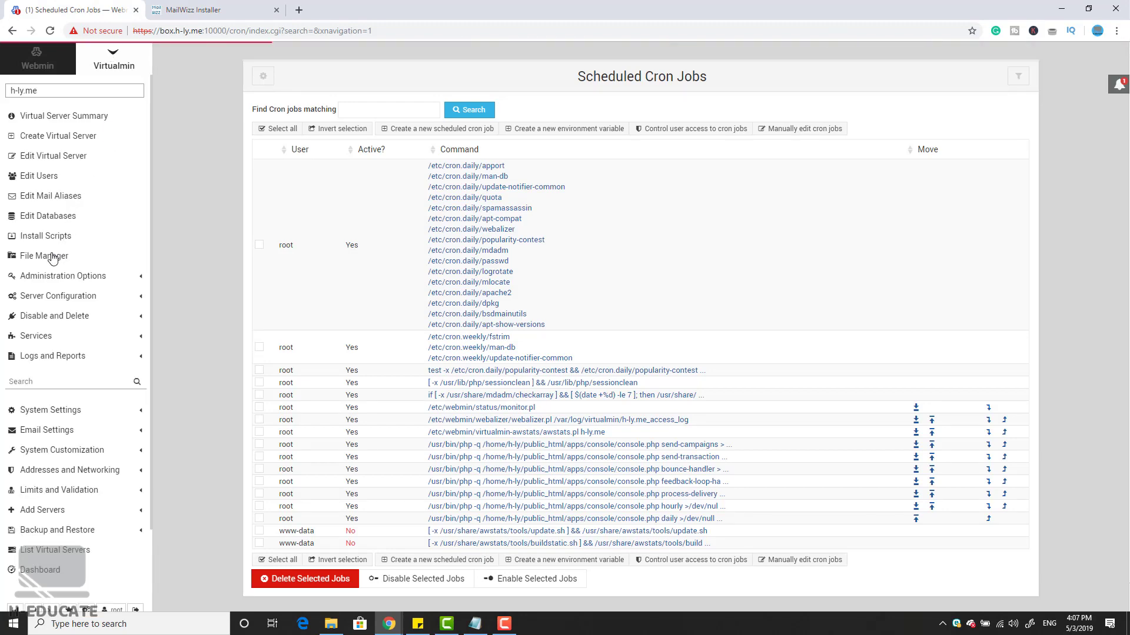
{"action": "left_click", "coordinate": [52, 256]}
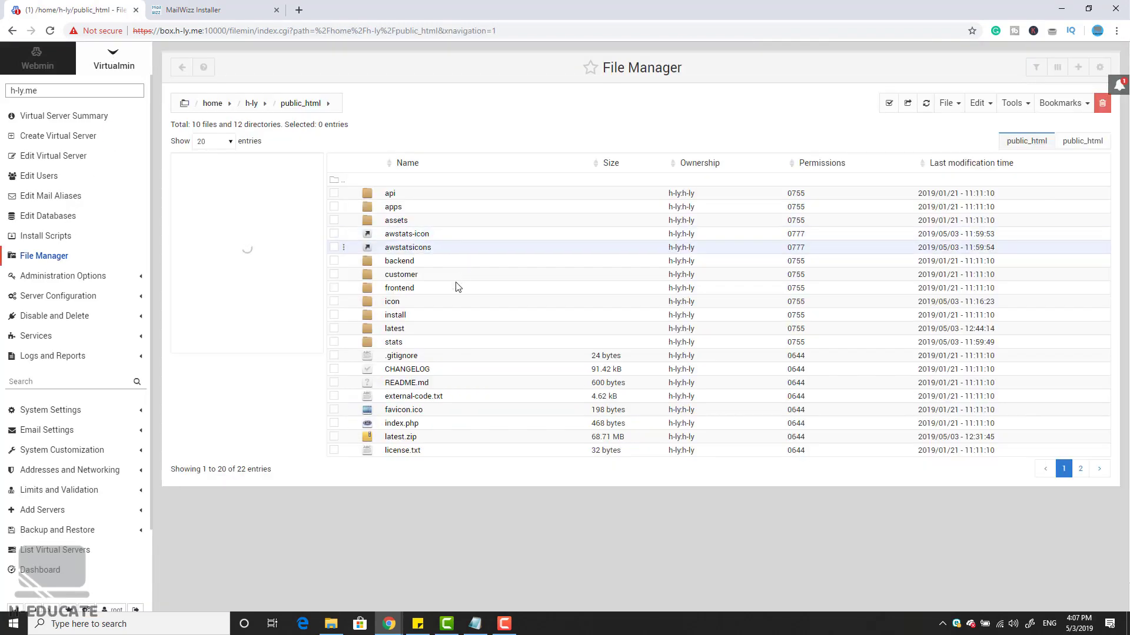
Step: Rename the install folder, then open the MailWizz backend link in a new tab
{"action": "right_click", "coordinate": [400, 317]}
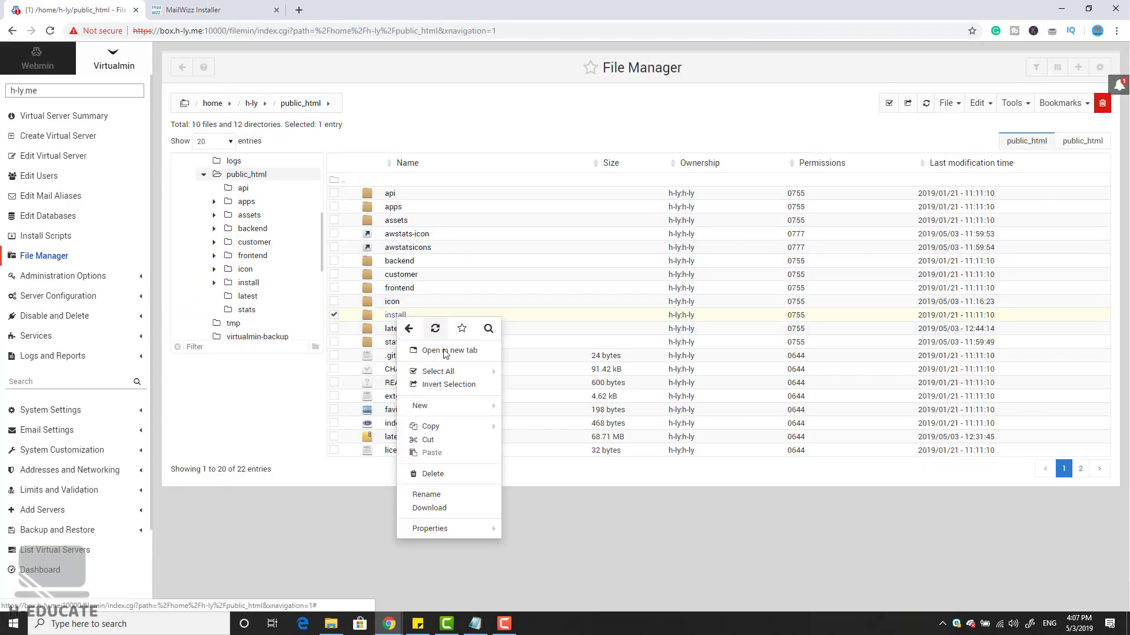
{"action": "left_click", "coordinate": [448, 495]}
{"action": "left_click", "coordinate": [473, 130]}
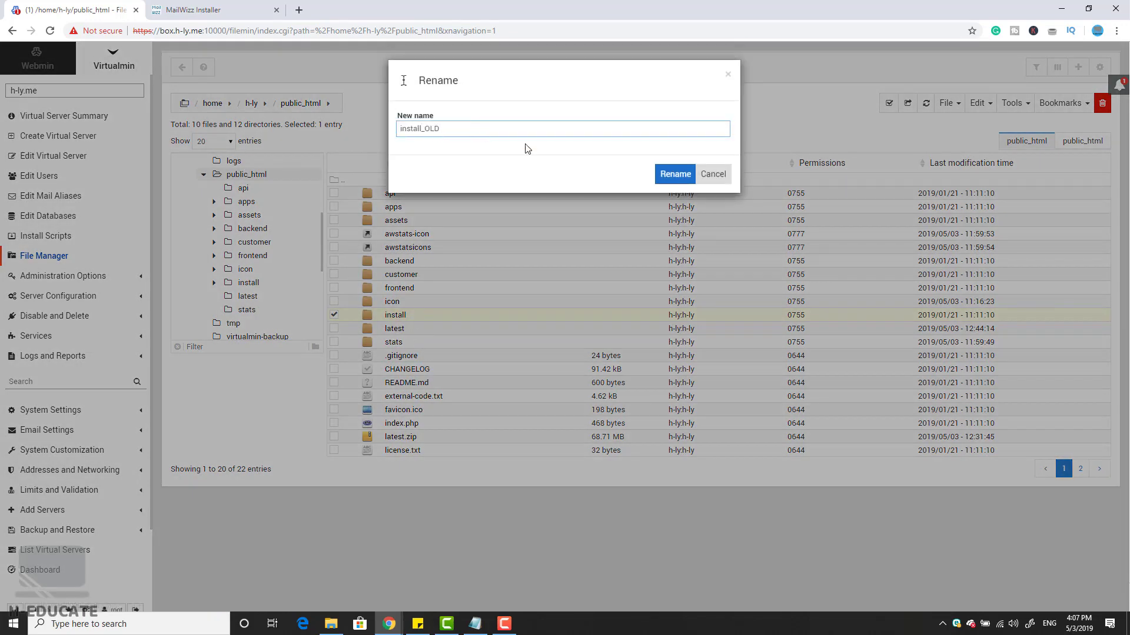
{"action": "left_click", "coordinate": [674, 174]}
{"action": "key", "text": "ctrl+Tab"}
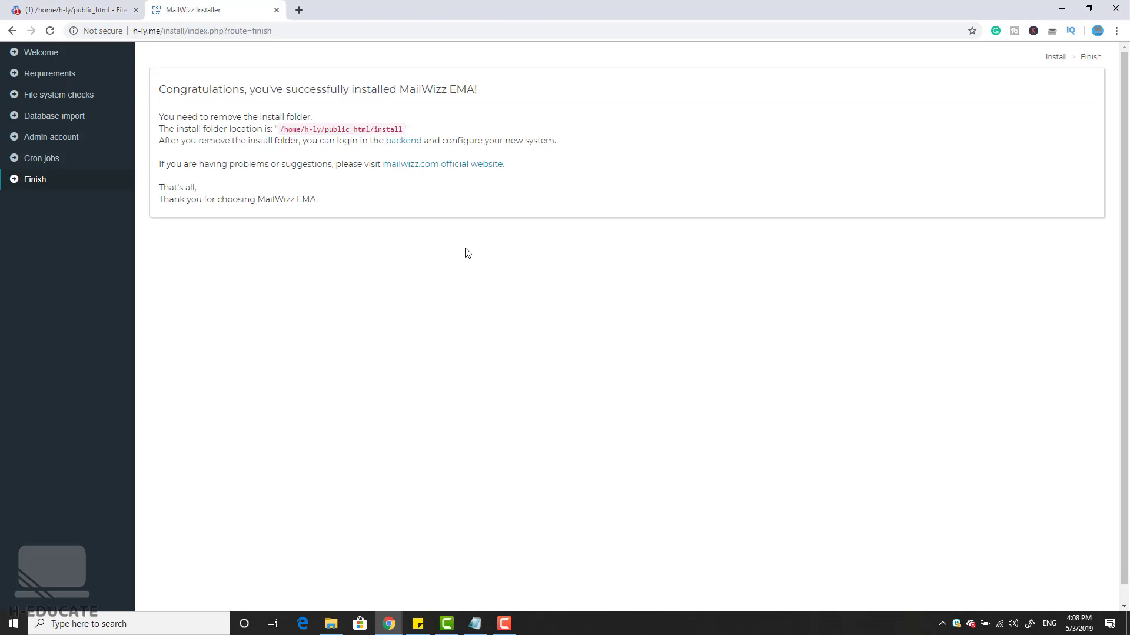
{"action": "right_click", "coordinate": [405, 141]}
{"action": "left_click", "coordinate": [425, 150]}
Step: Log in to the MailWizz backend with the admin's e-mail address and password
{"action": "left_click", "coordinate": [369, 9]}
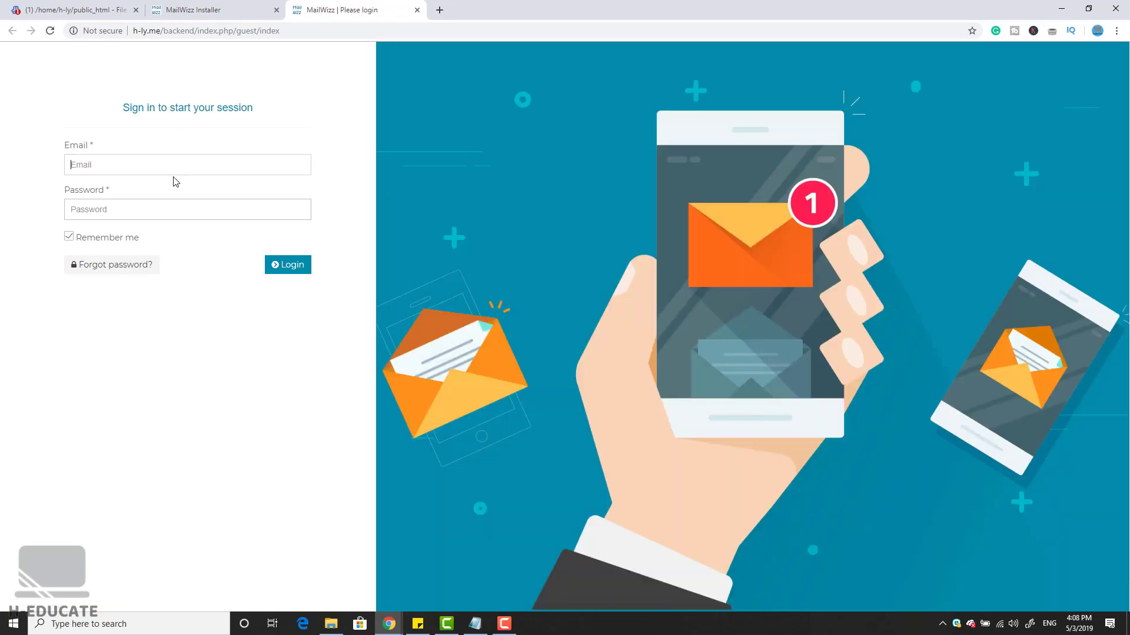
{"action": "key", "text": "Tab"}
{"action": "type", "text": "****"}
{"action": "key", "text": "Return"}
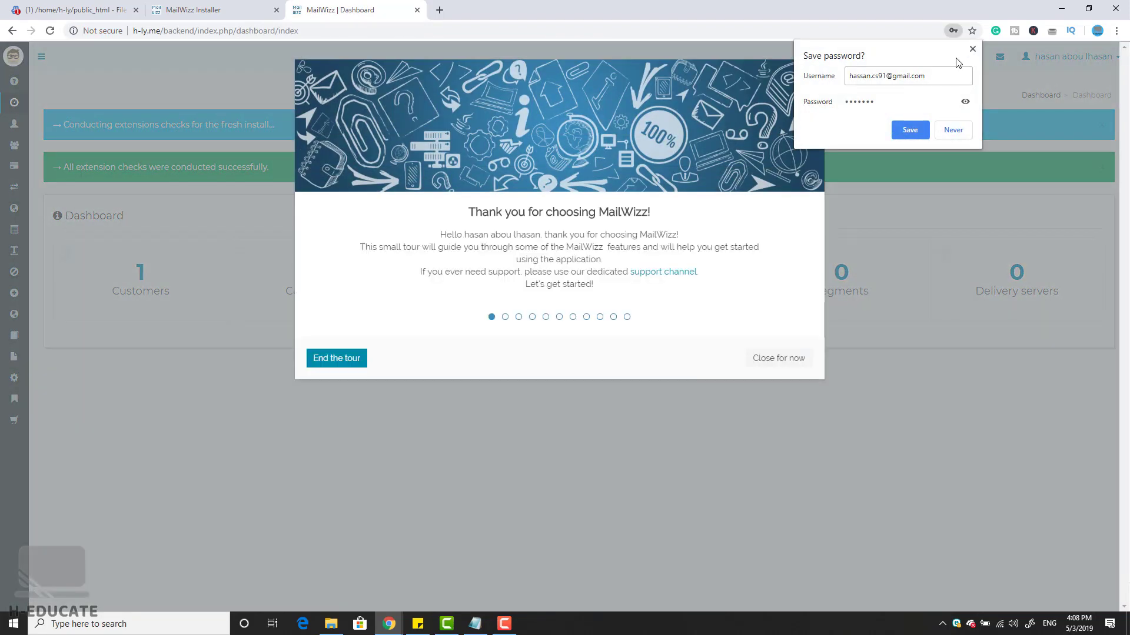
Step: Decline saving the password, end the welcome tour, and dismiss the extensions notice
{"action": "left_click", "coordinate": [972, 49]}
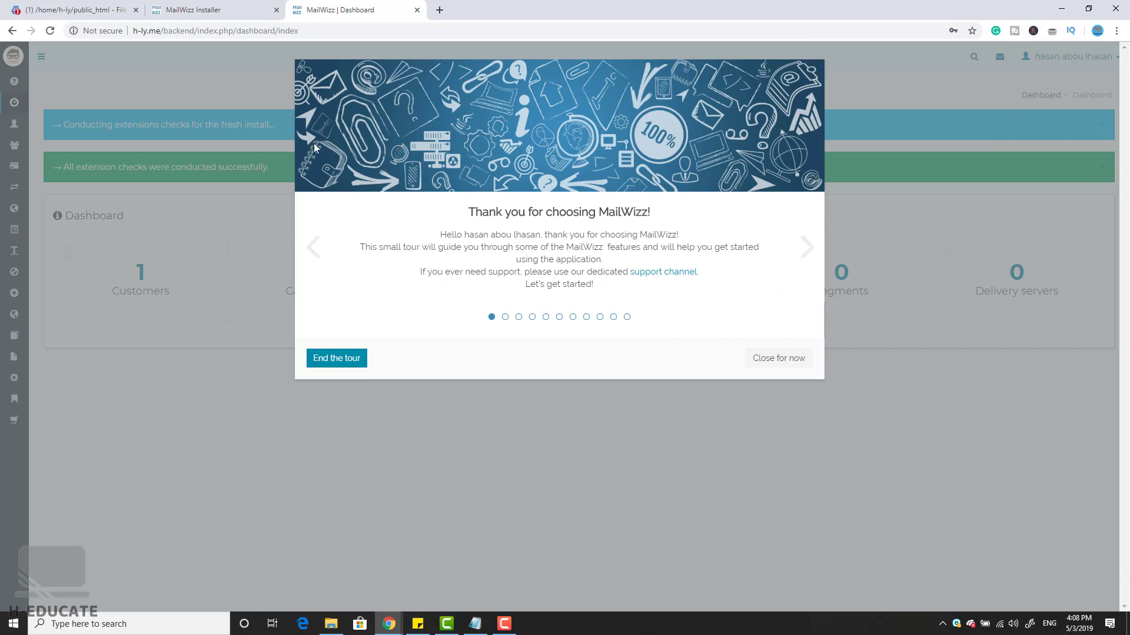
{"action": "left_click", "coordinate": [362, 358]}
{"action": "left_click", "coordinate": [618, 109]}
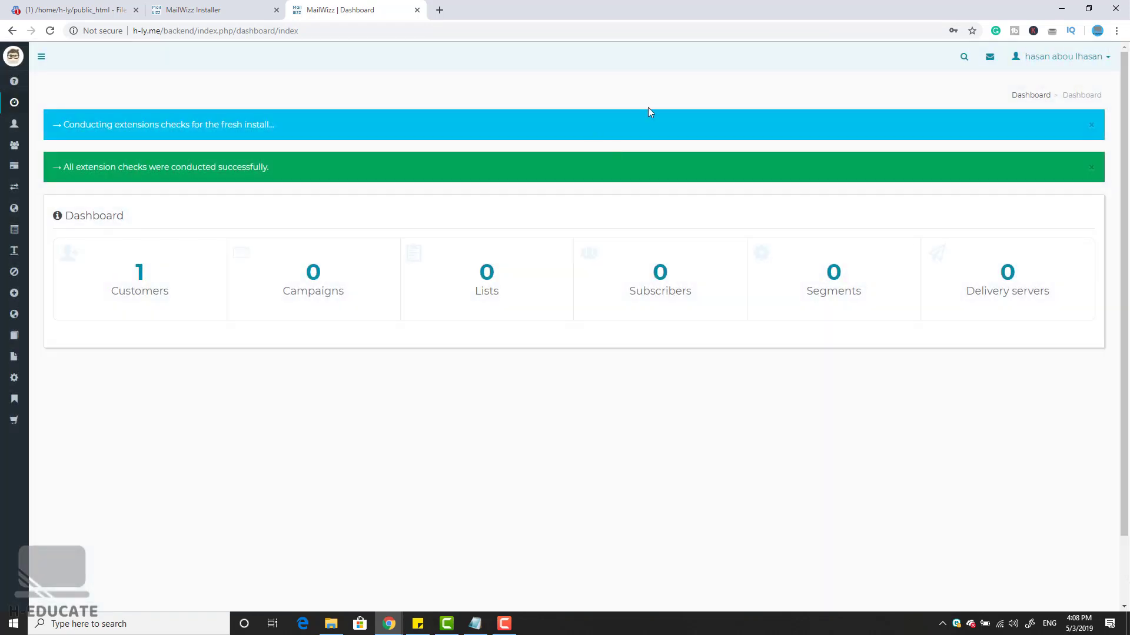
{"action": "left_click", "coordinate": [1091, 125]}
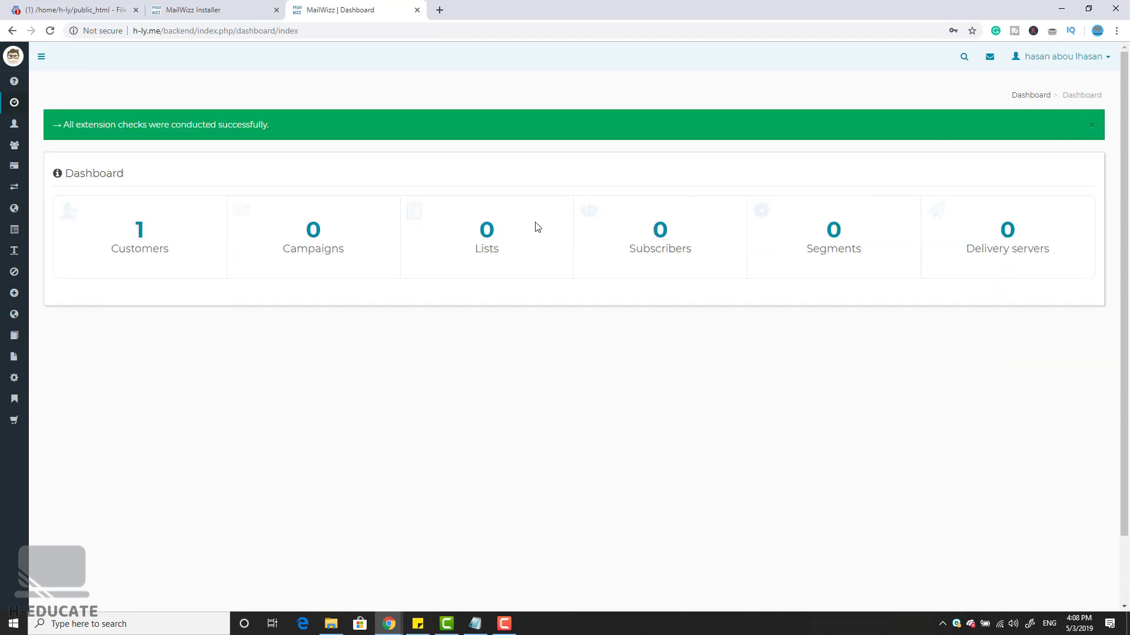
Step: Expand the sidebar and open Servers > Delivery servers
{"action": "left_click", "coordinate": [40, 57]}
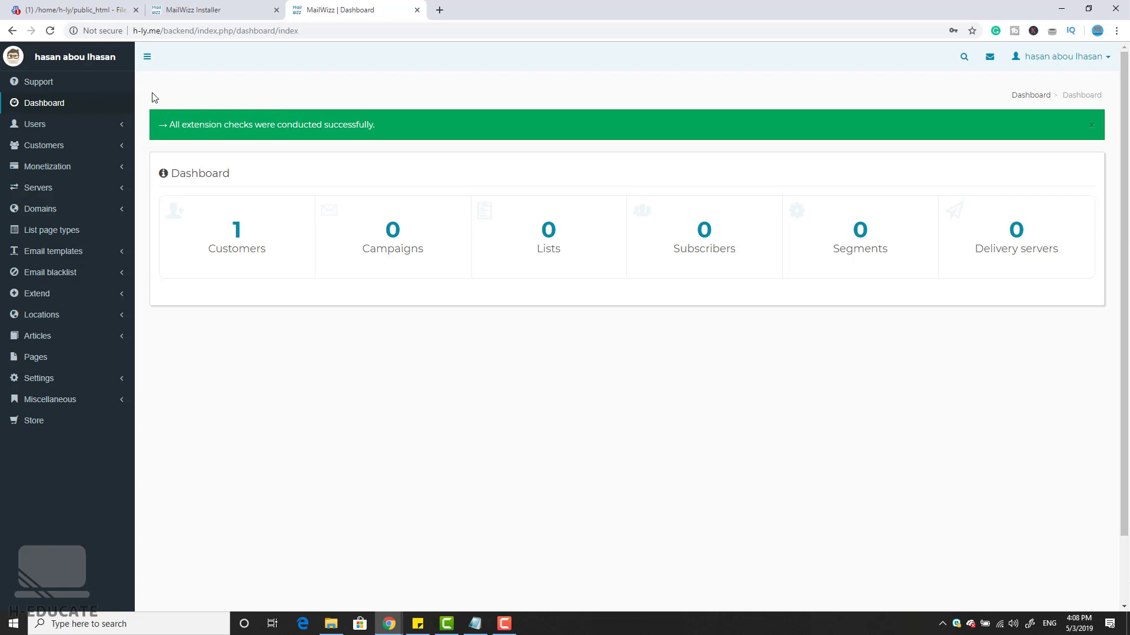
{"action": "left_click", "coordinate": [120, 194]}
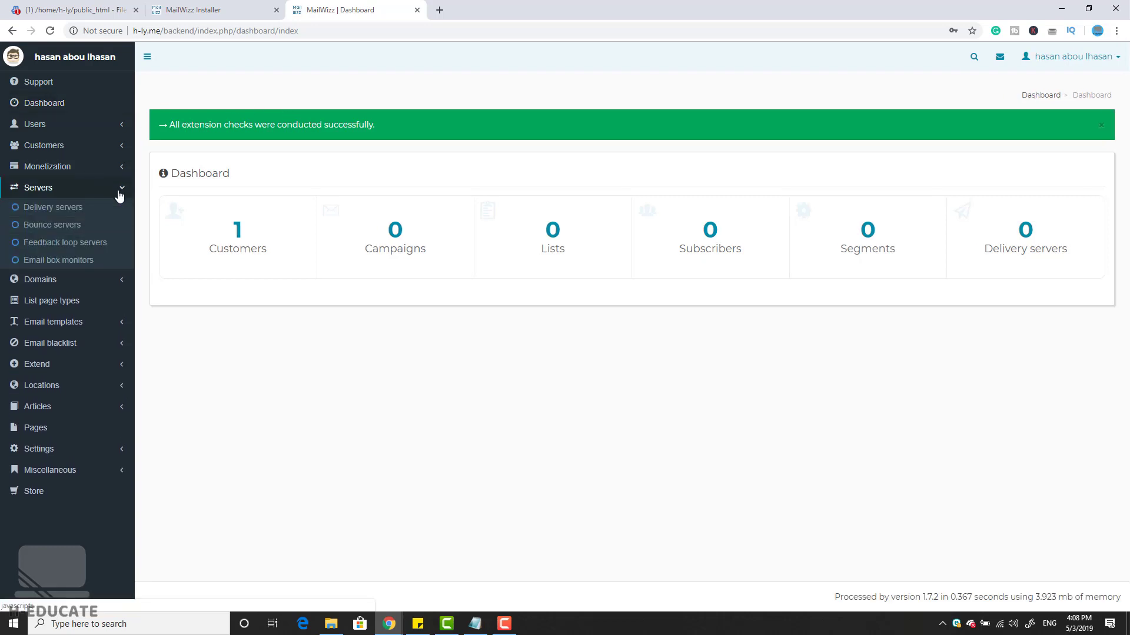
{"action": "left_click", "coordinate": [69, 212]}
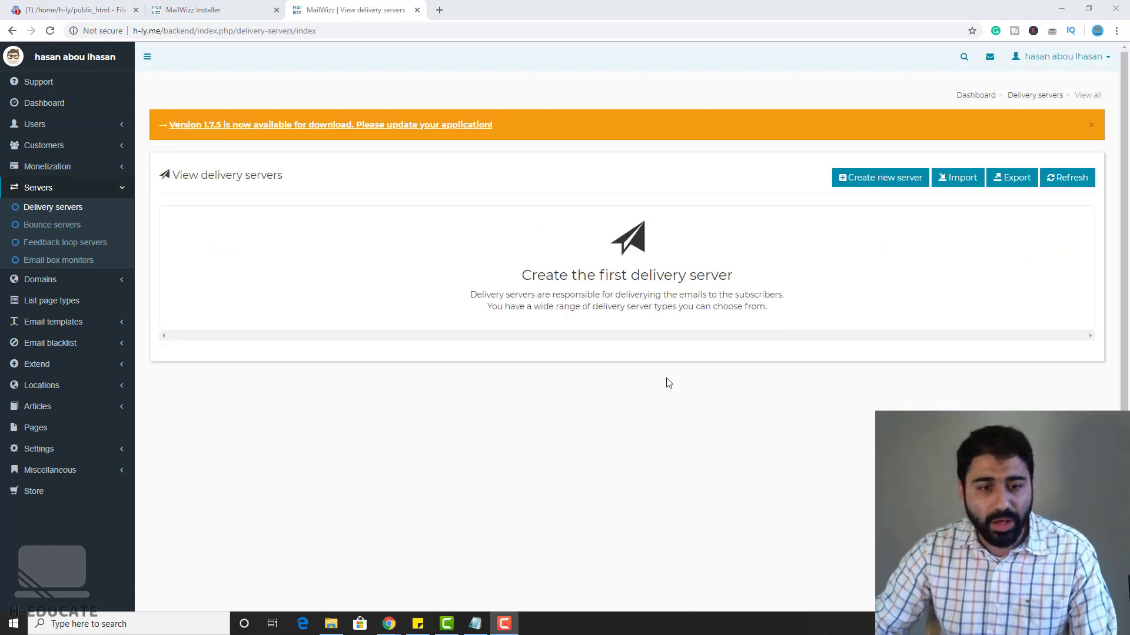
Step: Create a new delivery server and pick Php Mail as its type
{"action": "left_click", "coordinate": [887, 184]}
{"action": "left_click", "coordinate": [887, 184]}
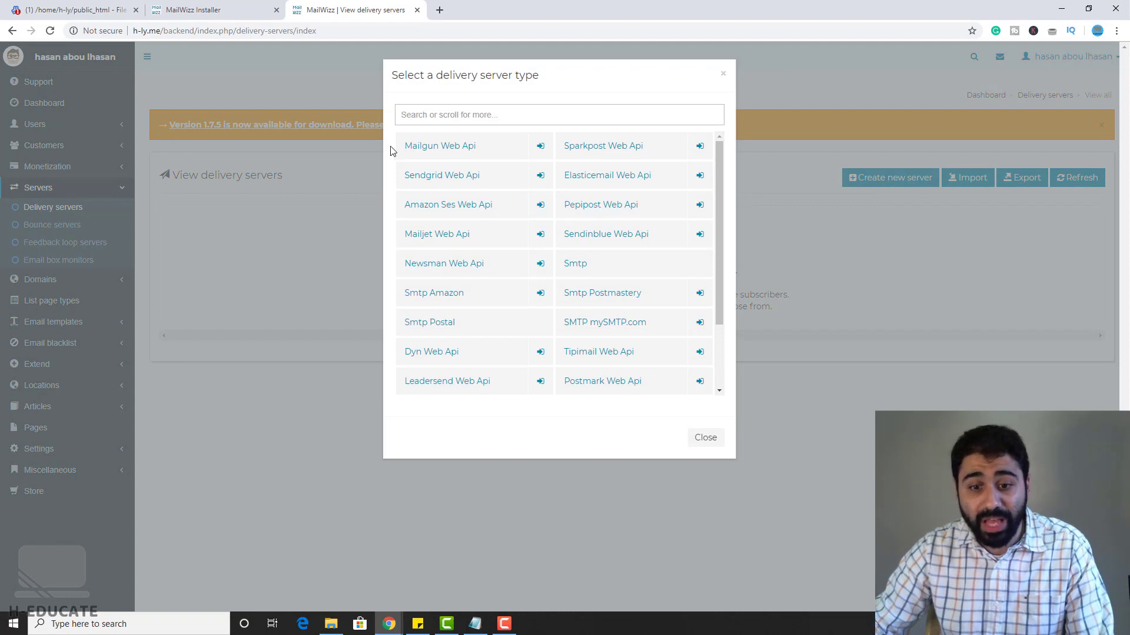
{"action": "scroll", "coordinate": [612, 346], "scroll_direction": "down", "scroll_amount": 2}
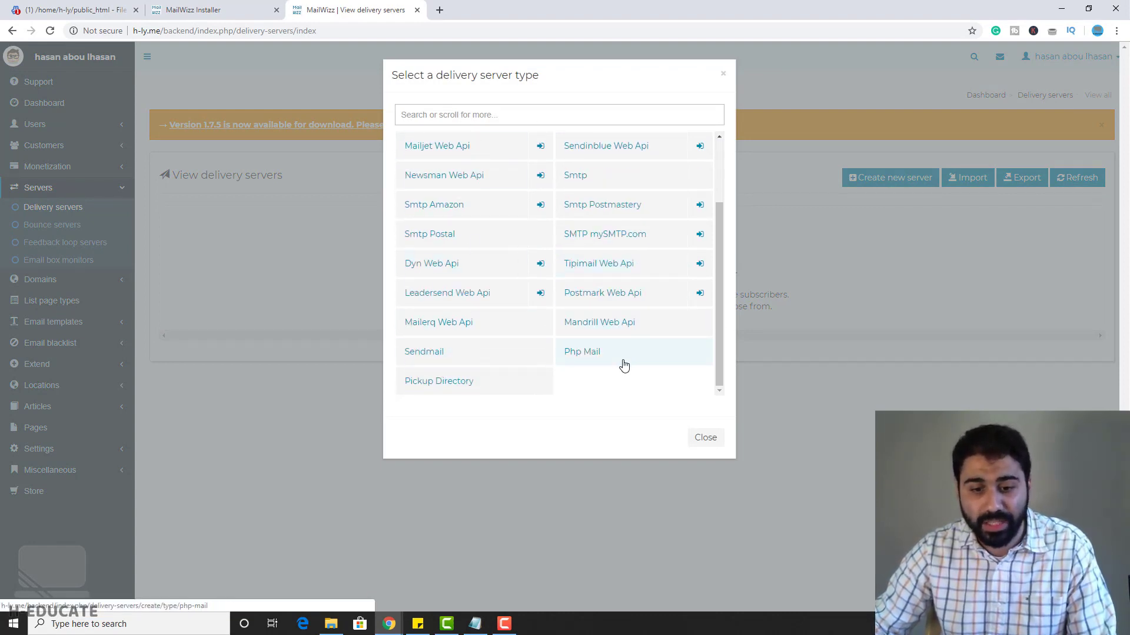
{"action": "scroll", "coordinate": [622, 365], "scroll_direction": "up", "scroll_amount": 2}
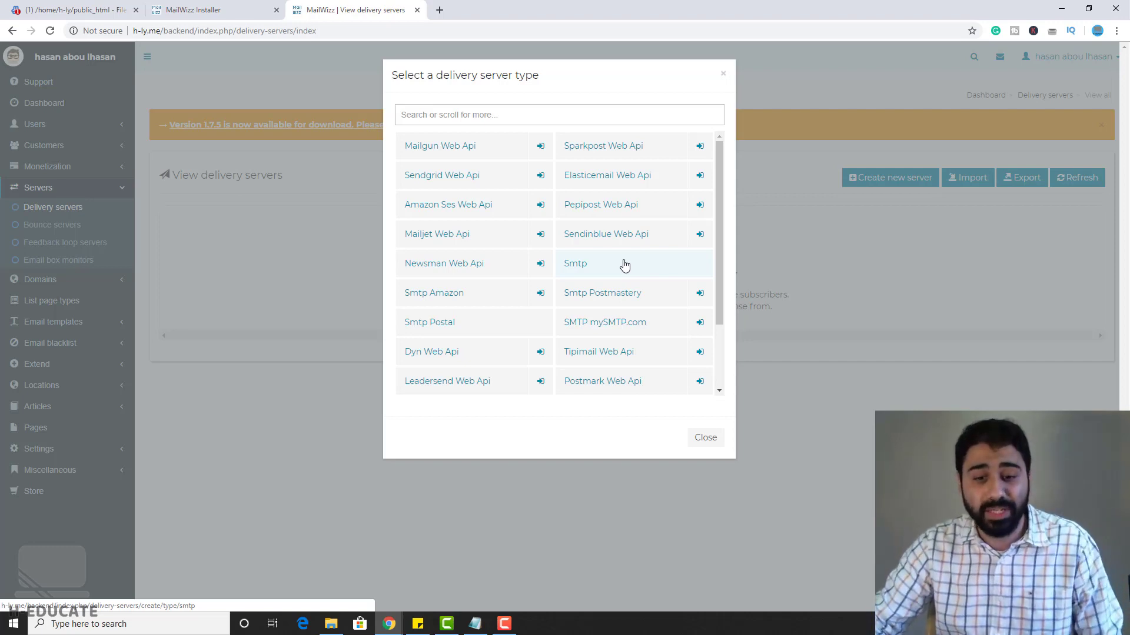
{"action": "left_click", "coordinate": [600, 266]}
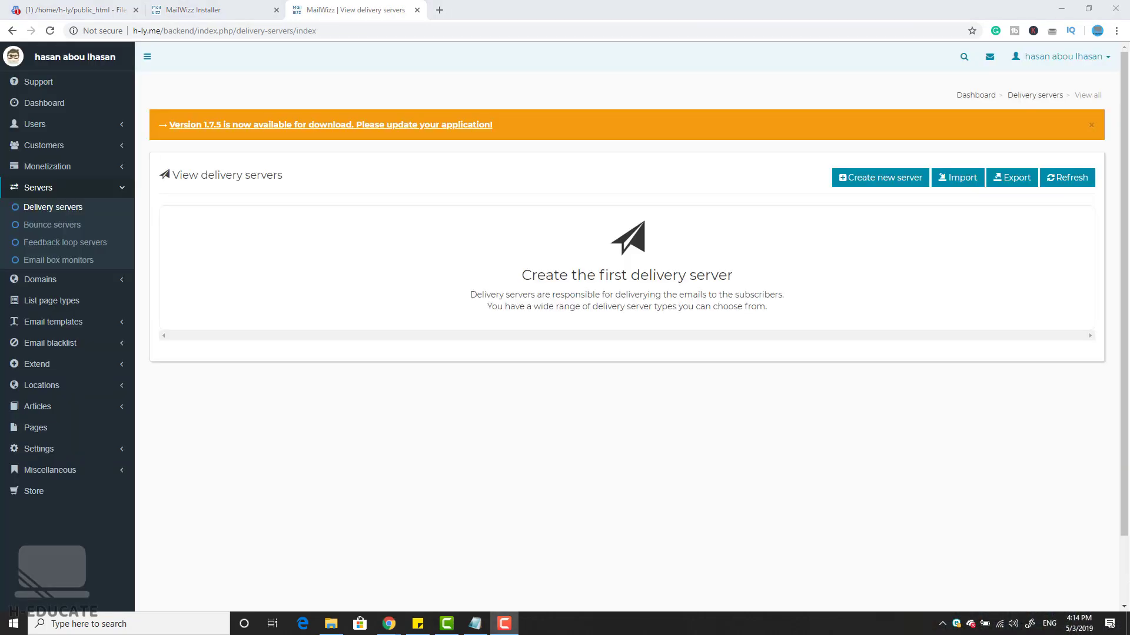
{"action": "left_click", "coordinate": [877, 188]}
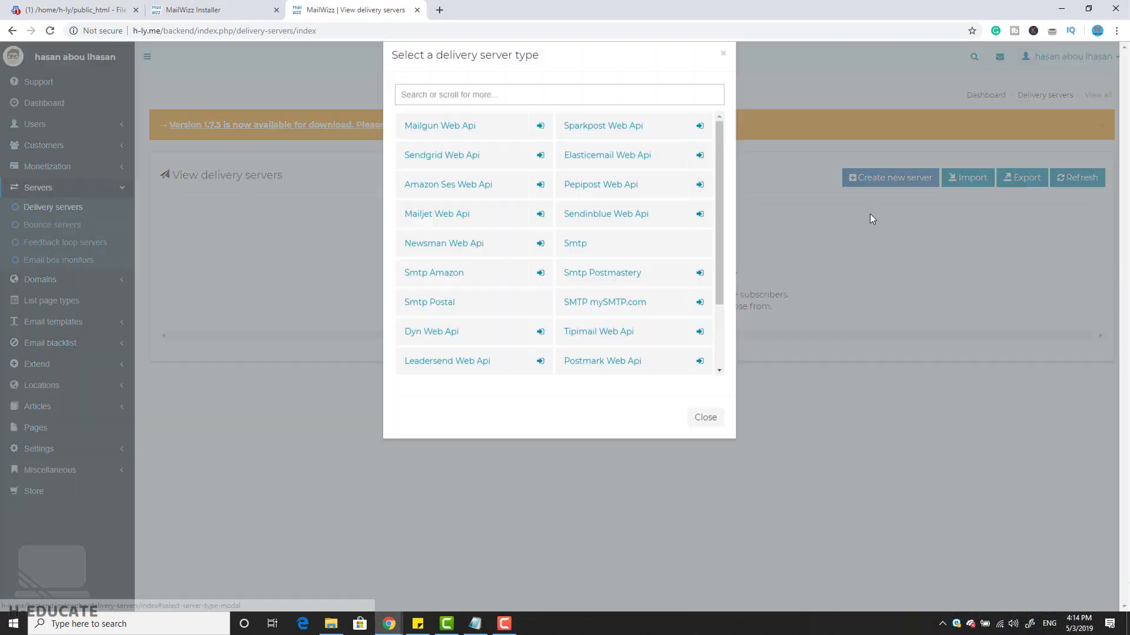
{"action": "scroll", "coordinate": [653, 306], "scroll_direction": "down", "scroll_amount": 2}
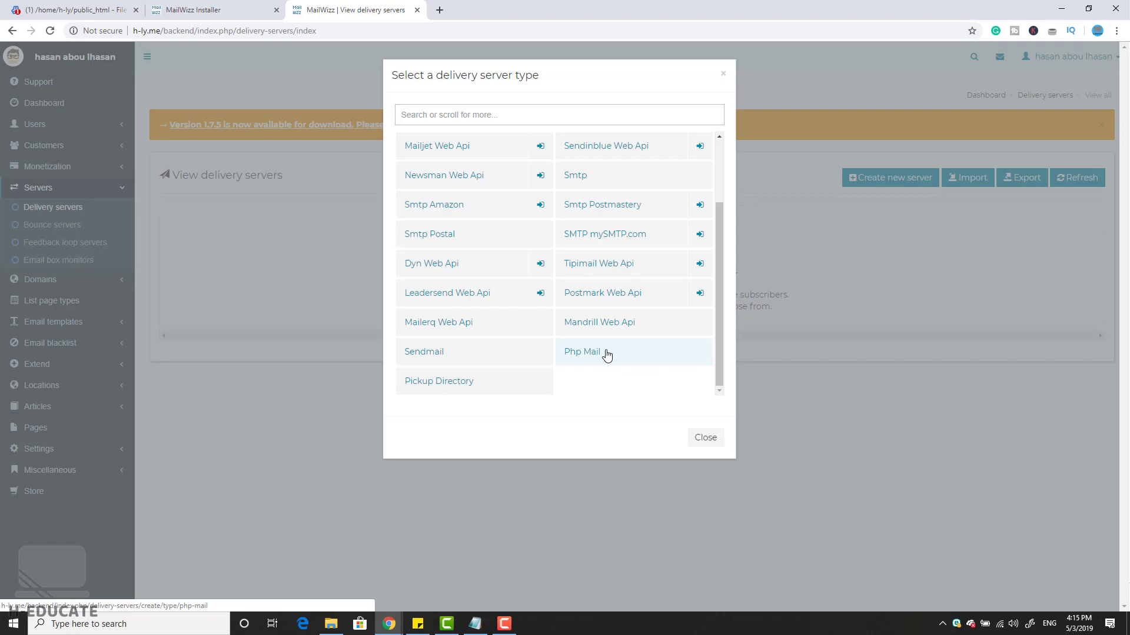
{"action": "left_click", "coordinate": [602, 353]}
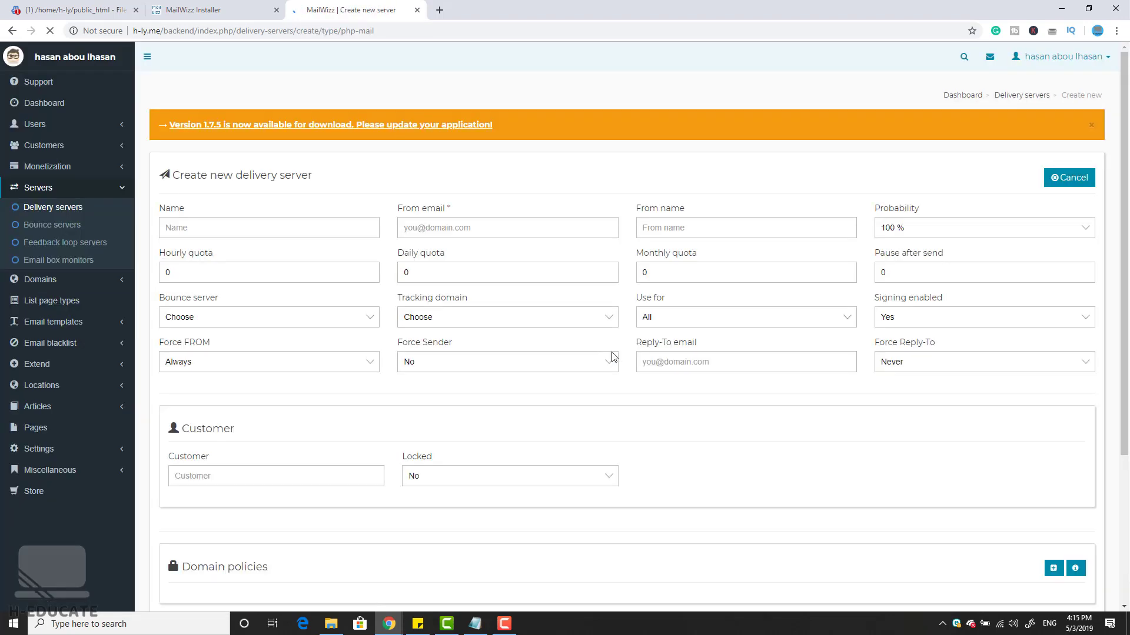
Step: Name the server 'PHp Mail', enter the site's mail address as sender, fill in the from name, and keep probability at 100 %
{"action": "left_click", "coordinate": [291, 220]}
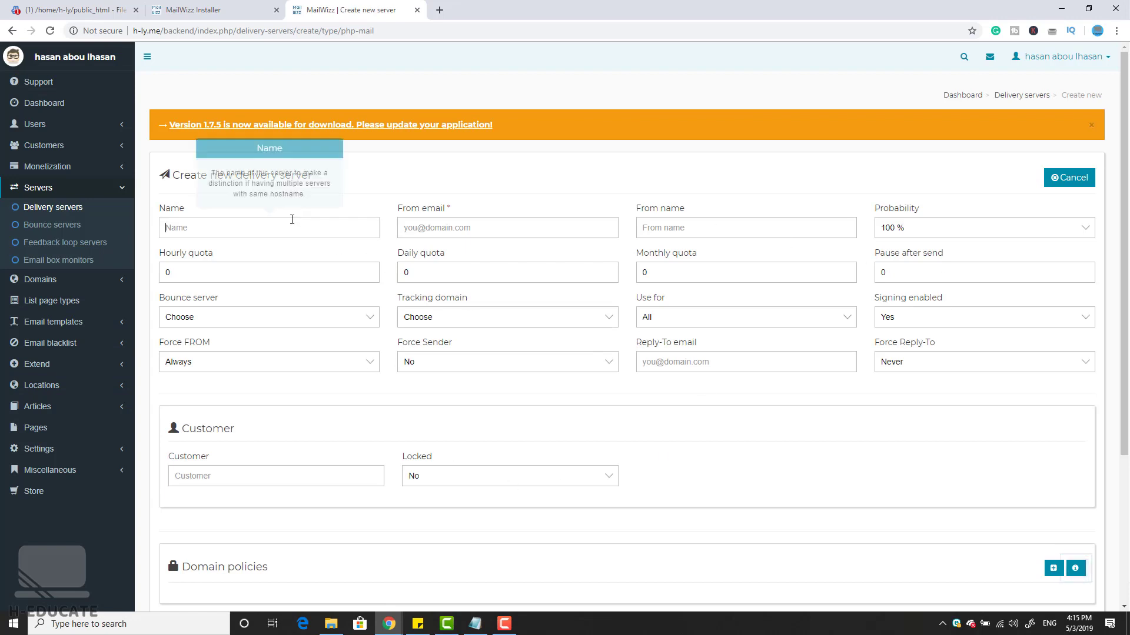
{"action": "type", "text": "PHp Mail"}
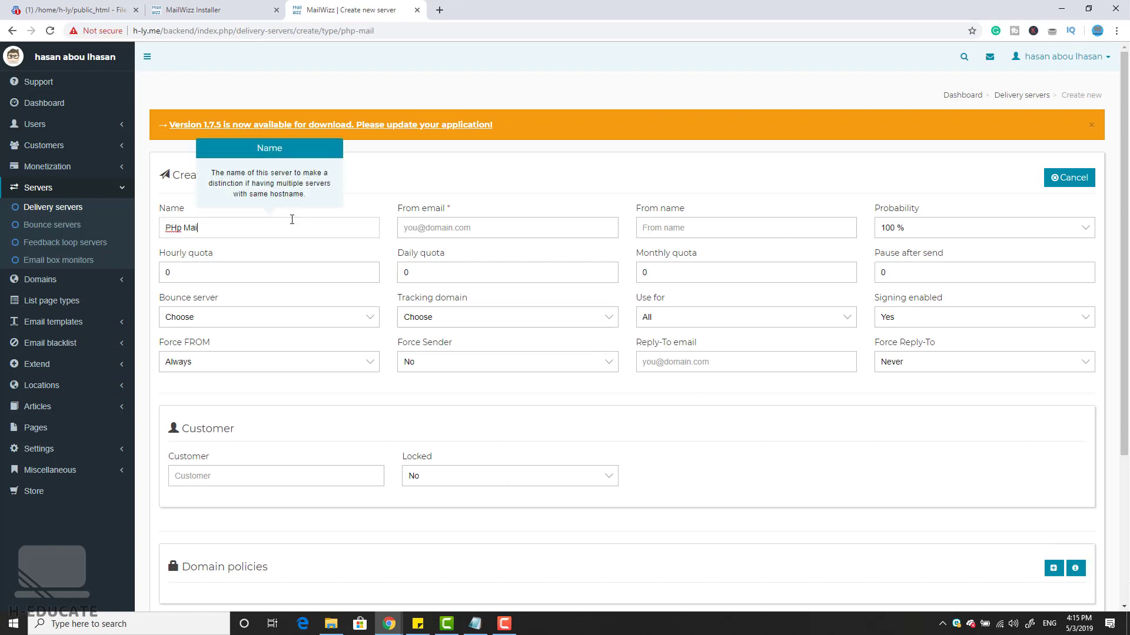
{"action": "left_click", "coordinate": [457, 227]}
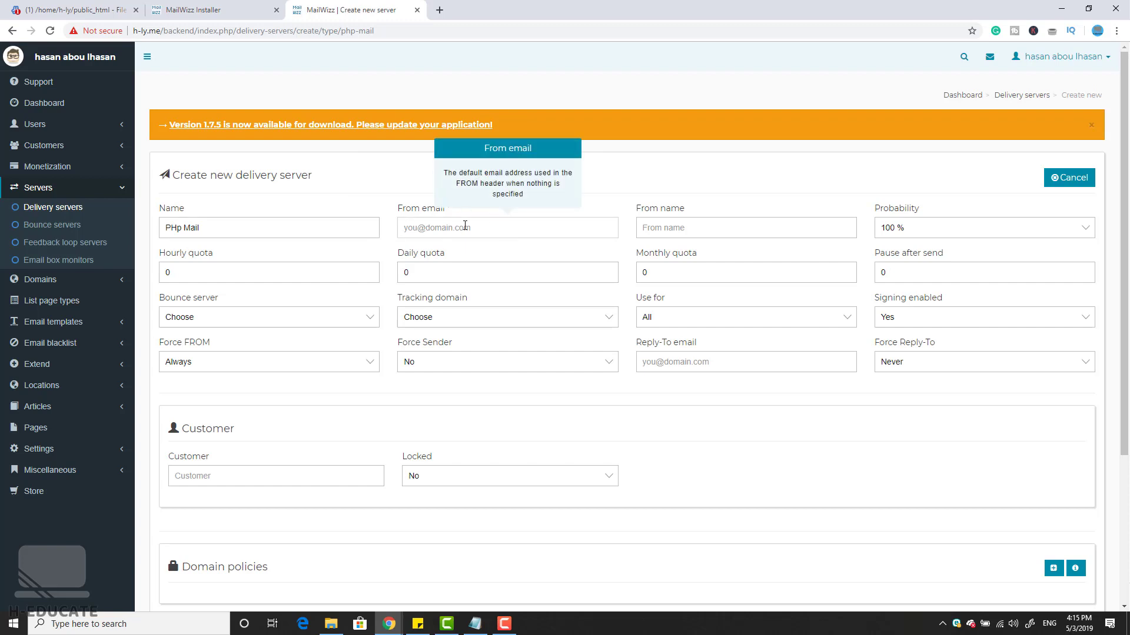
{"action": "type", "text": "te"}
{"action": "key", "text": "BackSpace"}
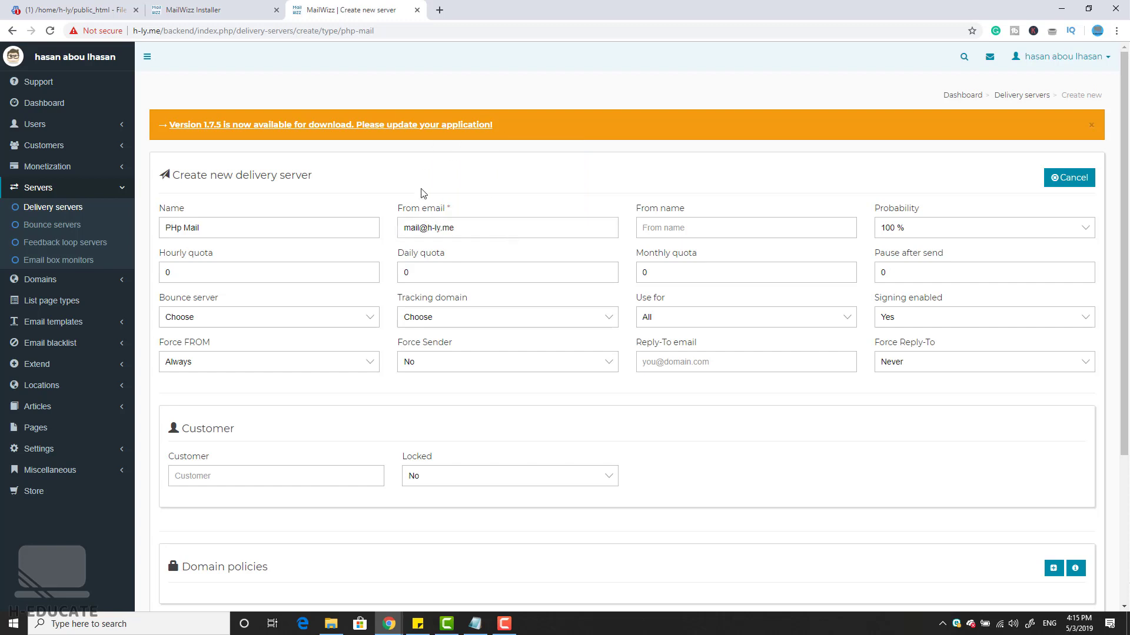
{"action": "left_click", "coordinate": [692, 232]}
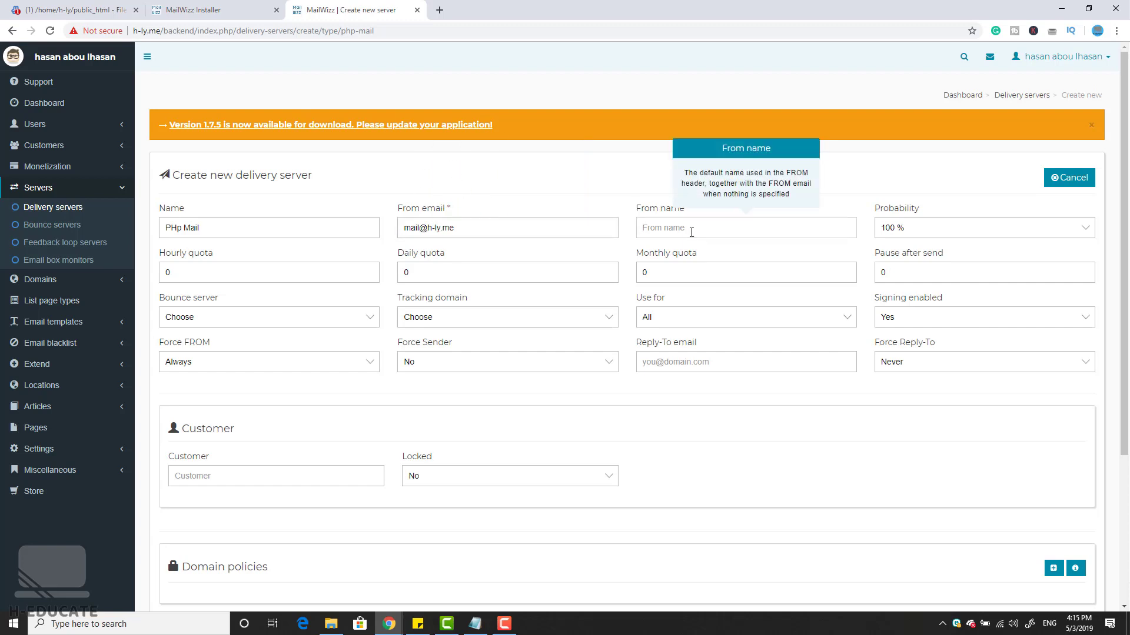
{"action": "type", "text": "Support"}
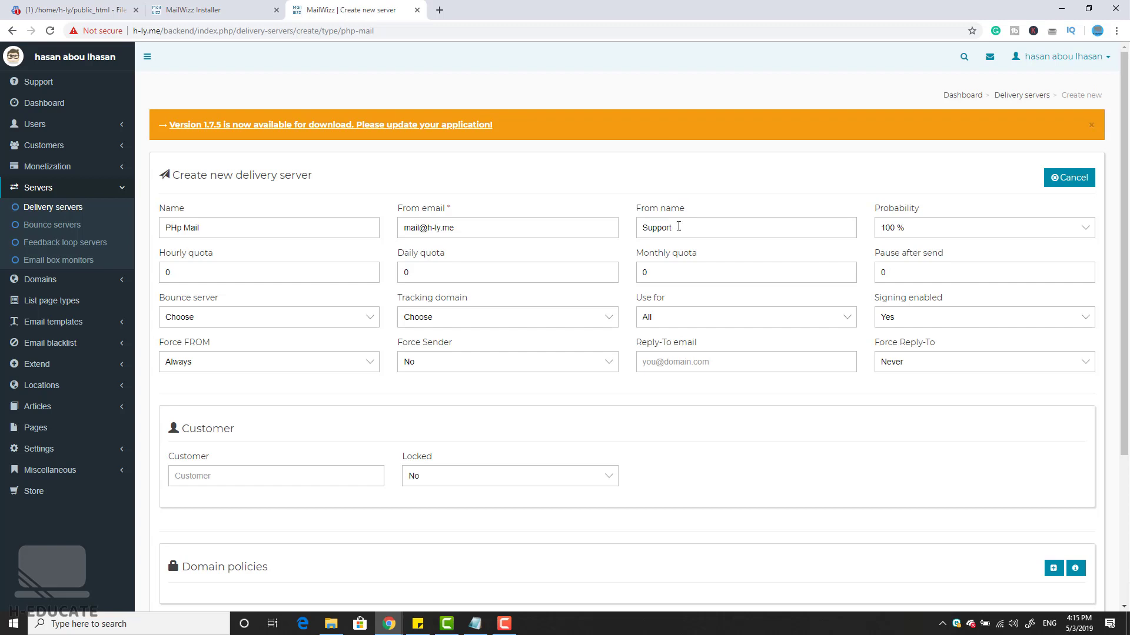
{"action": "left_click", "coordinate": [987, 231]}
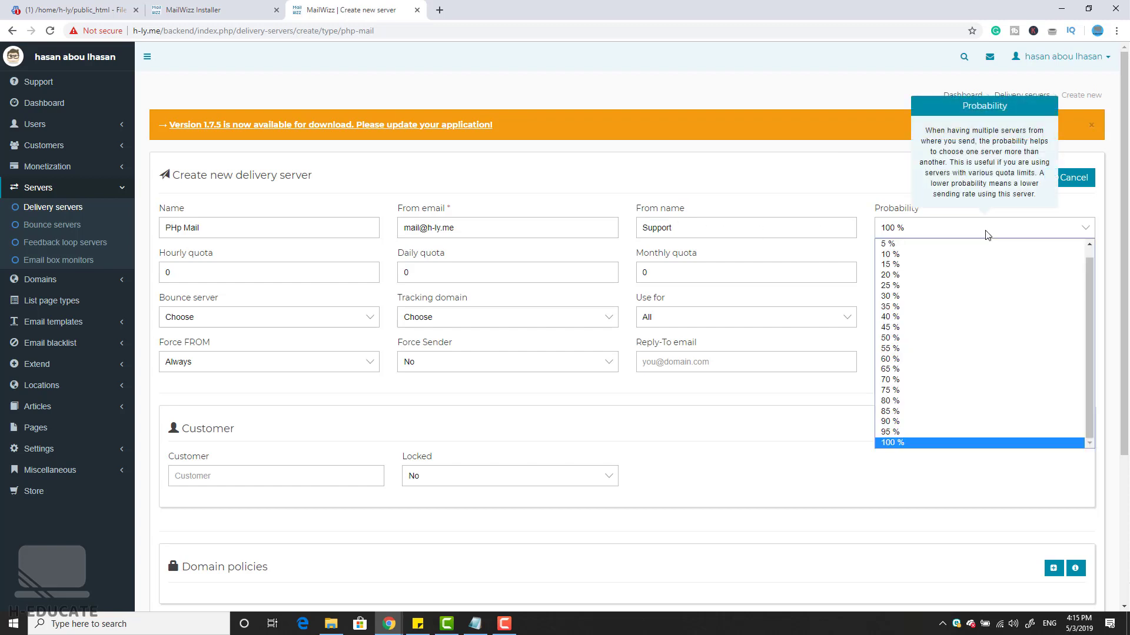
{"action": "left_click", "coordinate": [952, 230]}
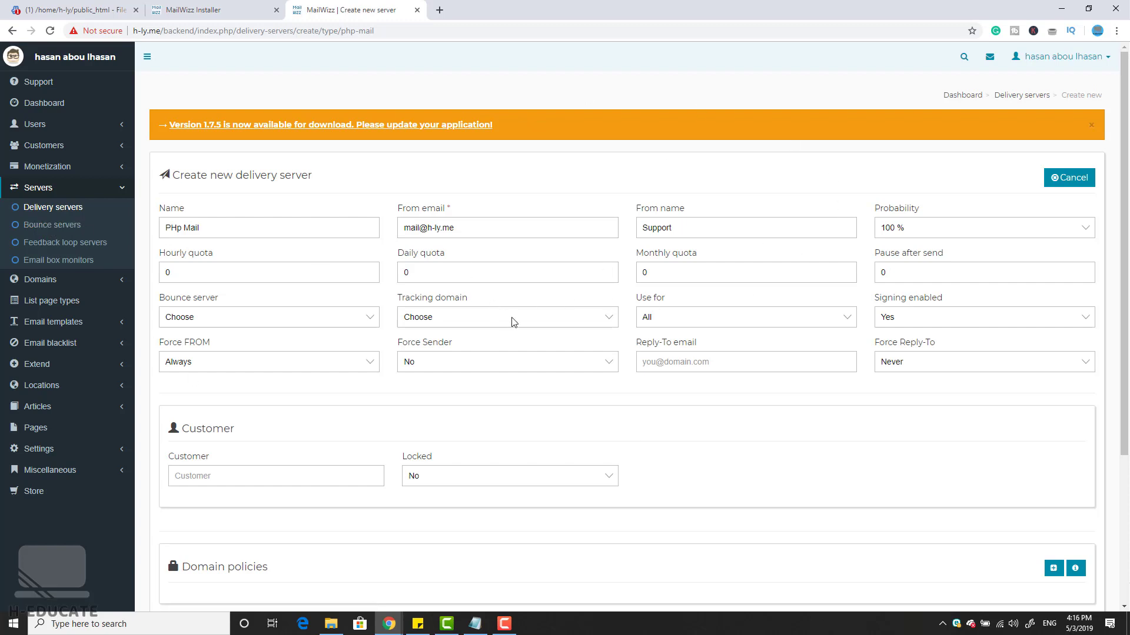
Step: Reuse the sender address as Reply-To, leave Locked at No, and save the server
{"action": "left_click_drag", "start_coordinate": [456, 228], "coordinate": [403, 228]}
{"action": "key", "text": "ctrl+c"}
{"action": "left_click", "coordinate": [734, 369]}
{"action": "key", "text": "ctrl+v"}
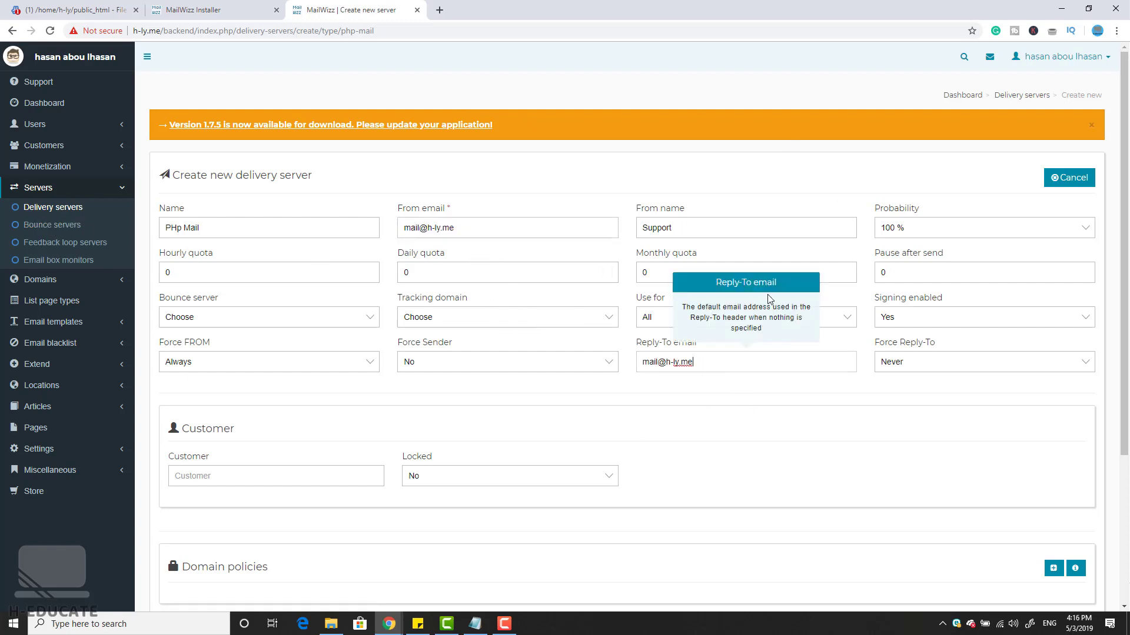
{"action": "scroll", "coordinate": [789, 429], "scroll_direction": "down", "scroll_amount": 4}
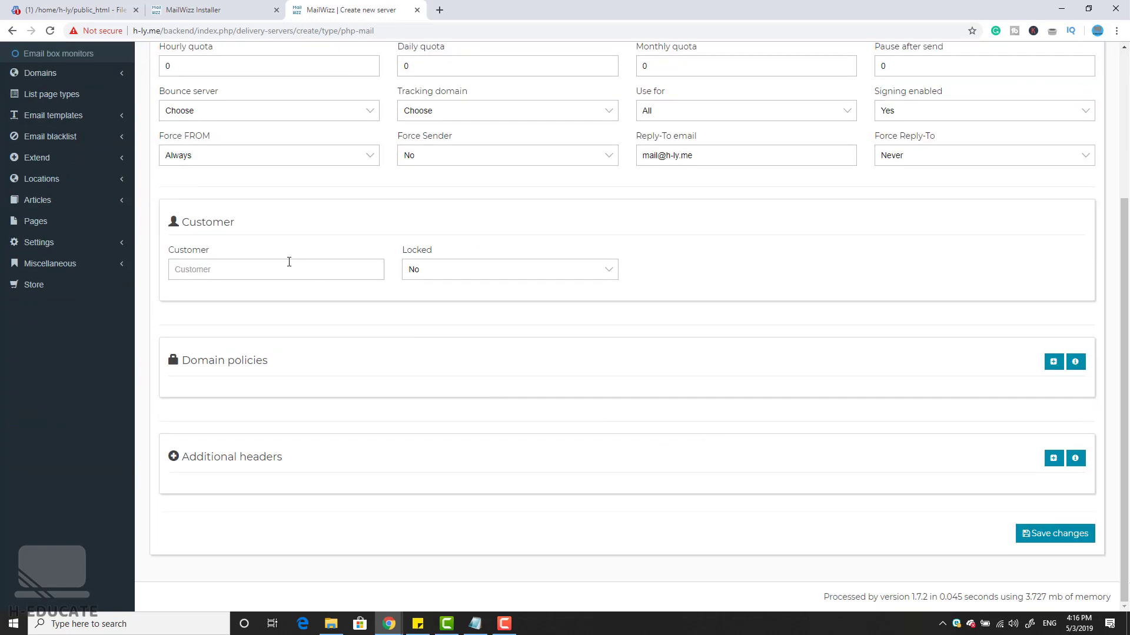
{"action": "left_click", "coordinate": [326, 262]}
{"action": "left_click", "coordinate": [581, 275]}
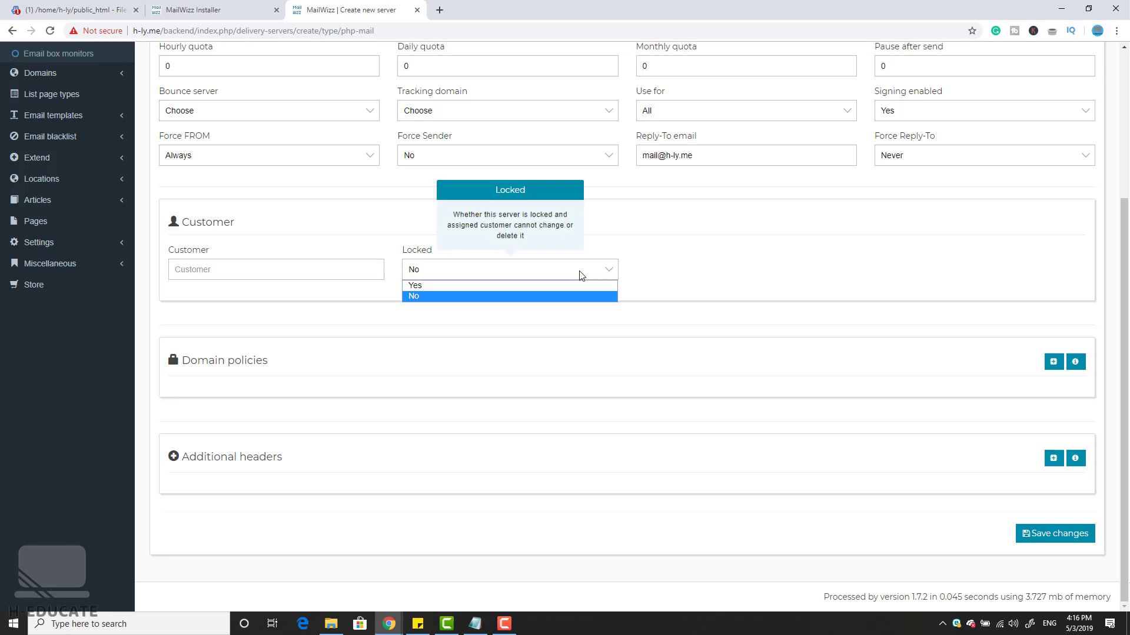
{"action": "left_click", "coordinate": [582, 273]}
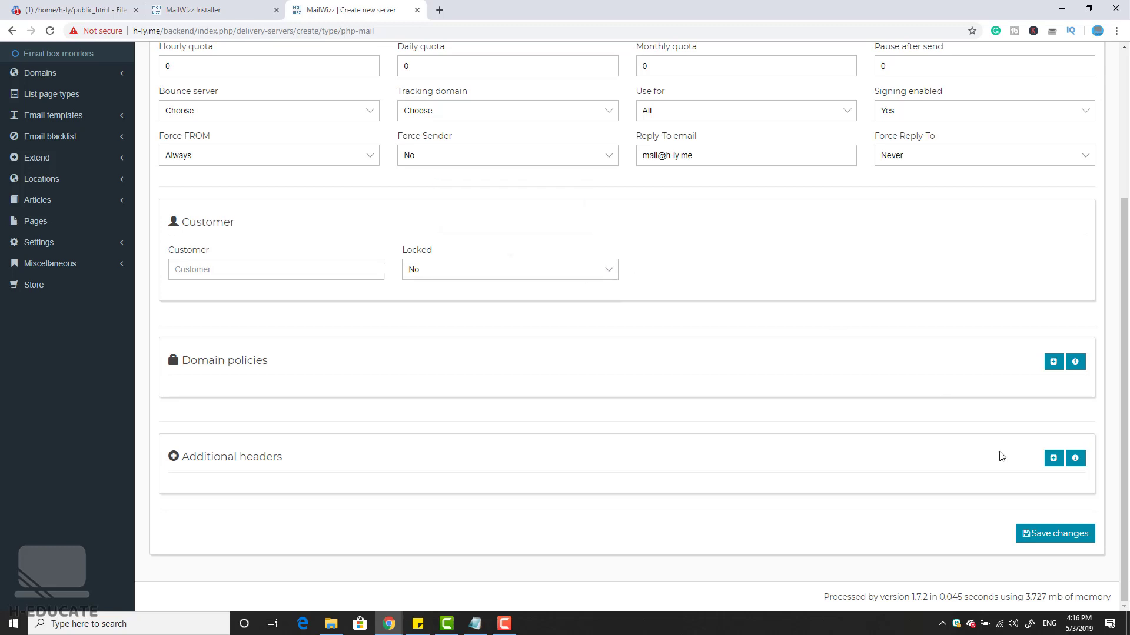
{"action": "left_click", "coordinate": [1030, 534]}
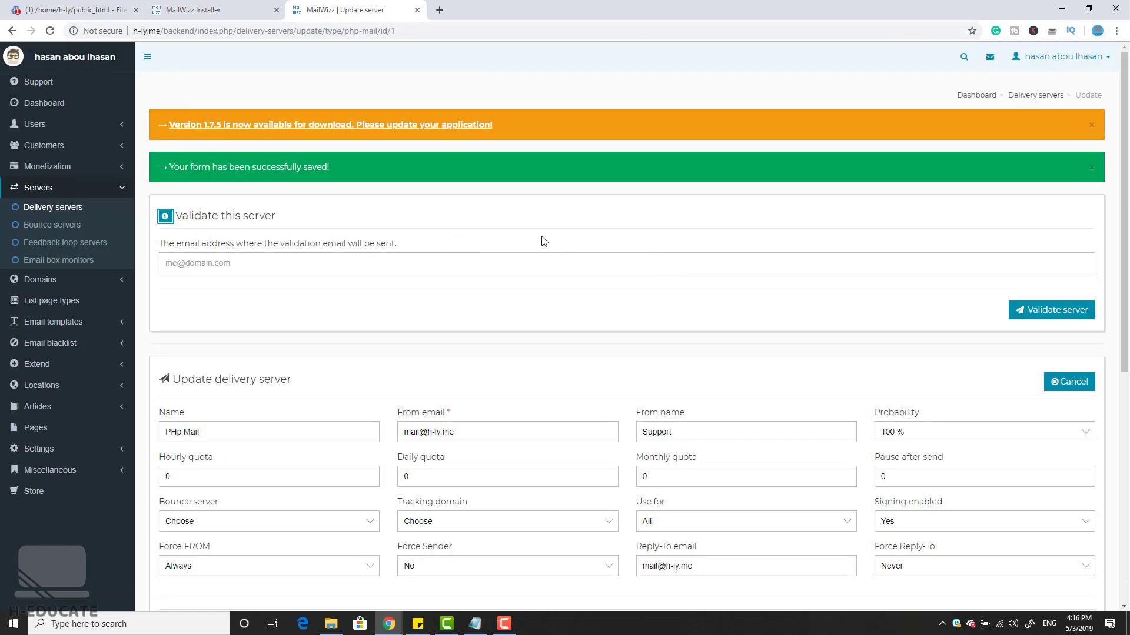
Step: Fill the Validate this server field with the admin's e-mail address from the suggestions
{"action": "scroll", "coordinate": [355, 257], "scroll_direction": "down", "scroll_amount": 2}
{"action": "scroll", "coordinate": [347, 218], "scroll_direction": "up", "scroll_amount": 2}
{"action": "left_click", "coordinate": [266, 262]}
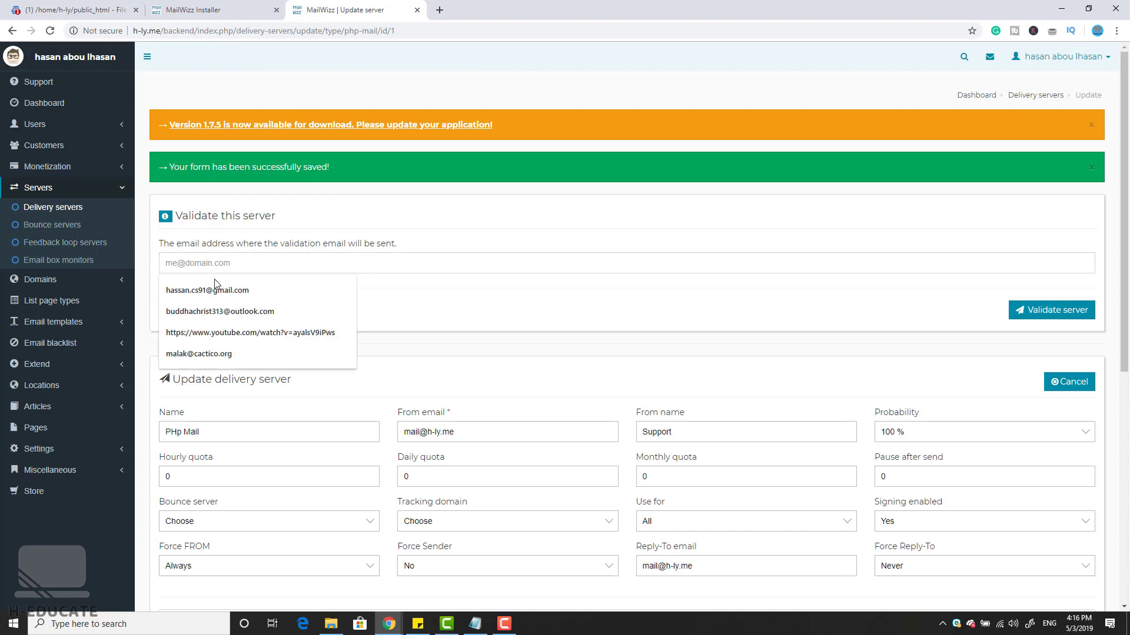
{"action": "left_click", "coordinate": [349, 279]}
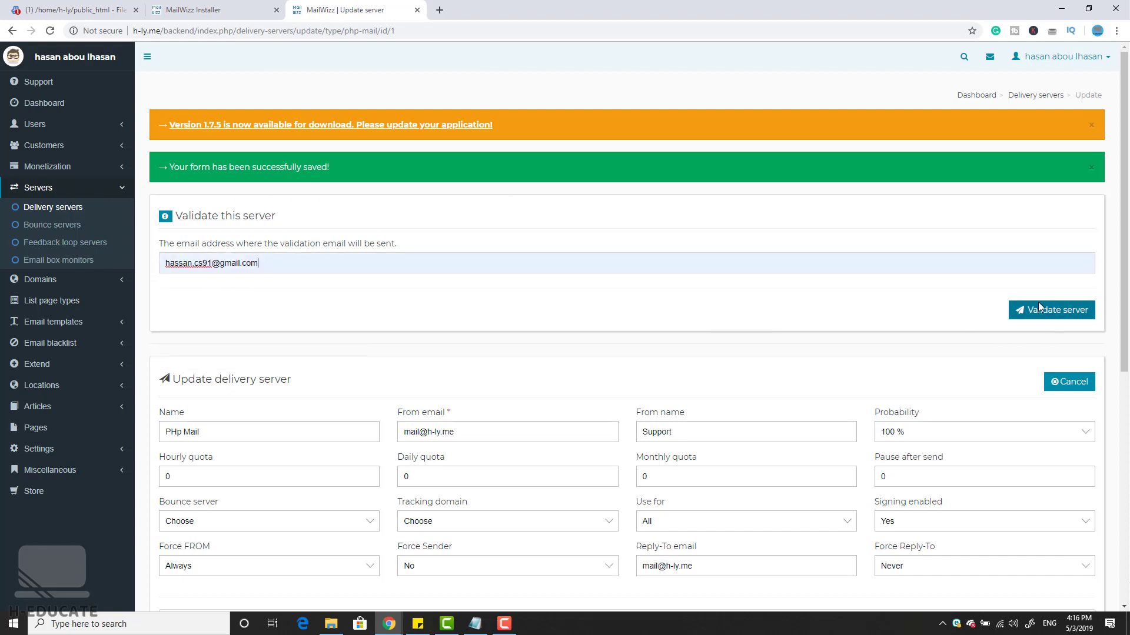
{"action": "left_click", "coordinate": [631, 313]}
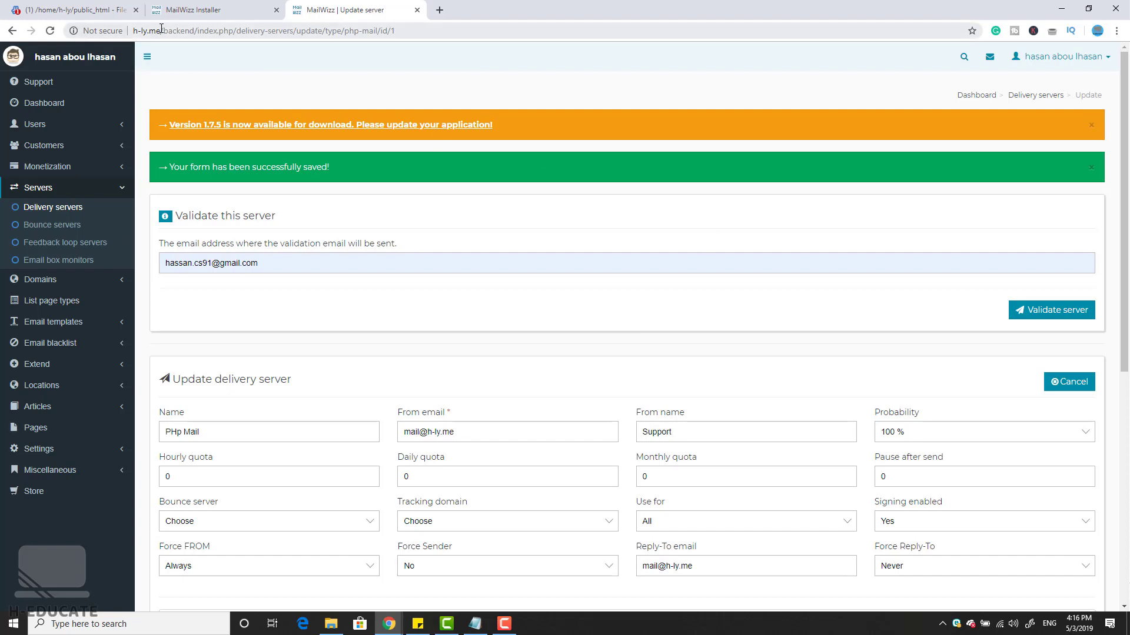
{"action": "double_click", "coordinate": [130, 31]}
{"action": "key", "text": "ctrl+c"}
Step: Open h-ly.me in a new tab and log in to the customer area with the account's e-mail and password
{"action": "left_click", "coordinate": [439, 10]}
{"action": "key", "text": "ctrl+v"}
{"action": "key", "text": "Return"}
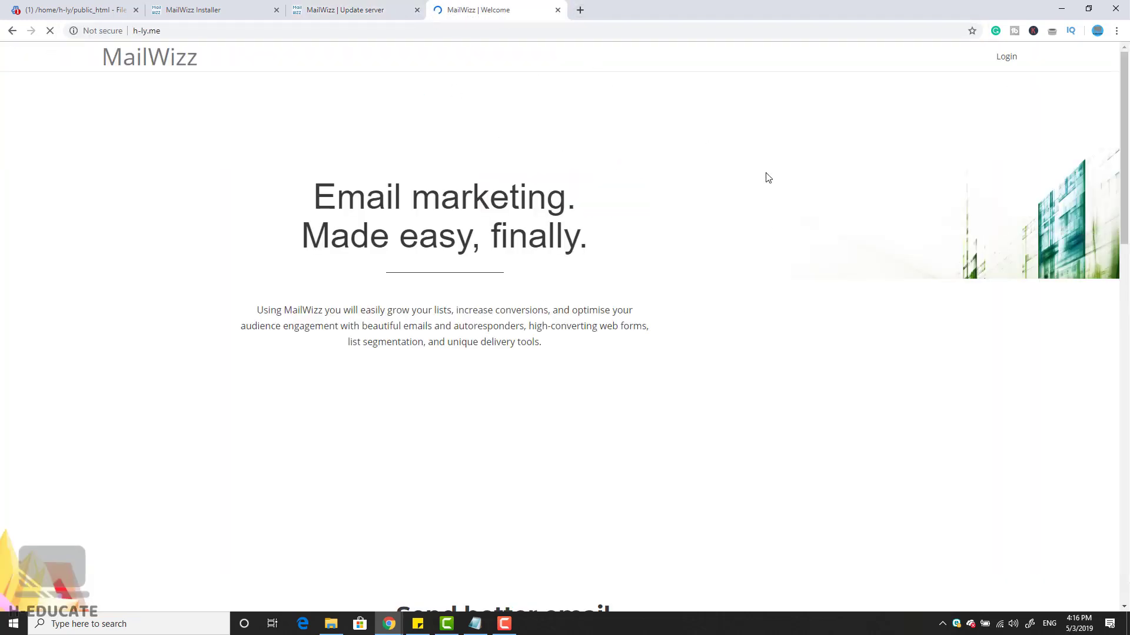
{"action": "left_click", "coordinate": [1006, 59]}
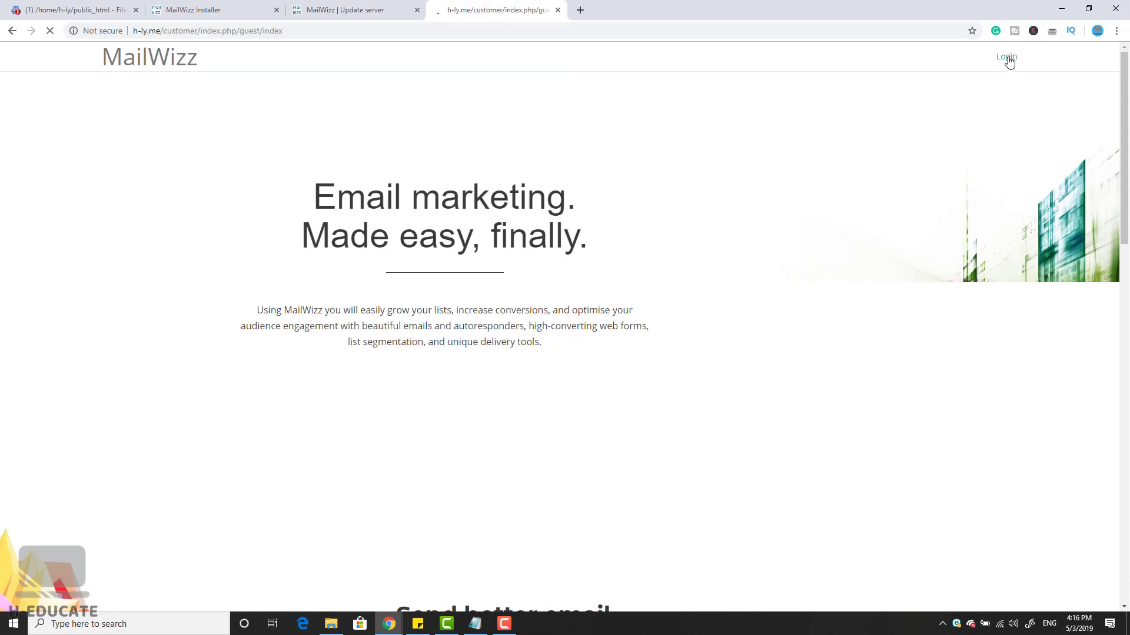
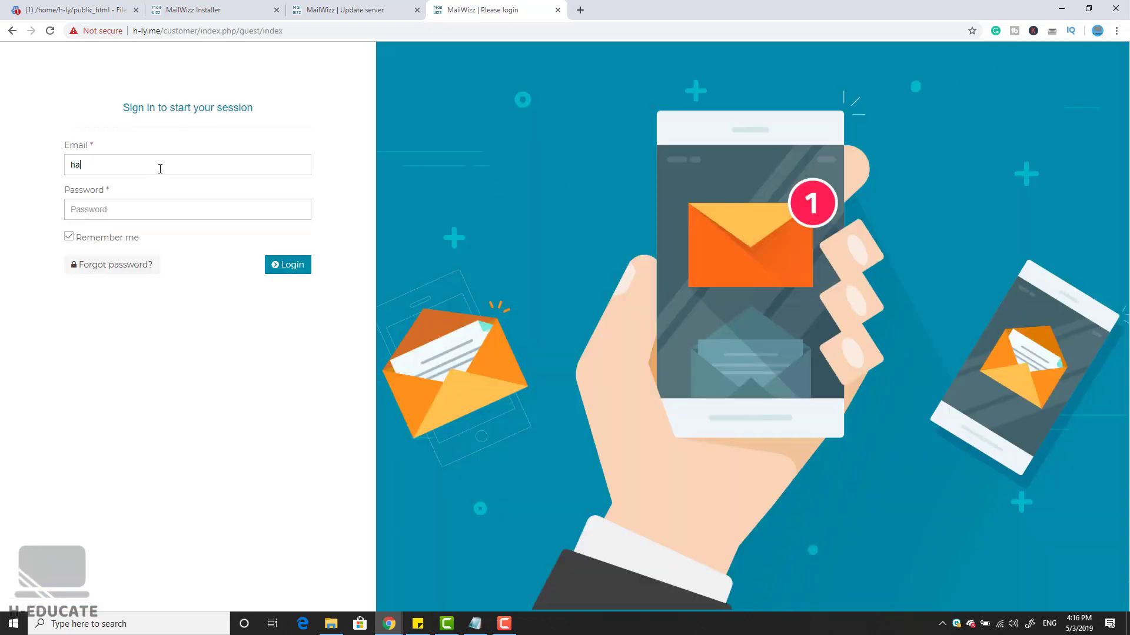
{"action": "key", "text": "Tab"}
{"action": "type", "text": "***"}
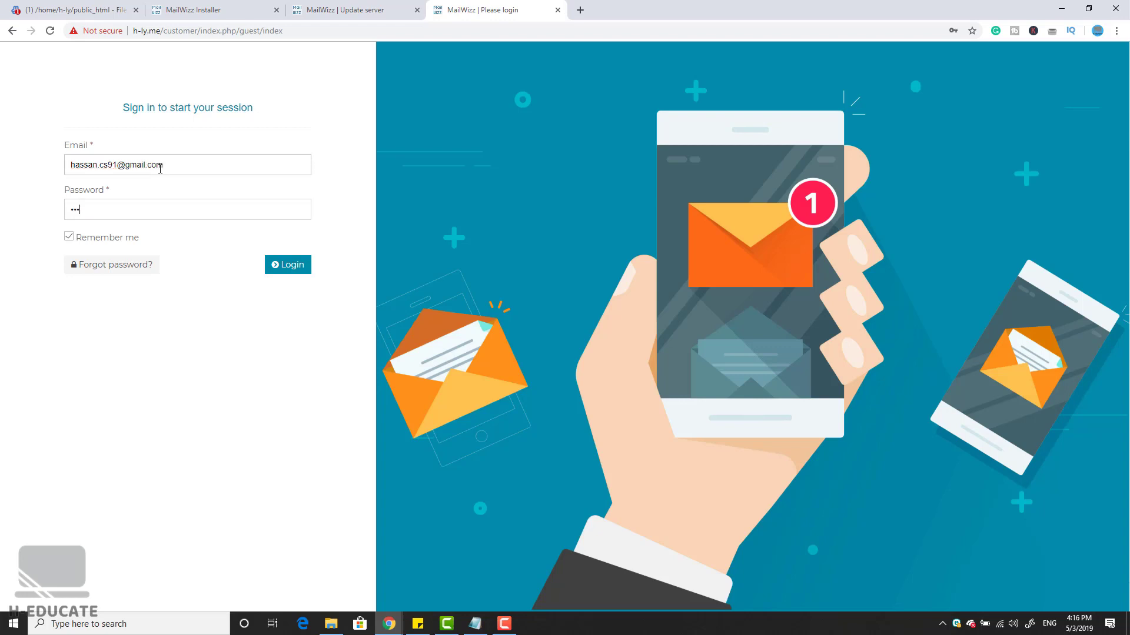
{"action": "left_click", "coordinate": [299, 265]}
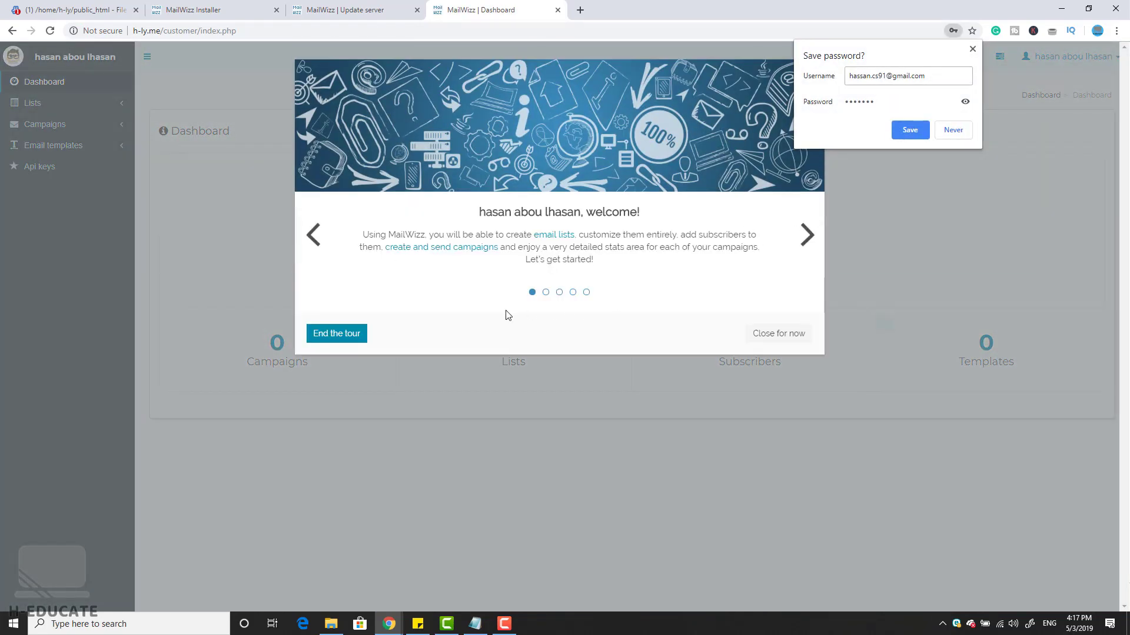
Step: End the welcome tour, then browse Email lists and Campaigns > All campaigns
{"action": "left_click", "coordinate": [344, 334]}
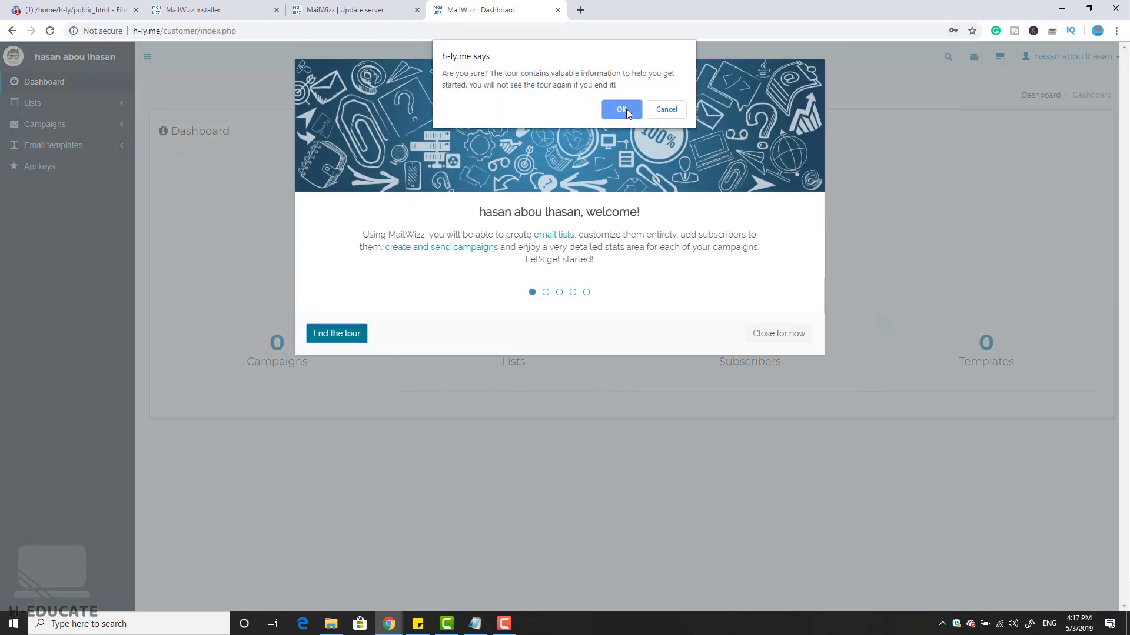
{"action": "left_click", "coordinate": [621, 109]}
{"action": "left_click", "coordinate": [43, 106]}
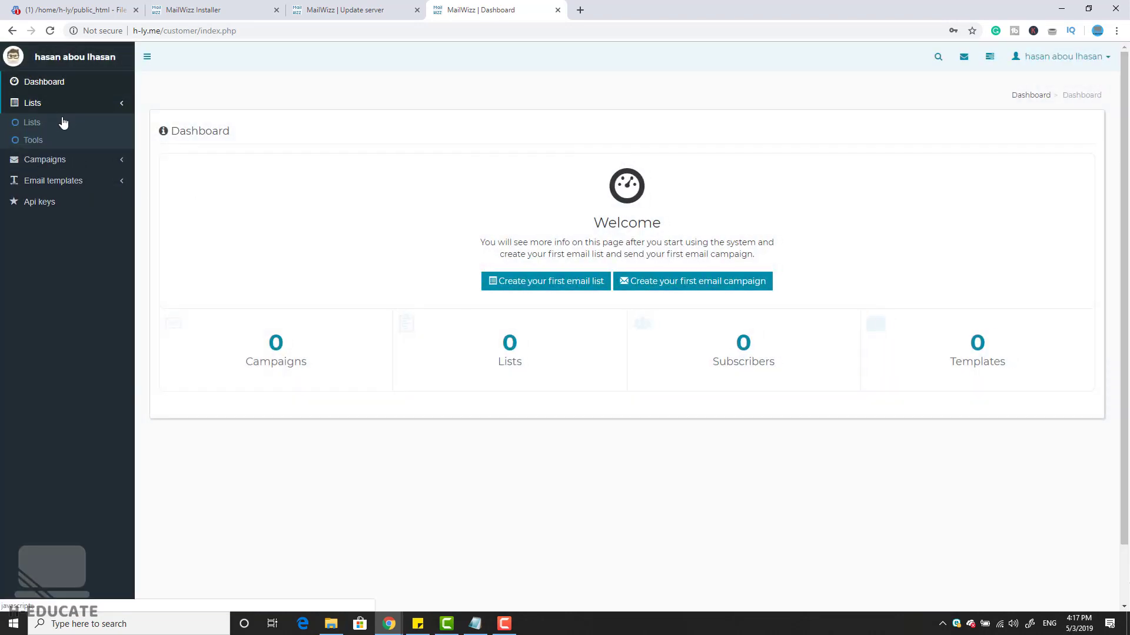
{"action": "left_click", "coordinate": [37, 121]}
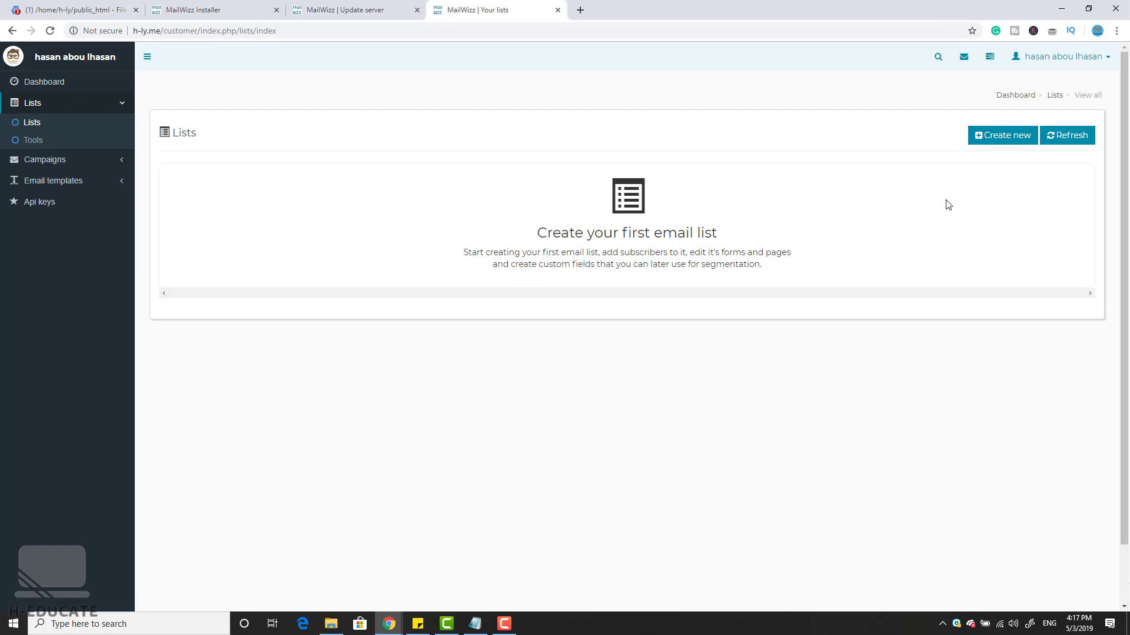
{"action": "left_click", "coordinate": [89, 160]}
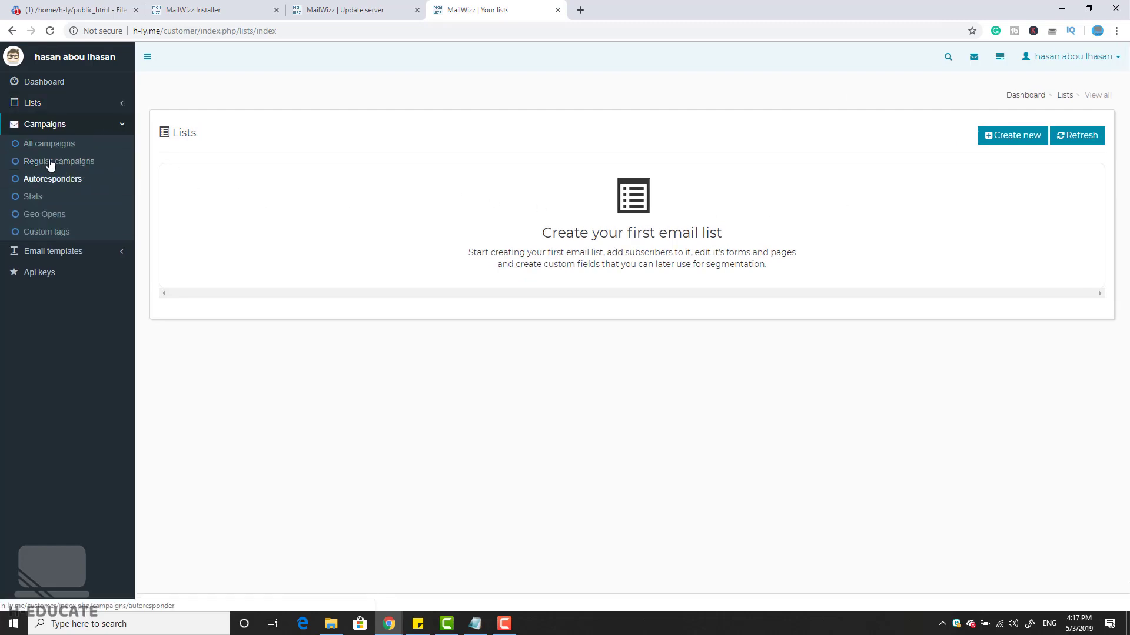
{"action": "left_click", "coordinate": [41, 144]}
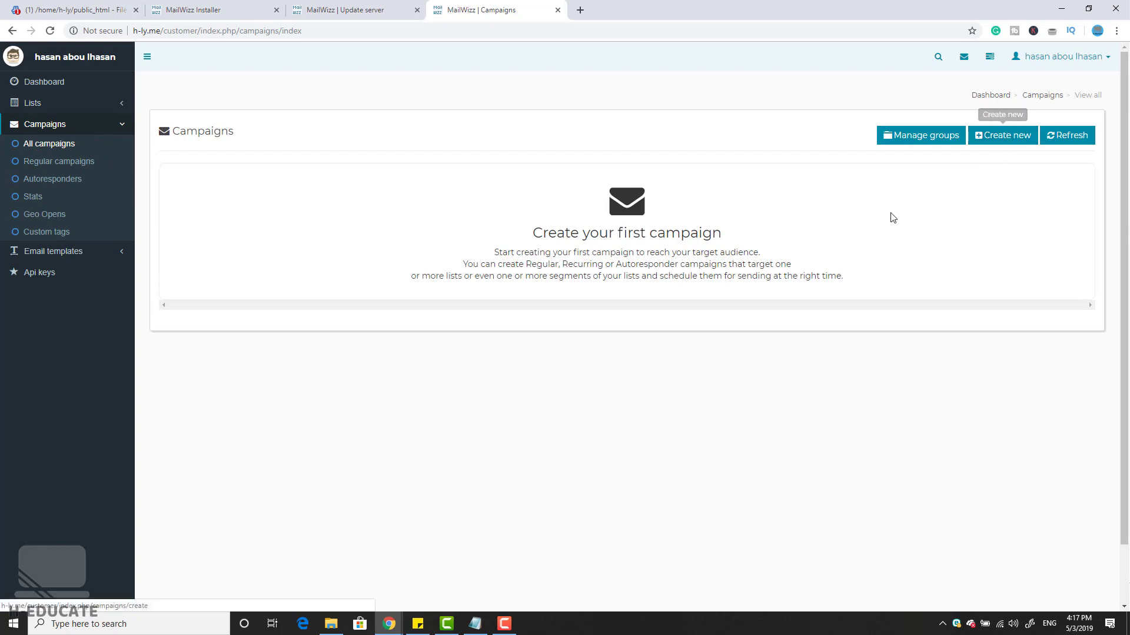
{"action": "left_click", "coordinate": [36, 122]}
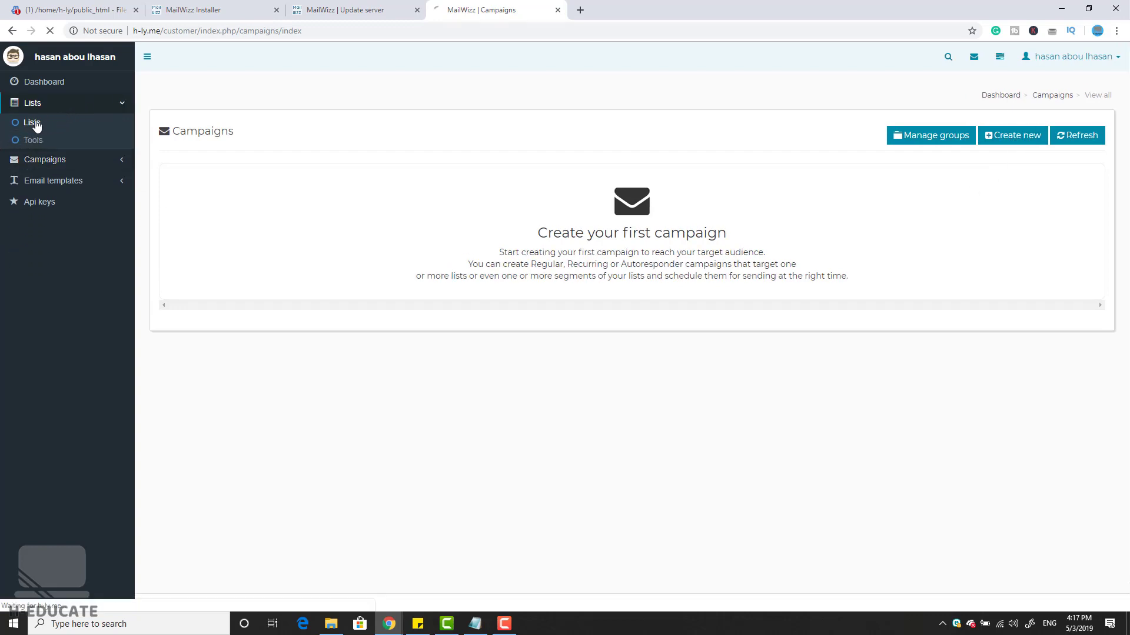
Step: Start a new email list named 'My Test List' with display name 'Test'
{"action": "left_click", "coordinate": [1008, 143]}
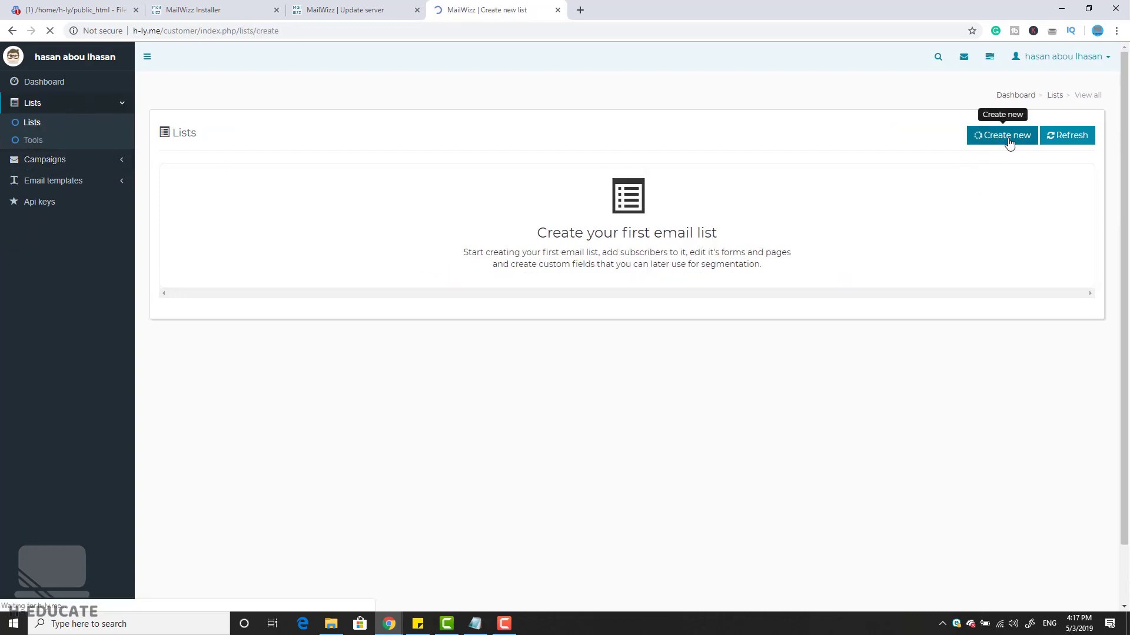
{"action": "type", "text": "My Test List"}
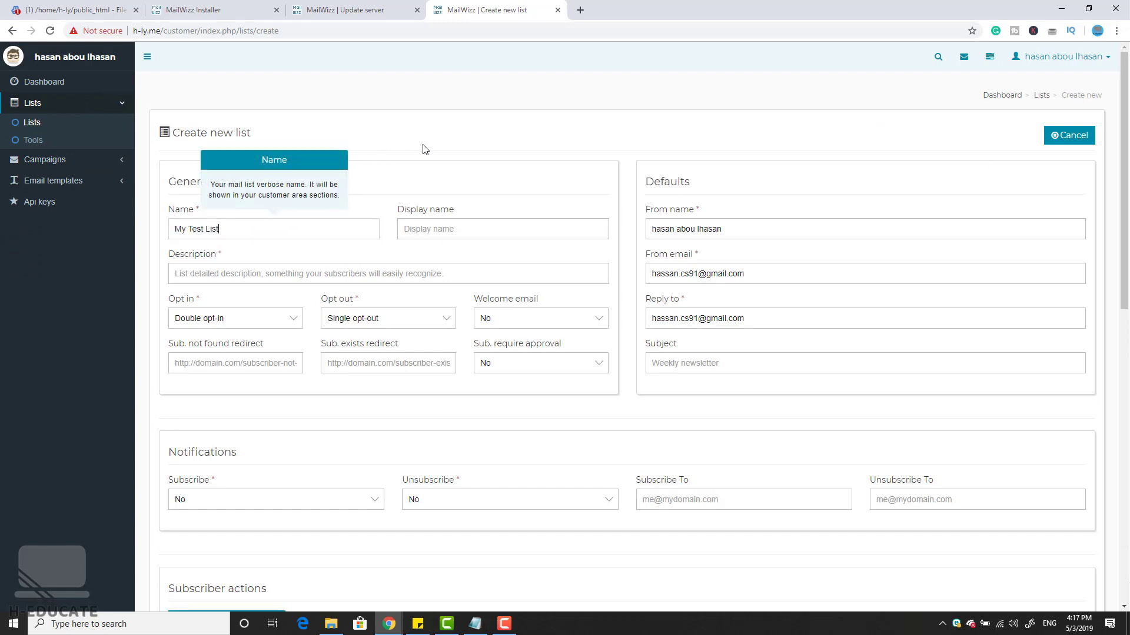
{"action": "left_click", "coordinate": [428, 157]}
{"action": "left_click", "coordinate": [443, 236]}
{"action": "type", "text": "Test Li"}
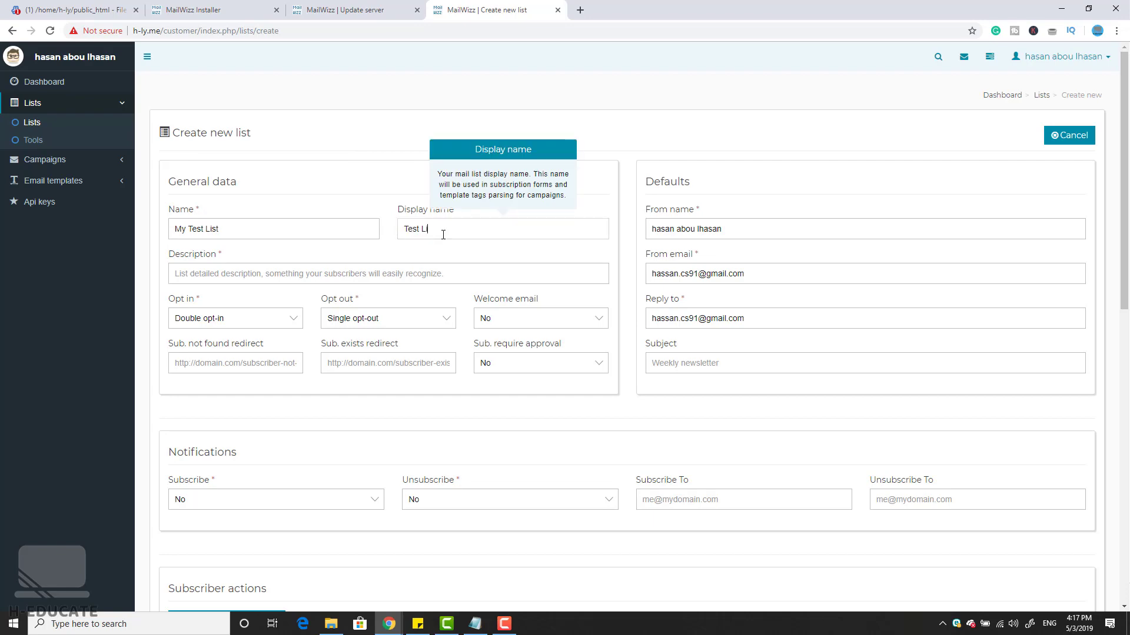
{"action": "left_click", "coordinate": [456, 411]}
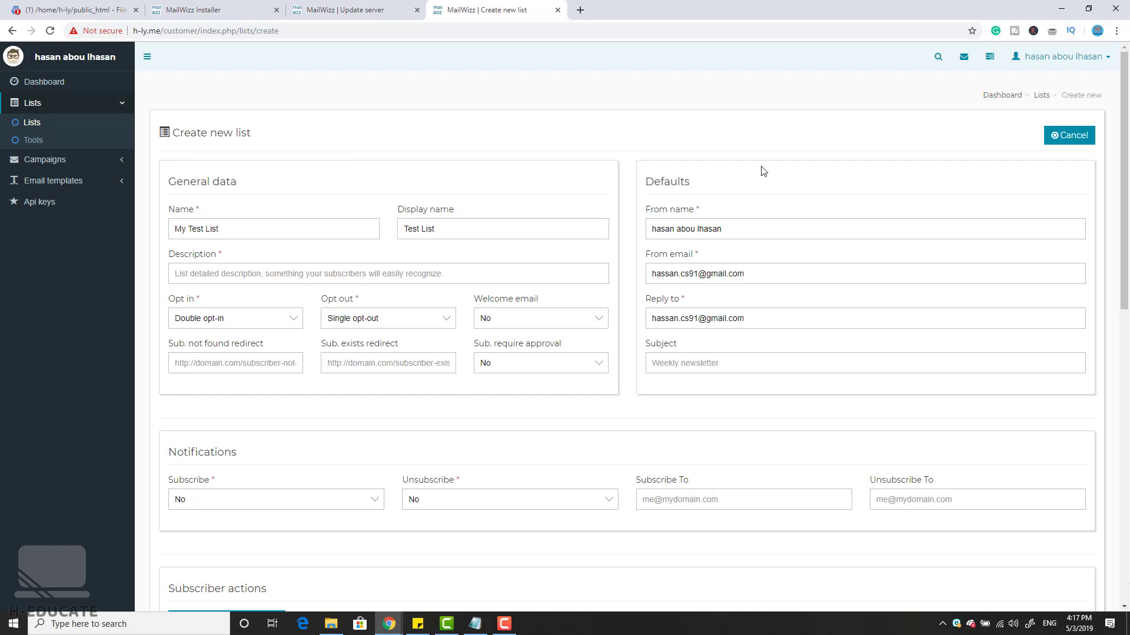
Step: Fill in the list description after the first save attempt flags it as required
{"action": "scroll", "coordinate": [553, 429], "scroll_direction": "down", "scroll_amount": 2}
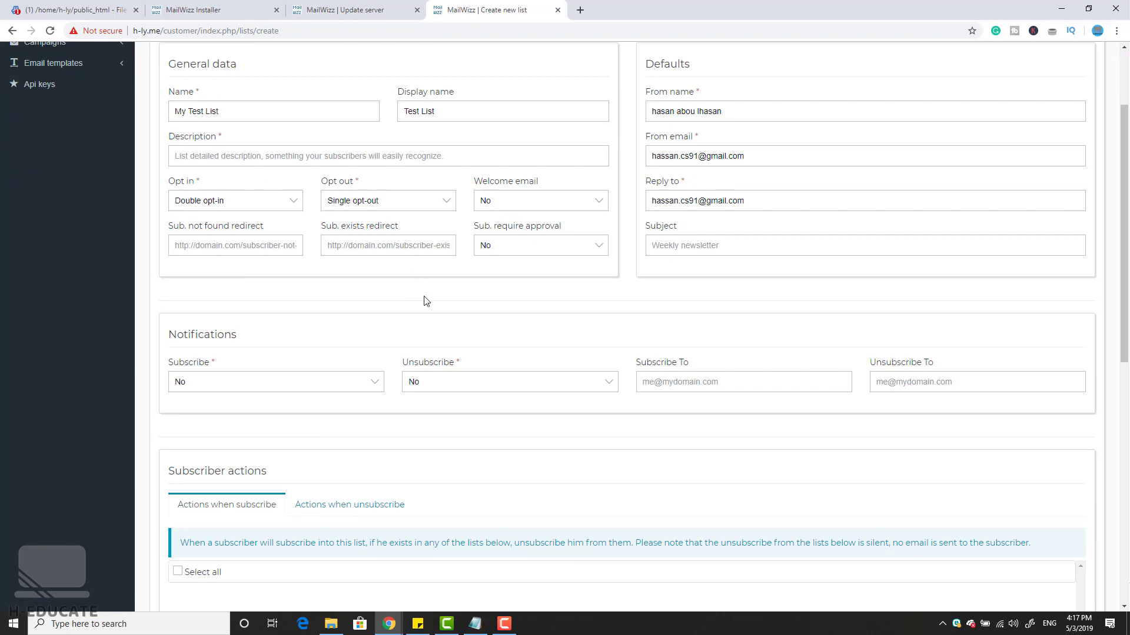
{"action": "scroll", "coordinate": [493, 343], "scroll_direction": "up", "scroll_amount": 2}
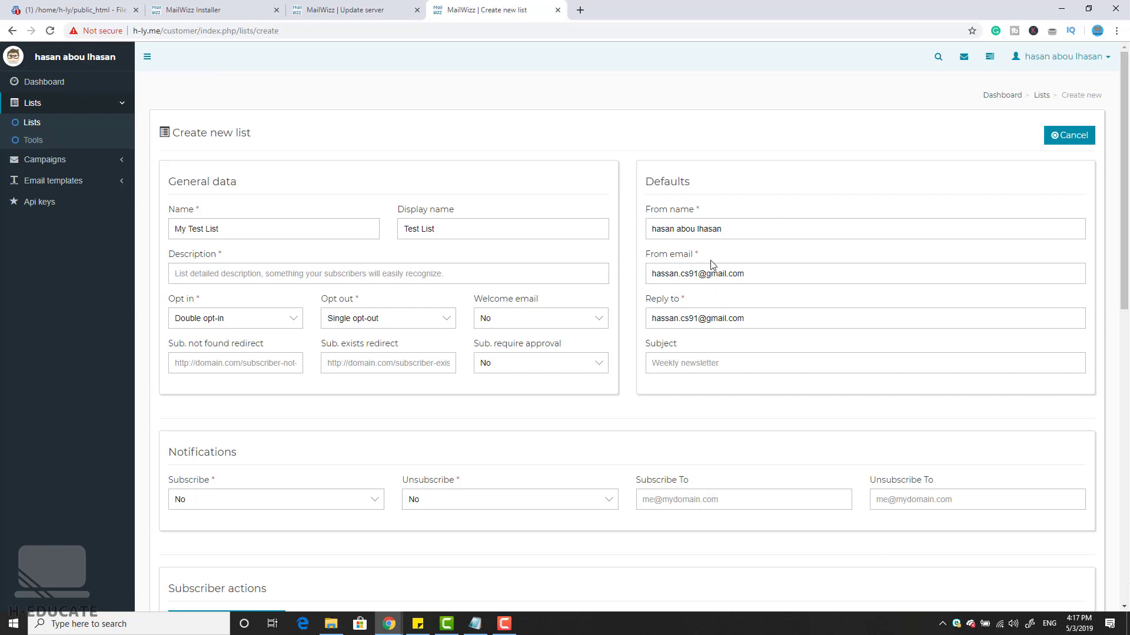
{"action": "scroll", "coordinate": [765, 309], "scroll_direction": "down", "scroll_amount": 1}
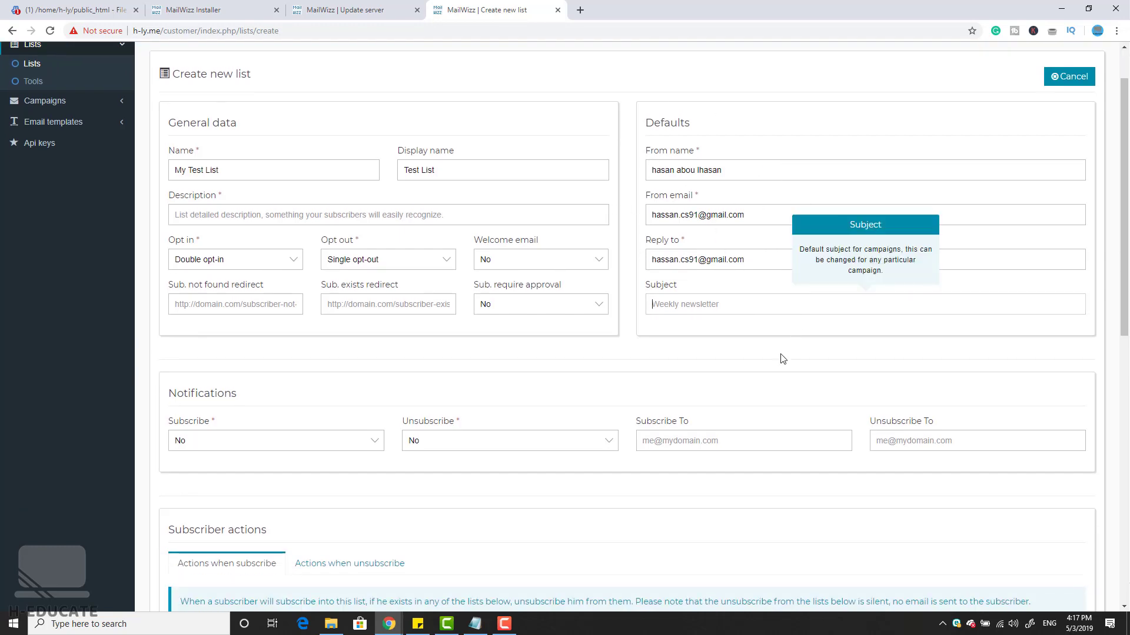
{"action": "scroll", "coordinate": [759, 376], "scroll_direction": "down", "scroll_amount": 1}
{"action": "scroll", "coordinate": [743, 390], "scroll_direction": "down", "scroll_amount": 1}
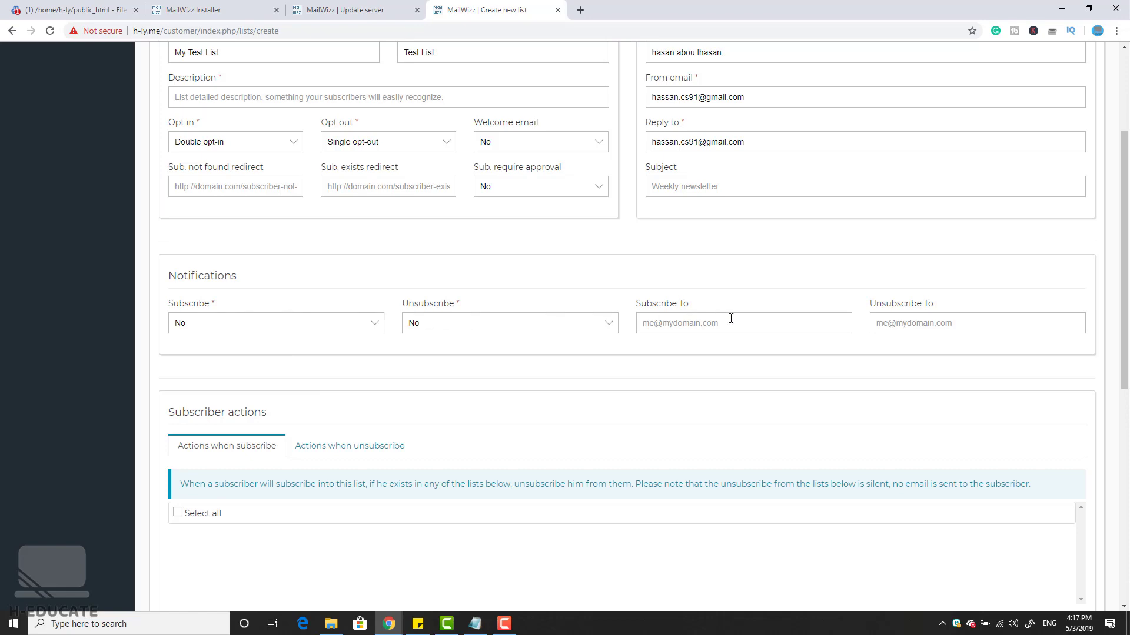
{"action": "scroll", "coordinate": [776, 350], "scroll_direction": "down", "scroll_amount": 5}
{"action": "scroll", "coordinate": [688, 384], "scroll_direction": "down", "scroll_amount": 3}
{"action": "left_click", "coordinate": [1045, 547]}
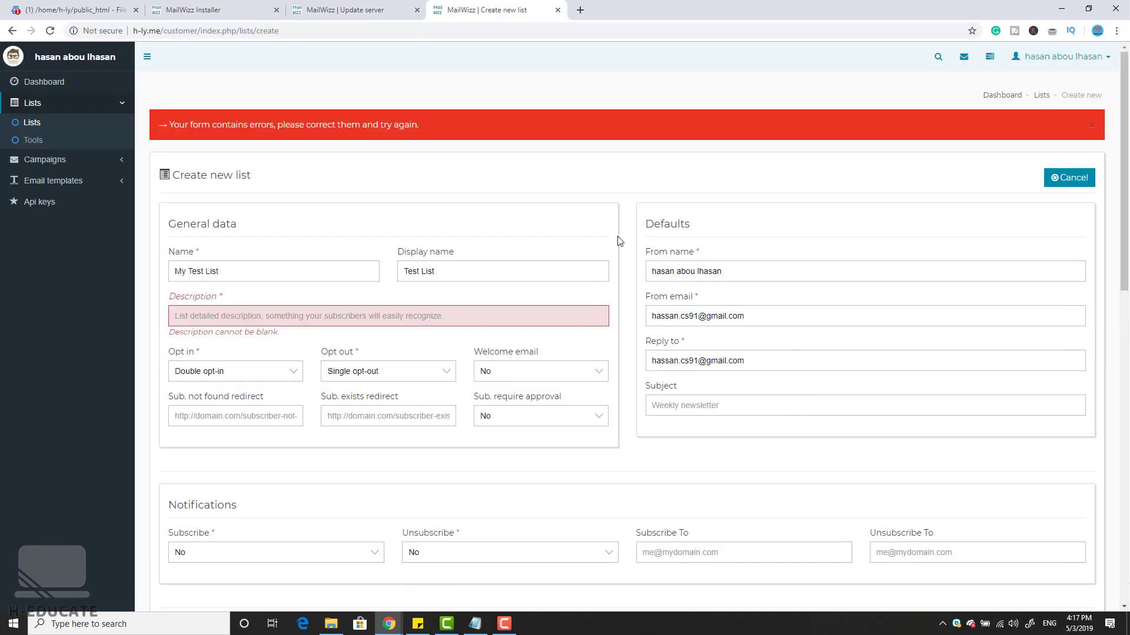
{"action": "left_click", "coordinate": [375, 316]}
{"action": "type", "text": "any thing"}
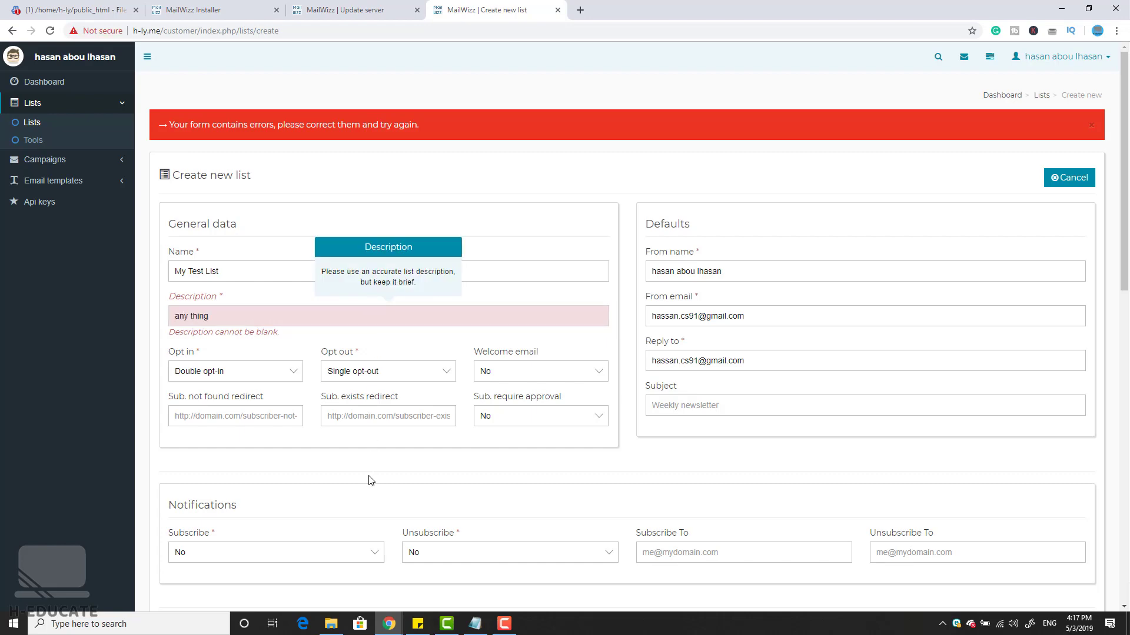
Step: Set company name 'heducate', country Austria, industry Games and zone Vorarlberg
{"action": "scroll", "coordinate": [368, 479], "scroll_direction": "down", "scroll_amount": 15}
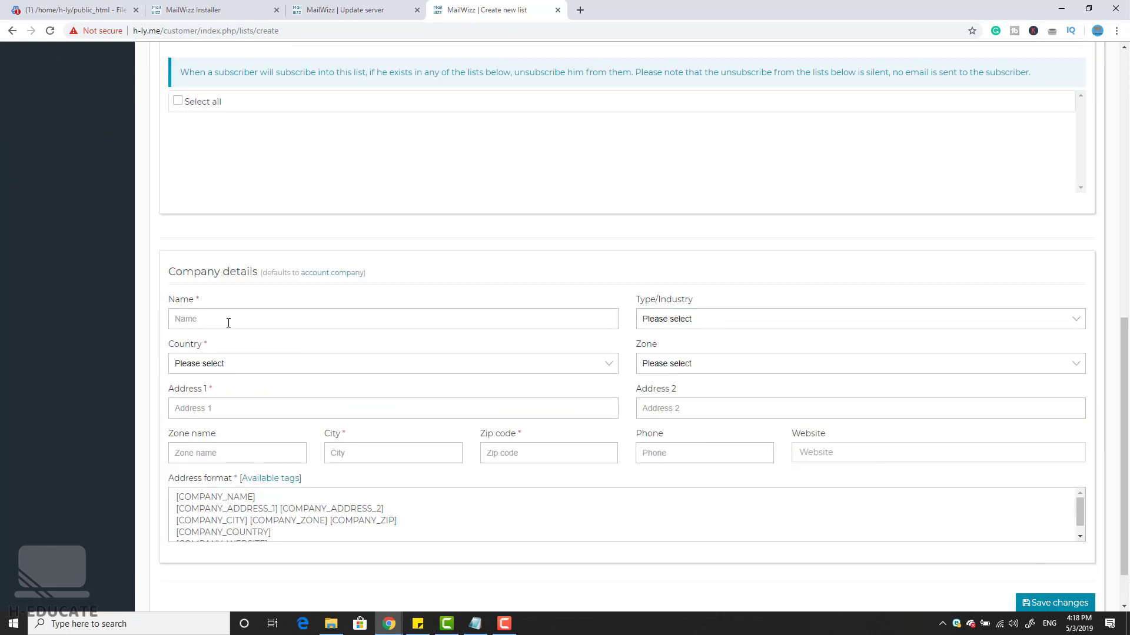
{"action": "left_click", "coordinate": [229, 321]}
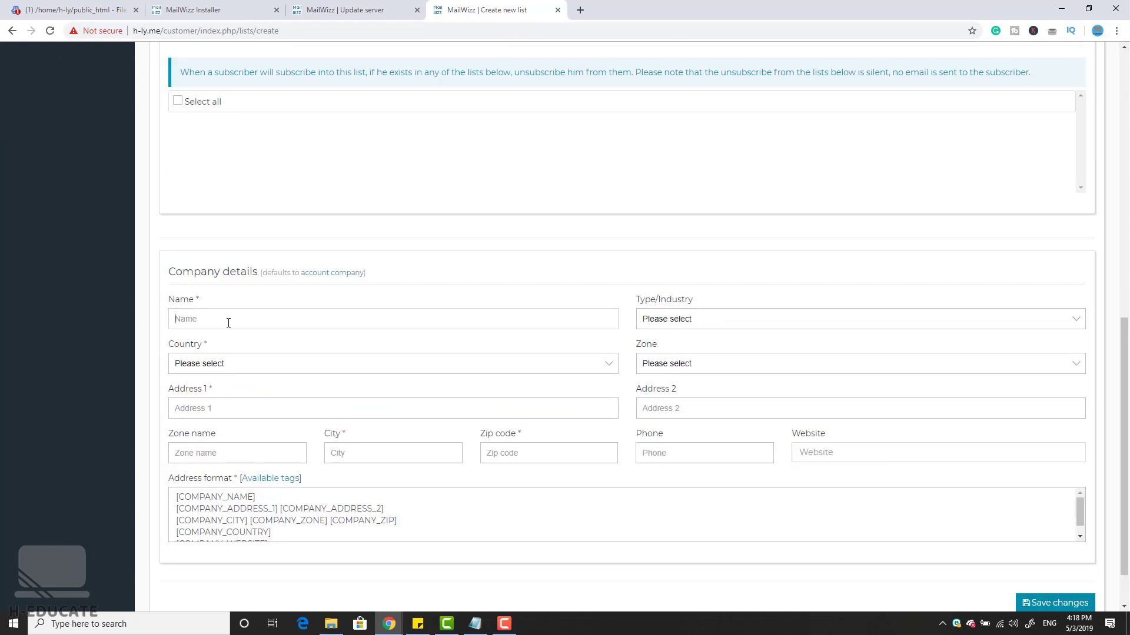
{"action": "type", "text": "heducate"}
{"action": "left_click", "coordinate": [251, 364]}
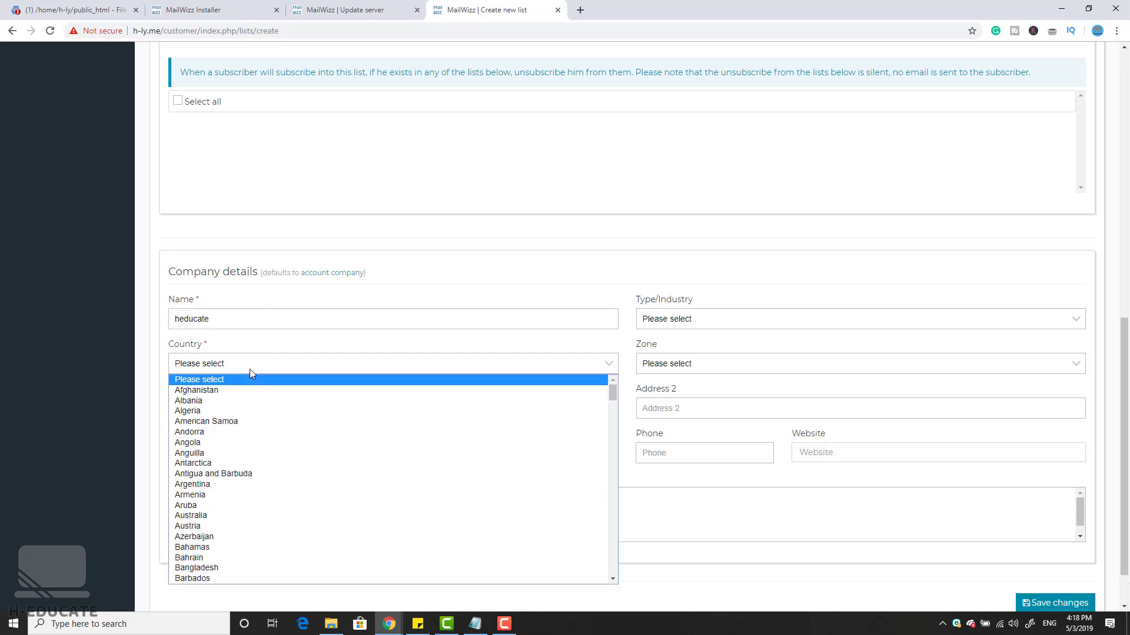
{"action": "left_click", "coordinate": [246, 444]}
{"action": "left_click", "coordinate": [390, 372]}
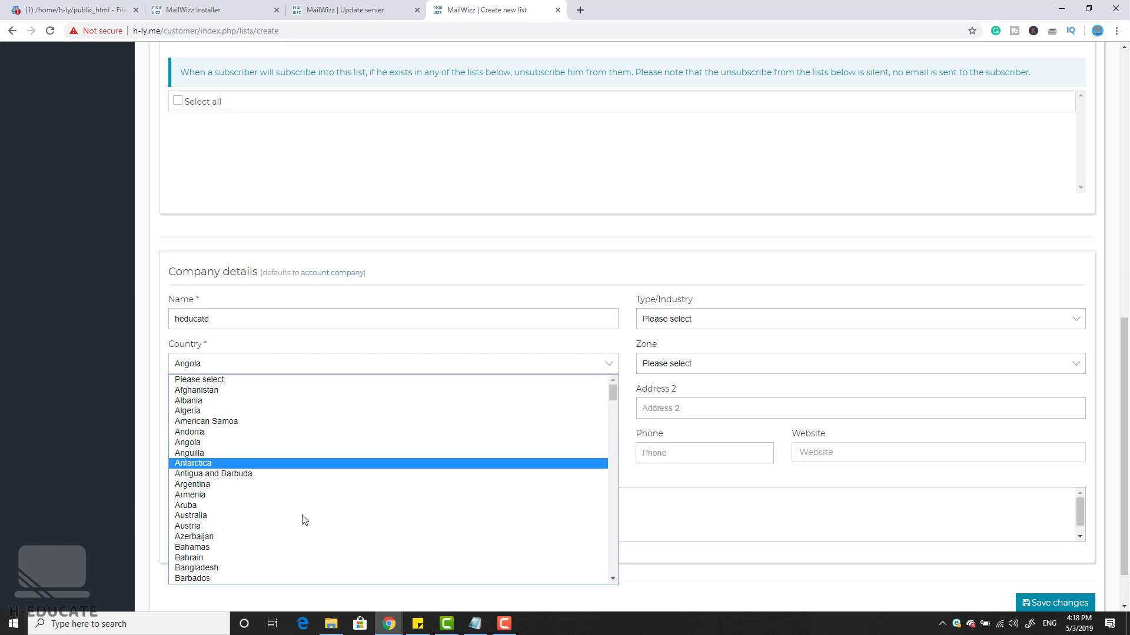
{"action": "left_click", "coordinate": [292, 533]}
{"action": "left_click", "coordinate": [718, 317]}
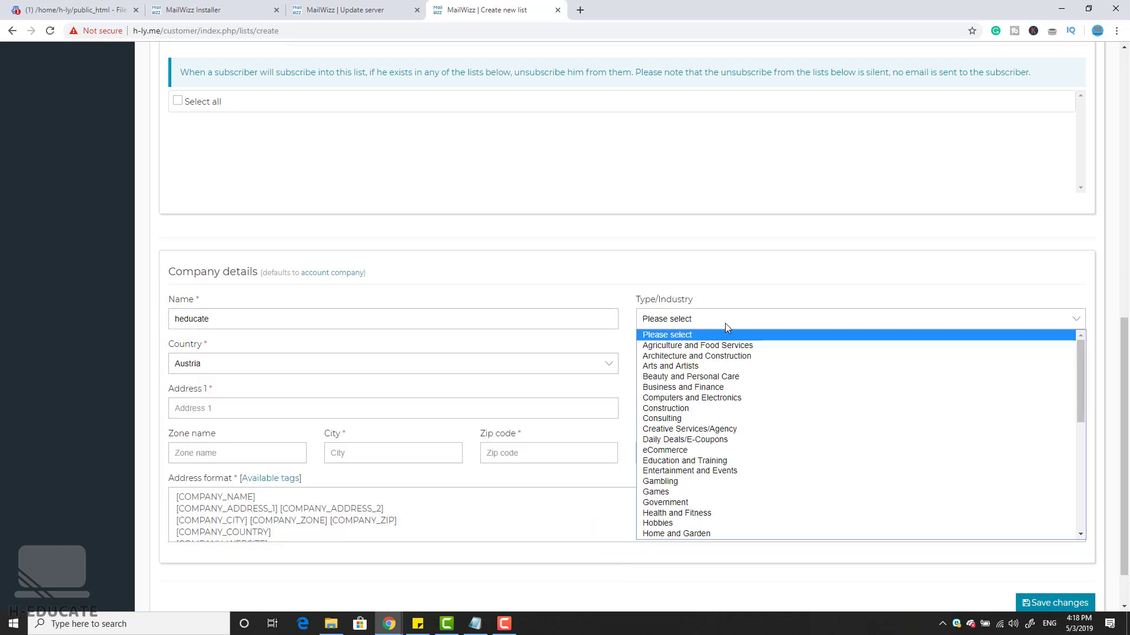
{"action": "left_click", "coordinate": [698, 488]}
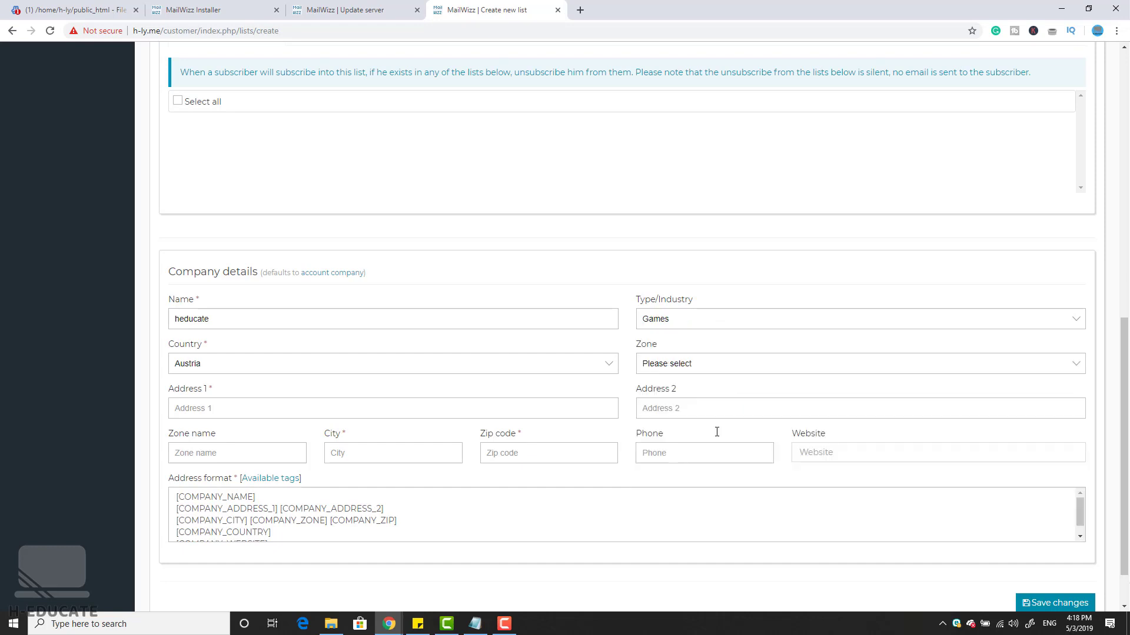
{"action": "left_click", "coordinate": [724, 370]}
{"action": "left_click", "coordinate": [703, 464]}
Step: Add company address 'lebanon', zip 110001 and city 'bei', then save the list
{"action": "left_click", "coordinate": [493, 413]}
{"action": "type", "text": "leba"}
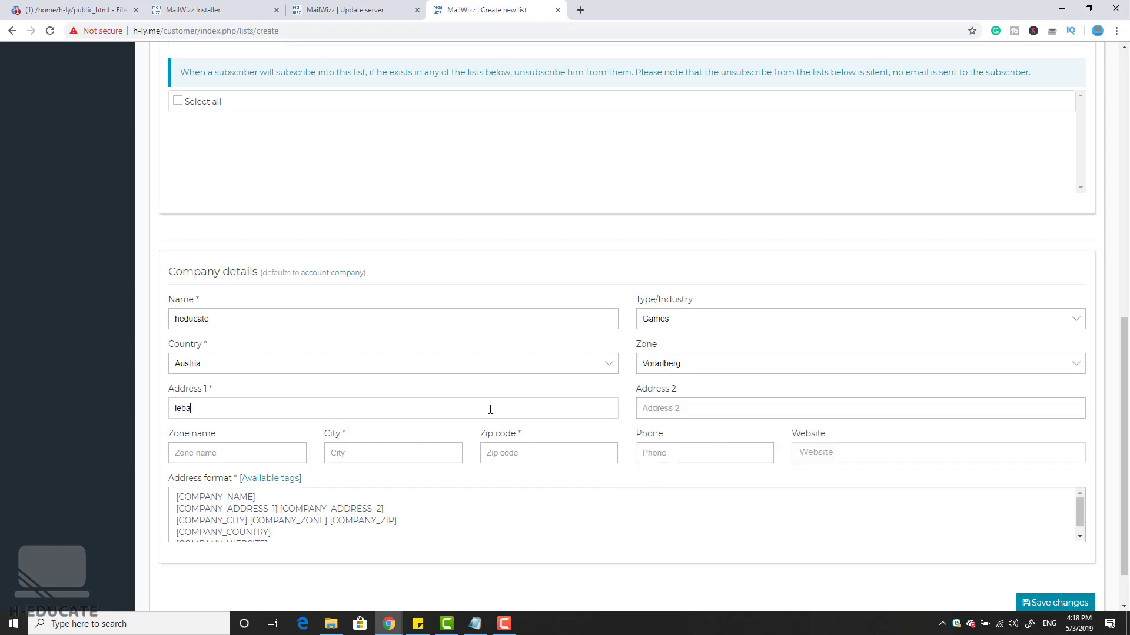
{"action": "type", "text": "non"}
{"action": "left_click", "coordinate": [545, 456]}
{"action": "type", "text": "1100"}
{"action": "type", "text": "01"}
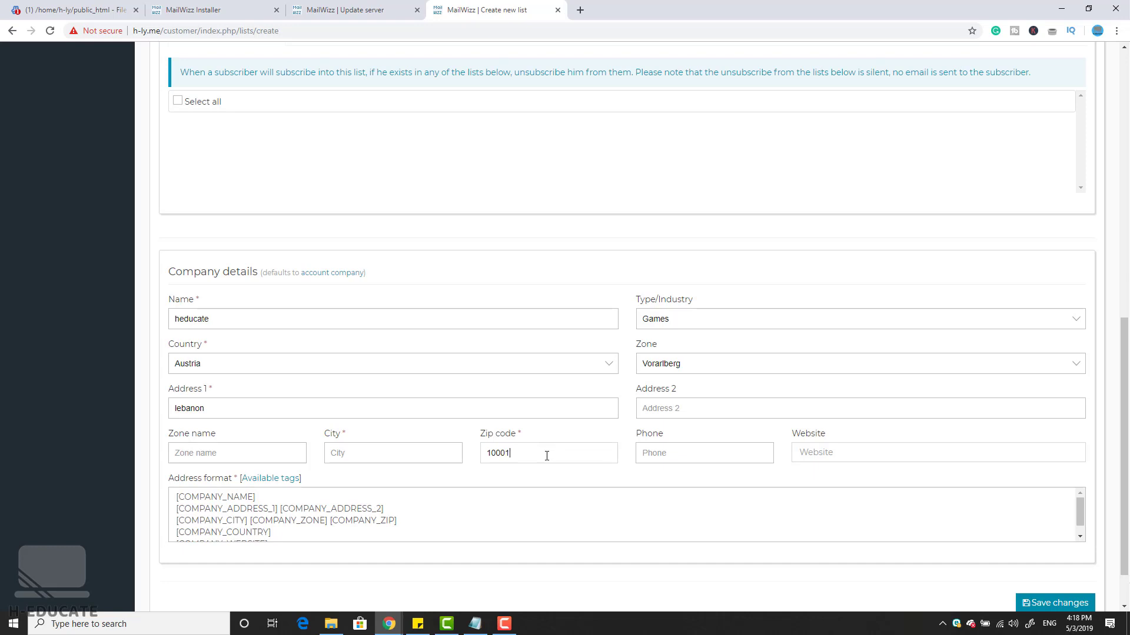
{"action": "left_click", "coordinate": [344, 451]}
{"action": "type", "text": "beirut"}
{"action": "left_click", "coordinate": [1053, 602]}
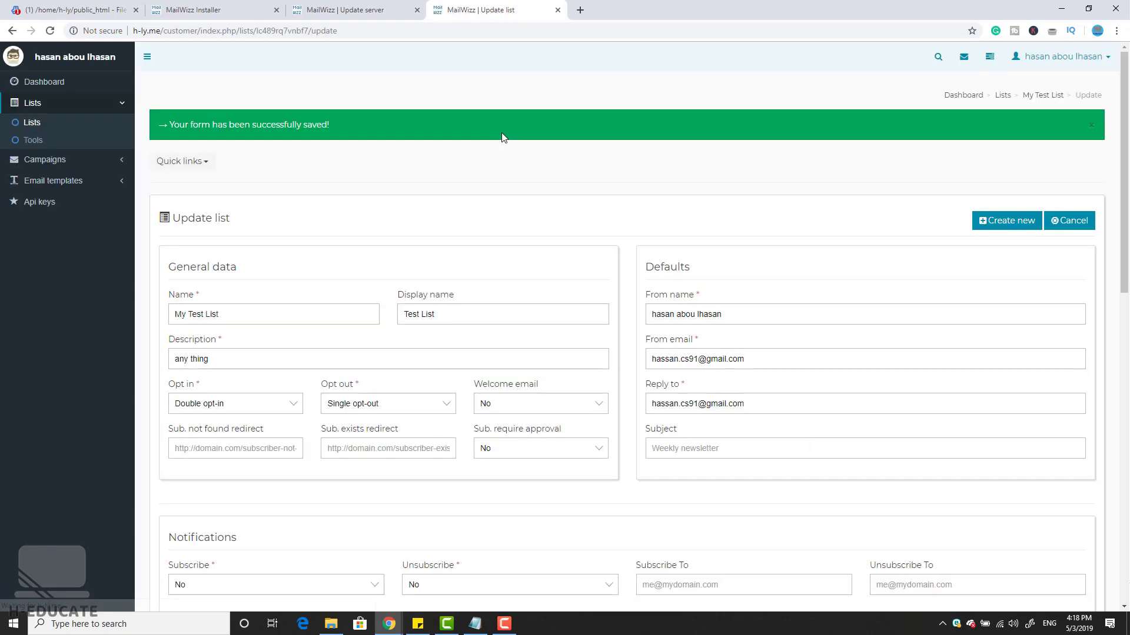
Step: Start a new subscriber for My Test List and fill in their e-mail from suggestions
{"action": "left_click", "coordinate": [34, 123]}
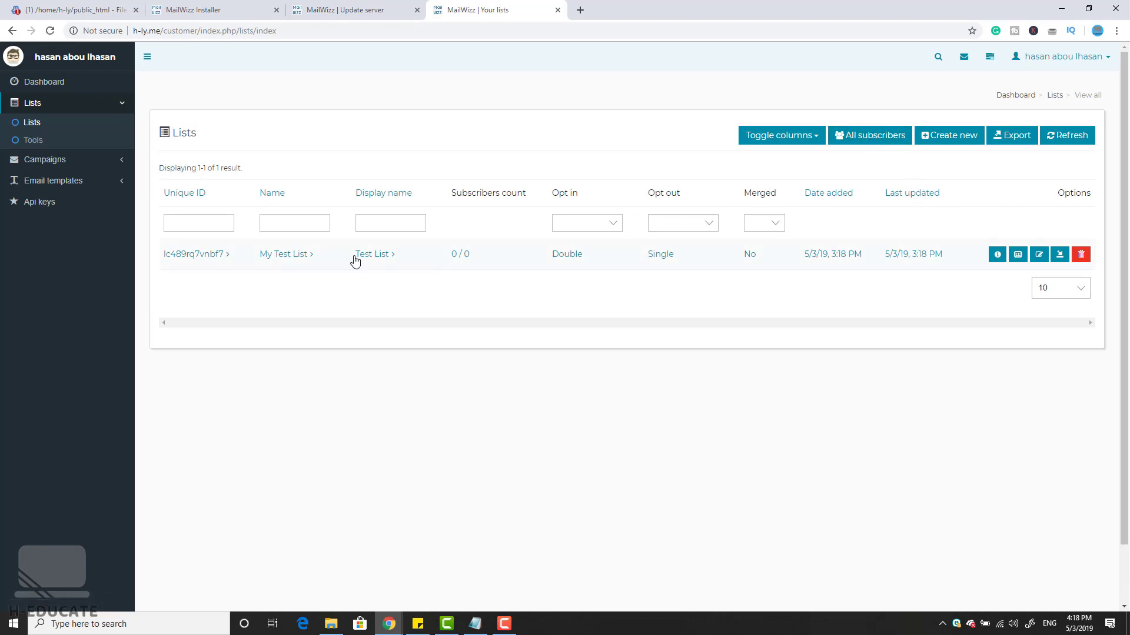
{"action": "left_click", "coordinate": [298, 256]}
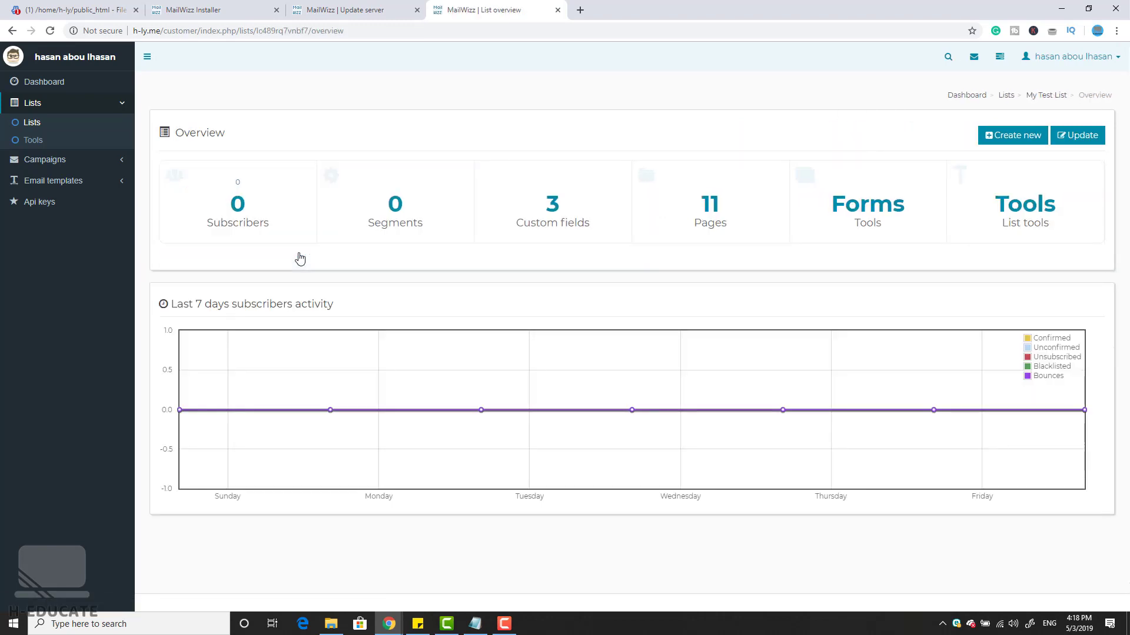
{"action": "left_click", "coordinate": [238, 203]}
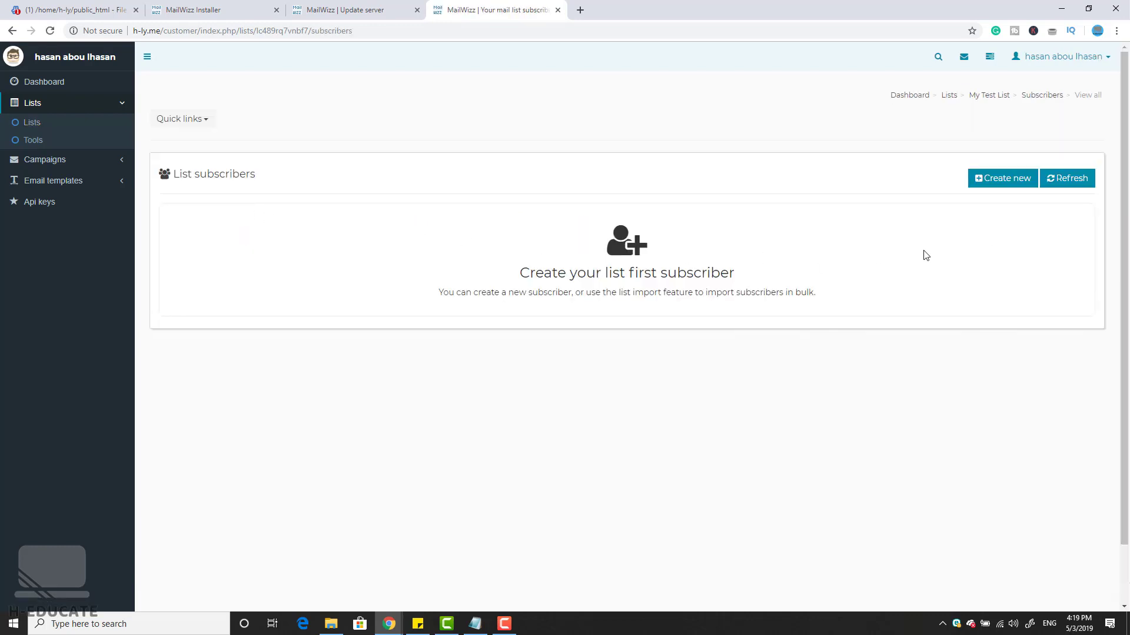
{"action": "left_click", "coordinate": [1001, 179]}
{"action": "left_click", "coordinate": [235, 188]}
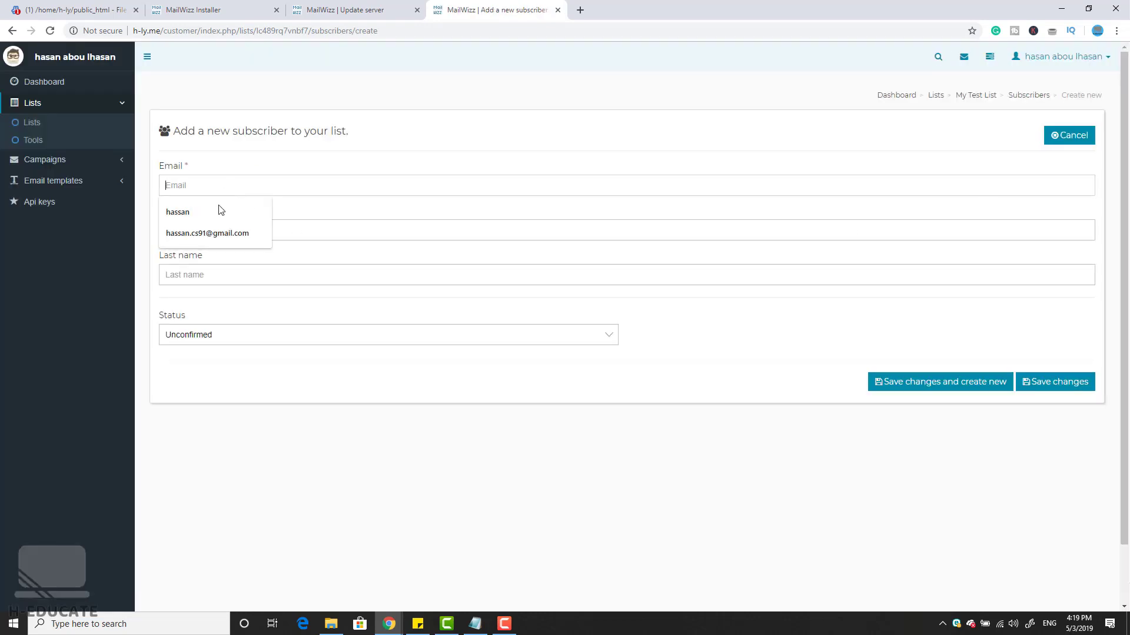
{"action": "left_click", "coordinate": [206, 233]}
Step: Enter the subscriber's first name, mark them Confirmed, save, and show All campaigns
{"action": "left_click", "coordinate": [259, 230]}
{"action": "type", "text": "hassa"}
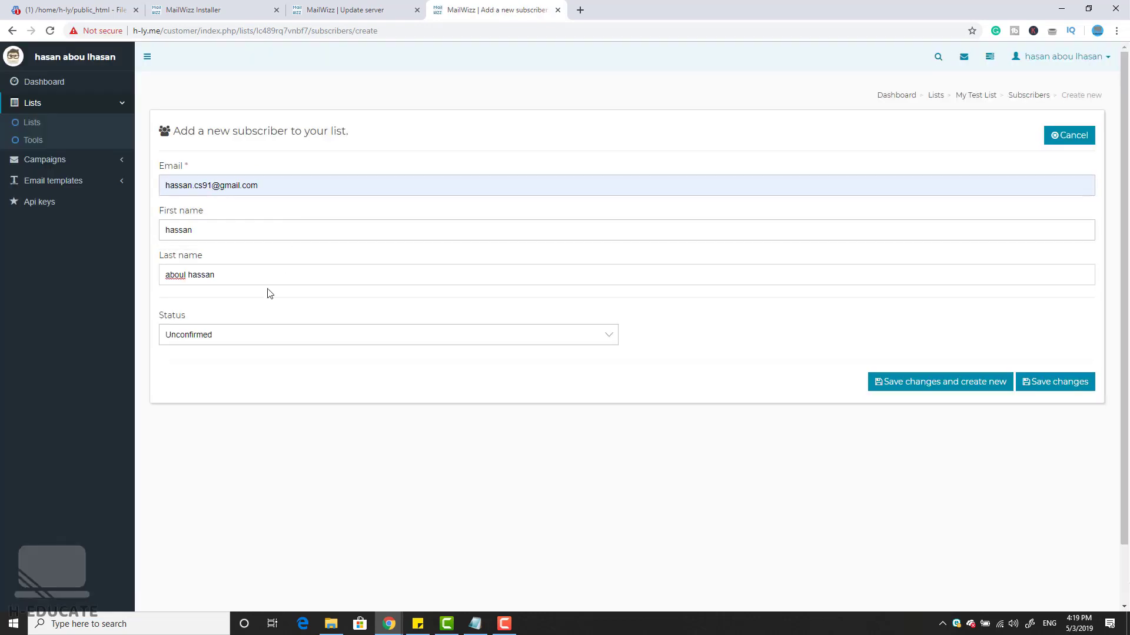
{"action": "left_click", "coordinate": [242, 333]}
{"action": "left_click", "coordinate": [256, 351]}
{"action": "left_click", "coordinate": [1071, 383]}
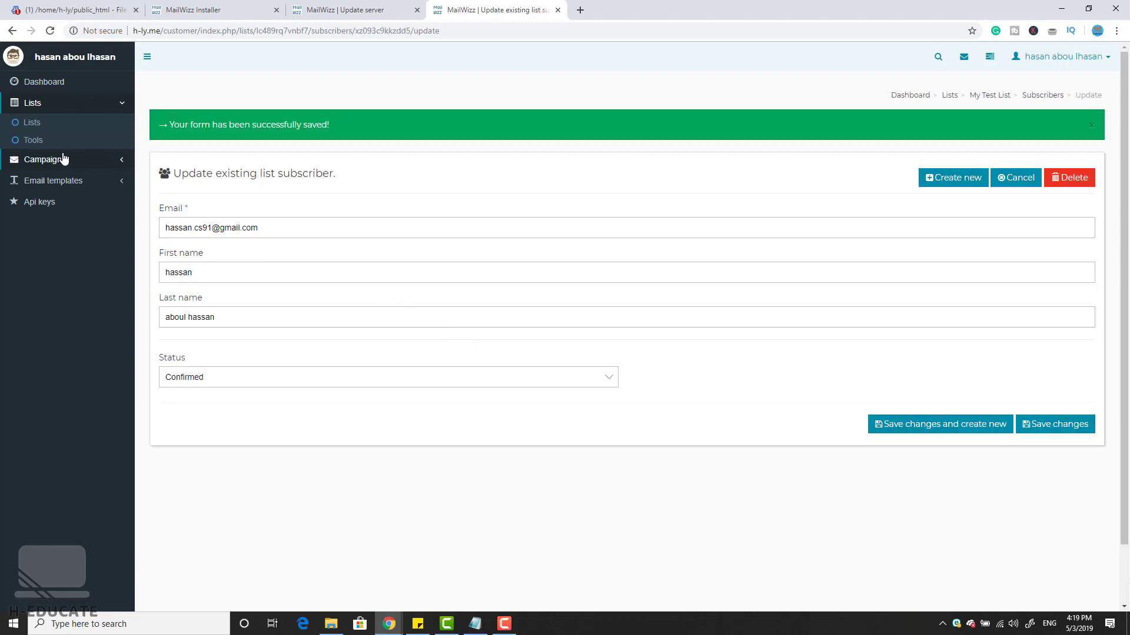
{"action": "left_click", "coordinate": [50, 160]}
{"action": "left_click", "coordinate": [39, 146]}
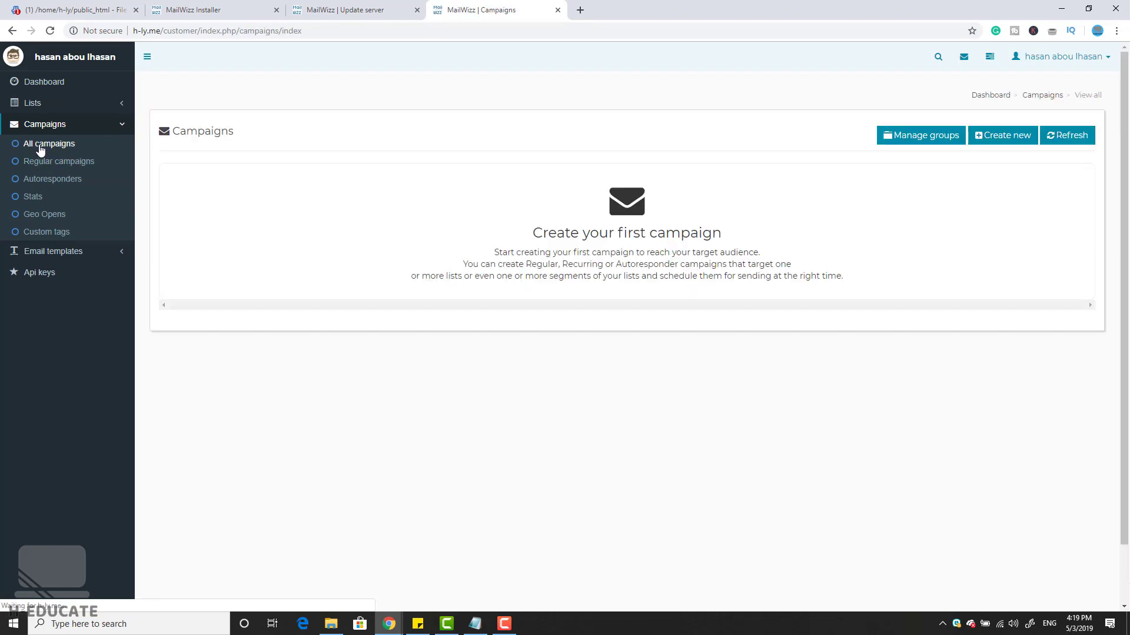
Step: Create Regular campaign 'Weekly NewsLetter' targeting My Test List and submit its setup page
{"action": "left_click", "coordinate": [998, 144]}
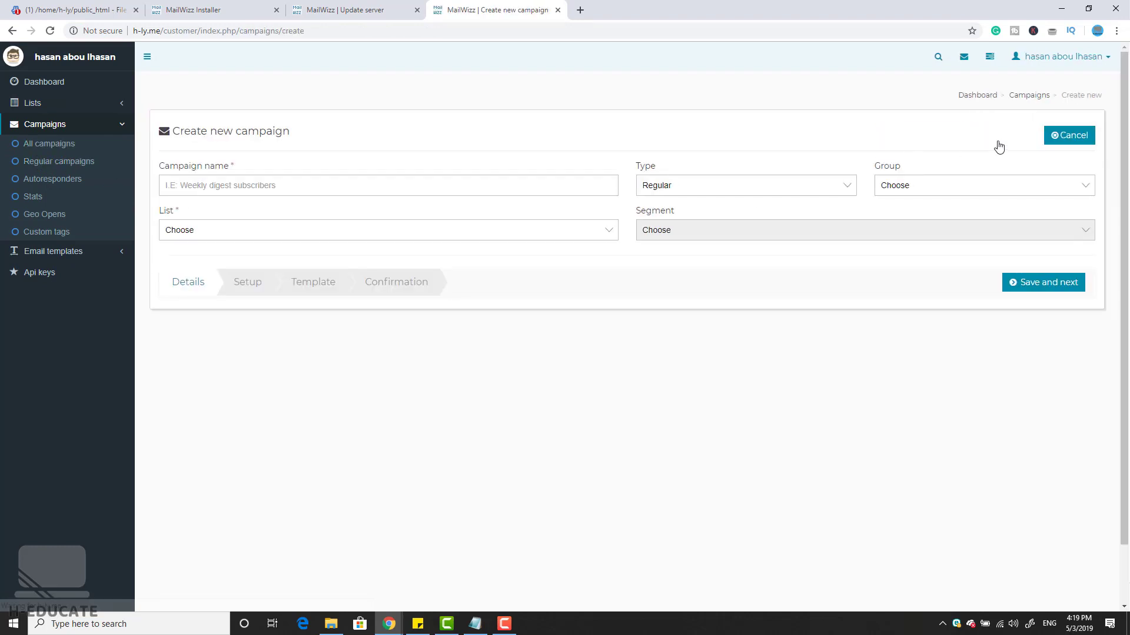
{"action": "left_click", "coordinate": [300, 184]}
{"action": "type", "text": "Weekly NewsLetter"}
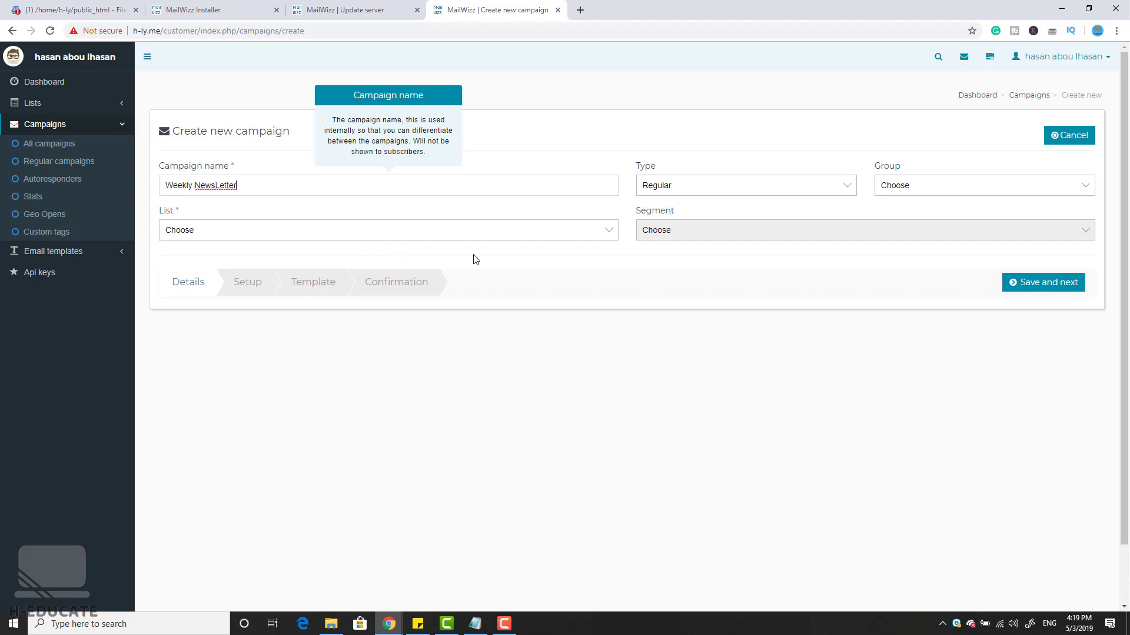
{"action": "left_click", "coordinate": [695, 187]}
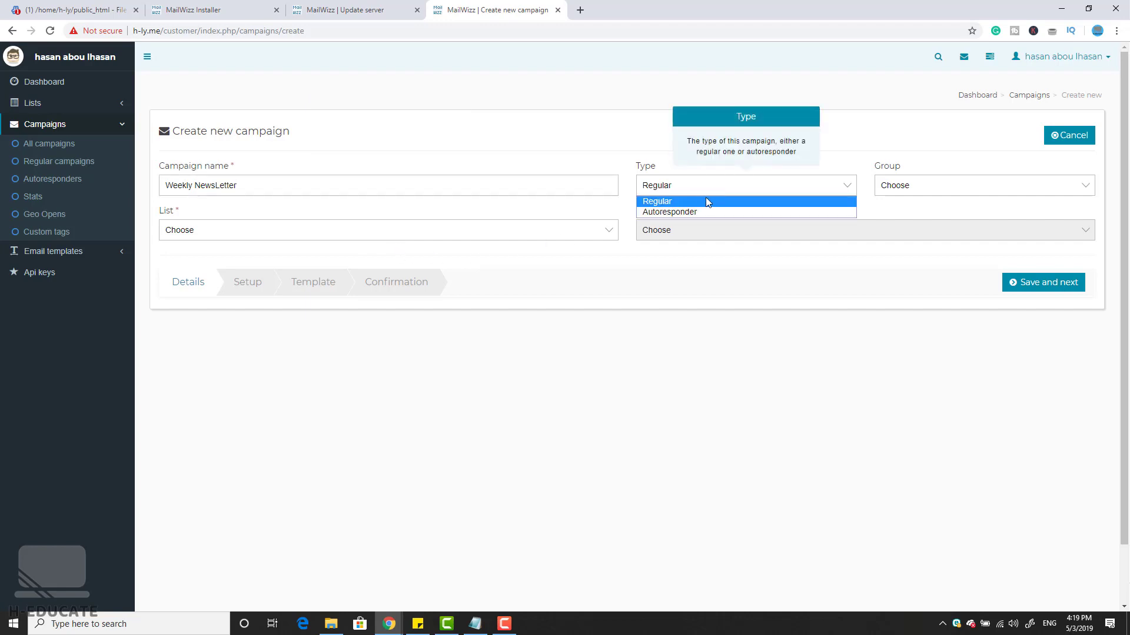
{"action": "left_click", "coordinate": [721, 201]}
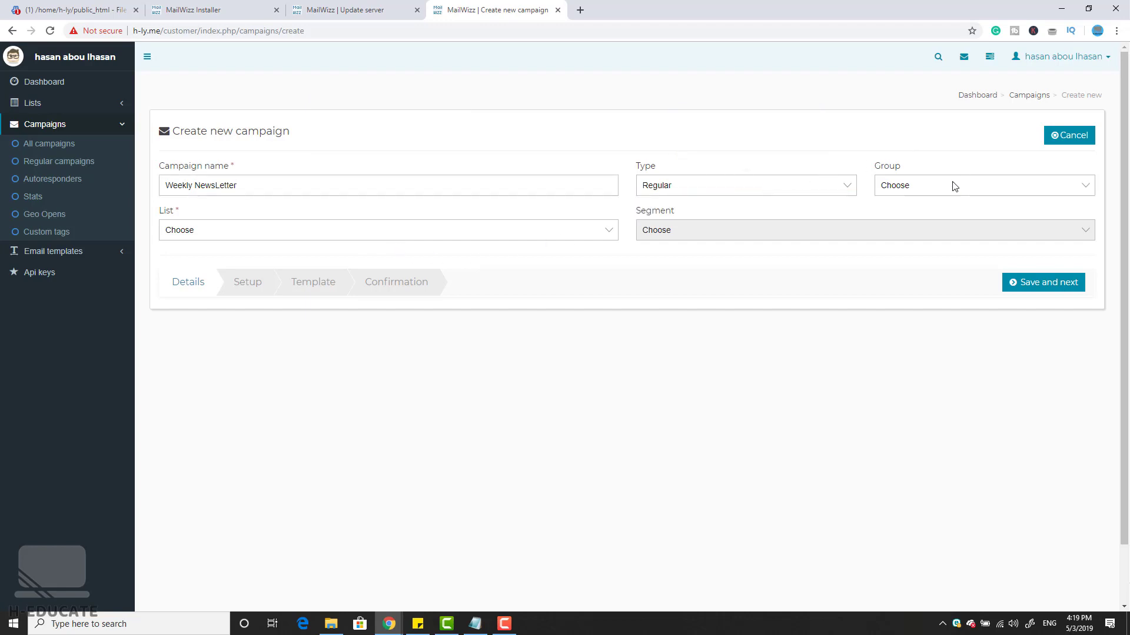
{"action": "left_click", "coordinate": [242, 230]}
{"action": "left_click", "coordinate": [202, 255]}
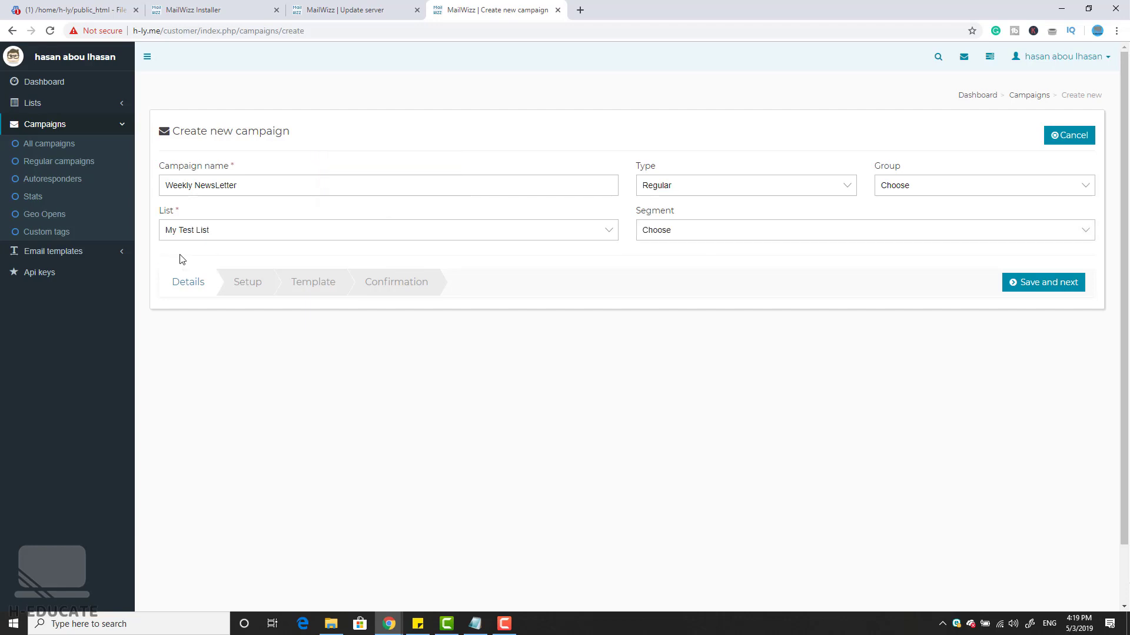
{"action": "left_click", "coordinate": [1056, 286]}
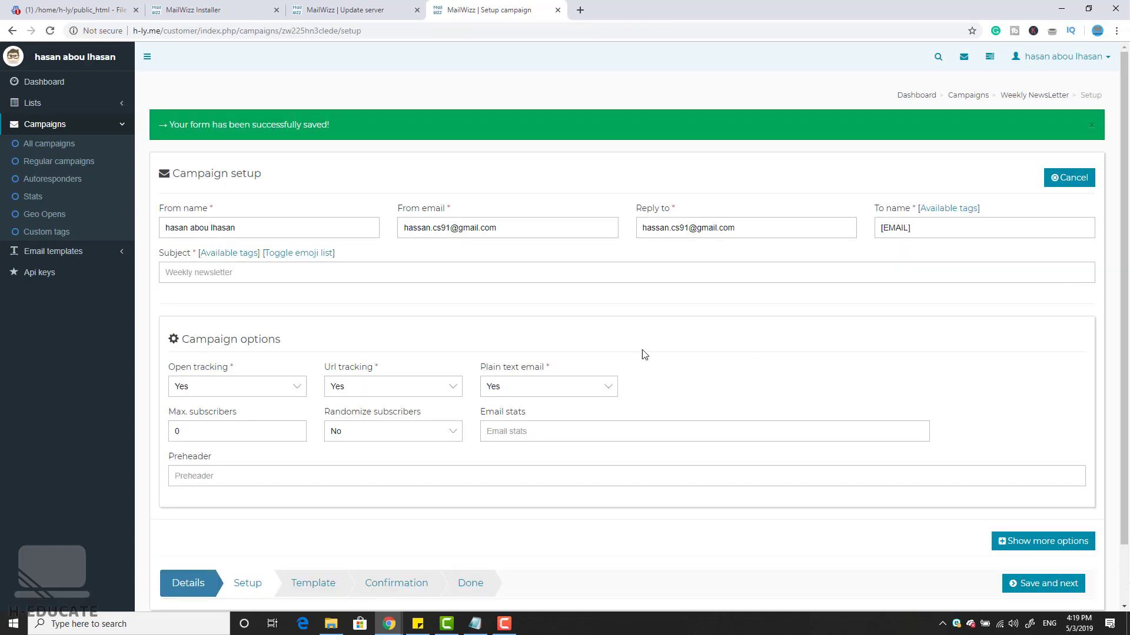
{"action": "scroll", "coordinate": [312, 306], "scroll_direction": "down", "scroll_amount": 2}
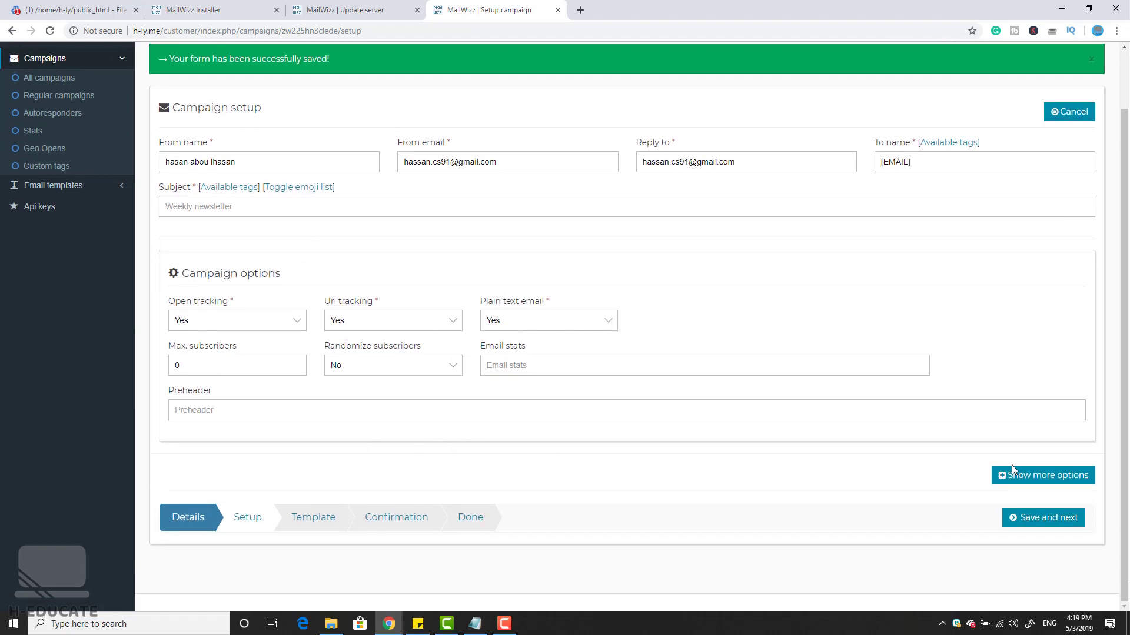
{"action": "left_click", "coordinate": [1038, 521]}
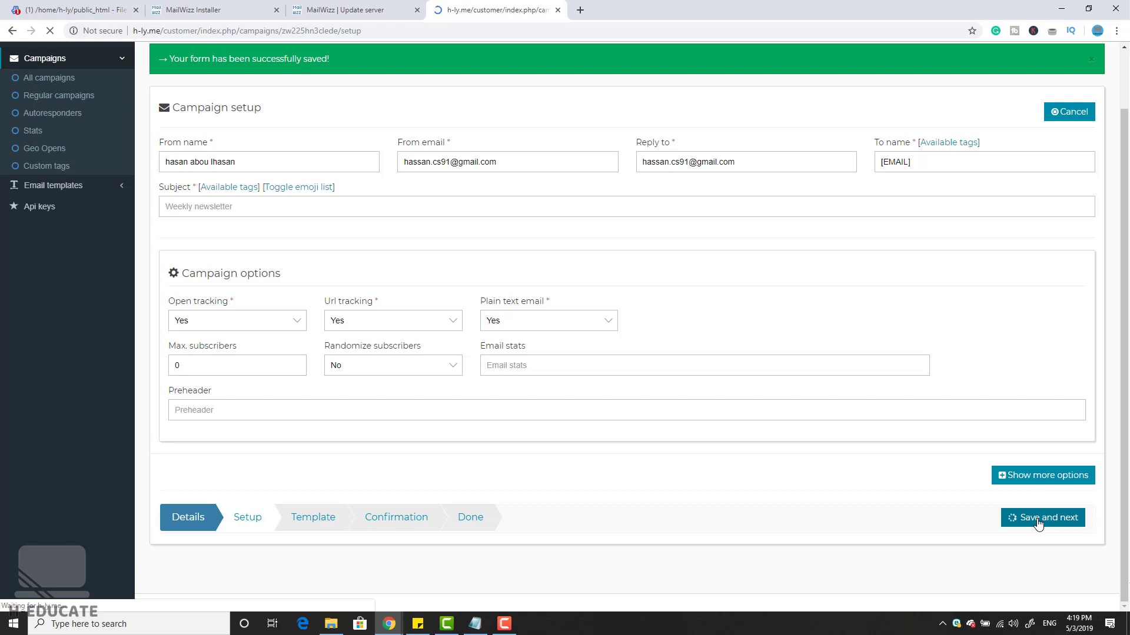
Step: Leave the campaign Subject field blank and move over to the Webmin File Manager tab
{"action": "left_click", "coordinate": [283, 271]}
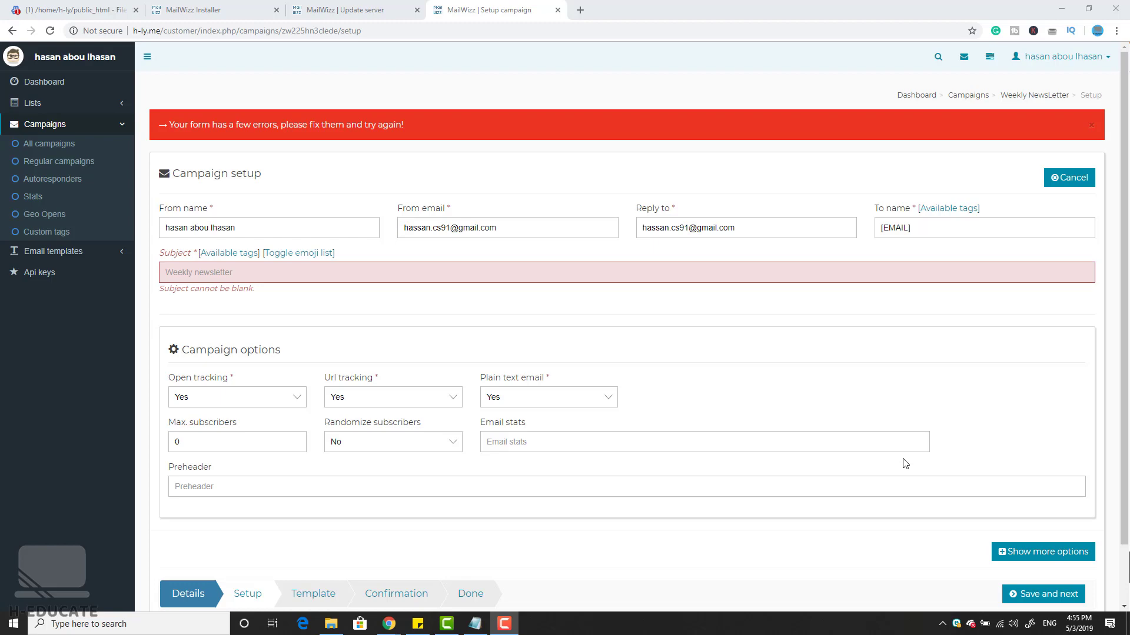
{"action": "left_click", "coordinate": [102, 13]}
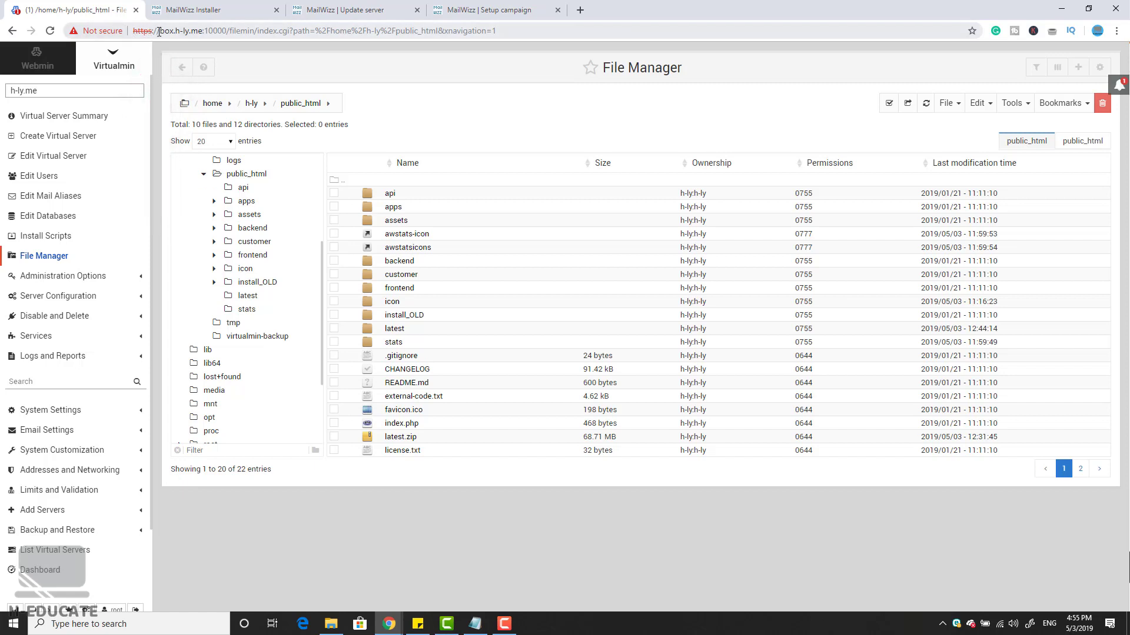
Step: Request a Let's Encrypt SSL certificate covering h-ly.me and box.h-ly.me
{"action": "left_click", "coordinate": [93, 297]}
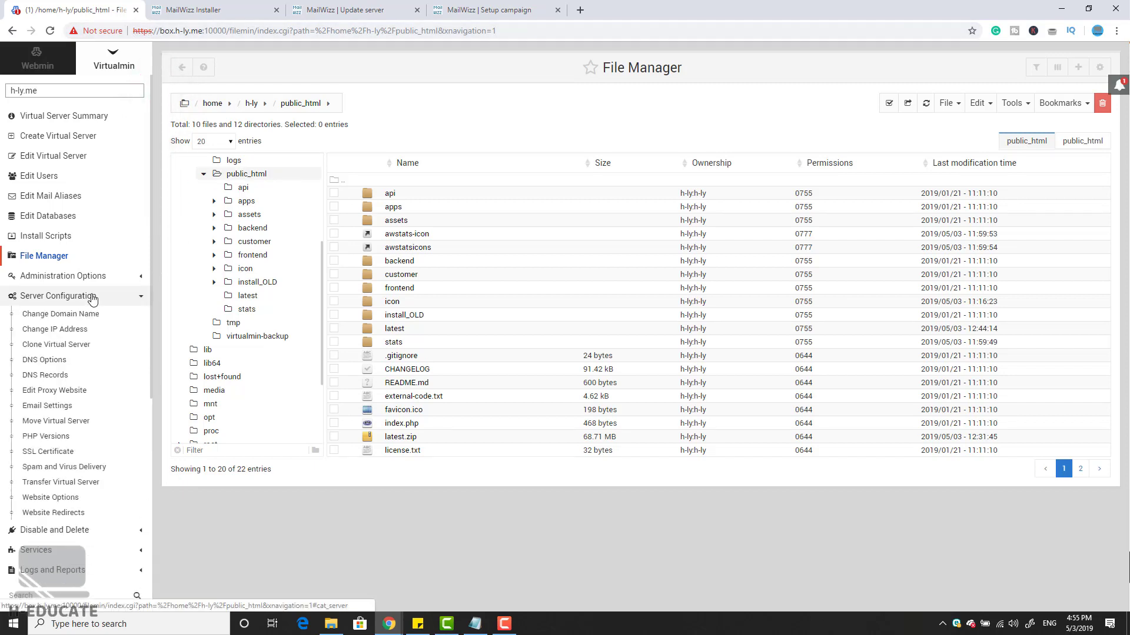
{"action": "left_click", "coordinate": [46, 455]}
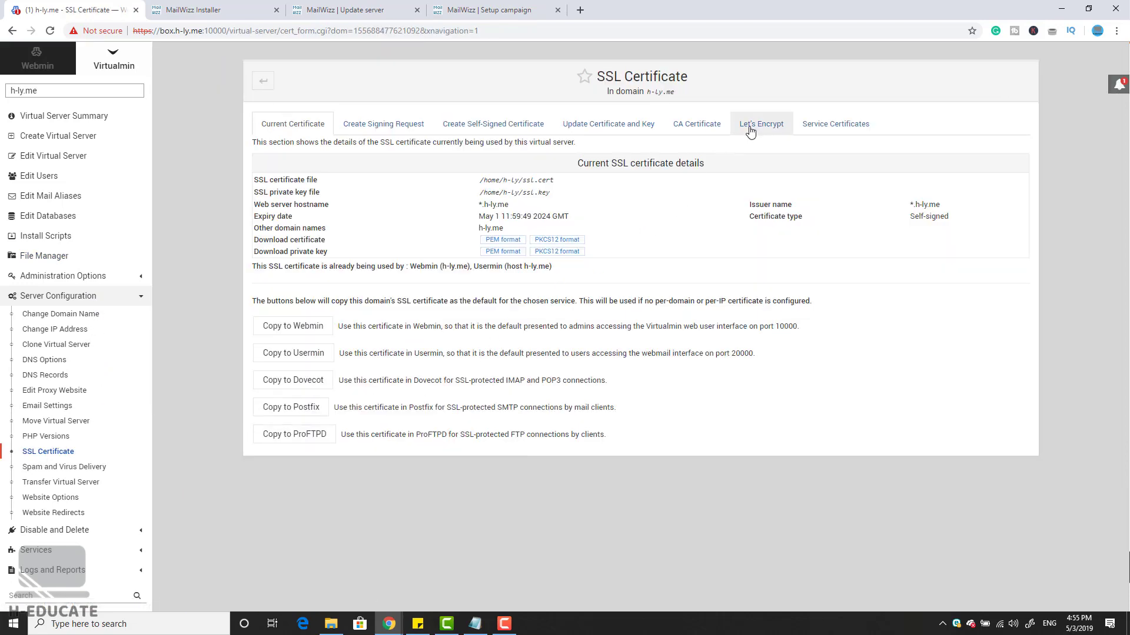
{"action": "left_click", "coordinate": [749, 126]}
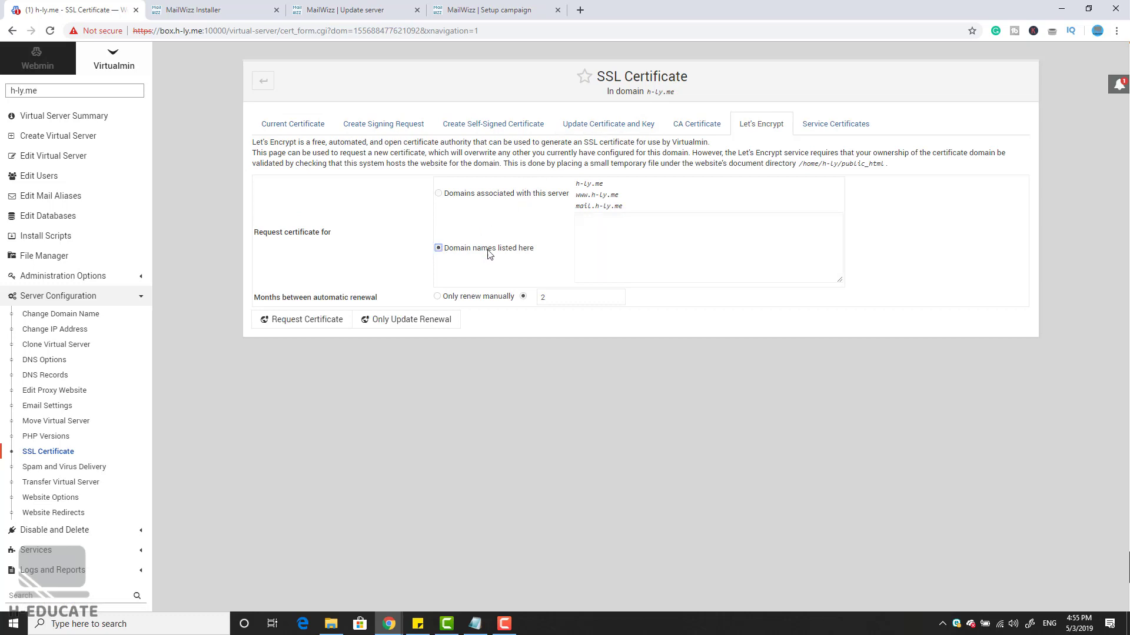
{"action": "left_click_drag", "start_coordinate": [609, 188], "coordinate": [577, 186]}
{"action": "left_click", "coordinate": [599, 226]}
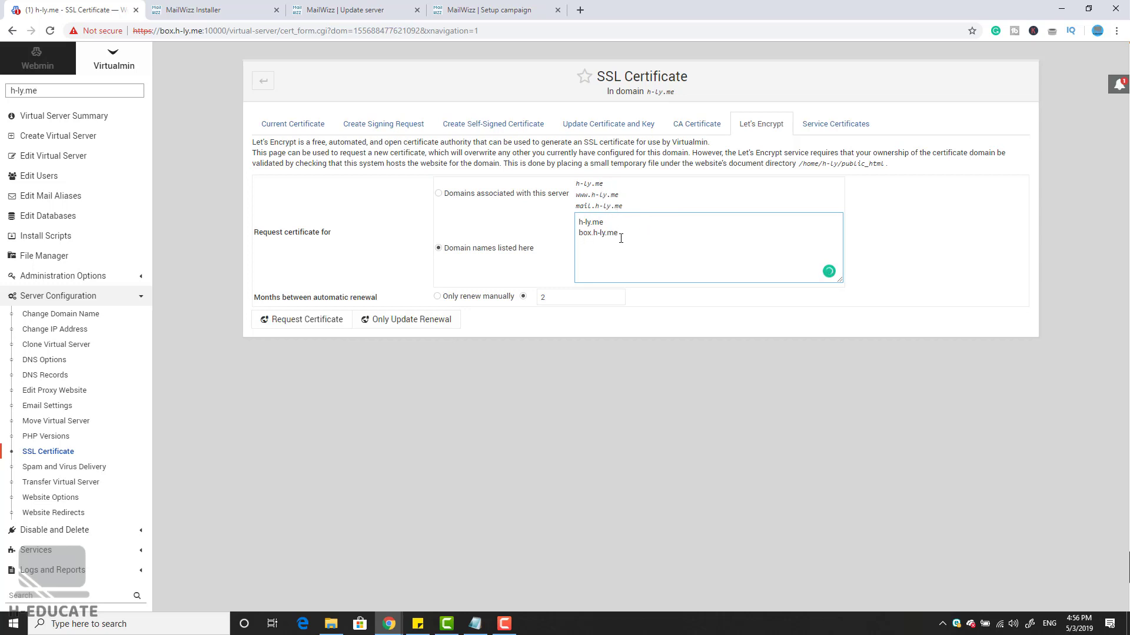
{"action": "left_click", "coordinate": [313, 328]}
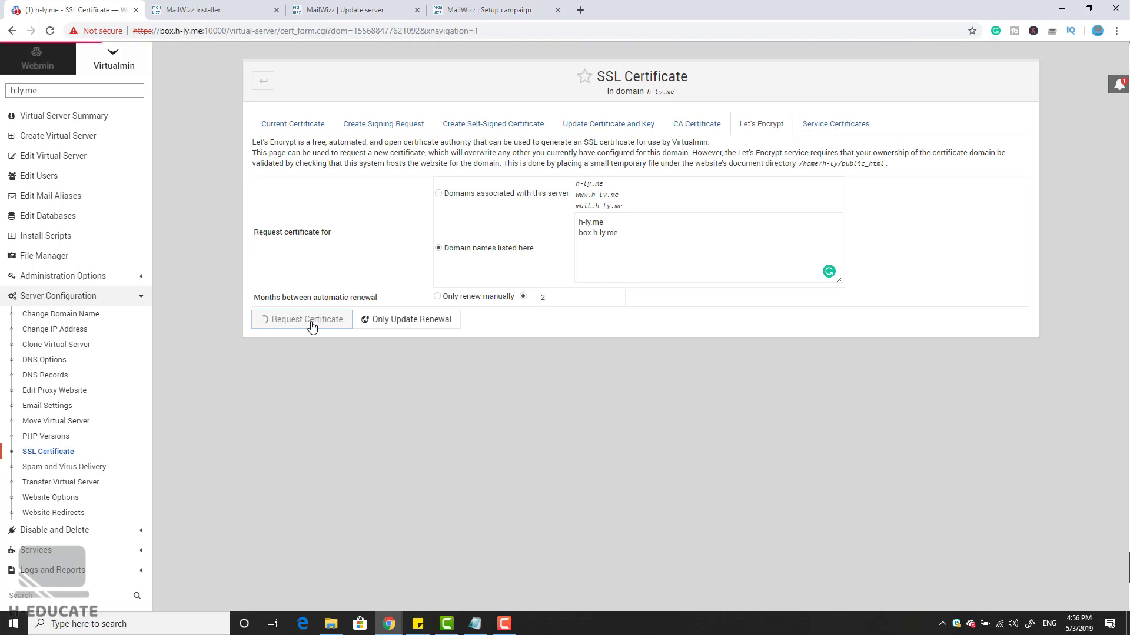
{"action": "left_click", "coordinate": [356, 225]}
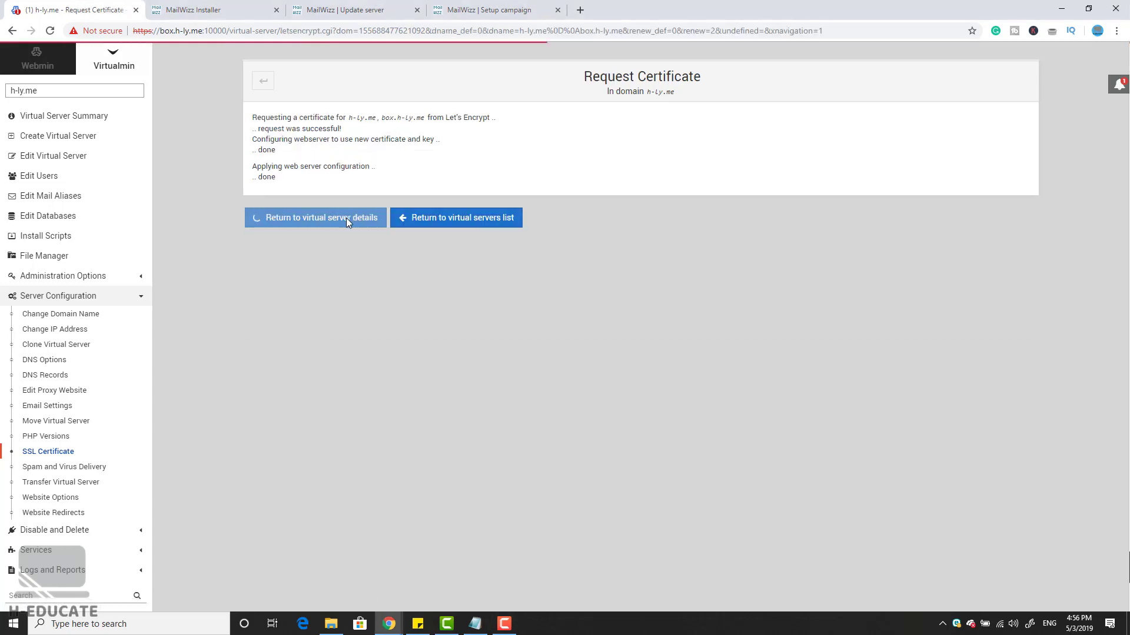
{"action": "left_click", "coordinate": [233, 6]}
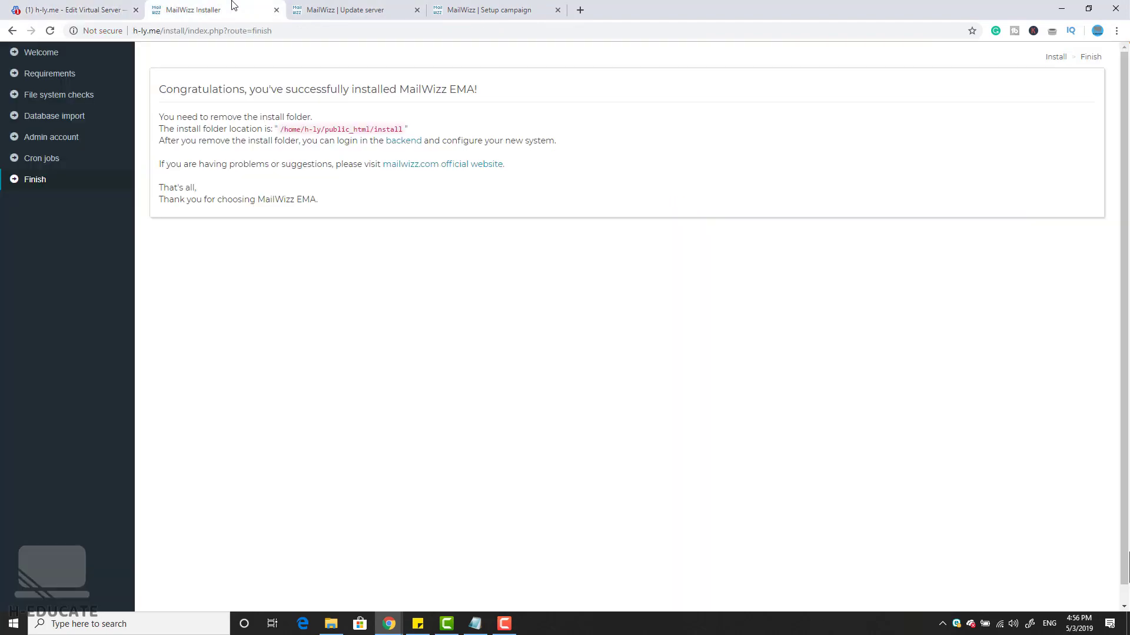
{"action": "double_click", "coordinate": [162, 30]}
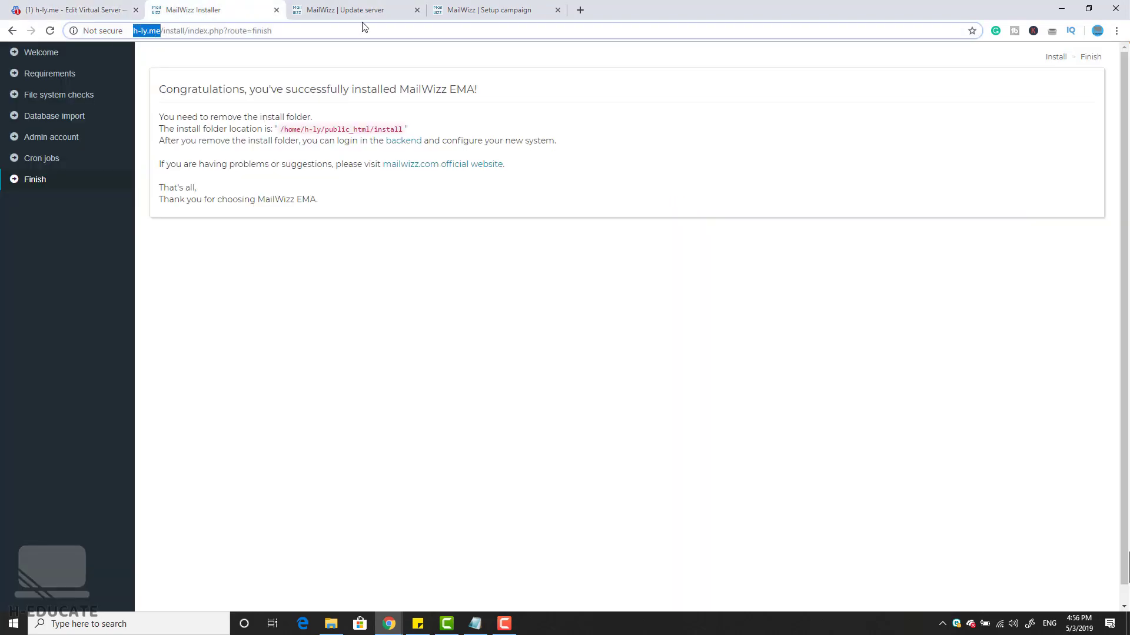
{"action": "left_click", "coordinate": [579, 10]}
{"action": "type", "text": "http//h-ly.me"}
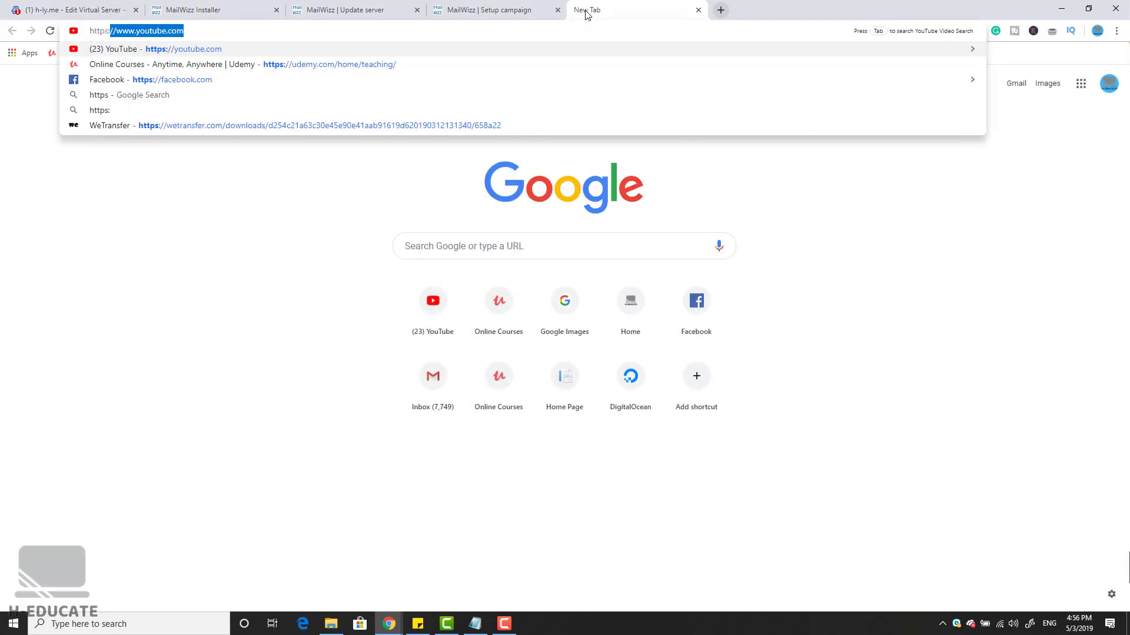
{"action": "key", "text": "Return"}
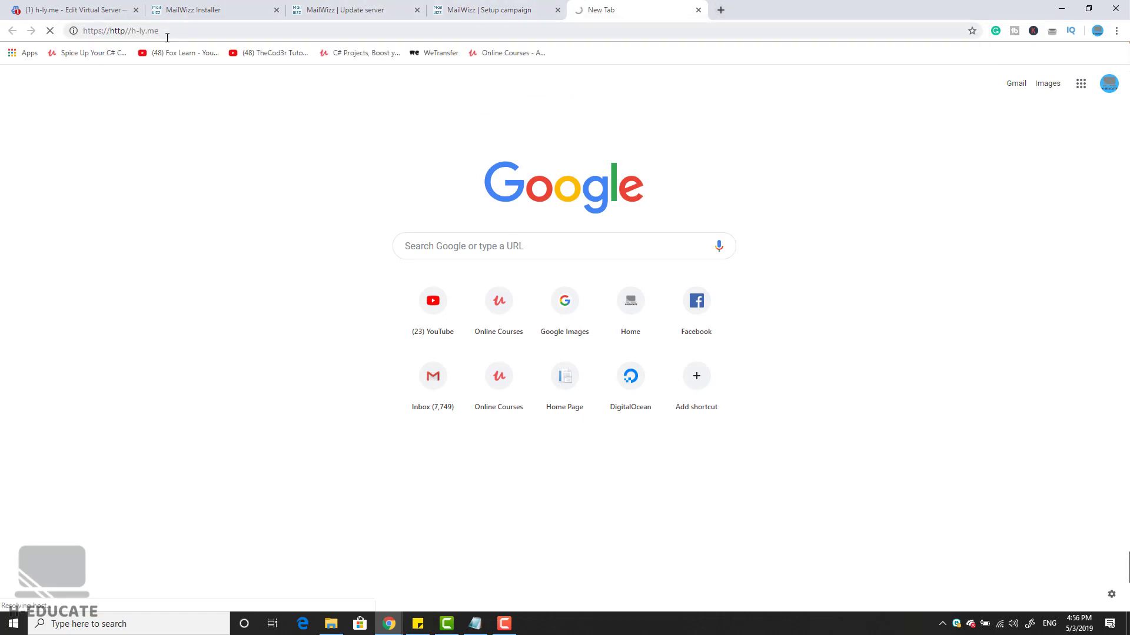
{"action": "left_click", "coordinate": [129, 33]}
{"action": "key", "text": "BackSpace"}
{"action": "key", "text": "BackSpace"}
{"action": "key", "text": "BackSpace"}
{"action": "key", "text": "BackSpace"}
{"action": "key", "text": "BackSpace"}
{"action": "key", "text": "Return"}
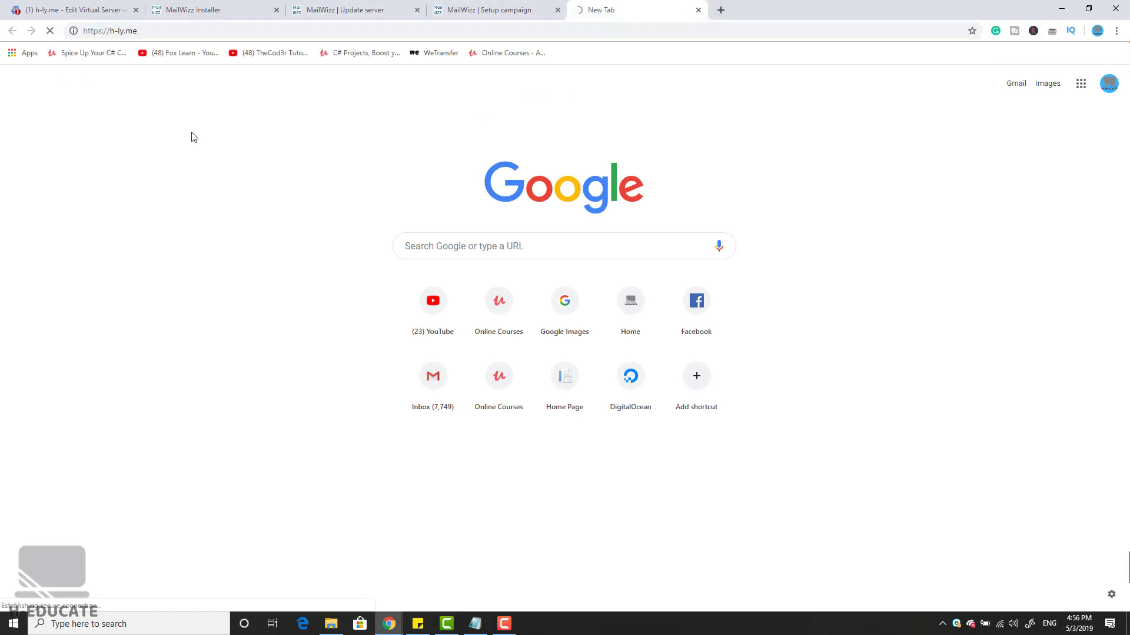